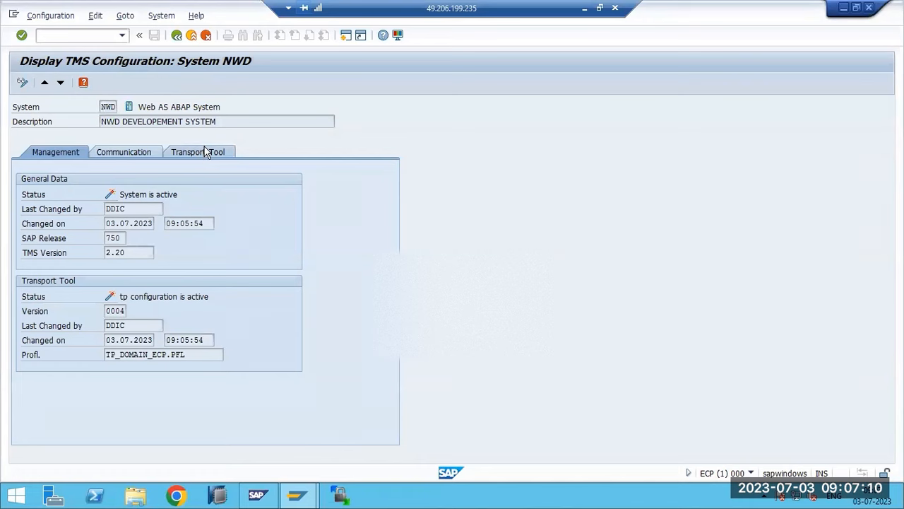
Check the NO_IMPORT_ALL parameter in the NWD system's transport tool settings in change mode, save, and return to the system overview
left_click(24, 83)
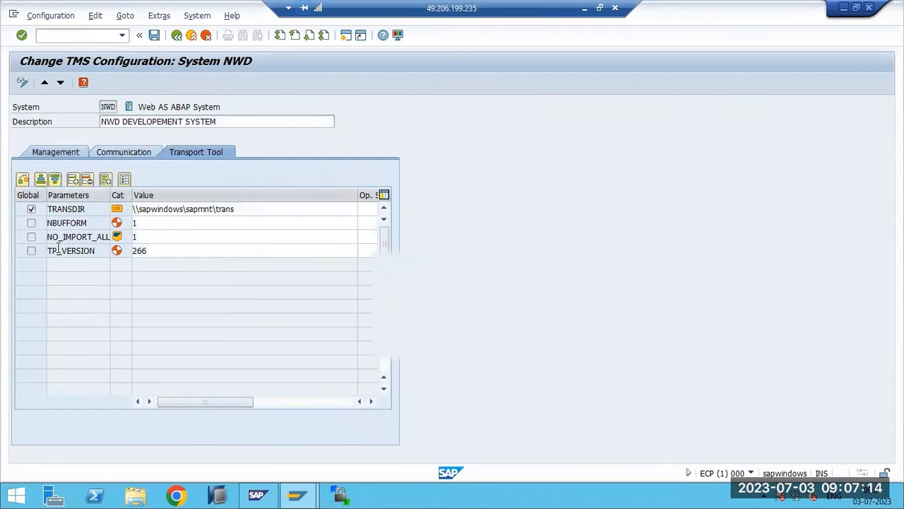
left_click_drag(50, 237, 106, 241)
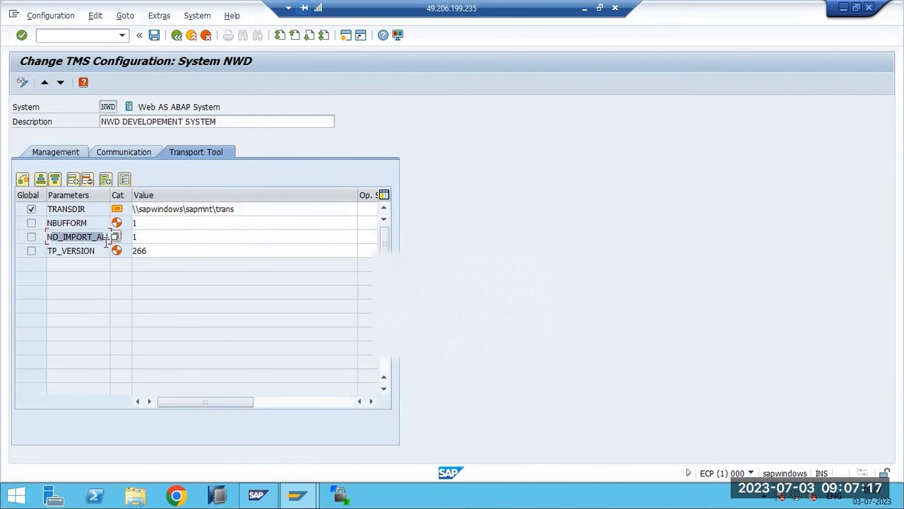
left_click(150, 237)
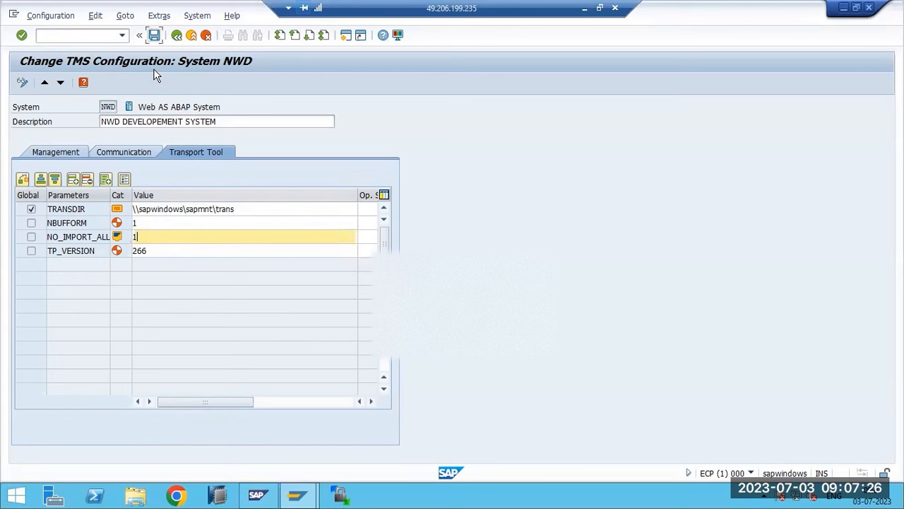
key("ctrl+s")
left_click(182, 241)
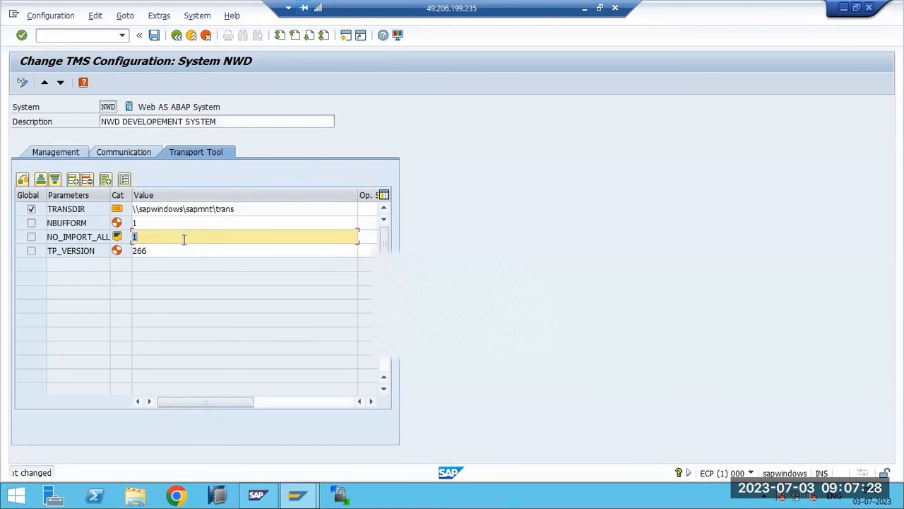
left_click(177, 36)
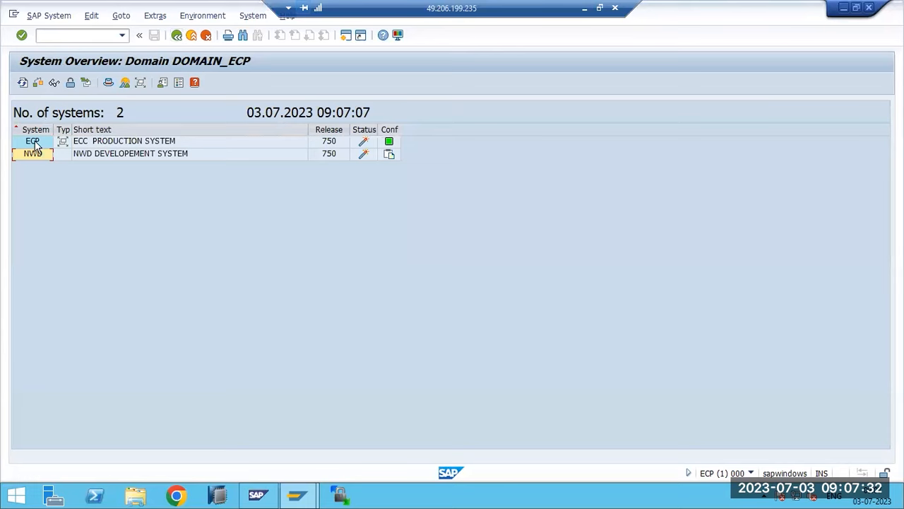
Add the NO_IMPORT_ALL parameter to the transport tool configuration of the ECP system, choosing it from the list of possible parameters
double_click(34, 143)
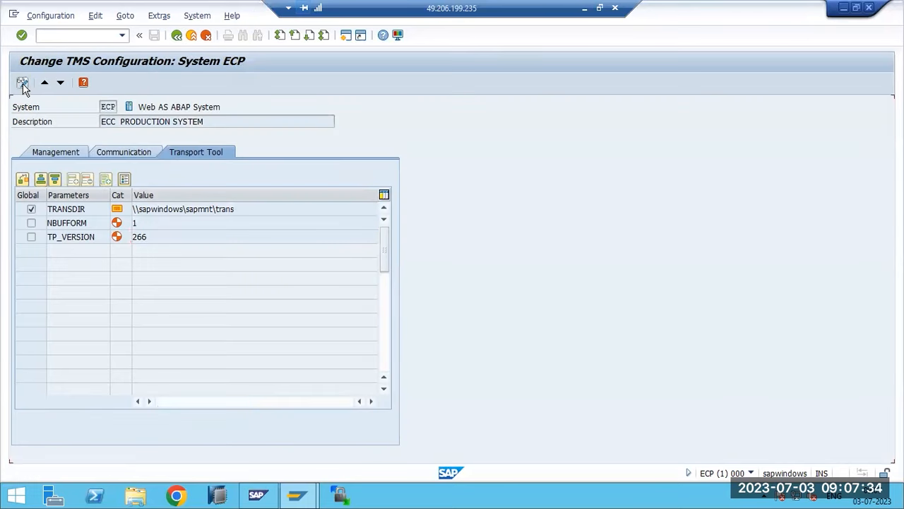
left_click(23, 84)
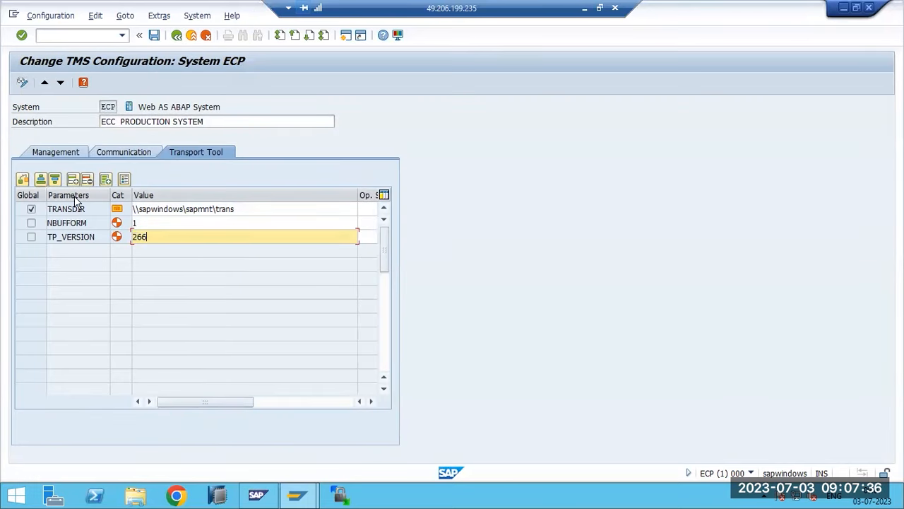
left_click(73, 179)
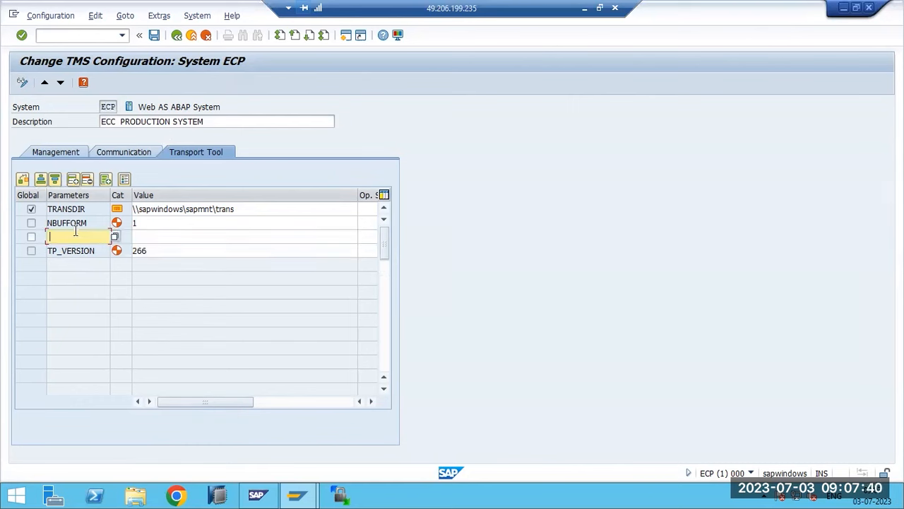
left_click(116, 238)
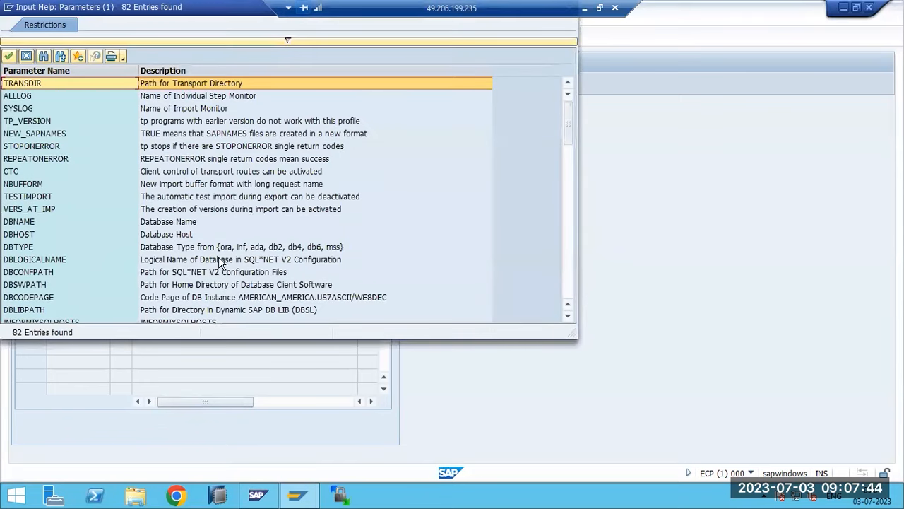
scroll(219, 263, "down", 8)
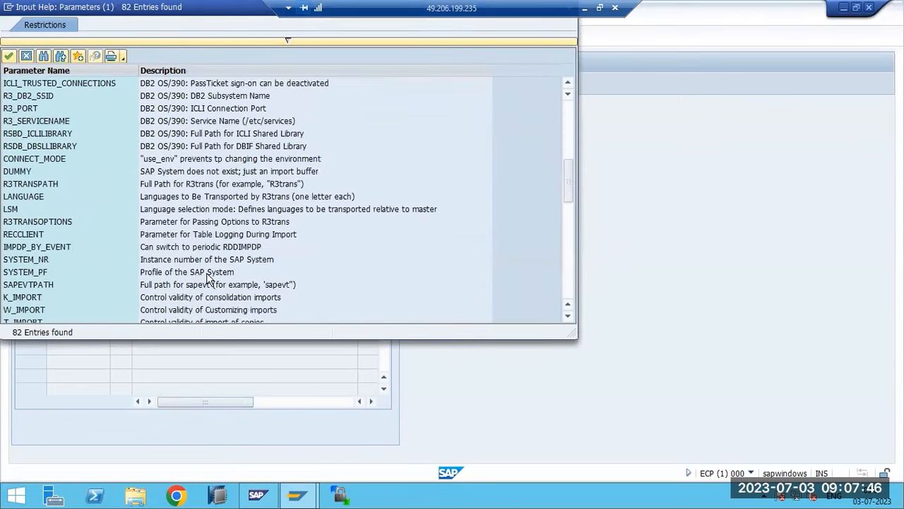
scroll(209, 279, "down", 4)
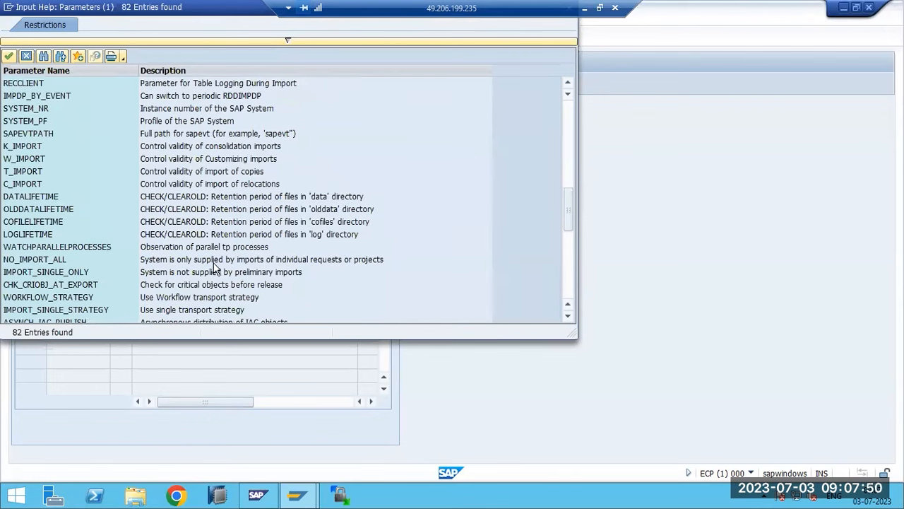
double_click(290, 263)
Set ECP's NO_IMPORT_ALL parameter to 0, then save and distribute the configuration change immediately
left_click(150, 236)
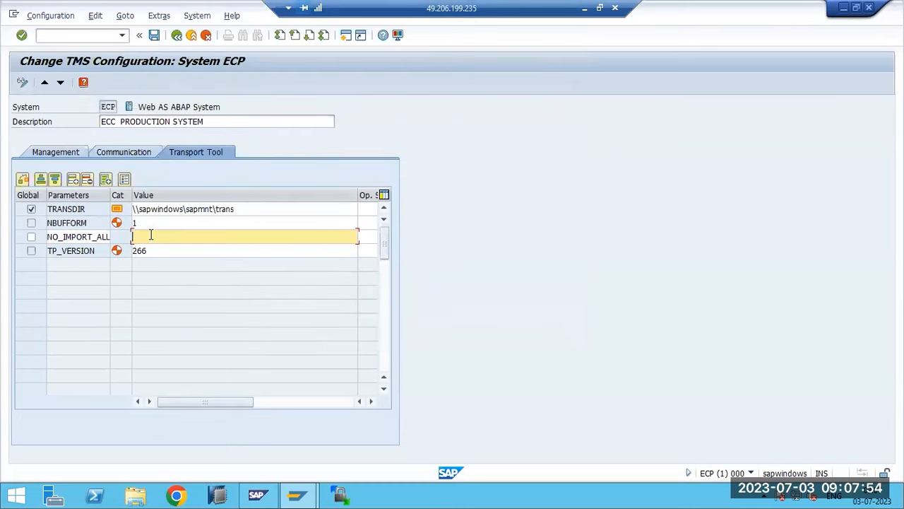
type("0")
key("ctrl+s")
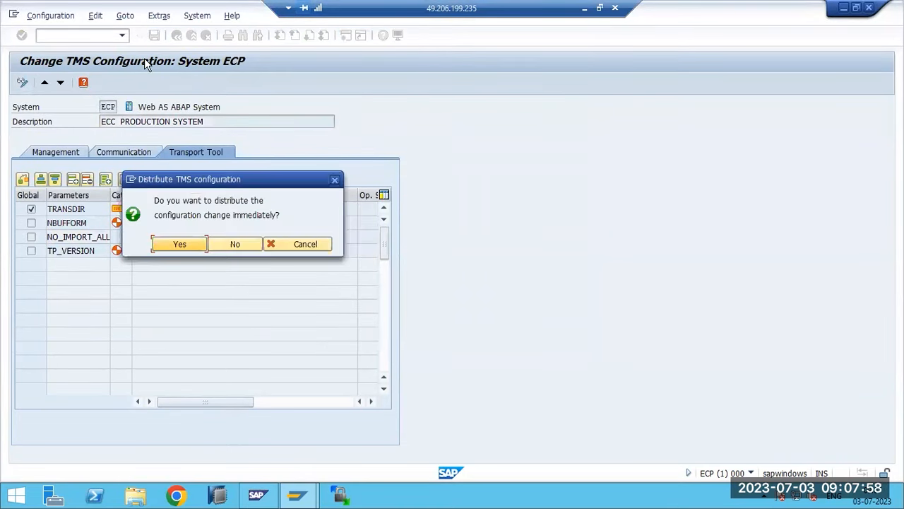
left_click(179, 245)
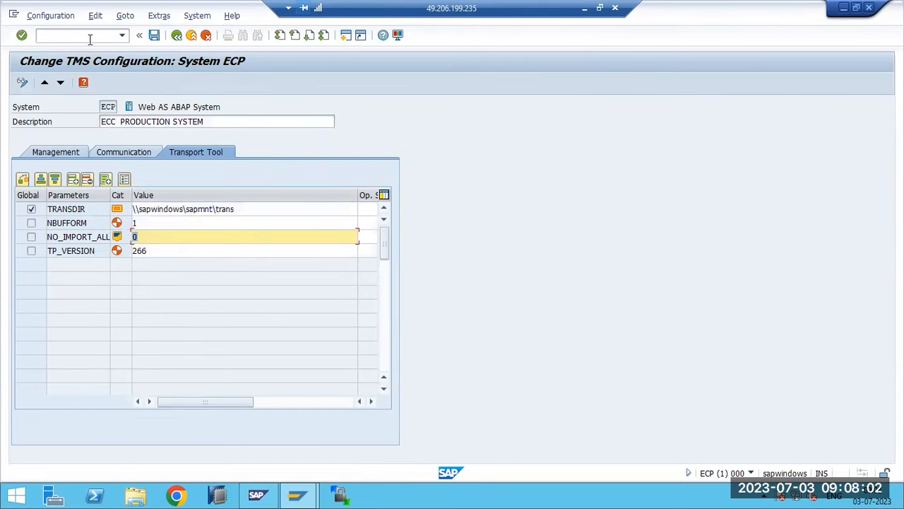
left_click(140, 39)
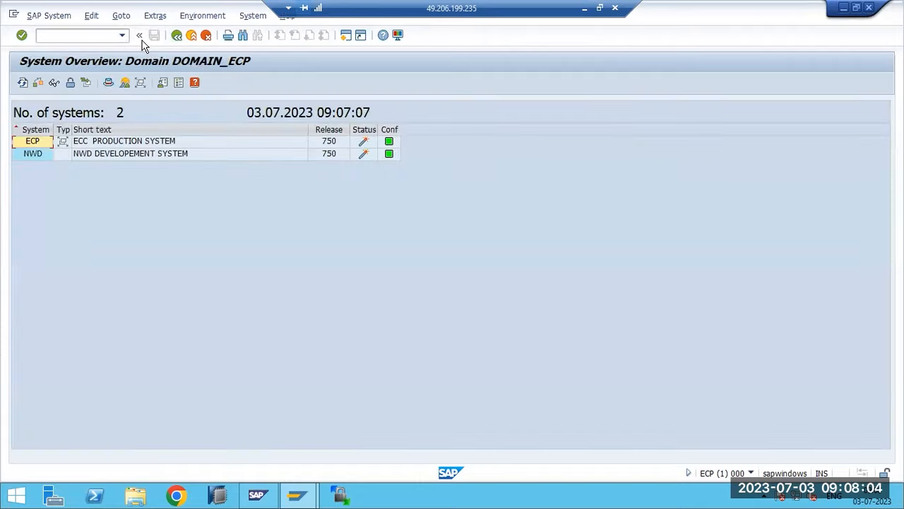
Examine the refreshed import queue of ECP and compare its available import functions with those in the NWD queue
left_click(176, 35)
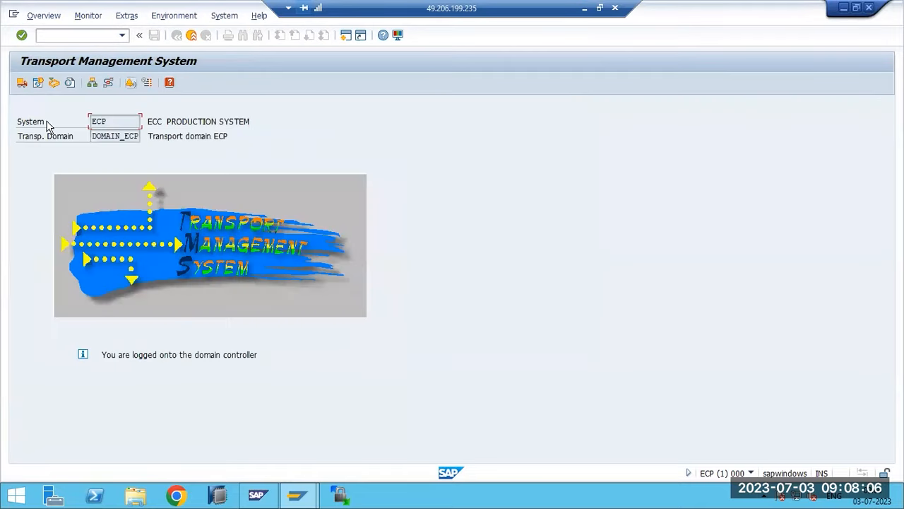
left_click(22, 83)
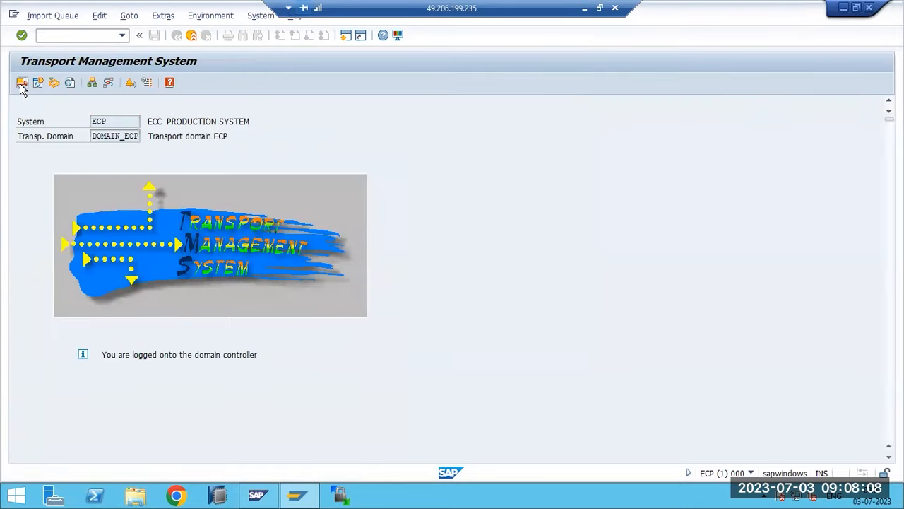
double_click(30, 172)
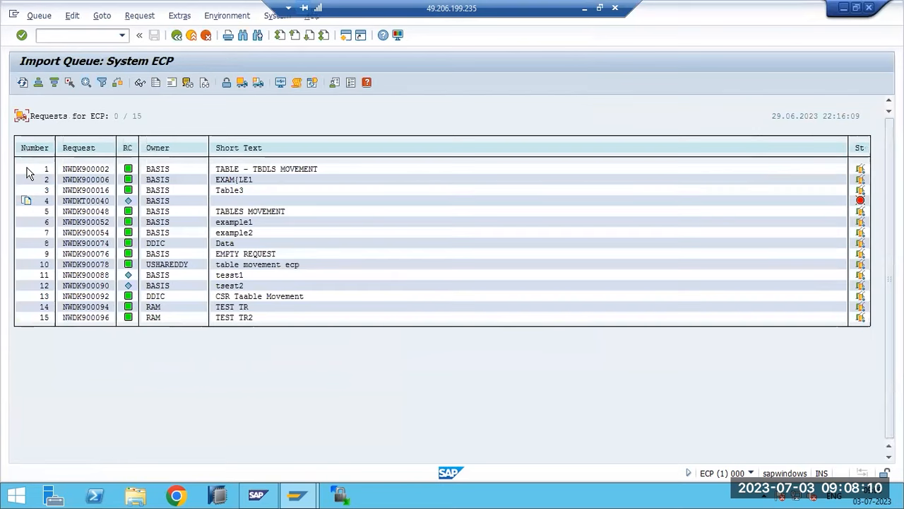
left_click(23, 82)
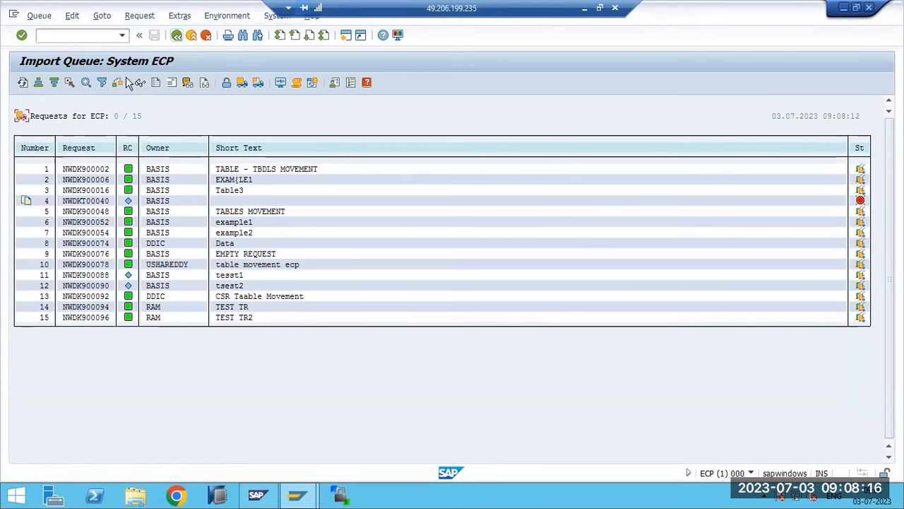
left_click(176, 35)
double_click(27, 180)
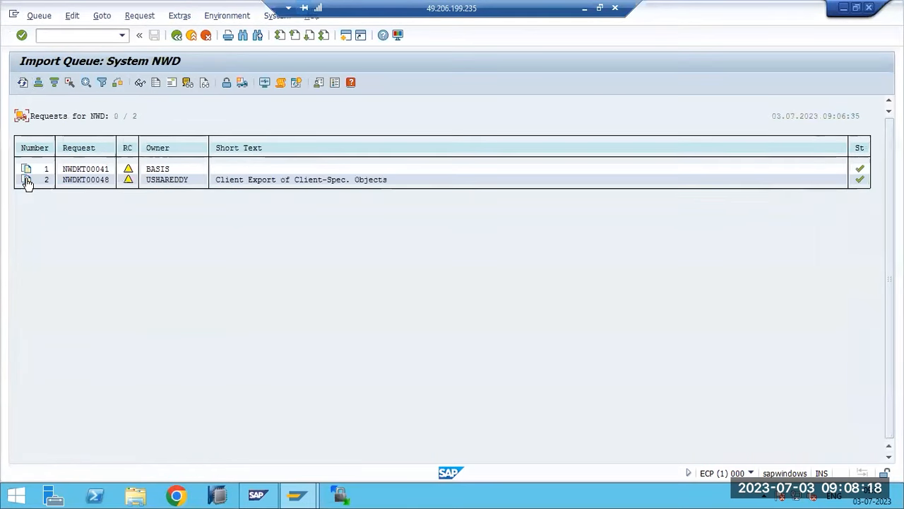
key("F3")
key("F3")
Review the NO_IMPORT_ALL value in the NWD development system's TMS configuration from the system overview
left_click(93, 83)
left_click(92, 162)
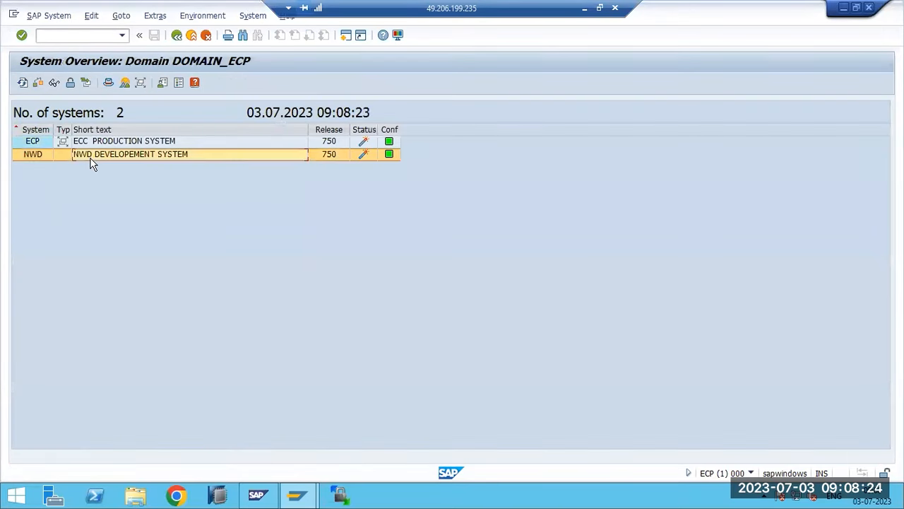
double_click(91, 160)
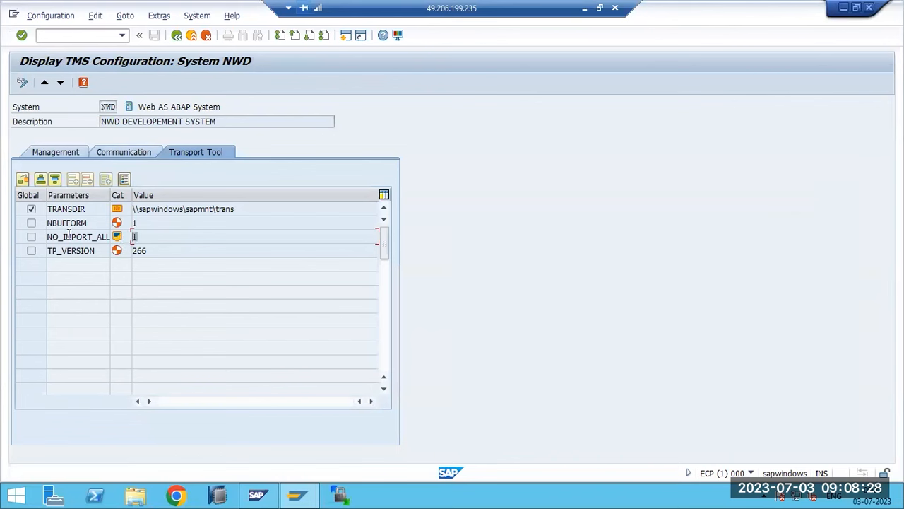
key("F3")
Set NO_IMPORT_ALL to 1 in the ECP transport tool configuration, then save and distribute the change immediately
double_click(24, 141)
left_click(21, 82)
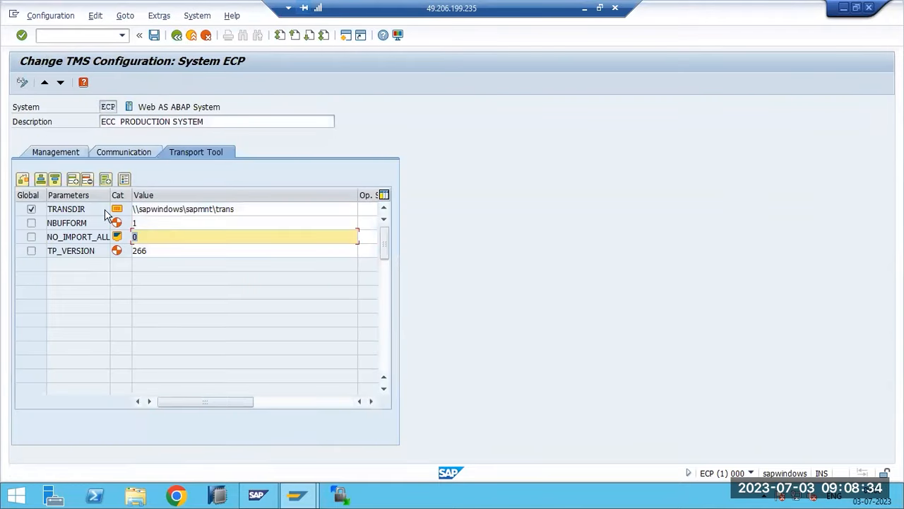
key("BackSpace")
type("1")
left_click(154, 35)
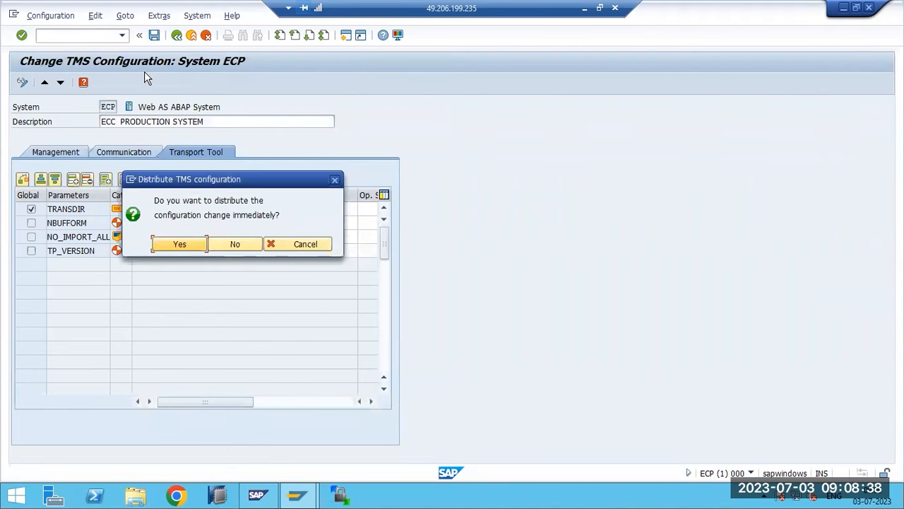
left_click(161, 247)
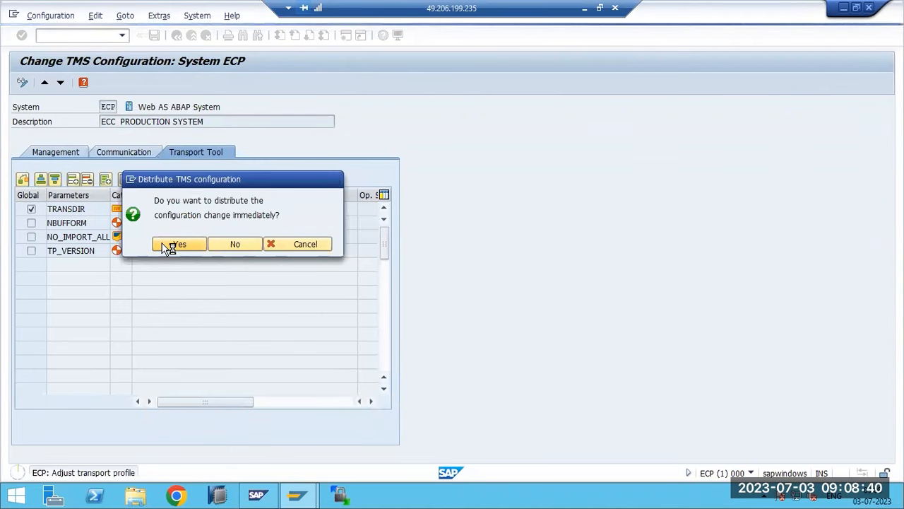
key("F3")
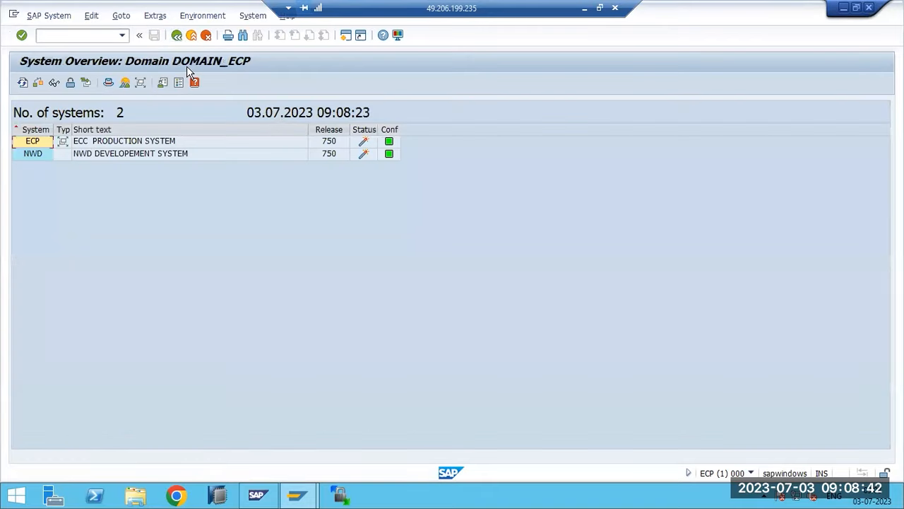
Inspect the ECP import queue for the effect of the NO_IMPORT_ALL setting, then return to the Transport Management System start screen
key("F3")
left_click(22, 83)
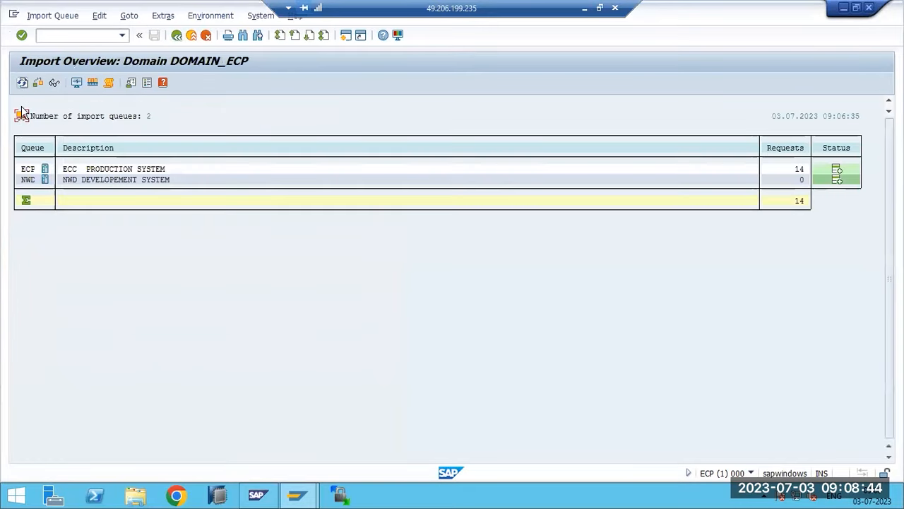
double_click(28, 169)
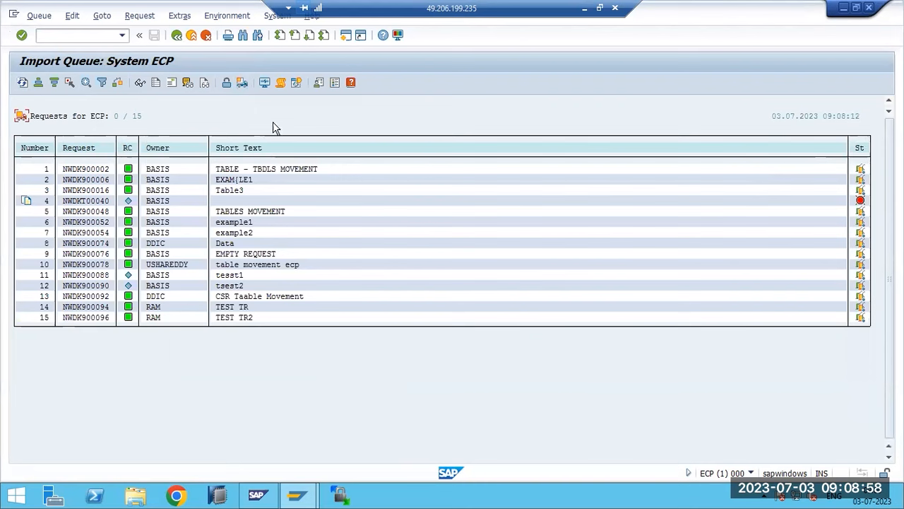
key("F3")
key("F3")
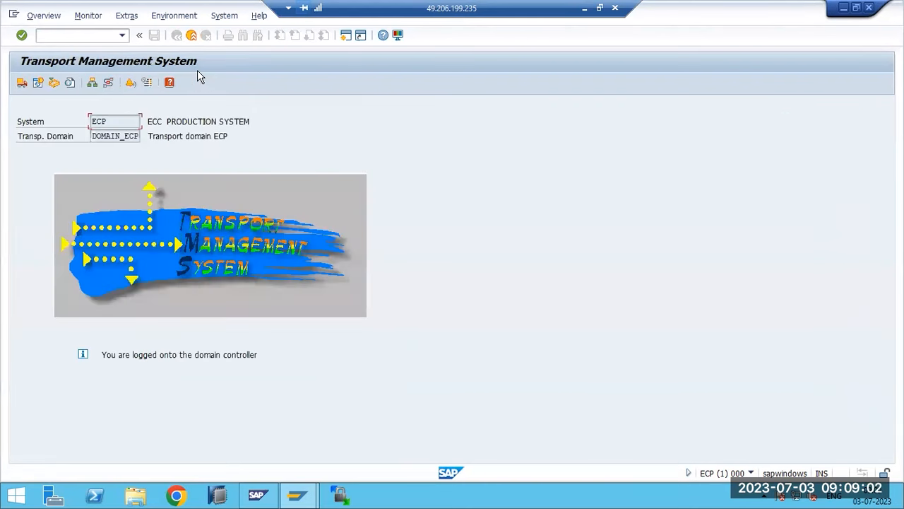
Minimize the remote desktop session and open Paint on the local computer with a blank canvas
left_click(585, 7)
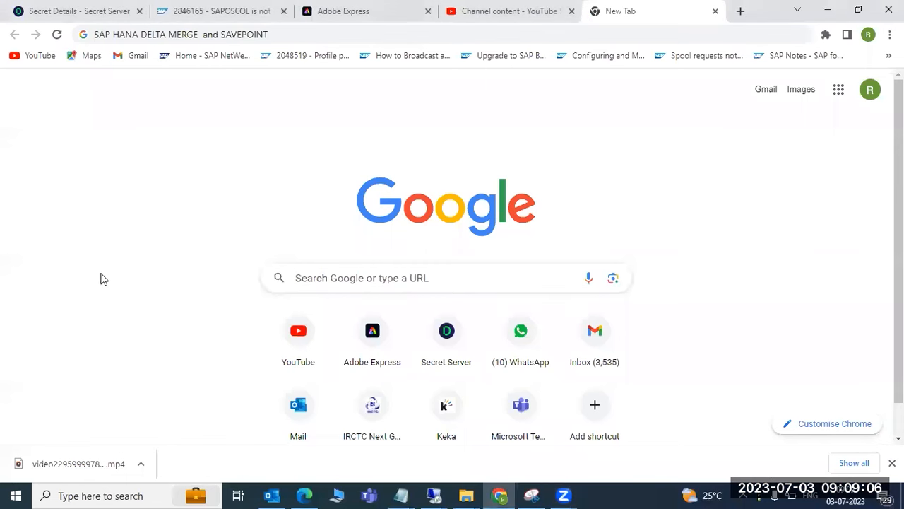
left_click(122, 494)
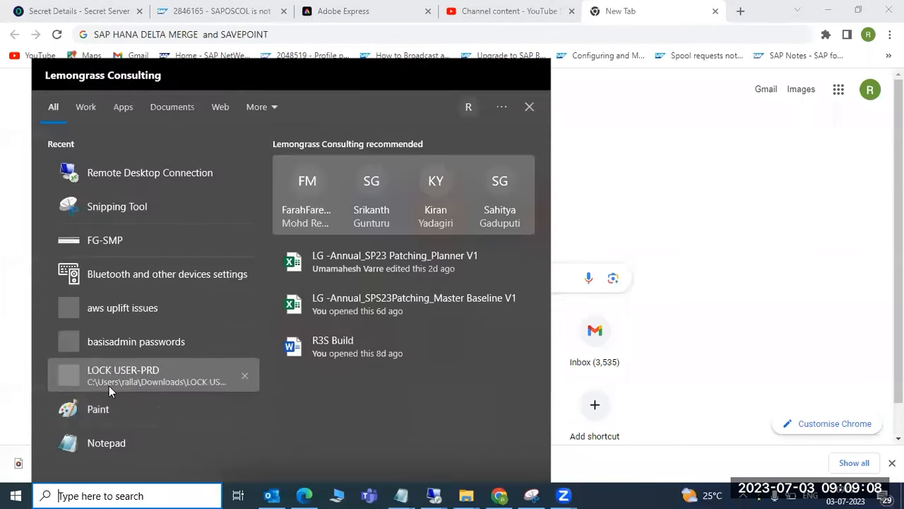
left_click(85, 410)
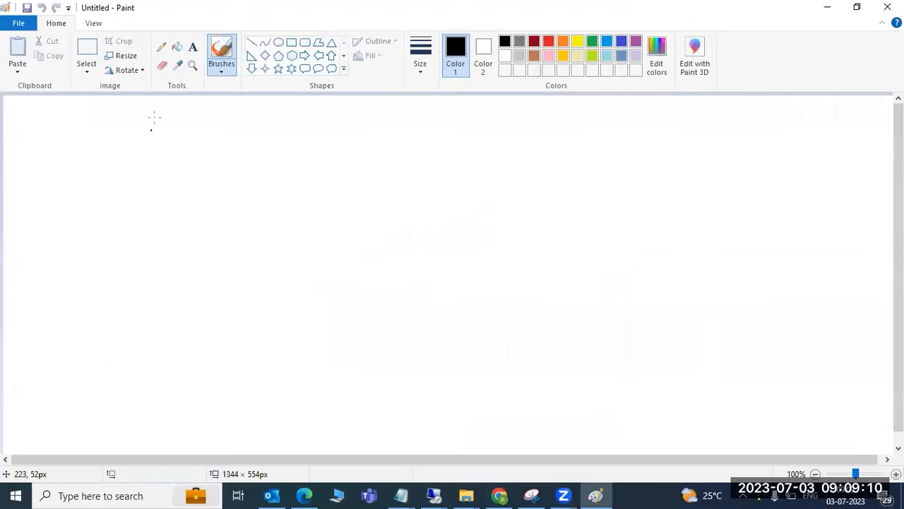
Create a text box covering most of the canvas and enter the heading "OPERATIONAL MODES:"
left_click_drag(45, 106, 874, 438)
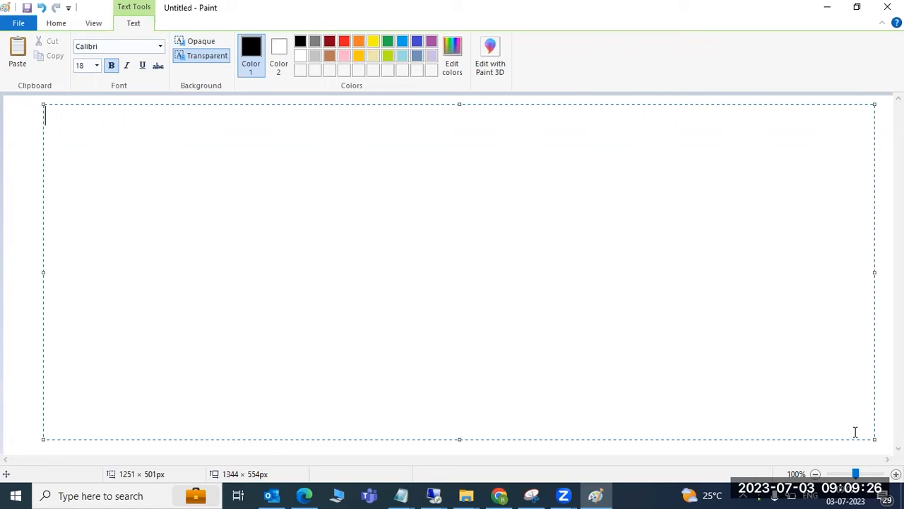
type("OPER")
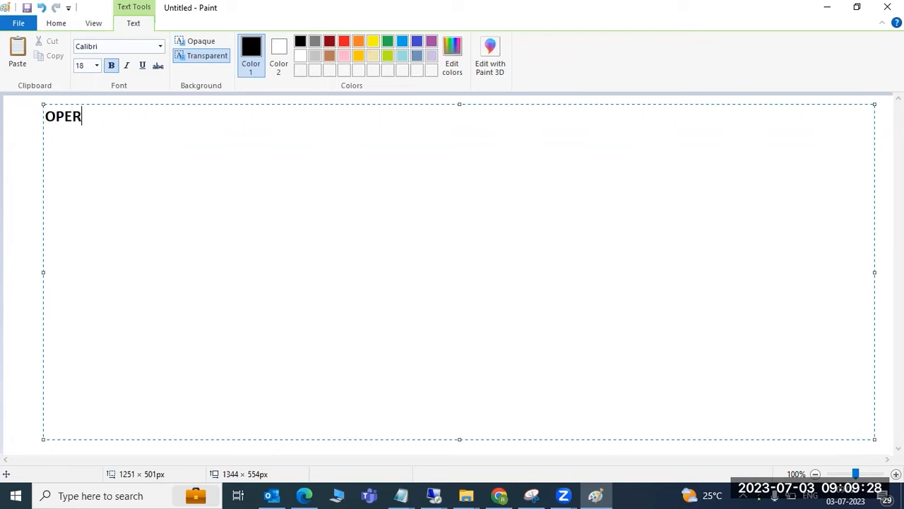
type("ATIONAL MODES:")
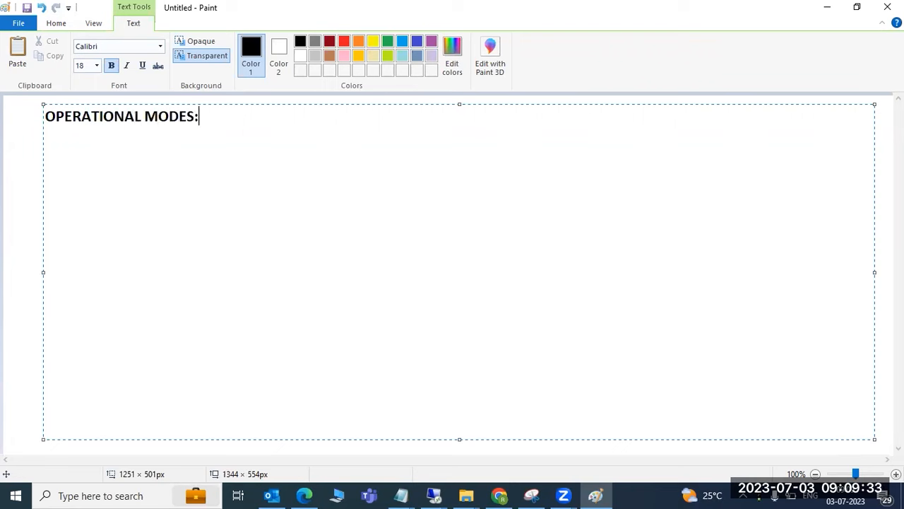
Underline the OPERATIONAL MODES heading with a row of equals signs and add the line "DIA convert to BTC" below it
key("Return")
type("===================")
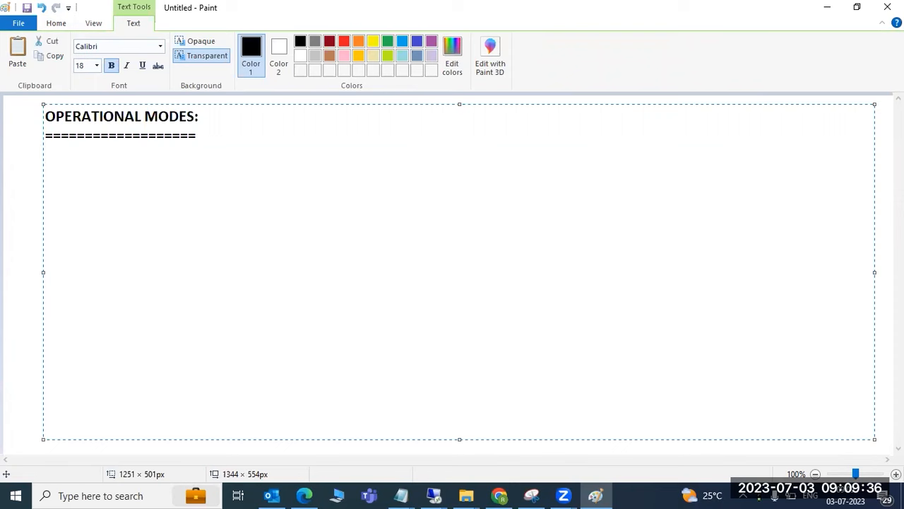
key("Return")
type("DIA conver")
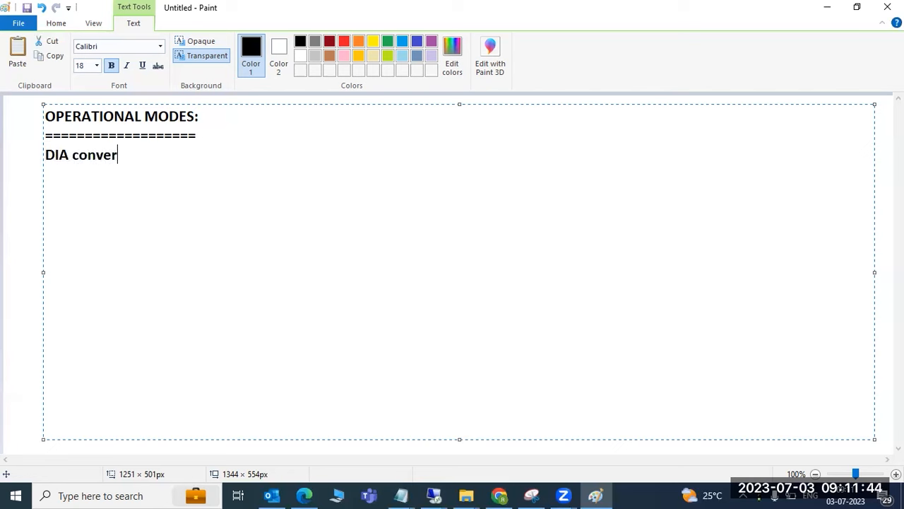
type("t to BTC")
Add the line "BTC convert to DIA" to the notes
key("Return")
type("BTC co")
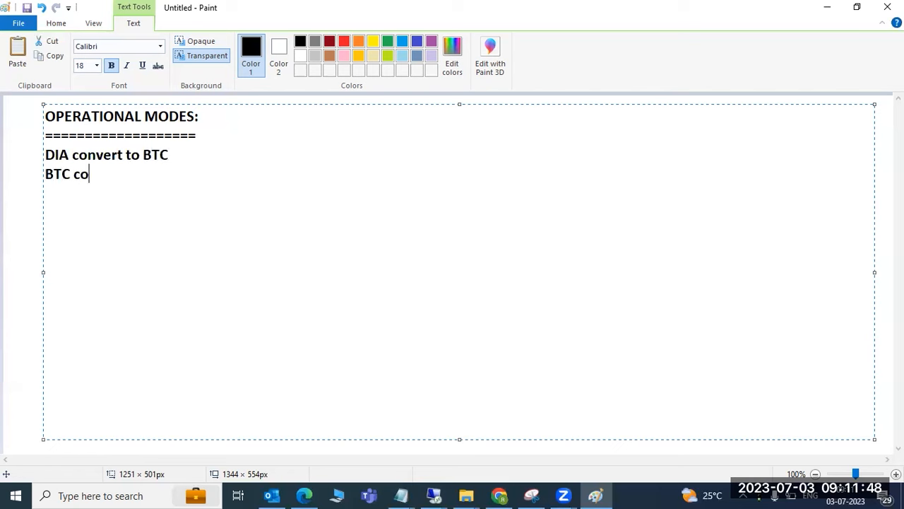
type("nvert to ")
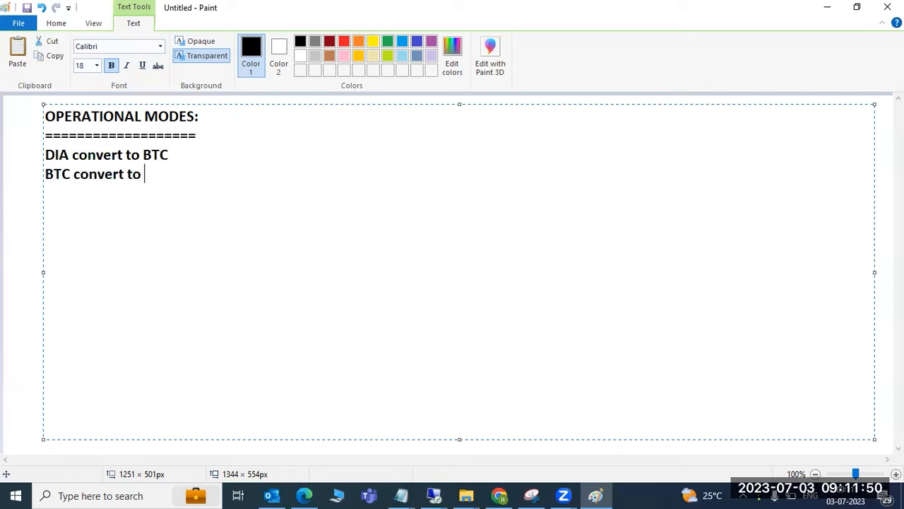
type("DIA mode")
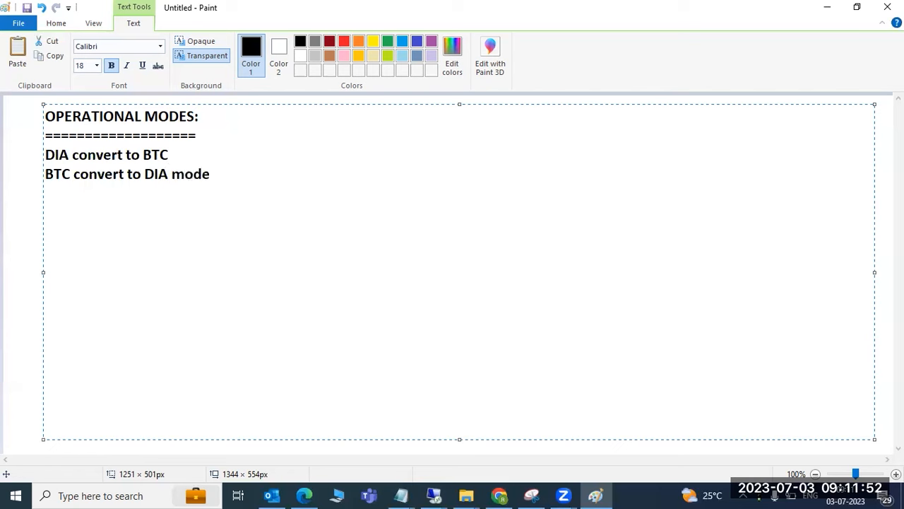
key("BackSpace")
key("BackSpace")
key("BackSpace")
key("BackSpace")
key("BackSpace")
Leave a blank line and add "DAY TIME - PEAK HOURS =DIA" to the notes
key("Return")
key("Return")
type("DAY TIME 0")
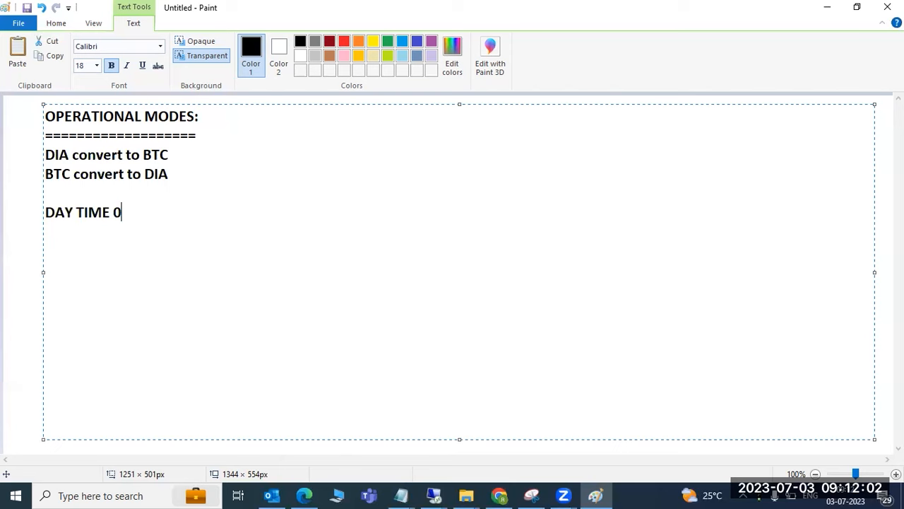
key("BackSpace")
type("-")
type("PEAK")
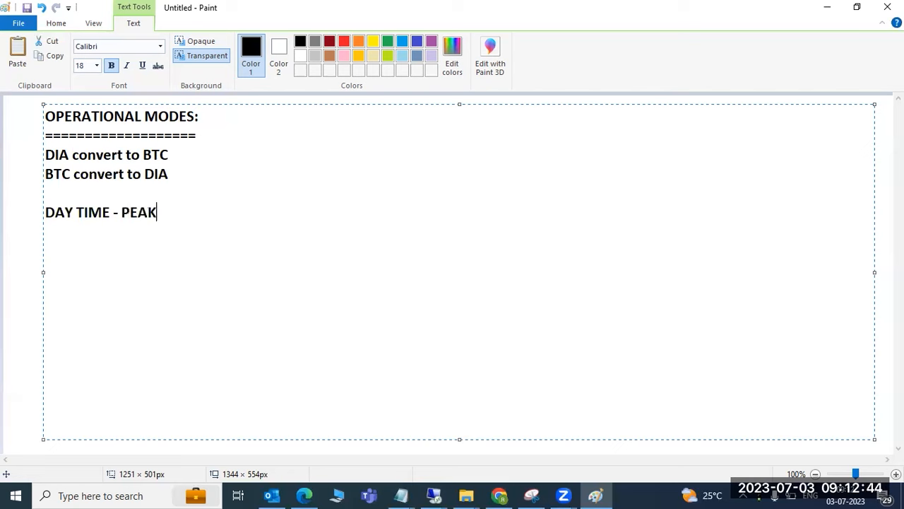
type(" HOURA")
key("BackSpace")
key("BackSpace")
type("S =")
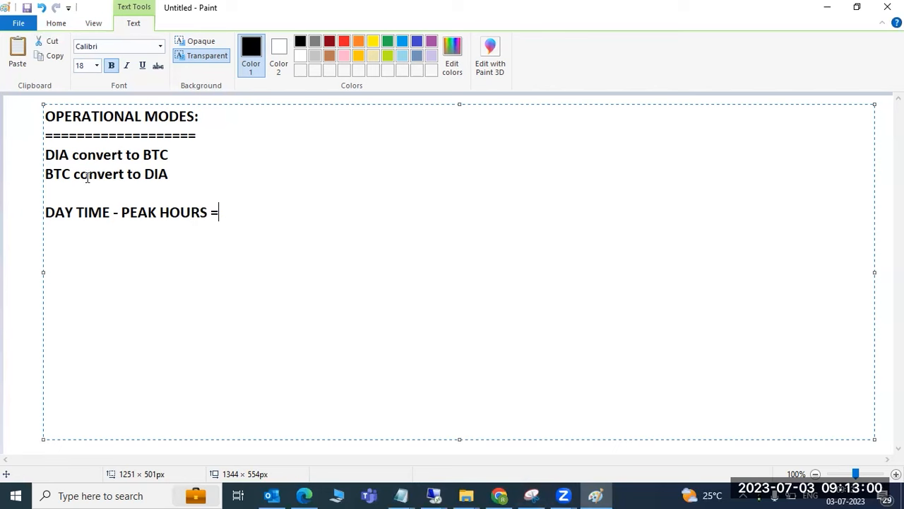
type("DIA")
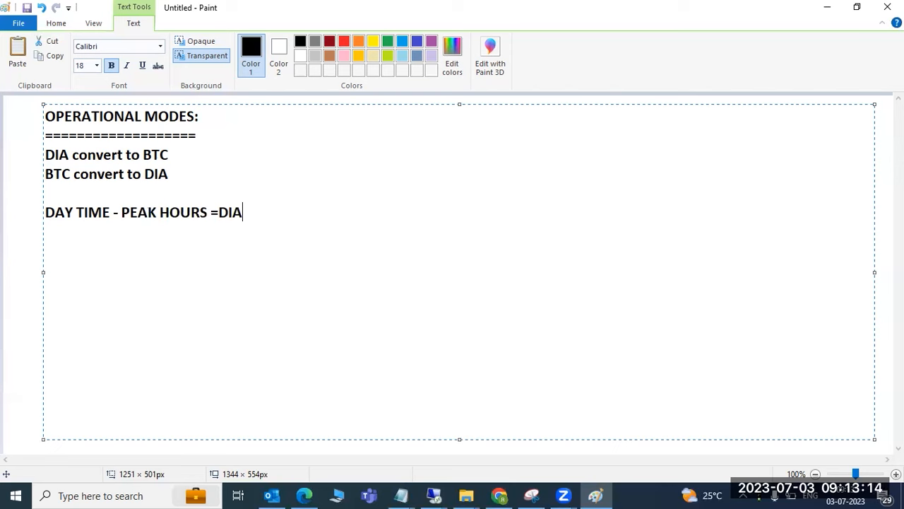
Add the line "NIGHT TIME - NON PEAK HOURS -BTC --" beneath the day time line
key("Return")
type("NIGHT ")
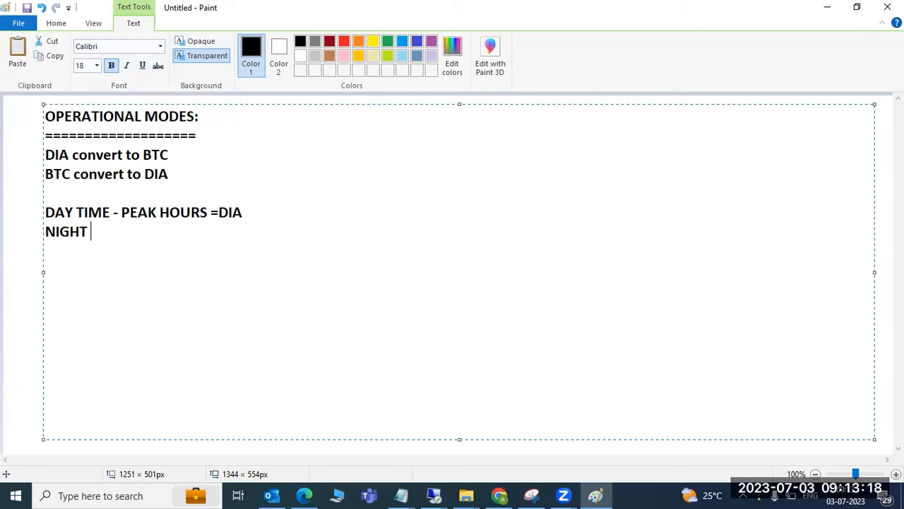
type("TIME - ")
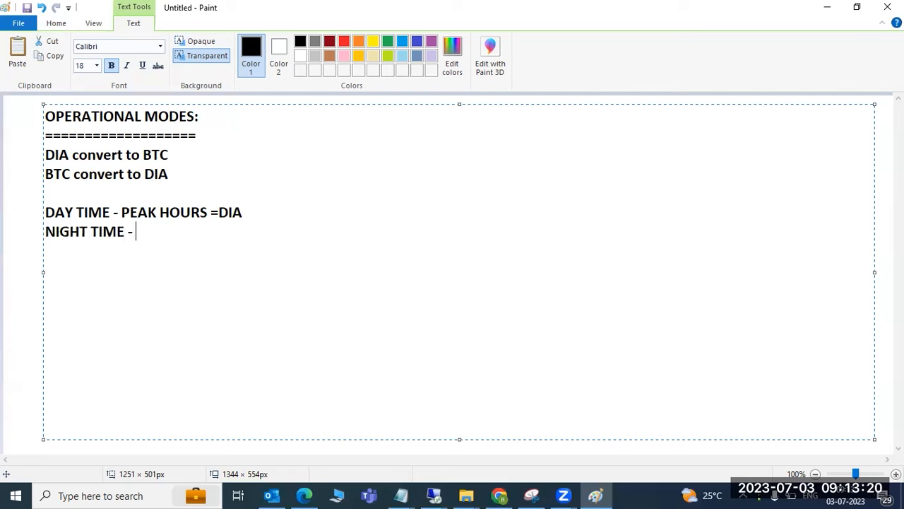
type("NON PEAK HOURAA")
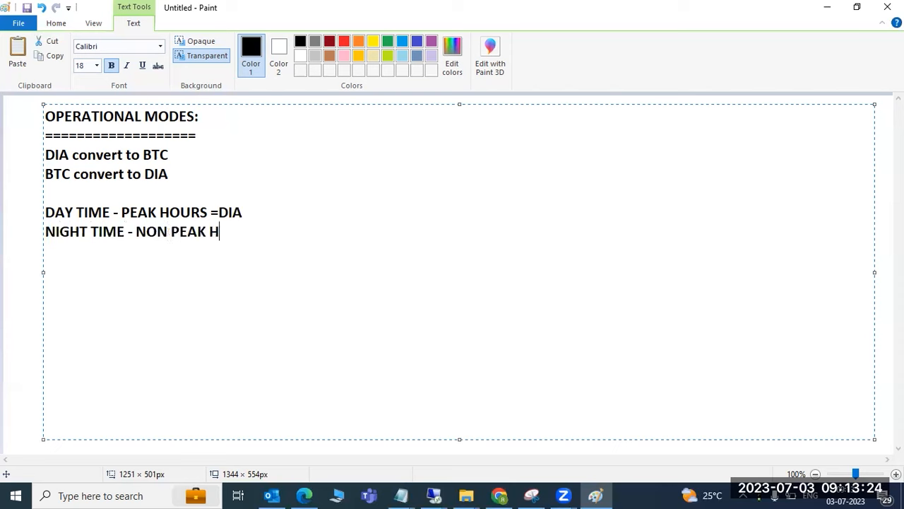
key("BackSpace")
key("BackSpace")
type("S -")
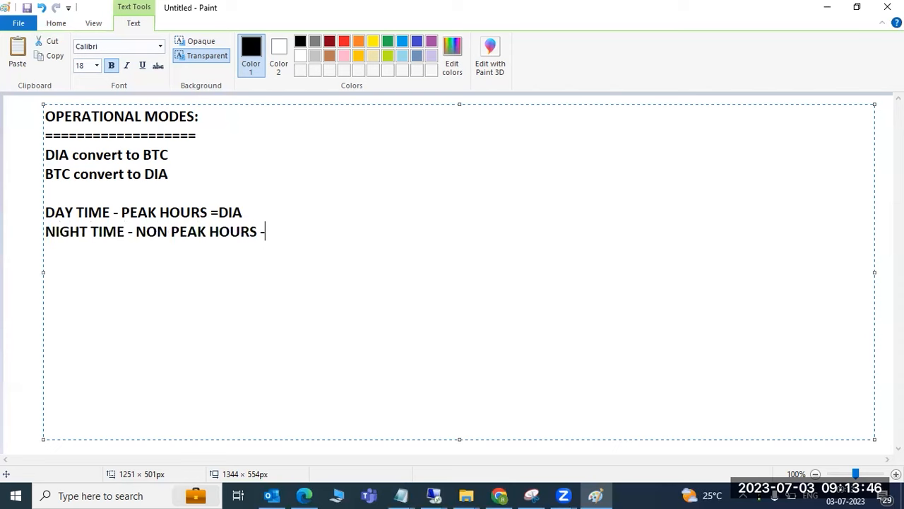
type("BTC --")
After a blank line, list the transaction codes RZ04, RZ03 and SM63 on separate lines
key("Return")
type("R")
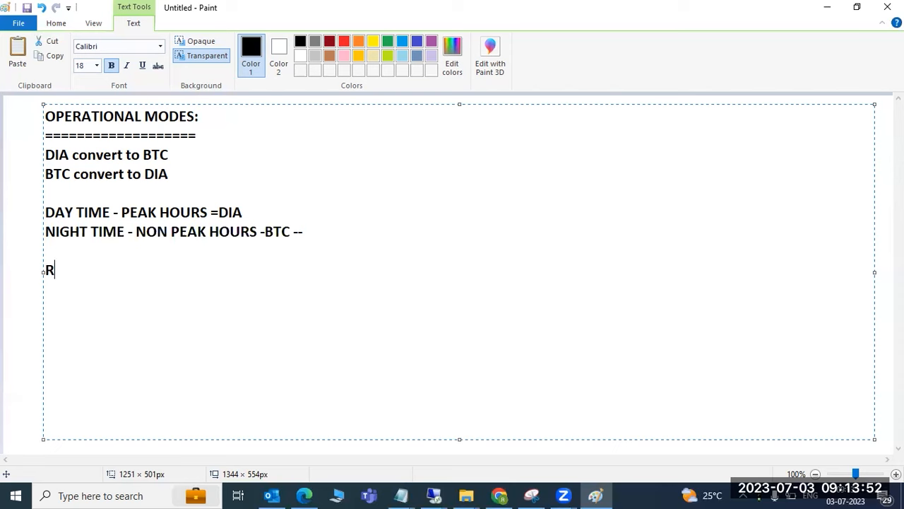
type("Z04")
key("Return")
type("RZ03")
key("Return")
type("SM63")
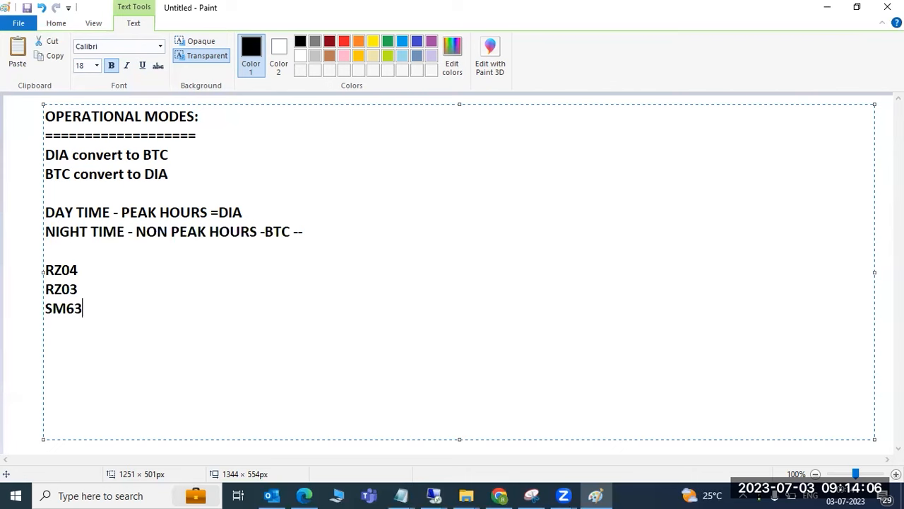
Switch to the remote desktop session showing SAP, leave the Transport Management System, and log off from ECP
left_click(436, 495)
left_click(369, 422)
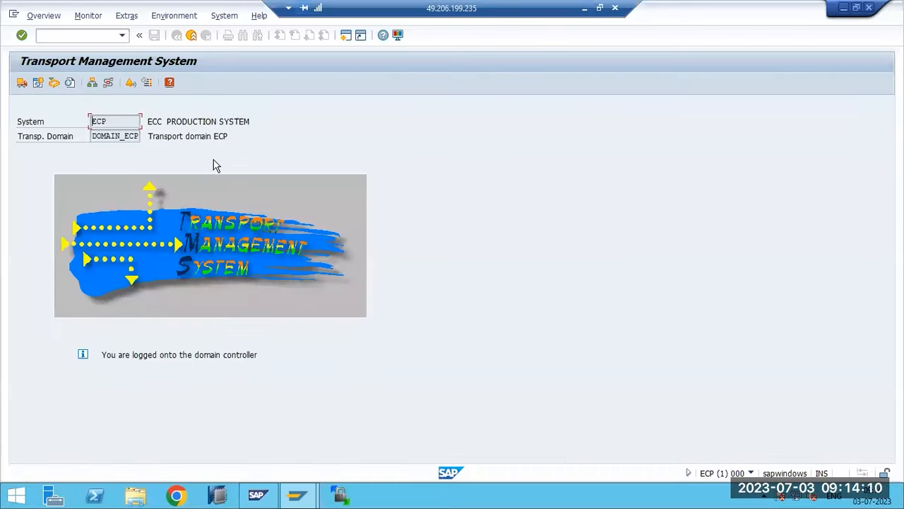
key("shift+F3")
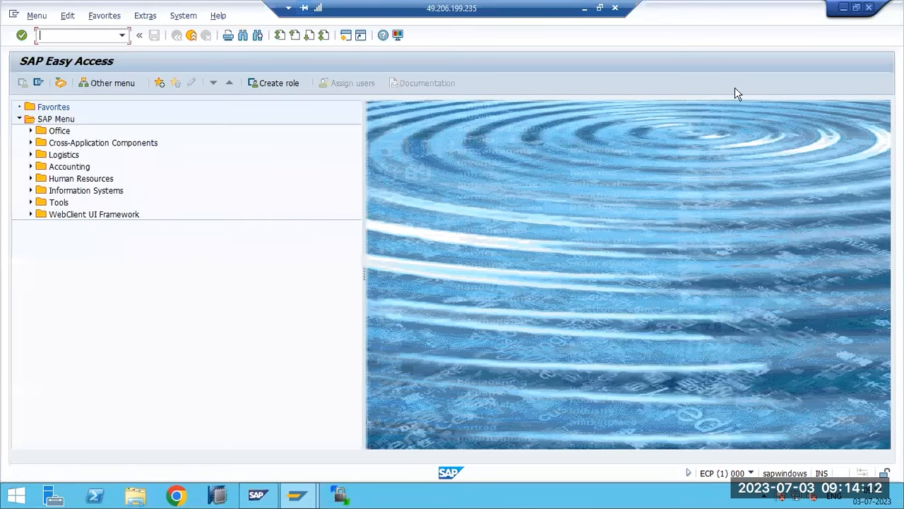
left_click(868, 8)
left_click(137, 243)
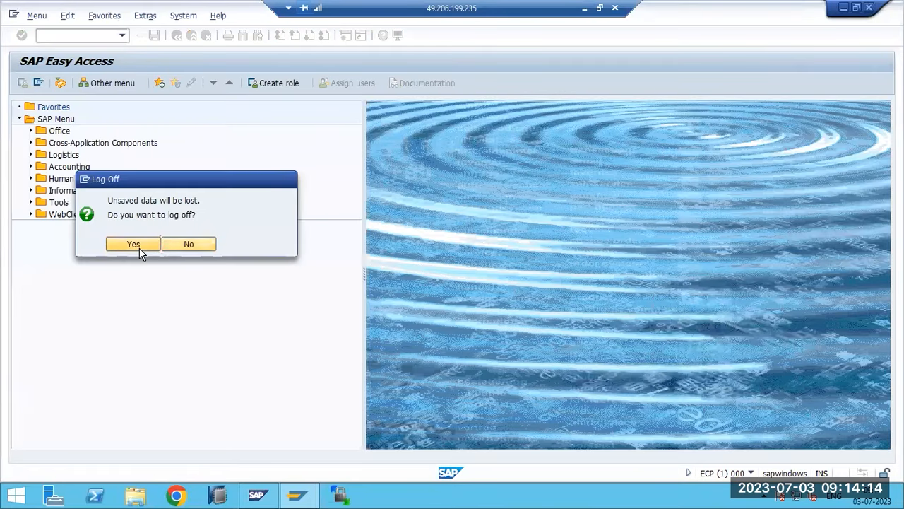
Open the SAP NW development system NWD and log on to client 100 as basis with the account password
left_click(156, 152)
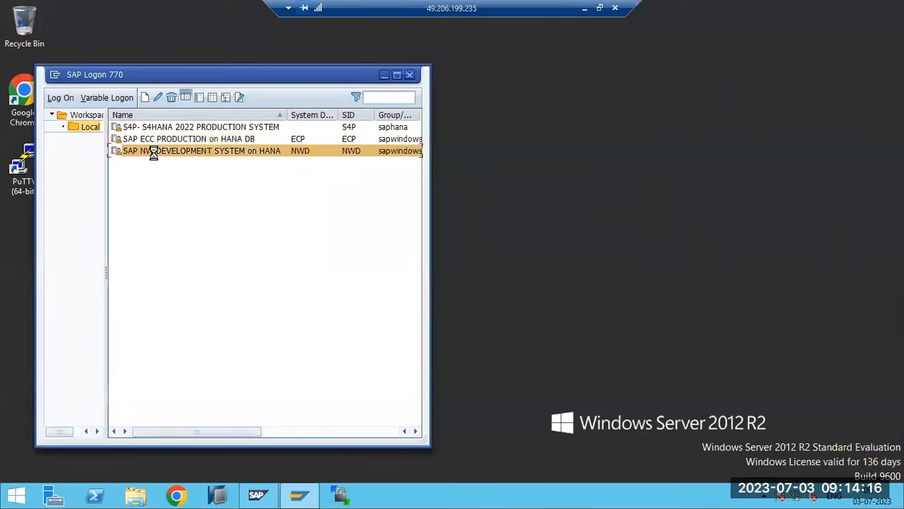
double_click(157, 155)
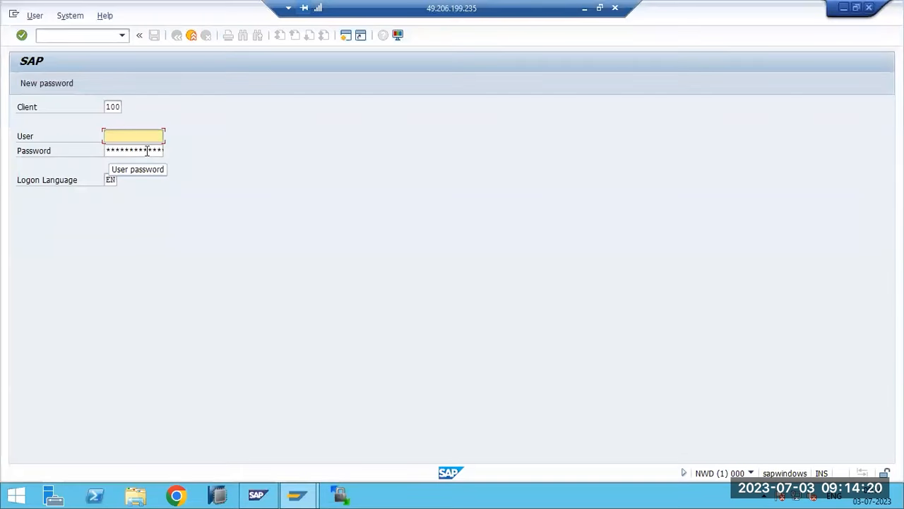
type("basis")
key("Tab")
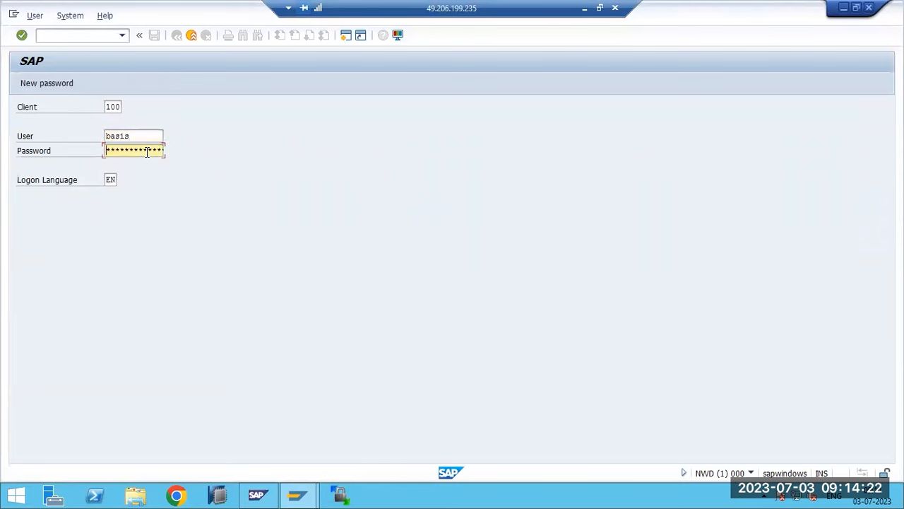
type("*****")
key("Return")
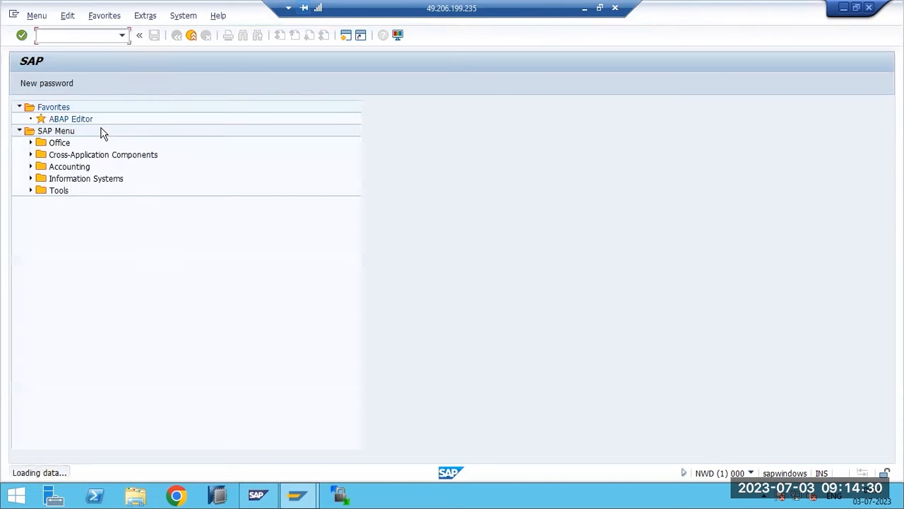
Open the work process overview, dismiss the Internet Explorer security warning, and examine the Dialog and Background work process totals
type("se38")
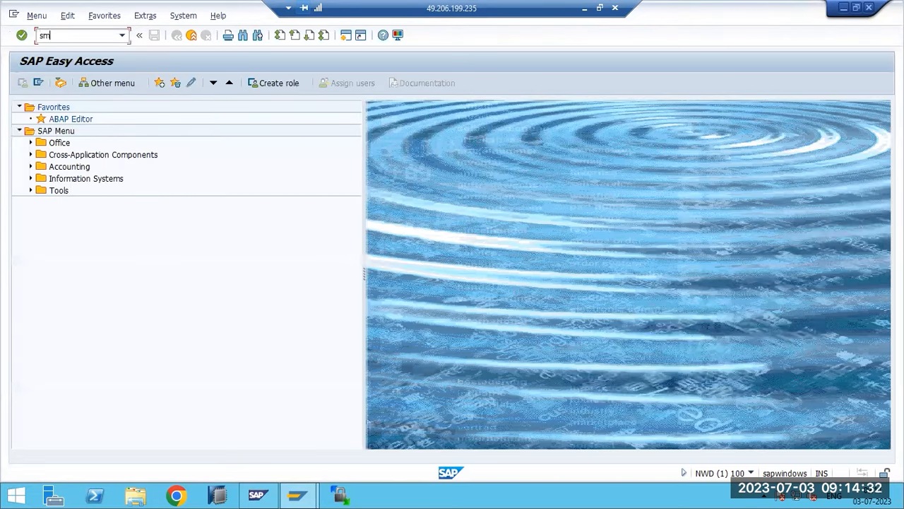
key("Return")
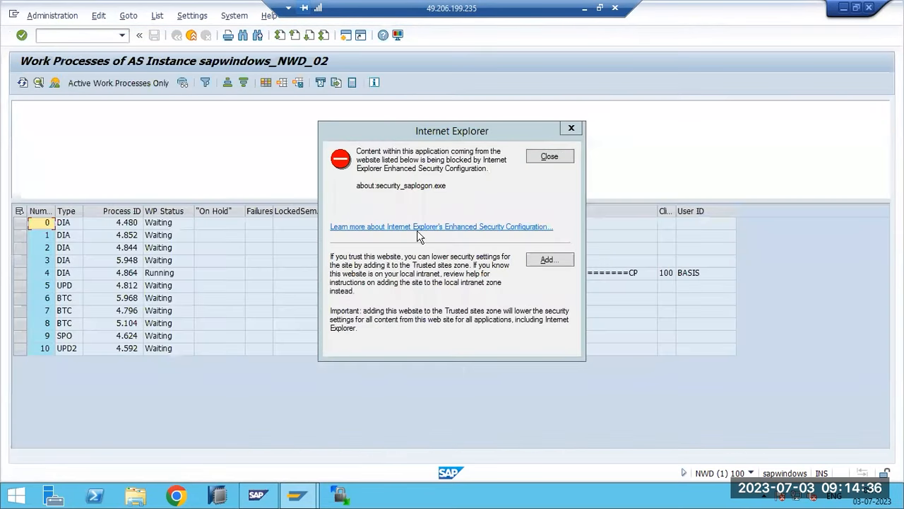
left_click(546, 159)
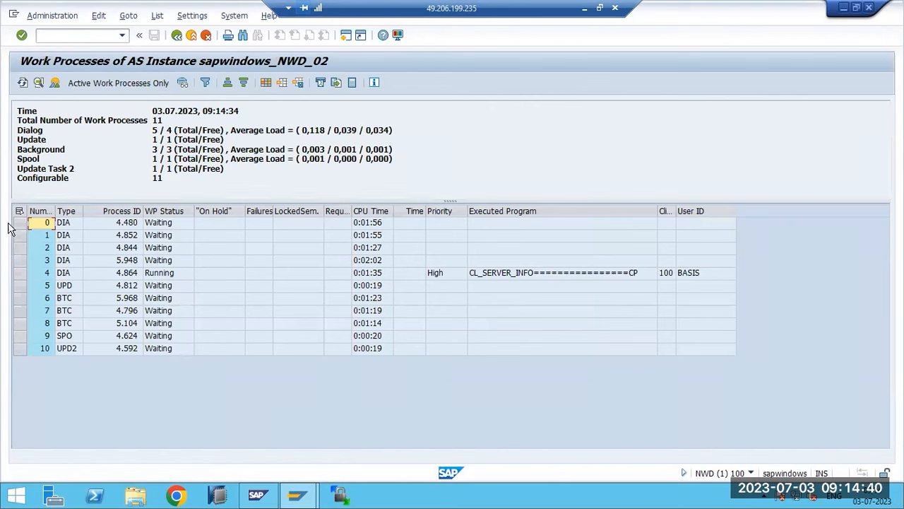
left_click_drag(154, 132, 198, 132)
left_click_drag(152, 150, 200, 150)
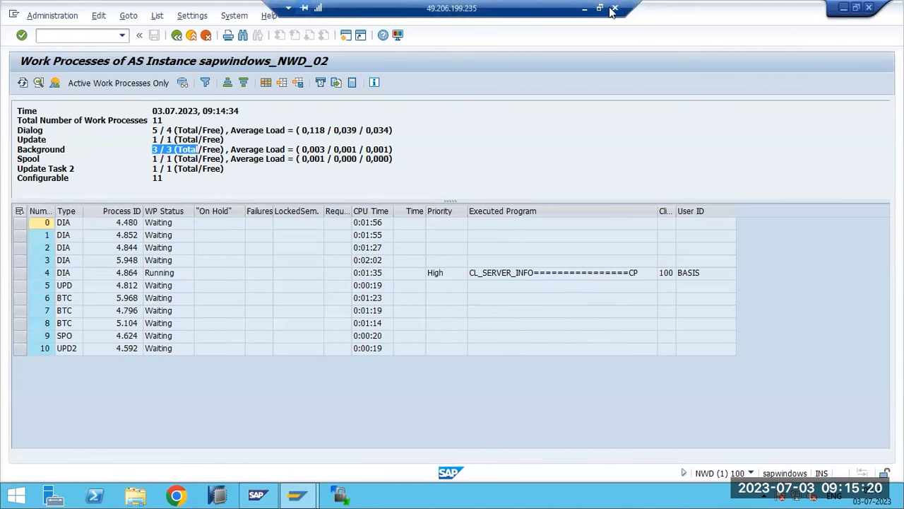
Switch back to the Paint notes and review the heading and the two DIA and BTC conversion lines
left_click(584, 9)
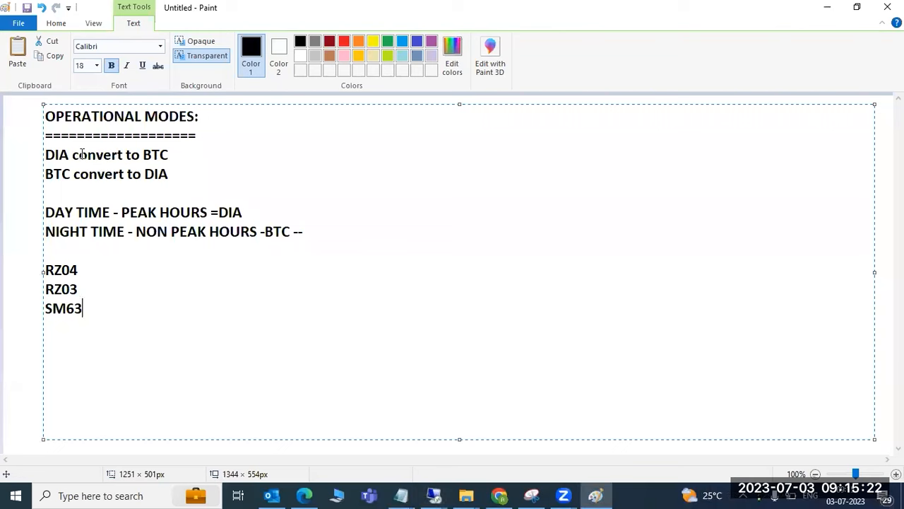
left_click_drag(66, 118, 208, 125)
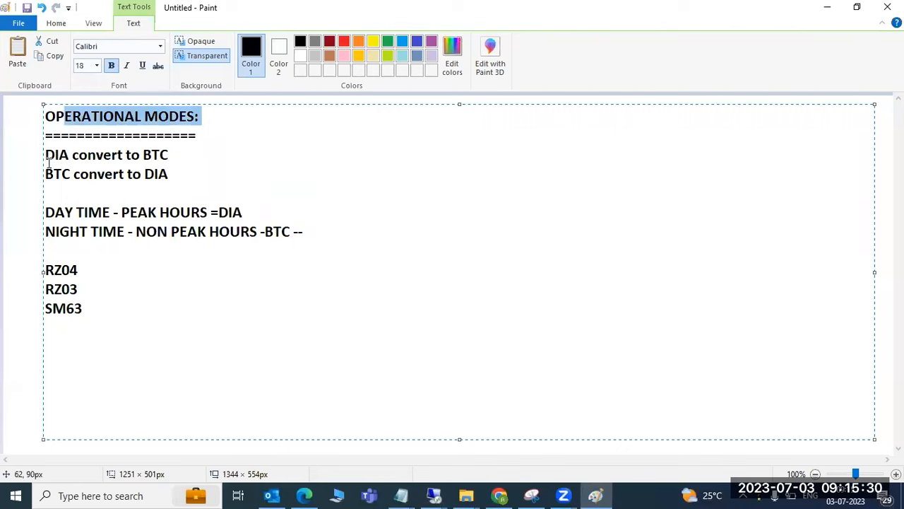
left_click_drag(46, 157, 172, 155)
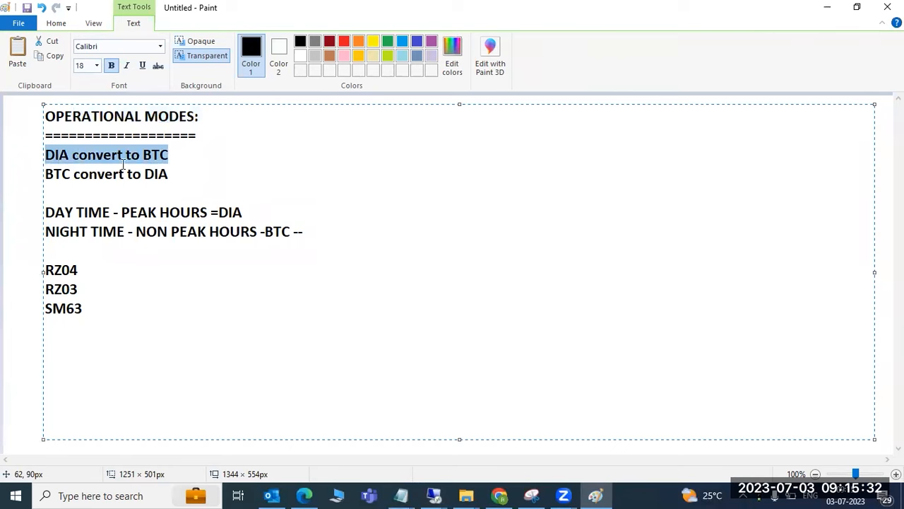
left_click_drag(70, 175, 129, 186)
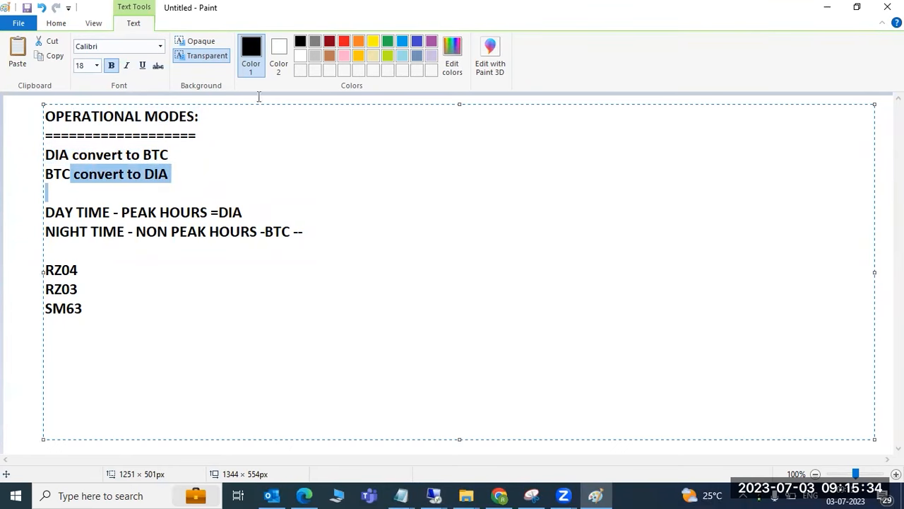
Return to the remote SAP session, open transaction RZ04 in place of the work process overview, and select the DAY operation mode
left_click(434, 492)
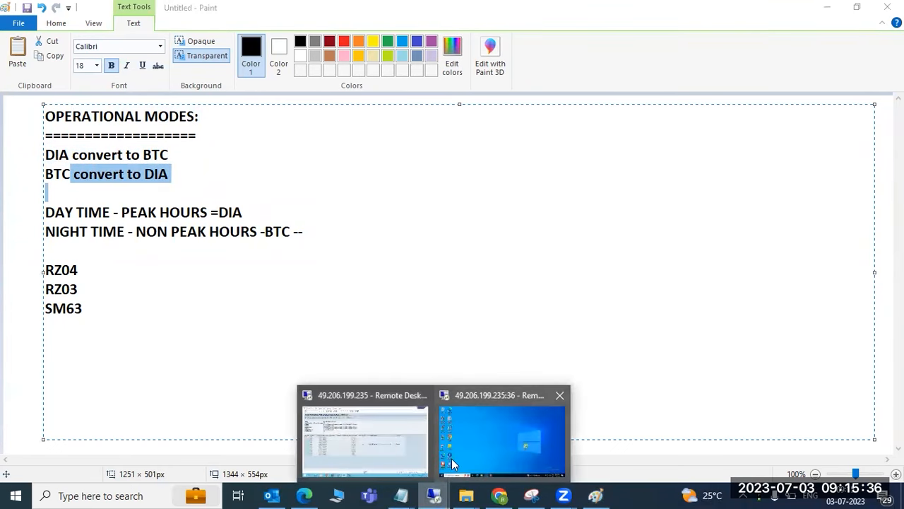
left_click(366, 431)
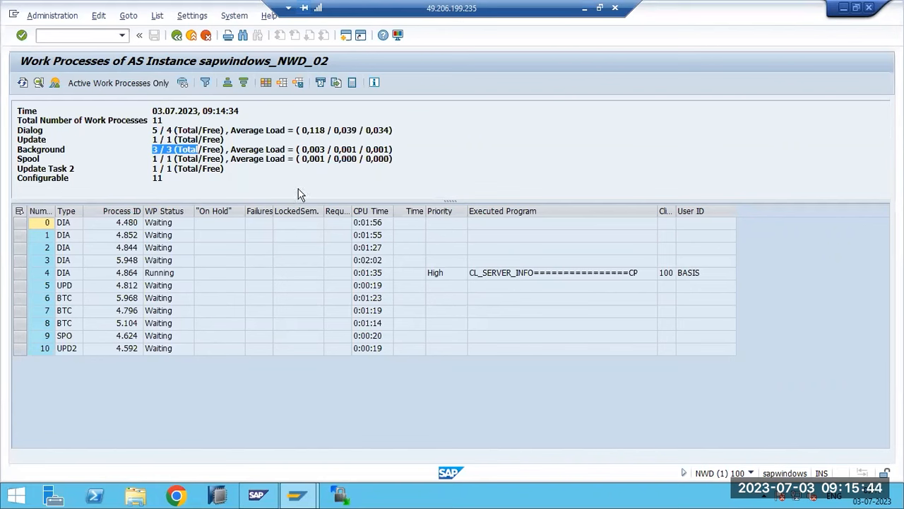
type("/")
type("rz04")
key("Return")
type("/nrz04")
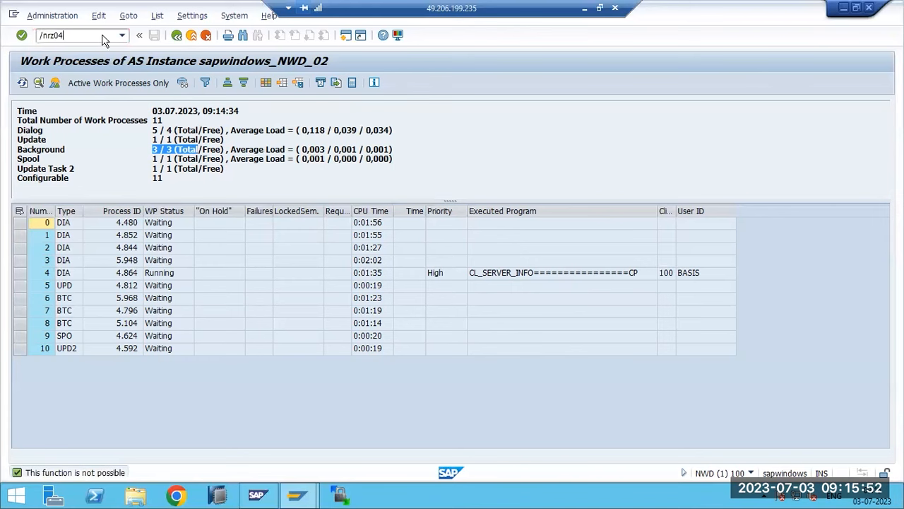
key("Return")
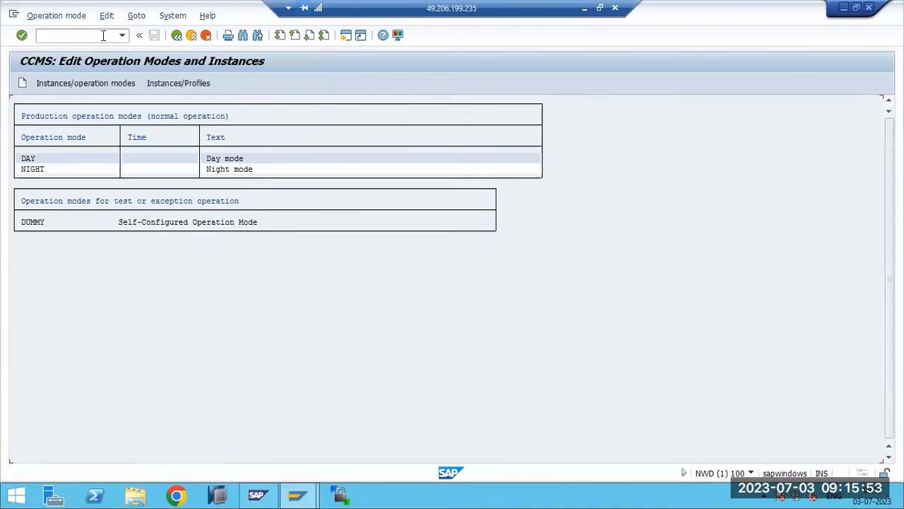
left_click(49, 161)
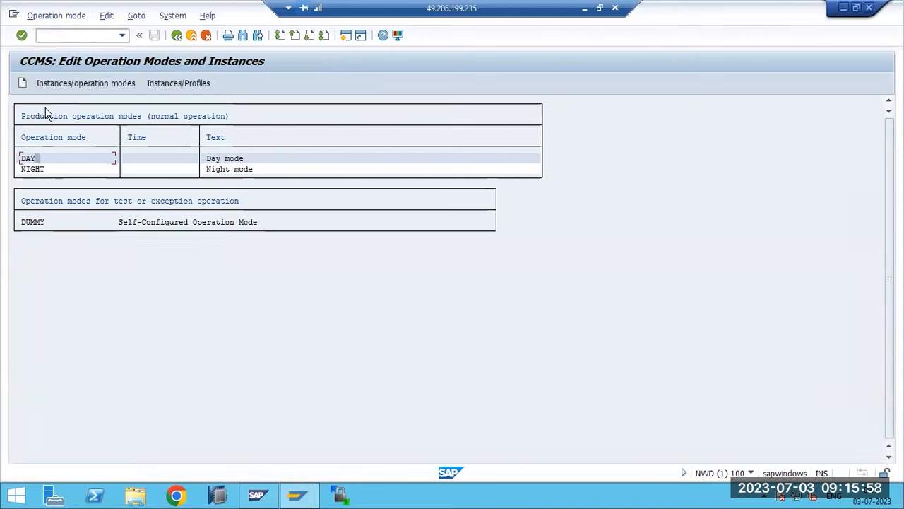
Delete the production operation modes DAY and NIGHT, confirming each deletion
left_click(45, 15)
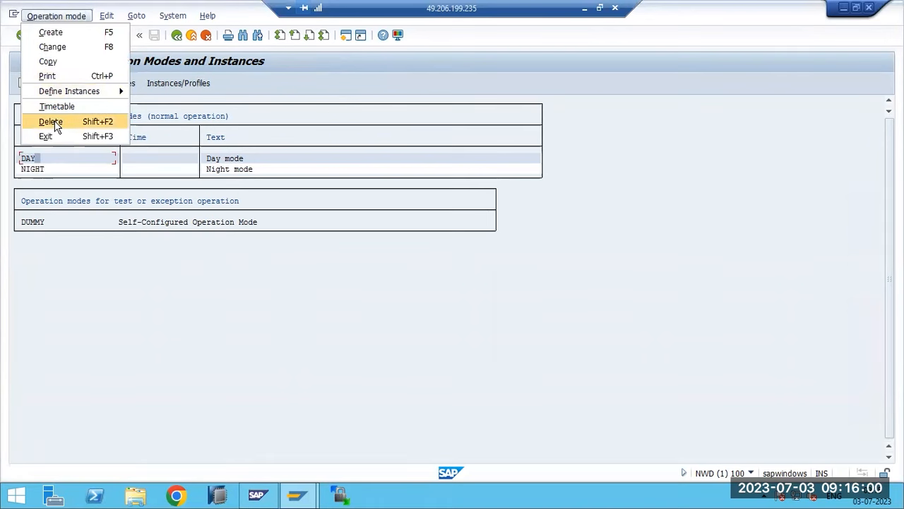
left_click(53, 121)
left_click(158, 223)
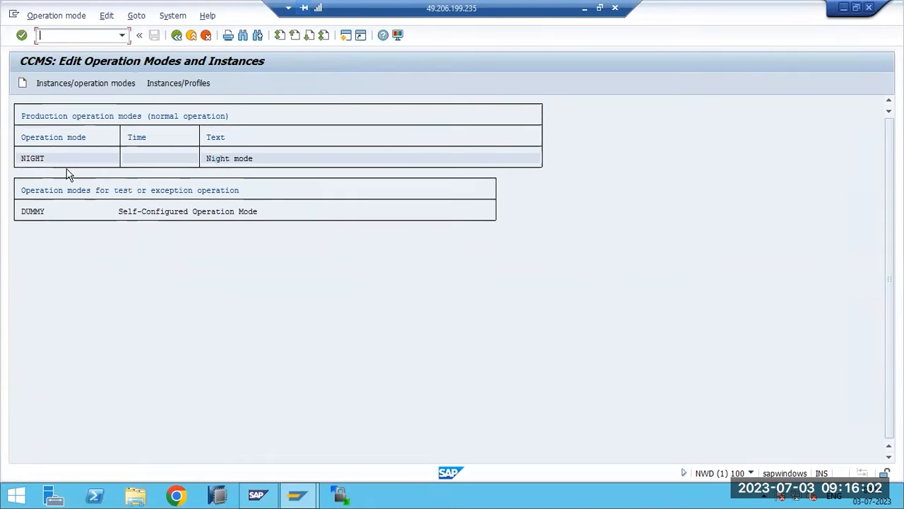
left_click(44, 15)
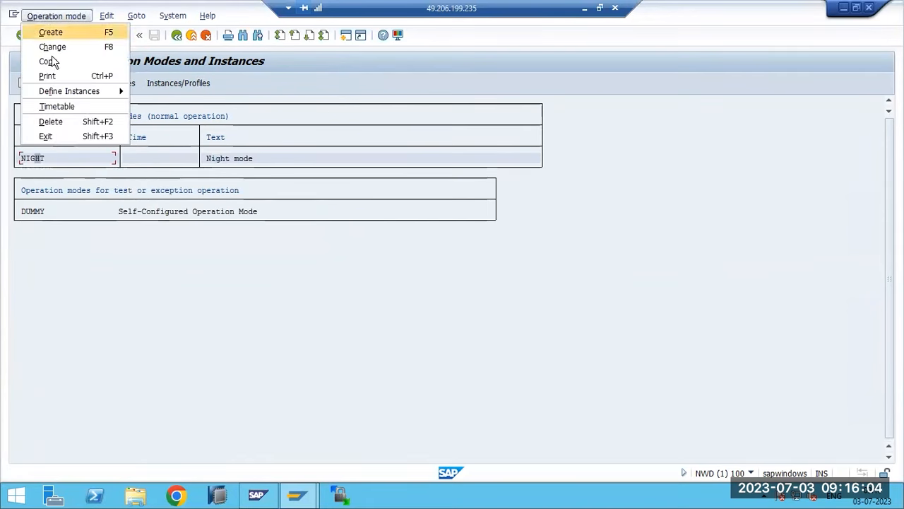
left_click(53, 121)
left_click(170, 225)
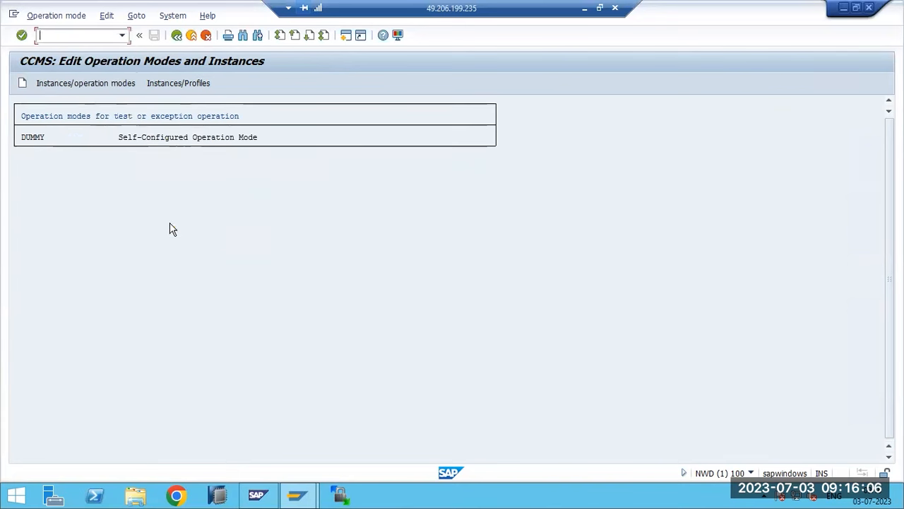
Leave and reopen transaction RZ04, and create and save the operation mode DAY TOME with the short description DAYTIME - MORE DIA
left_click(177, 35)
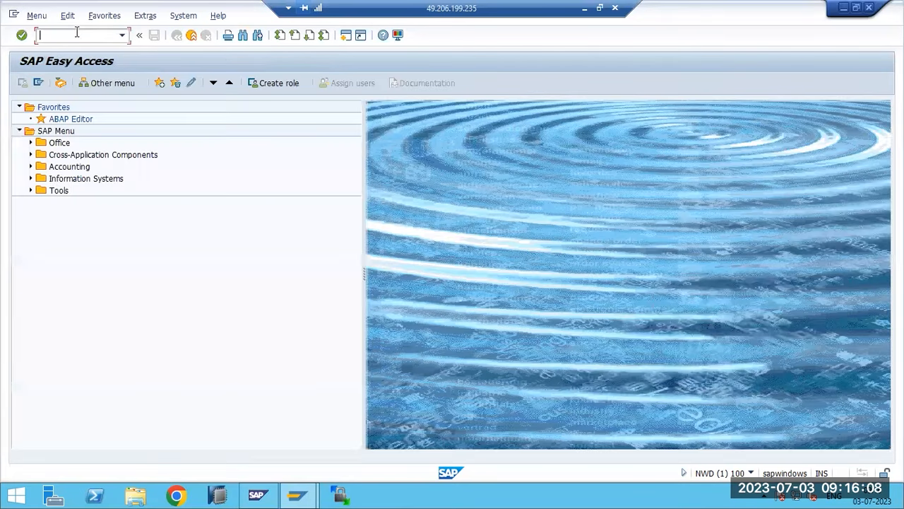
type("rz04")
key("Return")
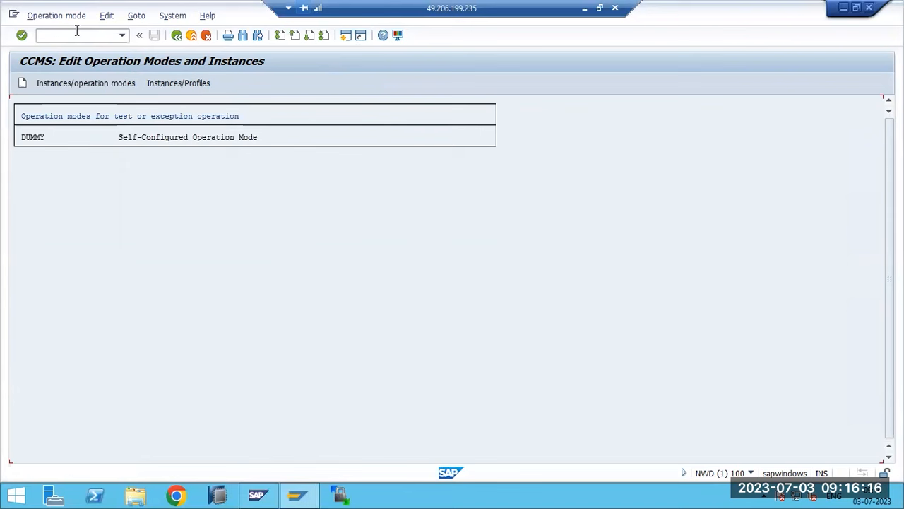
left_click(22, 83)
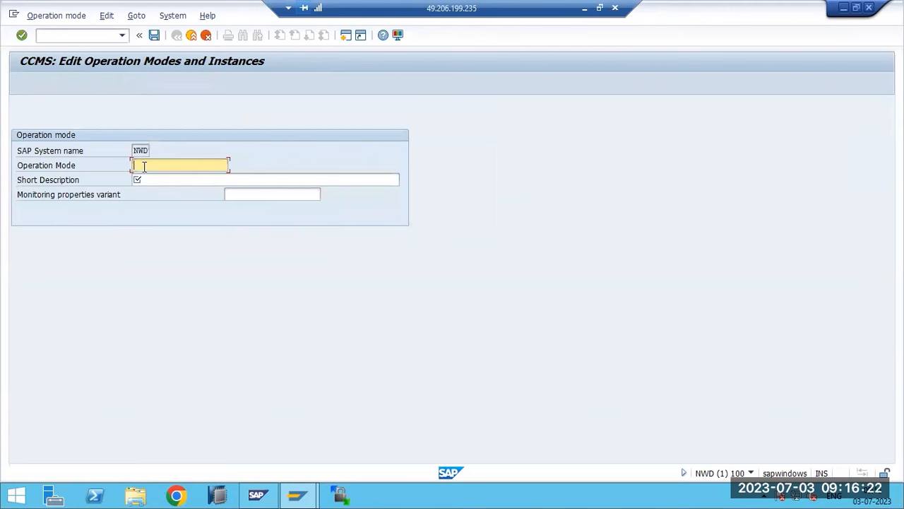
type("DAY TOME")
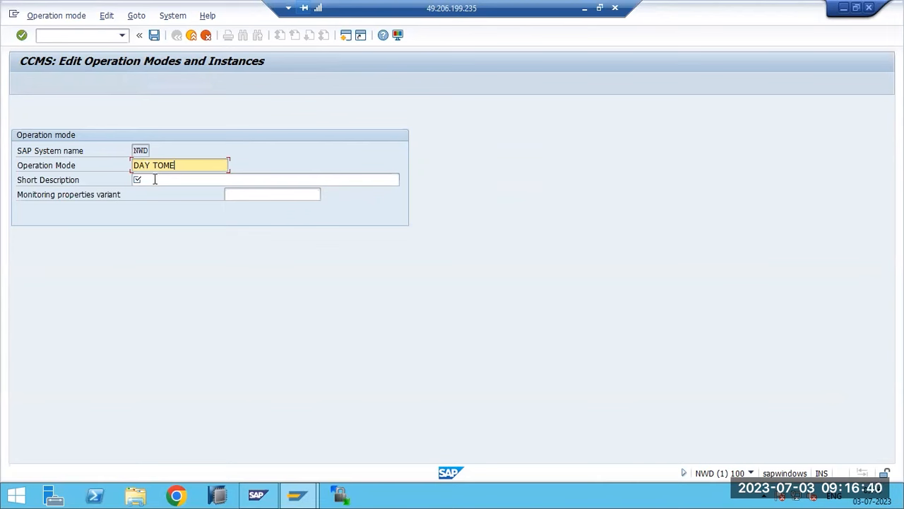
left_click(155, 179)
type("DAYT")
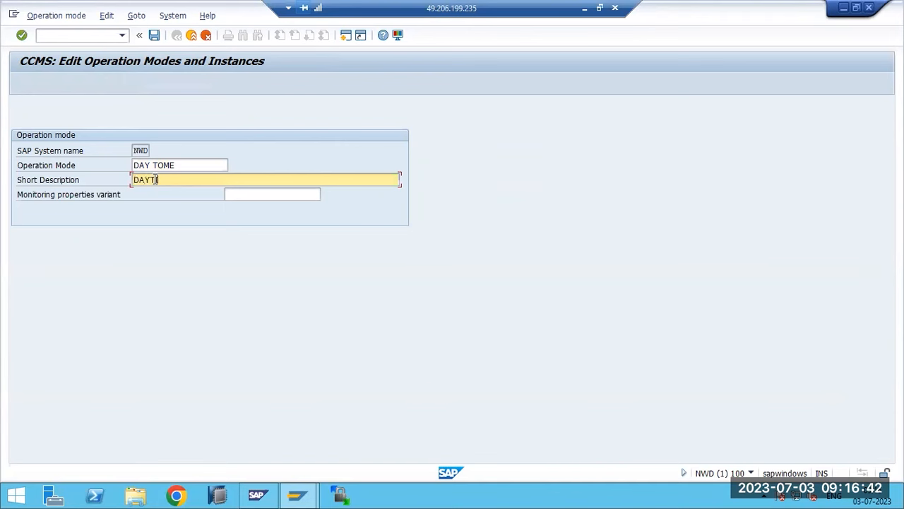
type("IME - MORE DIA")
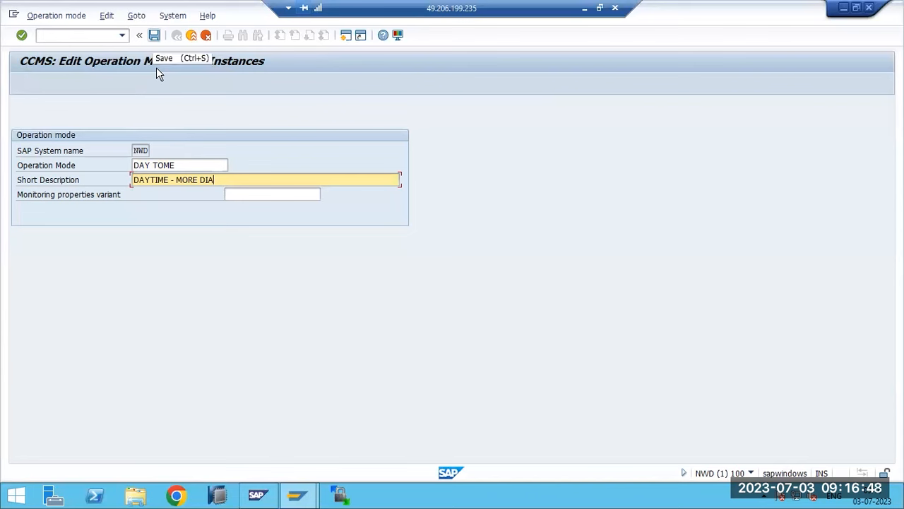
key("ctrl+s")
Try to correct the name of the operation mode DAY TOME in change mode and exit its details
left_click(35, 160)
left_click(47, 16)
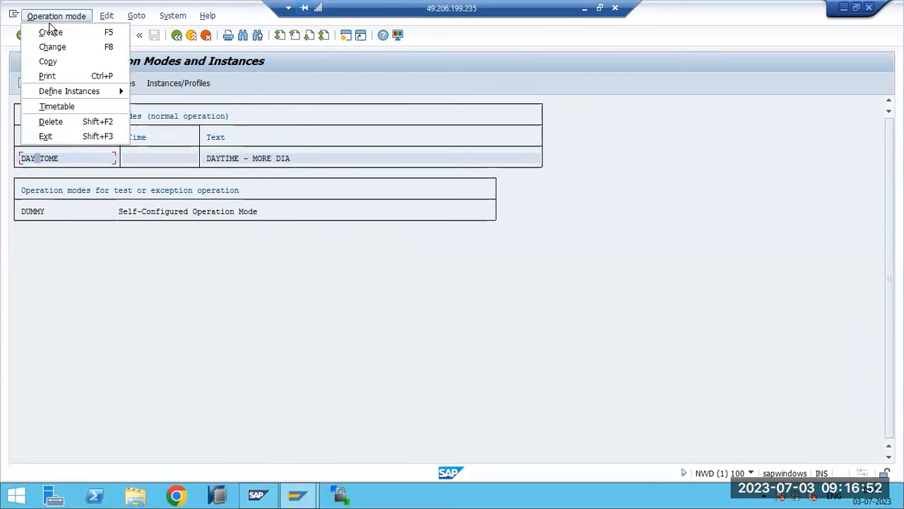
left_click(48, 44)
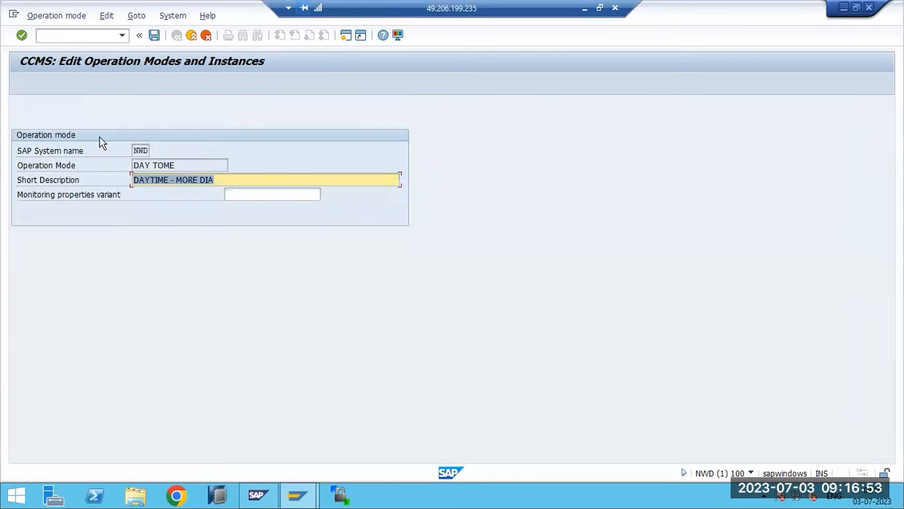
left_click(180, 164)
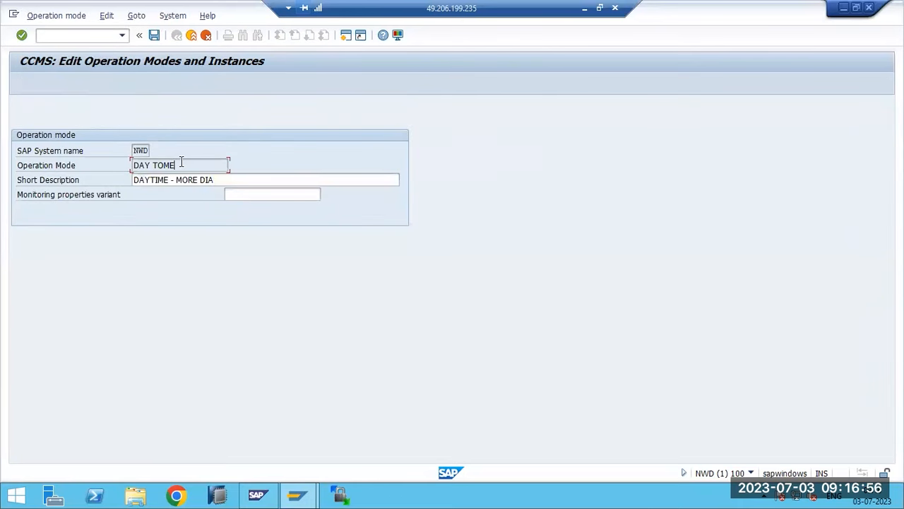
key("shift+F3")
Delete the misspelled operation mode DAY TOME and confirm the deletion
left_click(50, 159)
left_click(46, 16)
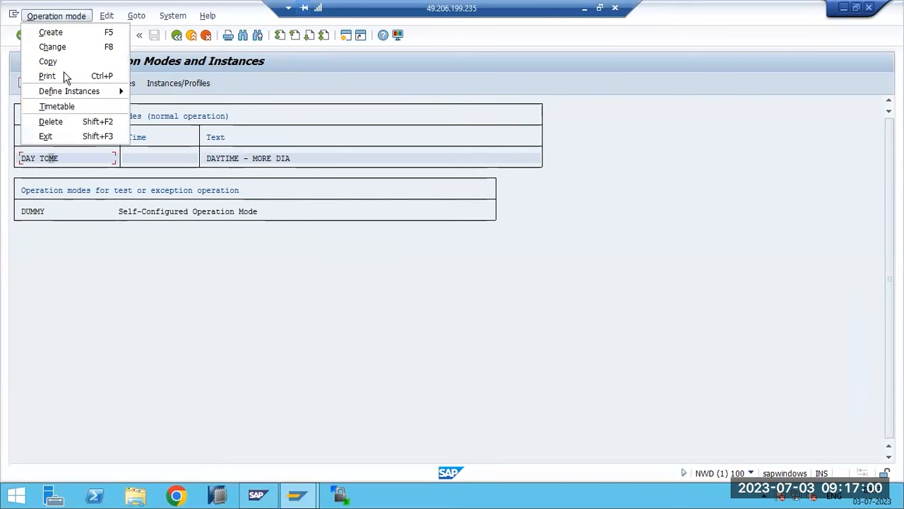
left_click(61, 121)
left_click(167, 224)
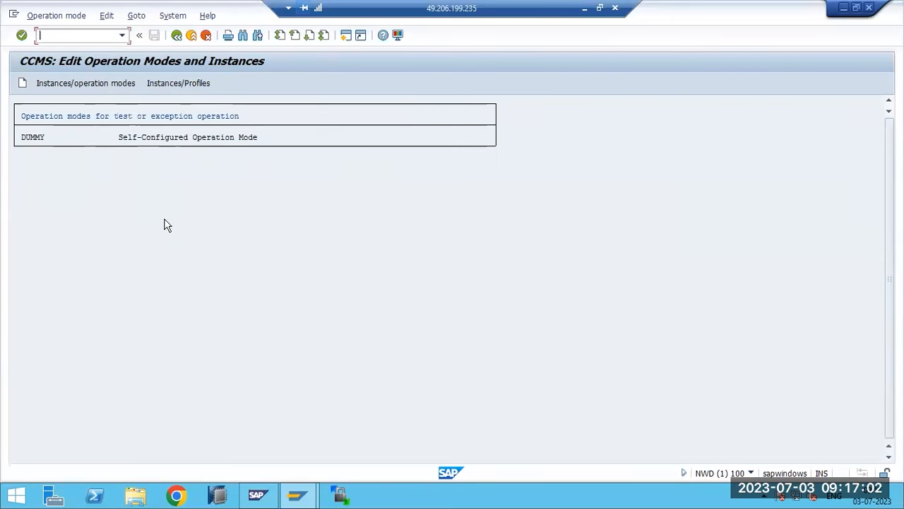
Create and save the operation mode PEAKHOURS with the short description DAY TIME
left_click(22, 83)
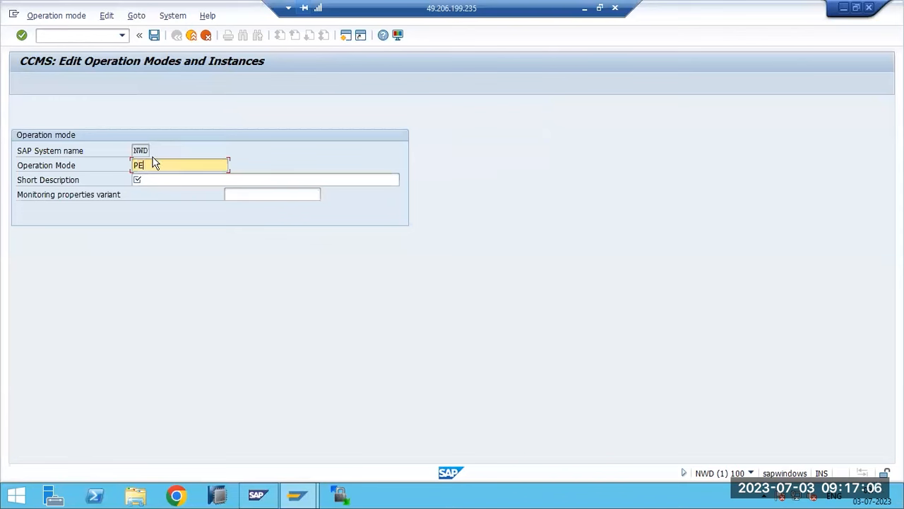
type("PEAKHOURS")
left_click(170, 181)
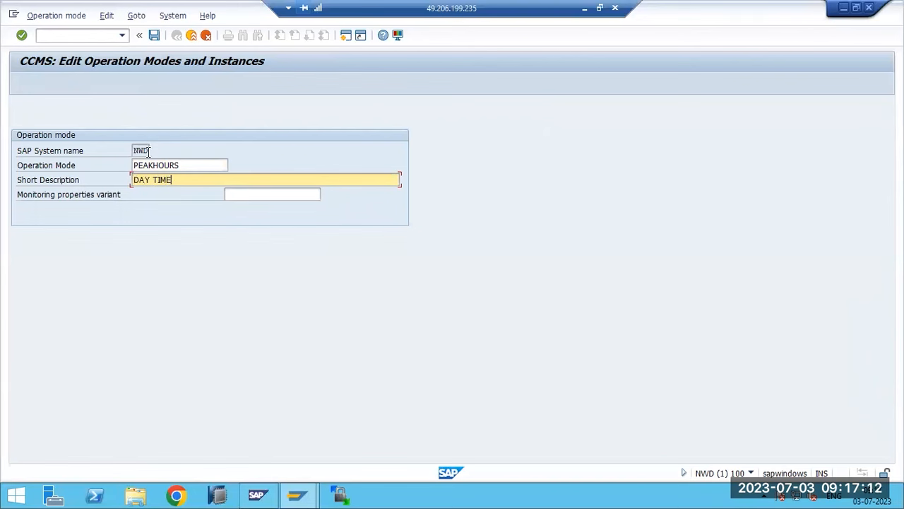
key("ctrl+s")
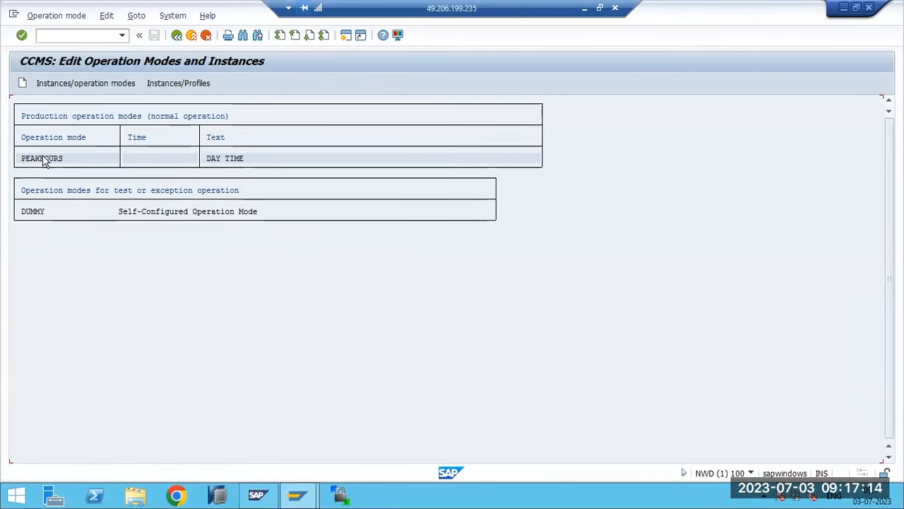
Create and save the operation mode NONPEAKHOURS with the short description NIGHT MODE
left_click(22, 82)
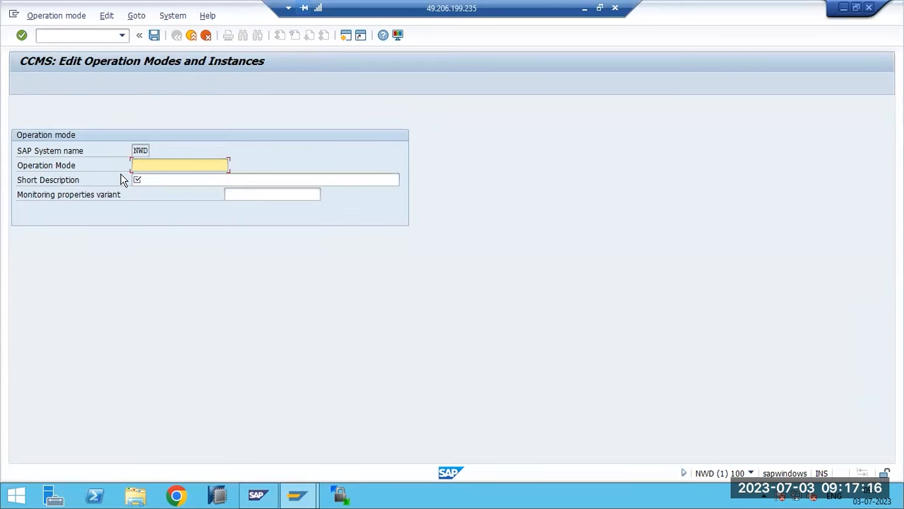
type("N")
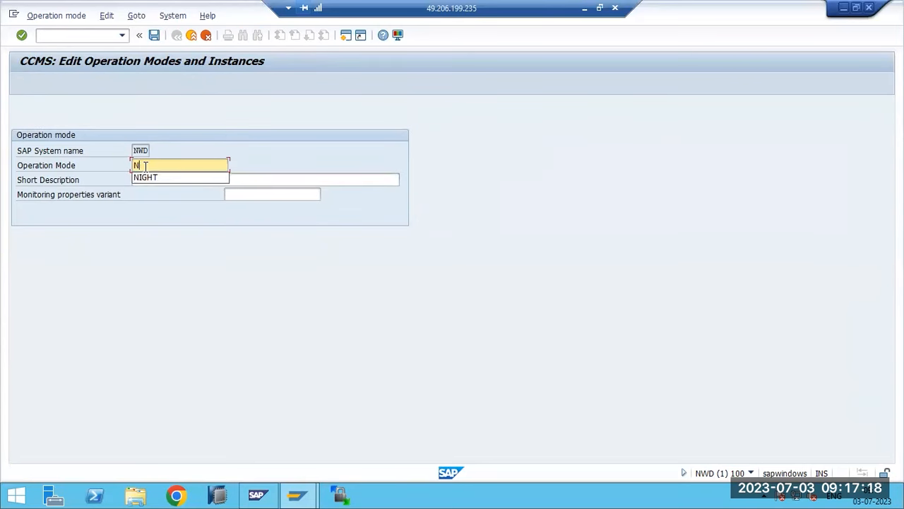
type("ONPEAKHOURS")
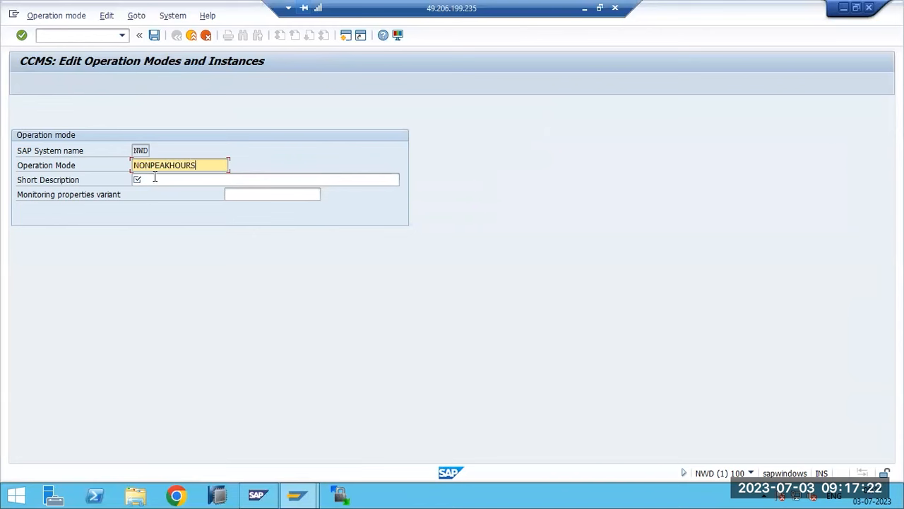
left_click(154, 176)
type("NIGHT MODE")
key("ctrl+s")
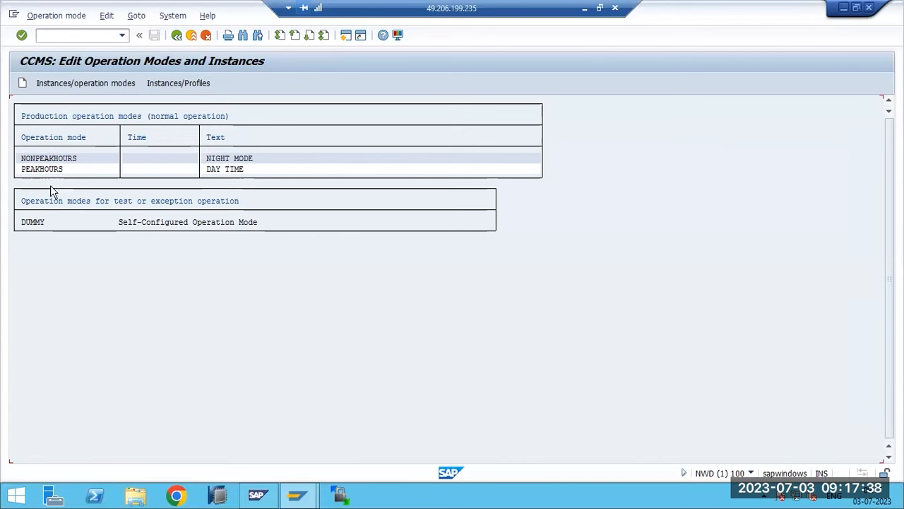
Create a new instance entry under Instances/operation modes with host name sapwindows and instance profile NWD_D02_SAPWINDOWS
left_click(62, 85)
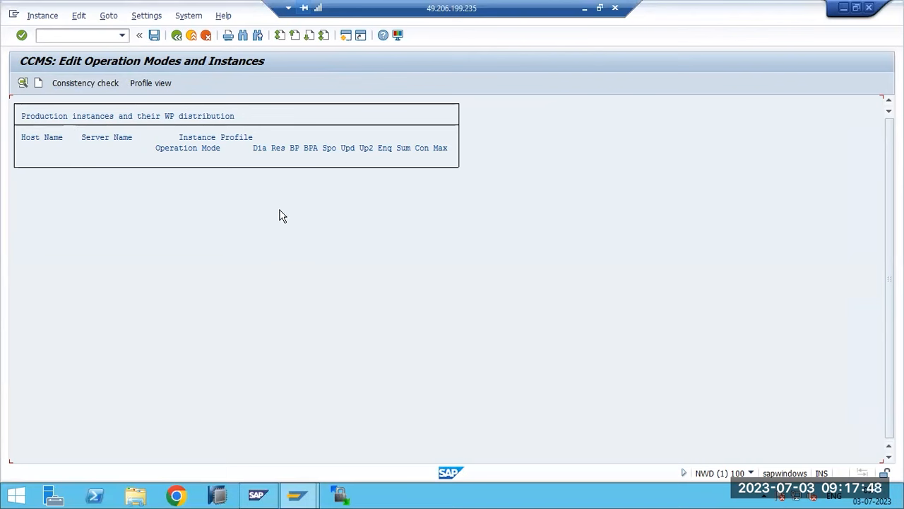
left_click(39, 83)
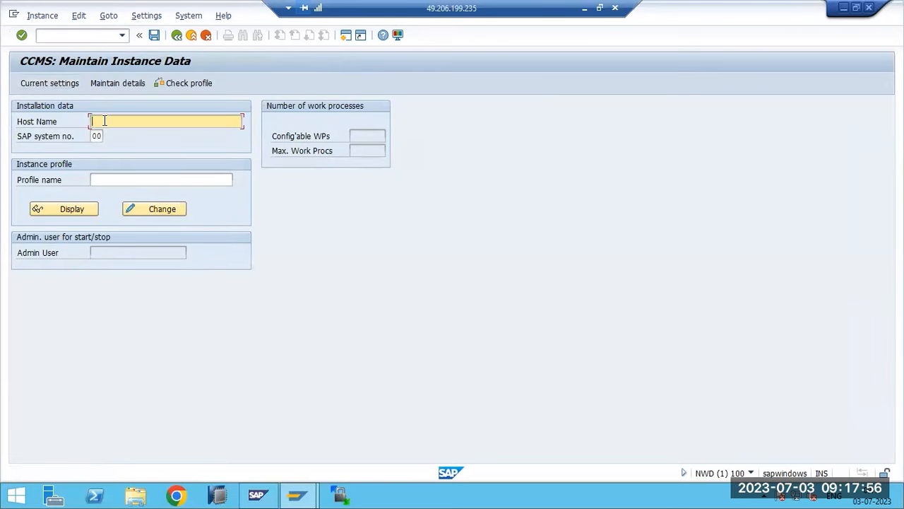
type("sapwindow")
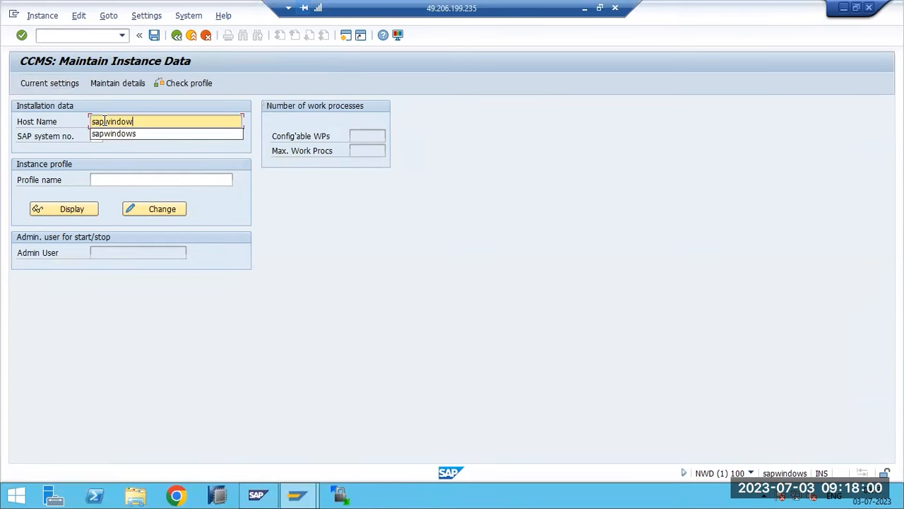
type("s")
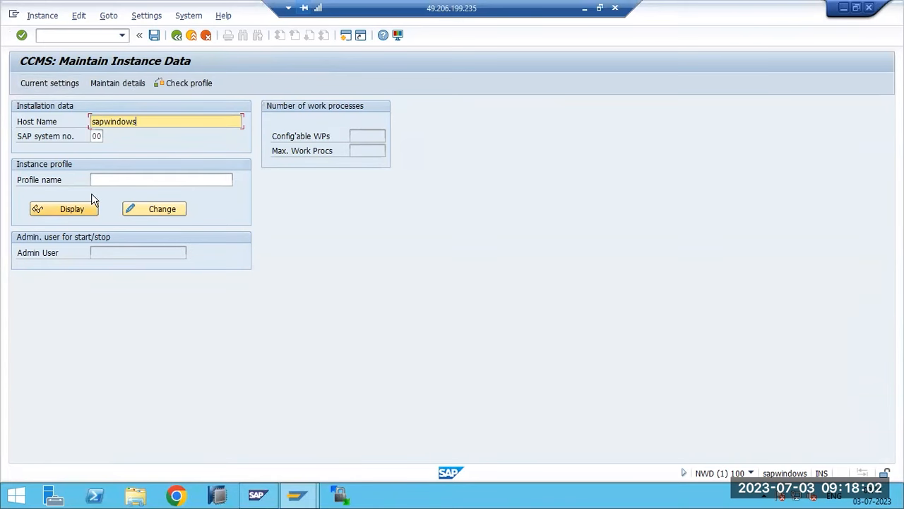
left_click(106, 181)
left_click(241, 180)
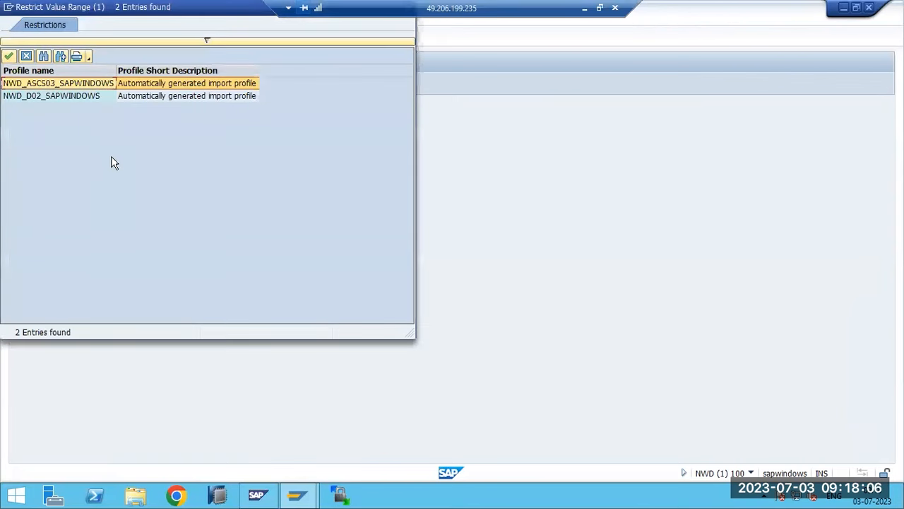
double_click(49, 96)
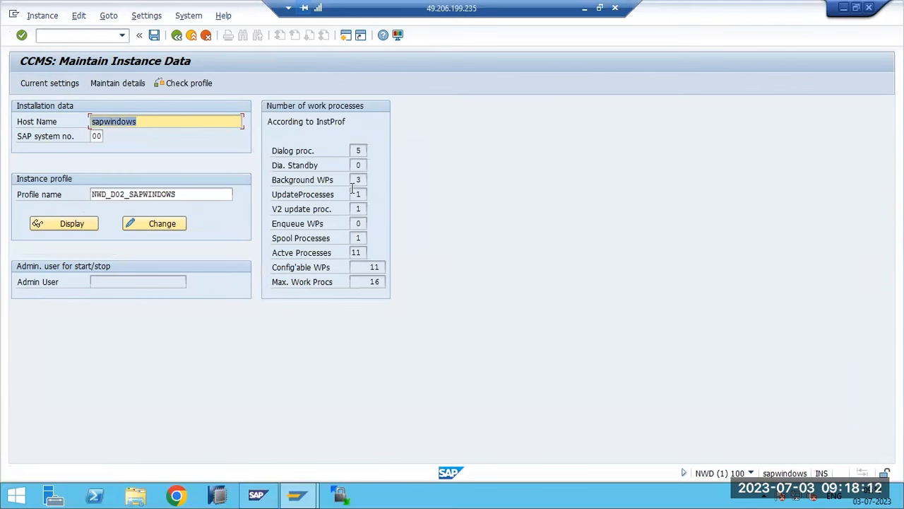
Proceed from the instance data to the work process distribution, dismissing the server notice and attempting the ECP remote logon with the account password
left_click(173, 81)
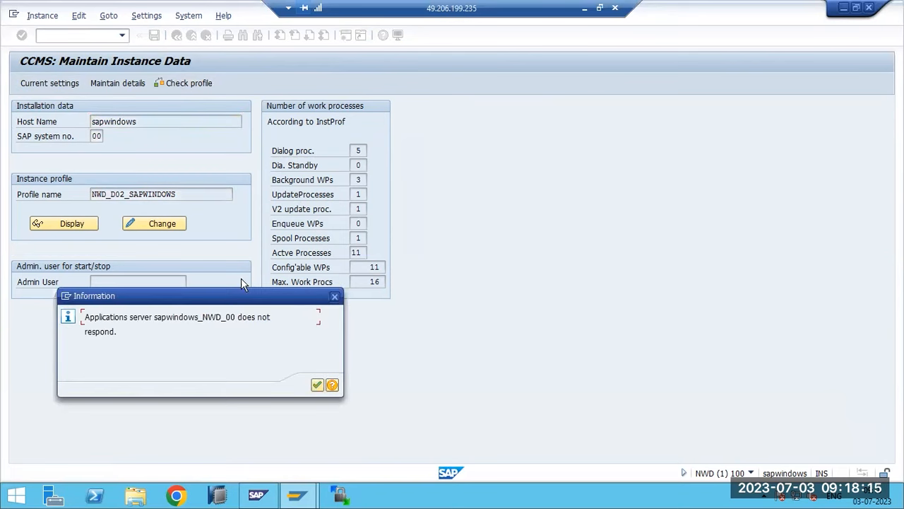
left_click(317, 385)
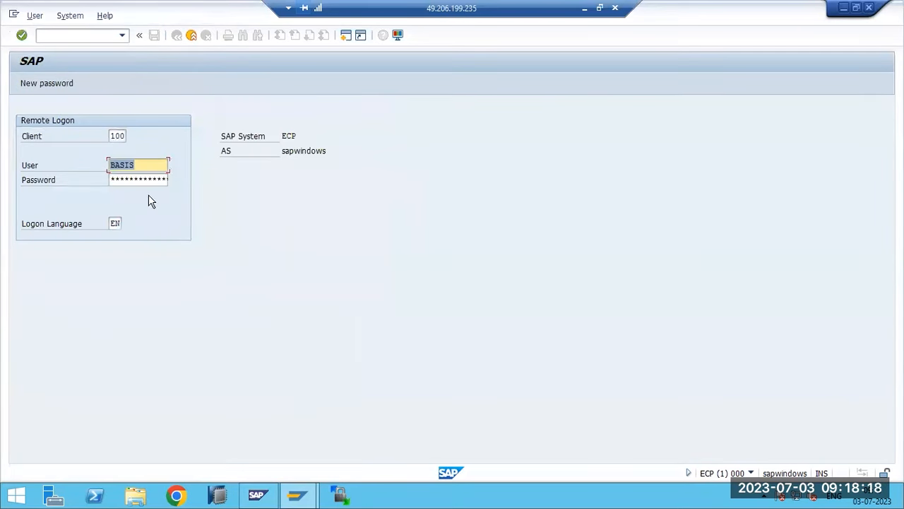
left_click(128, 178)
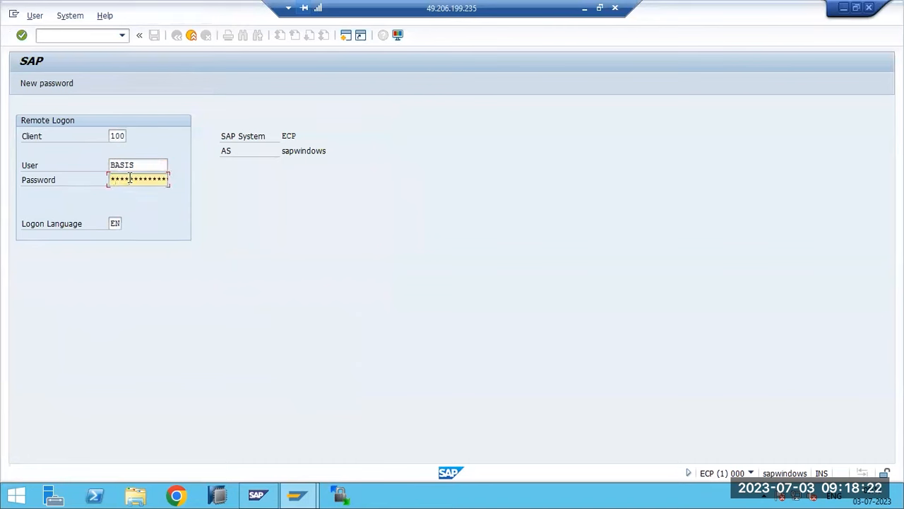
key("Return")
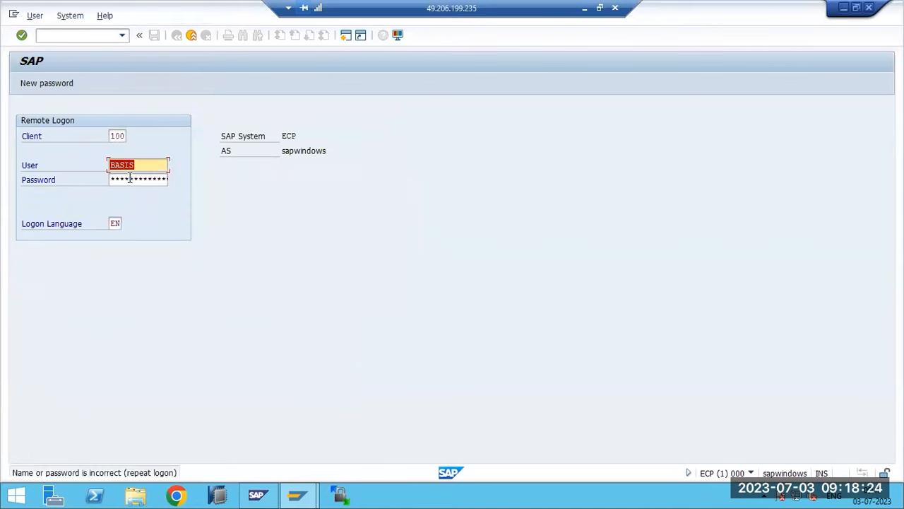
left_click(129, 178)
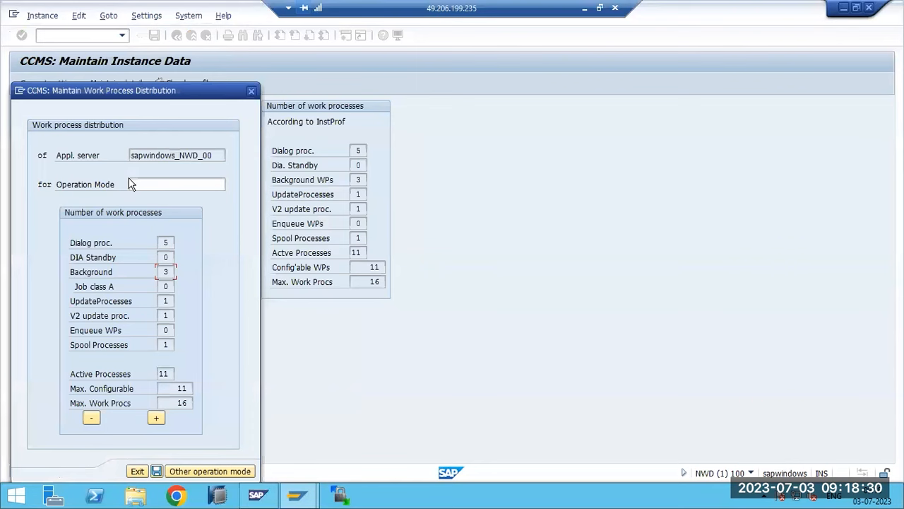
Save the PEAKHOURS work process distribution with 6 dialog and 2 background processes, and agree to assign distributions to other operation modes
left_click(140, 184)
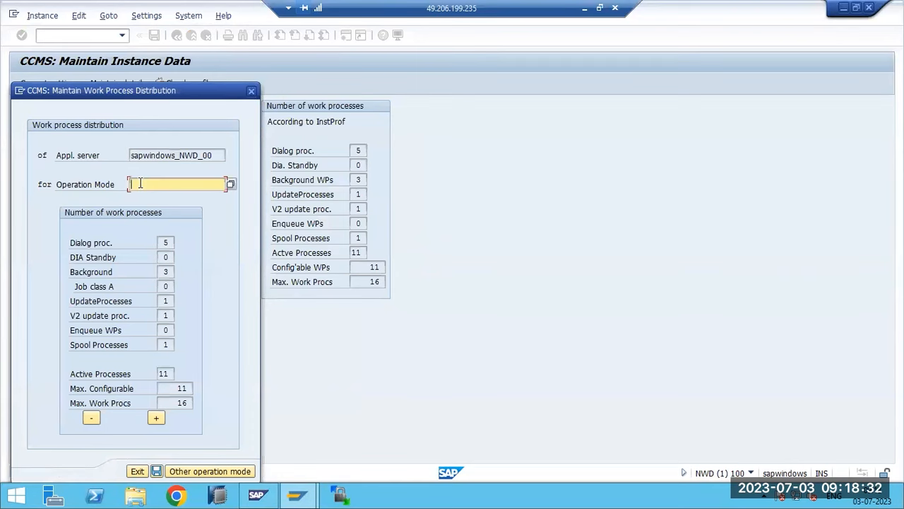
left_click(230, 184)
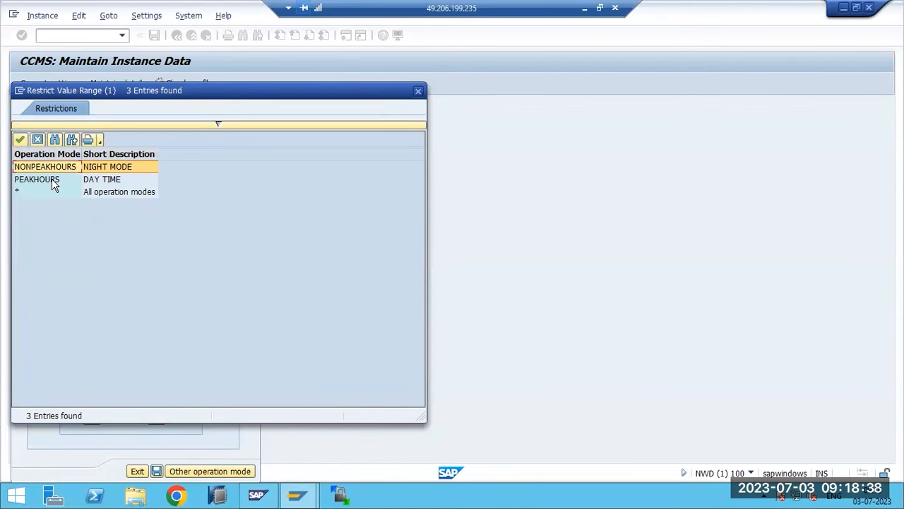
double_click(55, 180)
left_click(164, 242)
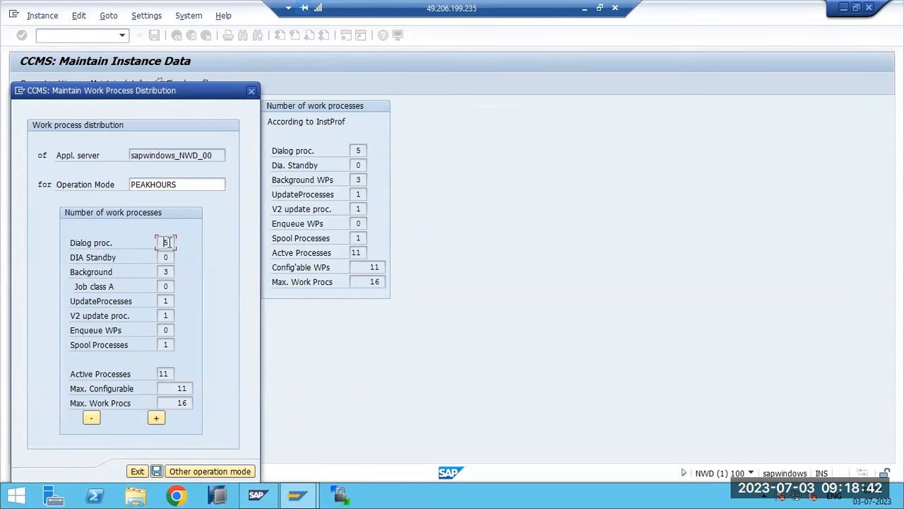
left_click(166, 272)
left_click(91, 418)
left_click(157, 419)
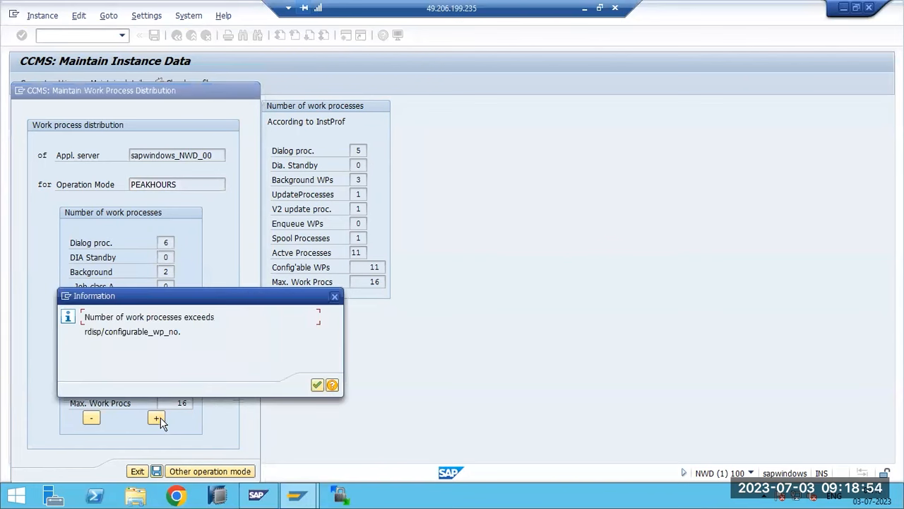
left_click(317, 385)
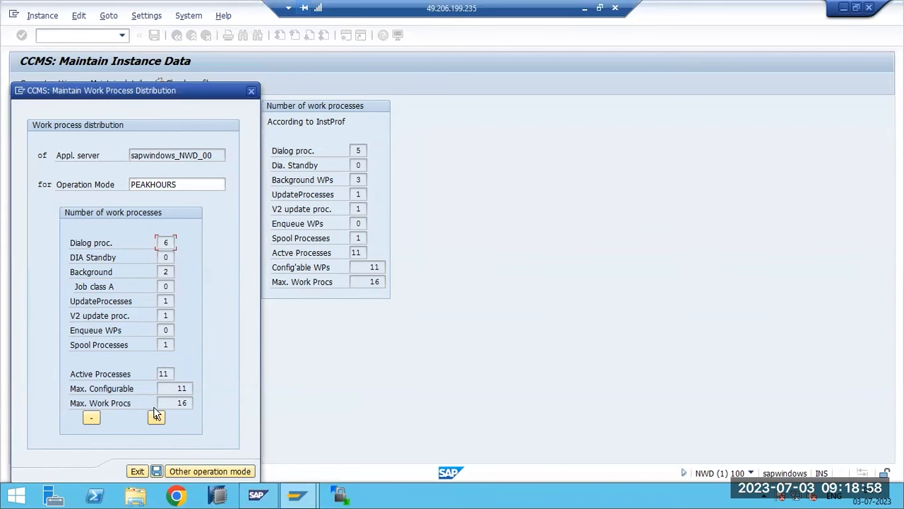
left_click(156, 471)
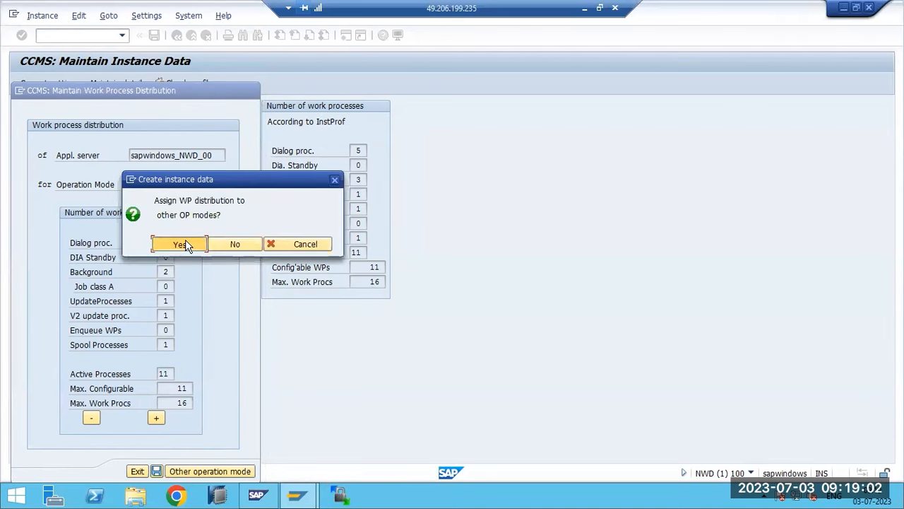
left_click(185, 243)
Save the NONPEAKHOURS work process distribution with 2 dialog and 6 background processes, and agree to continue with other operation modes
left_click(149, 184)
left_click(230, 184)
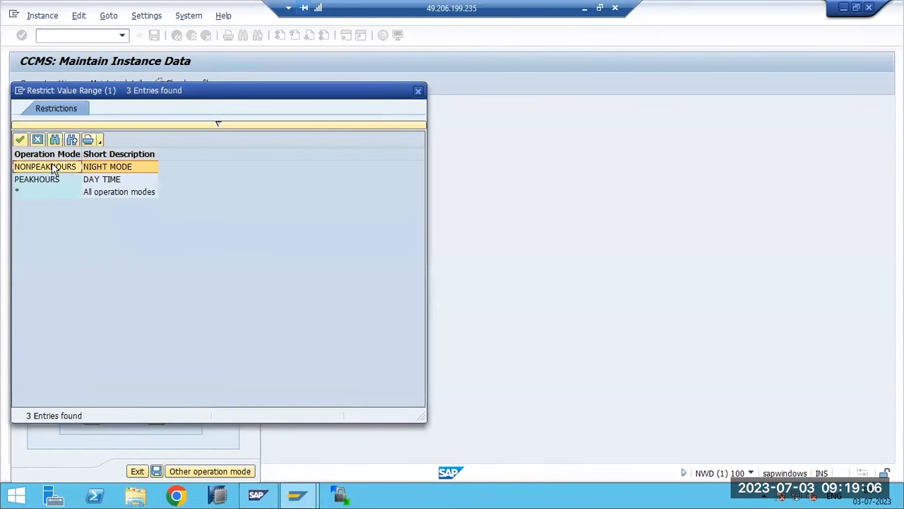
double_click(52, 167)
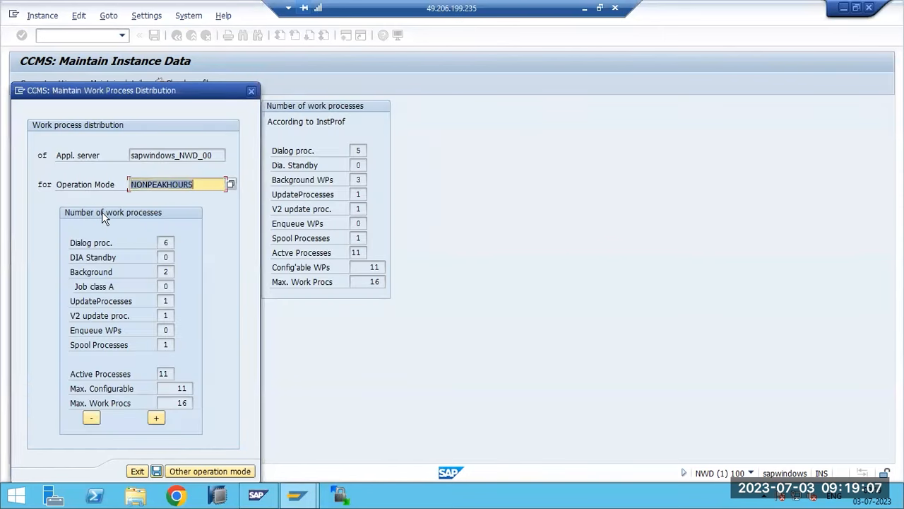
left_click(165, 242)
left_click(91, 418)
left_click(91, 418)
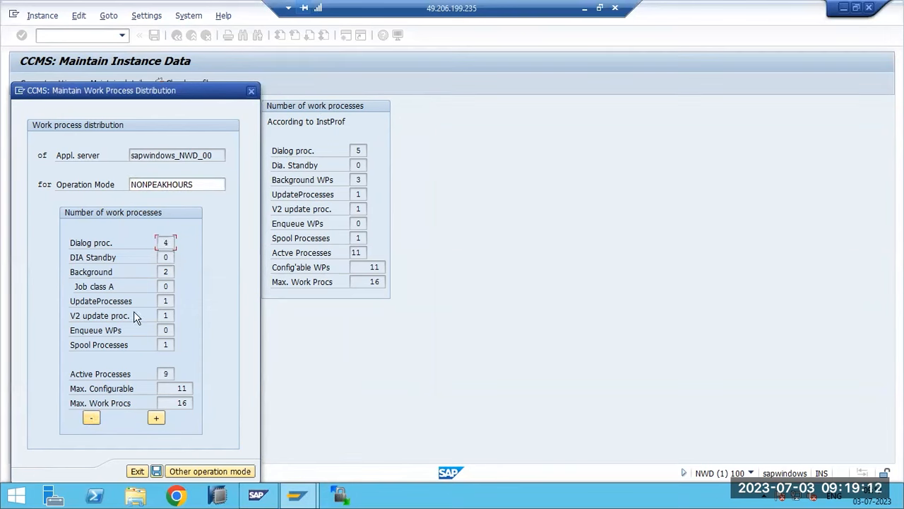
left_click(172, 271)
left_click(156, 418)
left_click(156, 418)
left_click(156, 418)
left_click(157, 418)
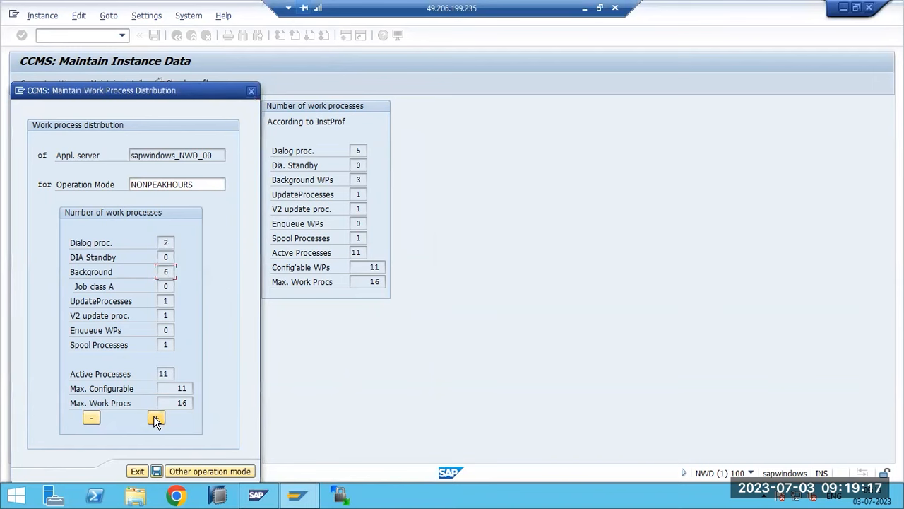
left_click(156, 472)
left_click(198, 246)
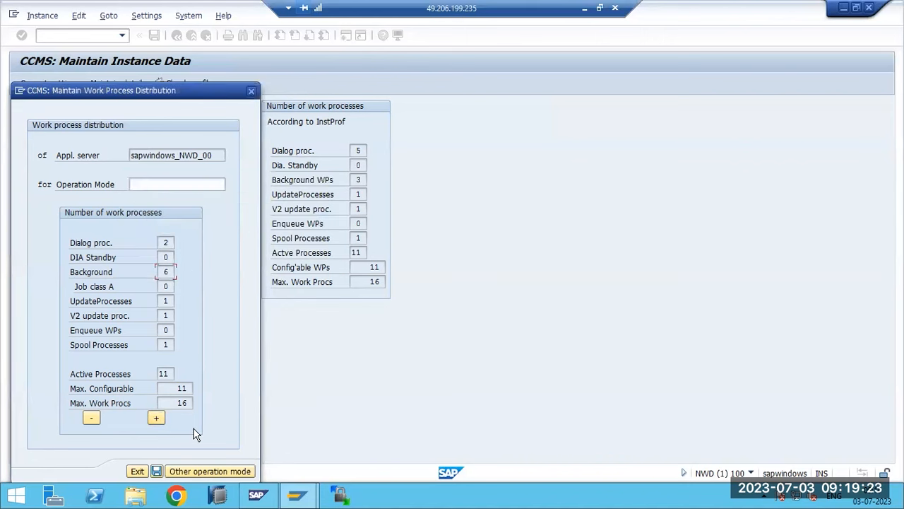
Reselect NONPEAKHOURS as the operation mode, save the distribution again and decline assigning it to other modes
left_click(157, 469)
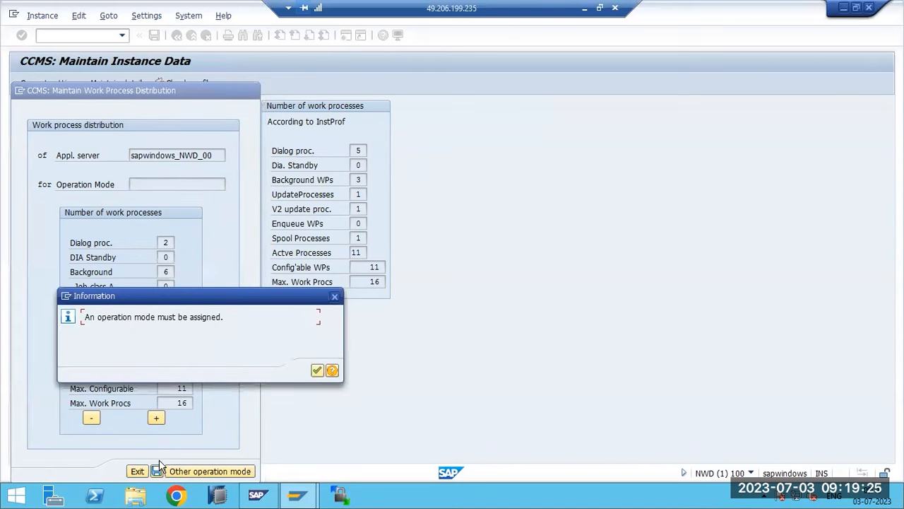
left_click(316, 370)
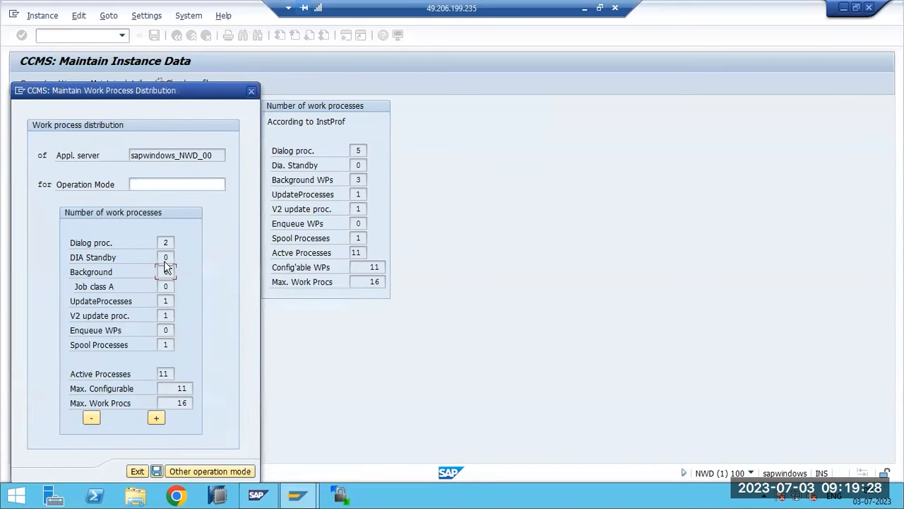
left_click(171, 184)
left_click(230, 185)
double_click(58, 172)
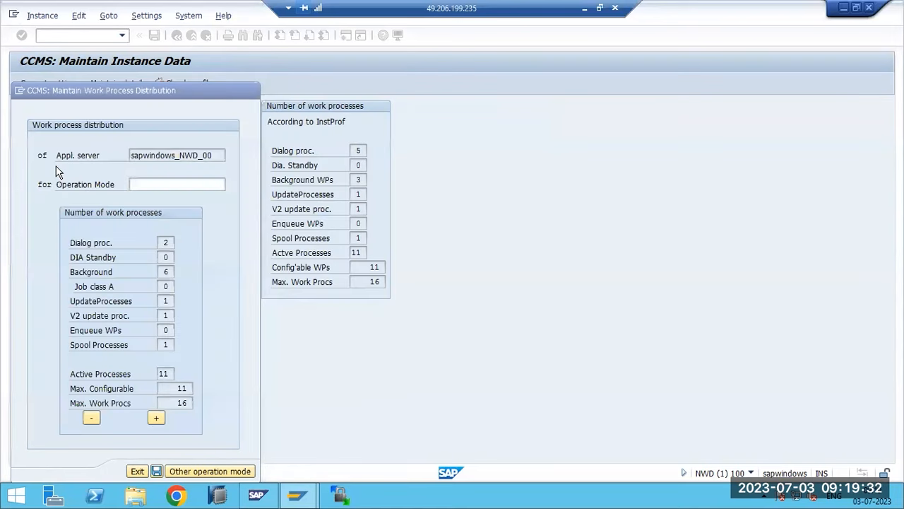
left_click(157, 471)
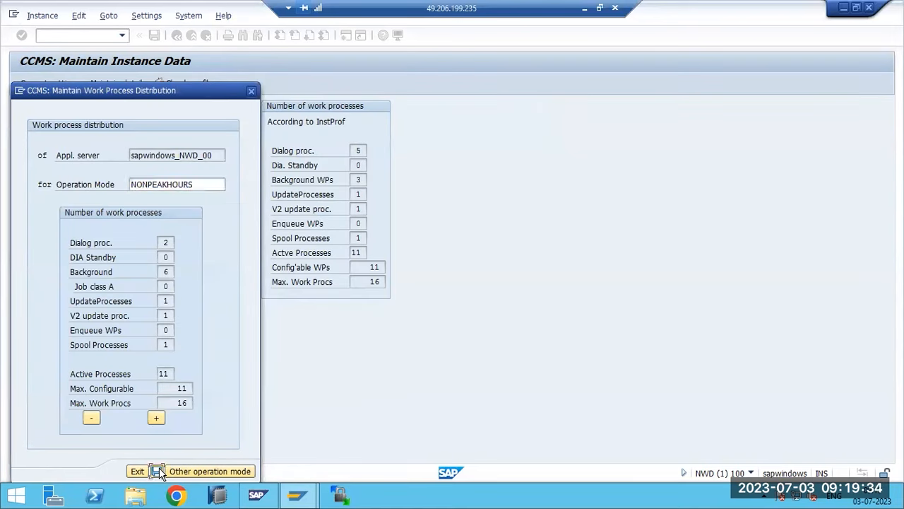
left_click(246, 245)
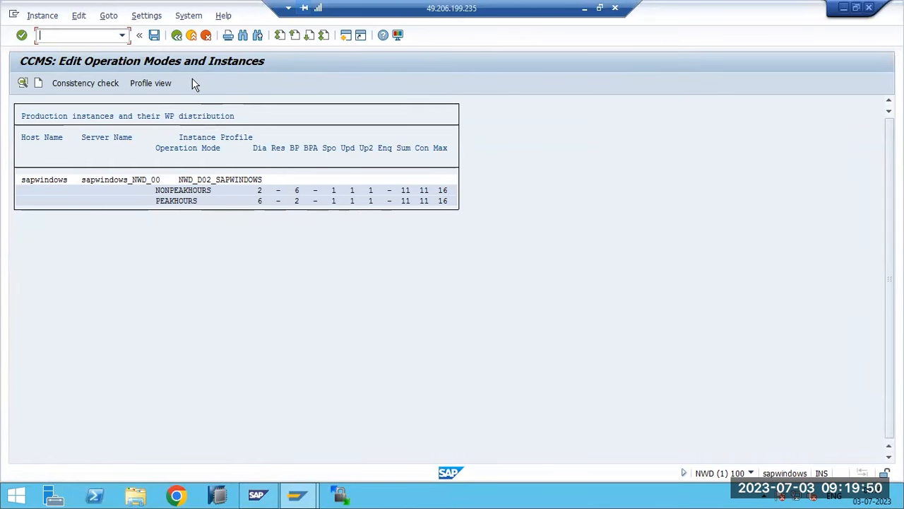
Save the production instance data and return to SAP Easy Access
key("ctrl+s")
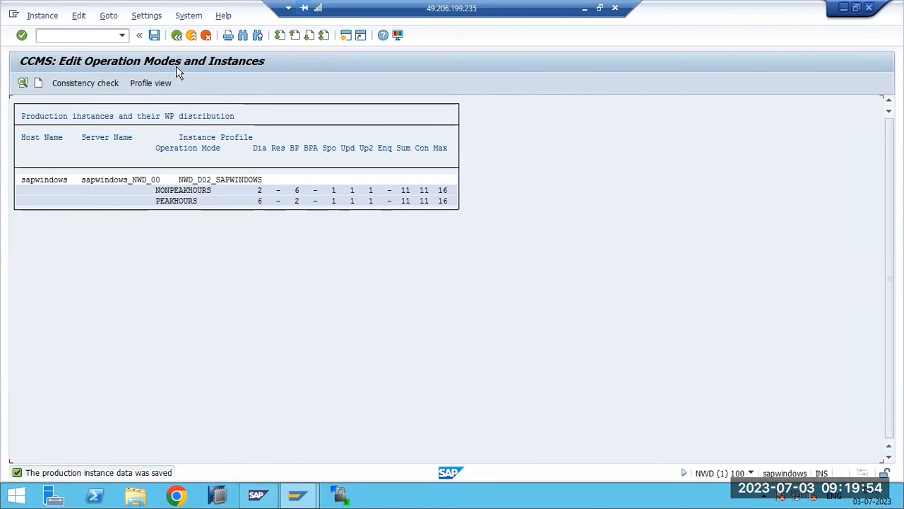
key("F3")
key("F3")
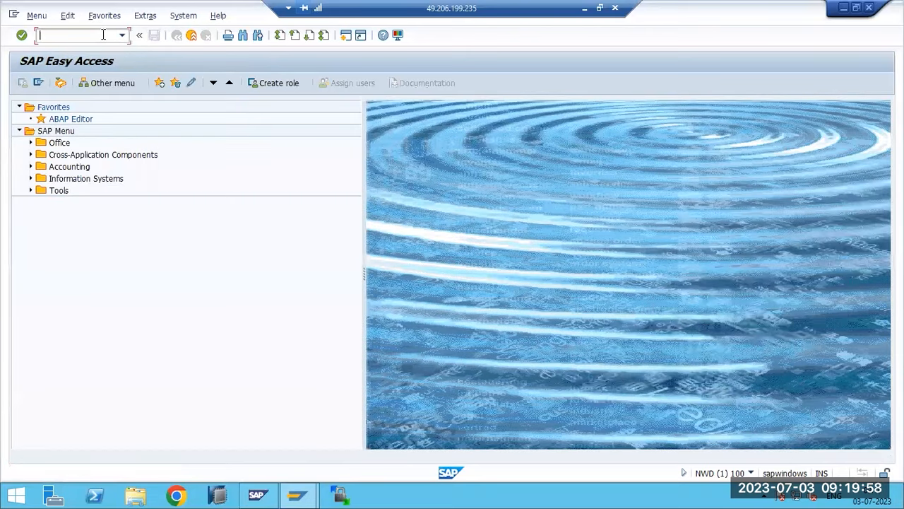
Run transaction SM63 and open the Normal operation (24 hr) mode set for changing
type("sm63")
key("Return")
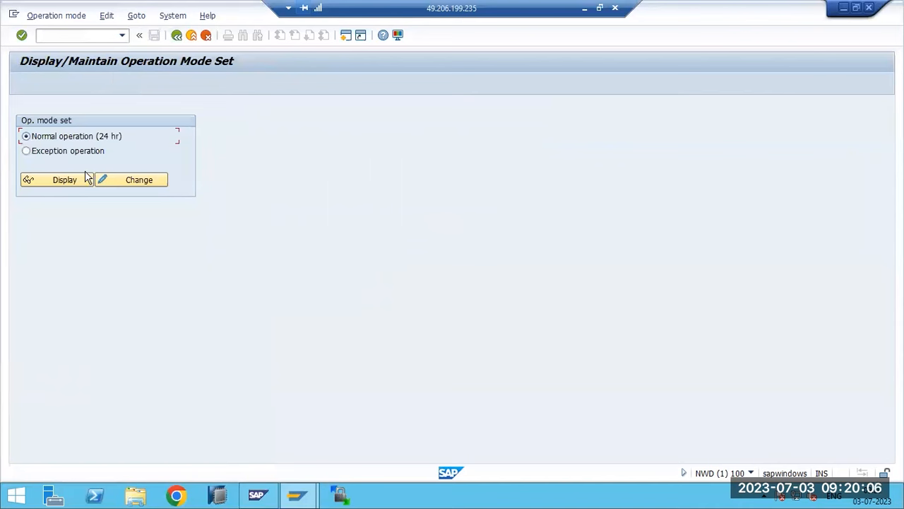
left_click(121, 179)
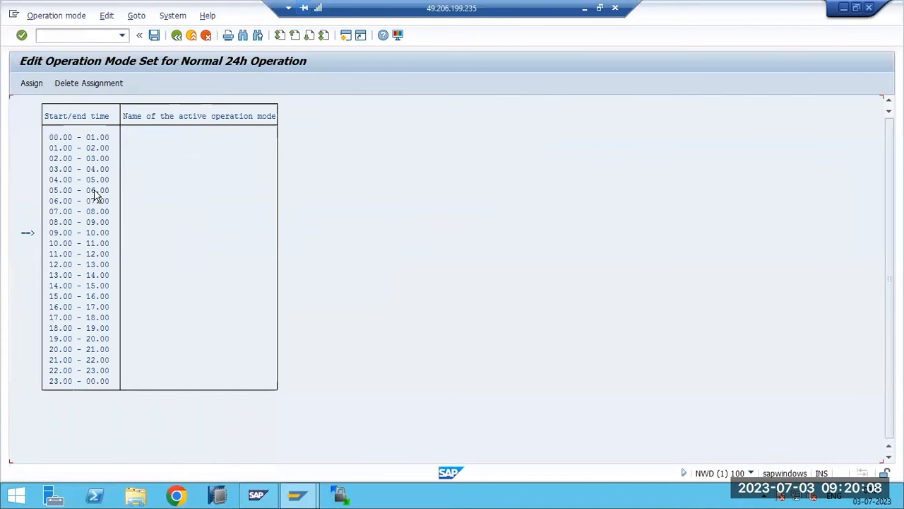
Assign PEAKHOURS to the interval from 09.00 to 19.00, submitting the ECP remote logon on the way to the mode selection
left_click(56, 234)
left_click(94, 330)
left_click(32, 84)
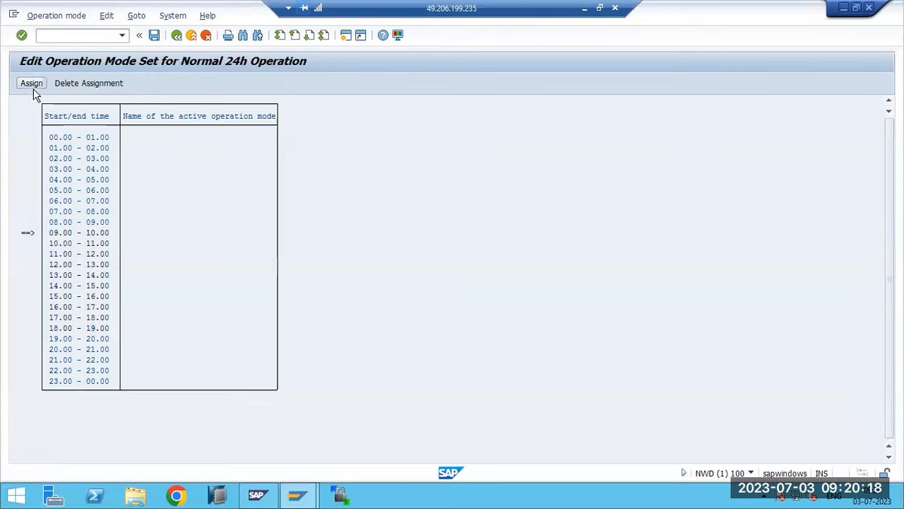
key("alt+Tab")
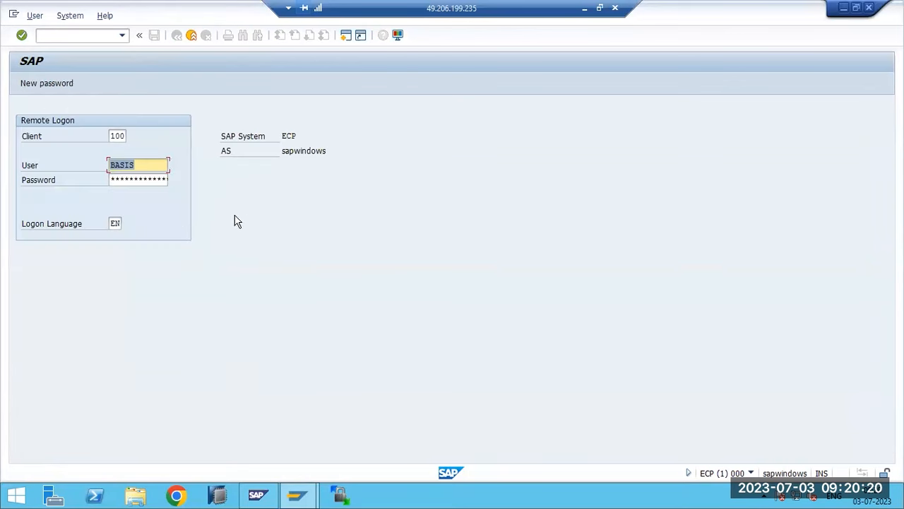
left_click(131, 181)
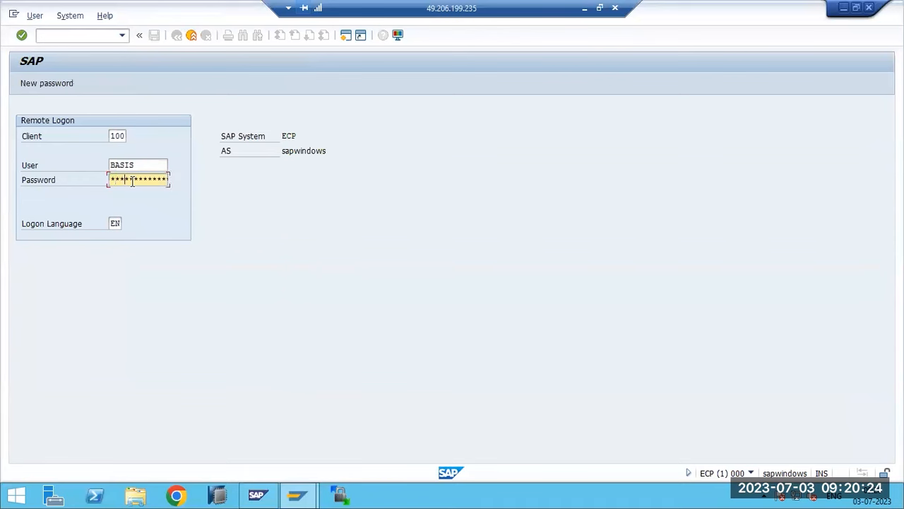
key("Return")
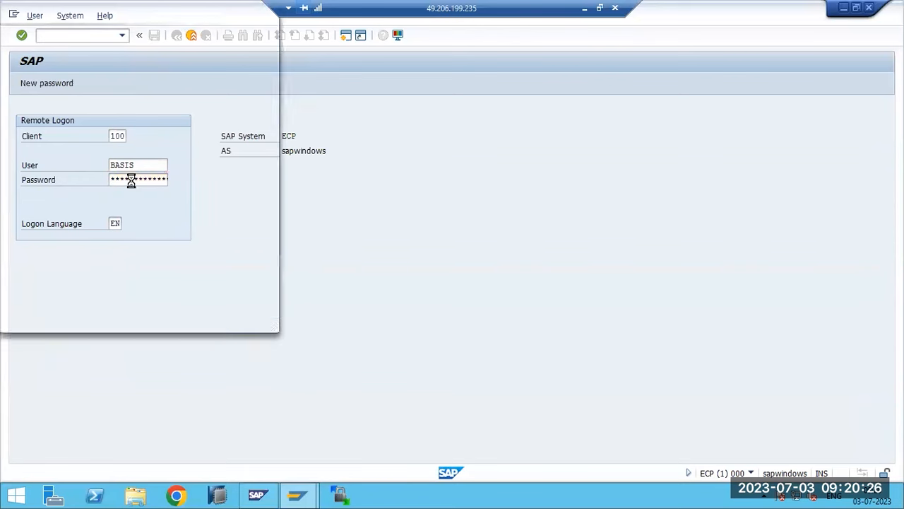
double_click(17, 96)
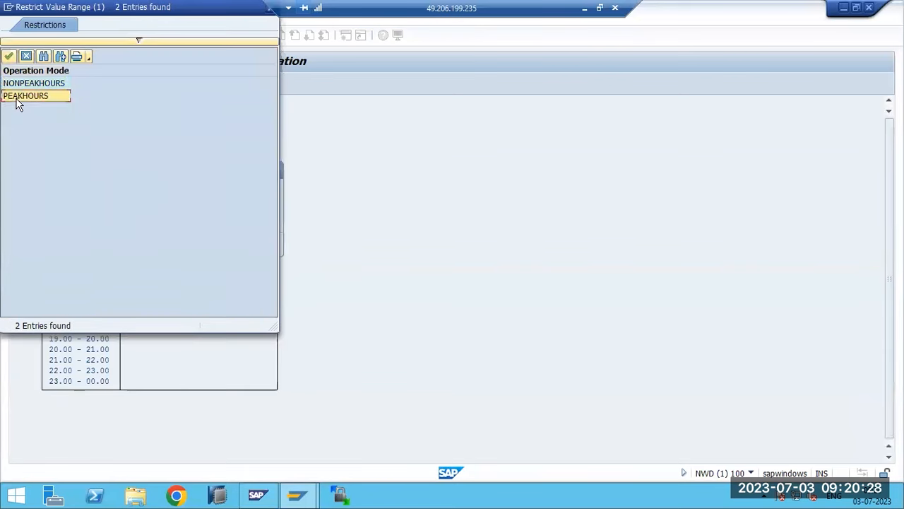
left_click(256, 245)
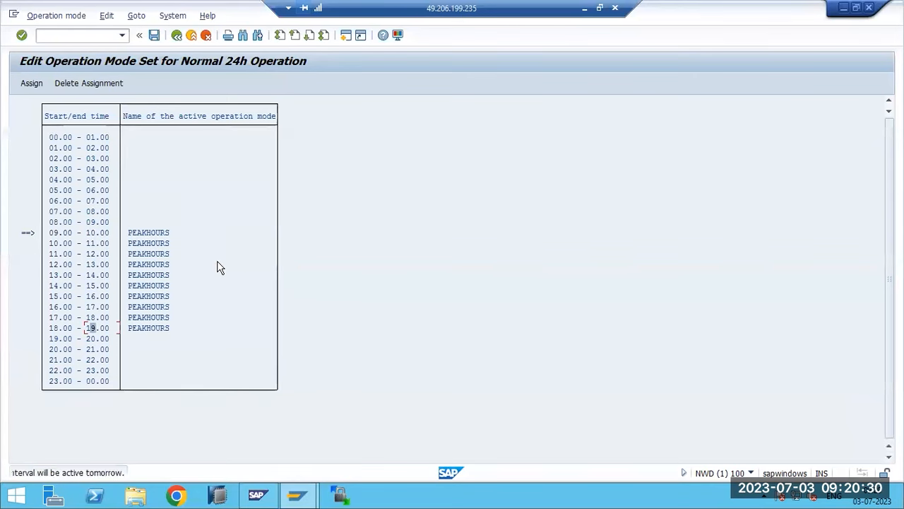
Assign NONPEAKHOURS to the interval from 19.00 to 09.00
double_click(60, 340)
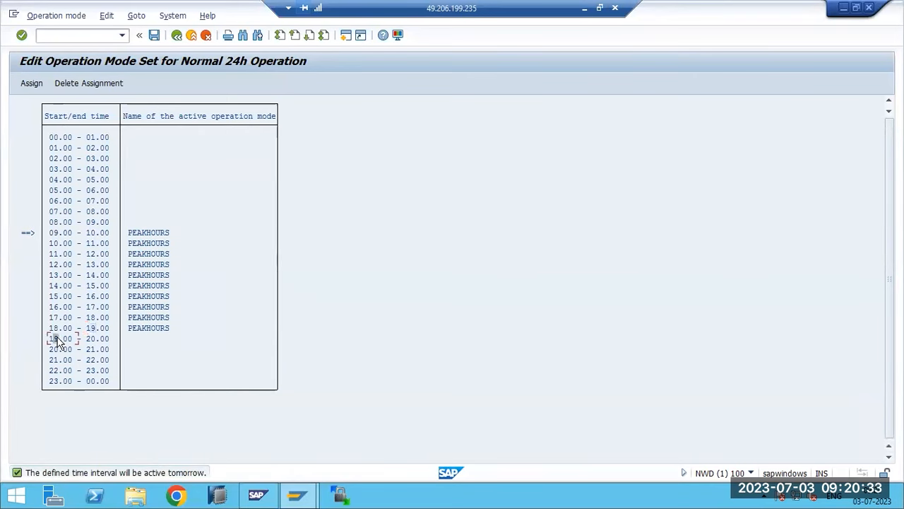
double_click(101, 222)
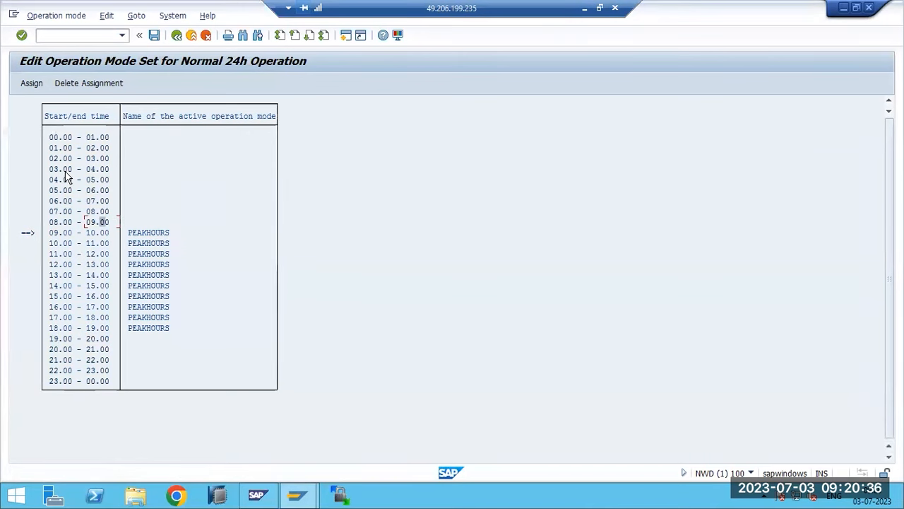
left_click(31, 82)
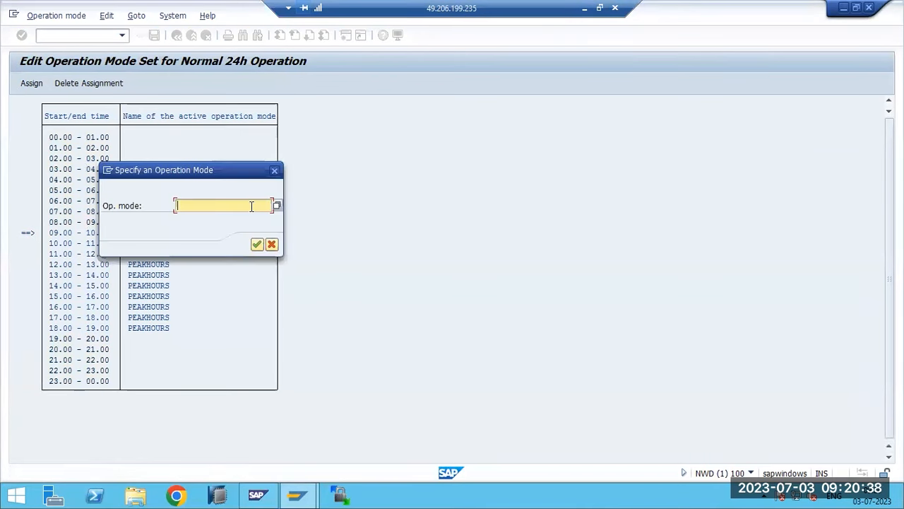
left_click(276, 204)
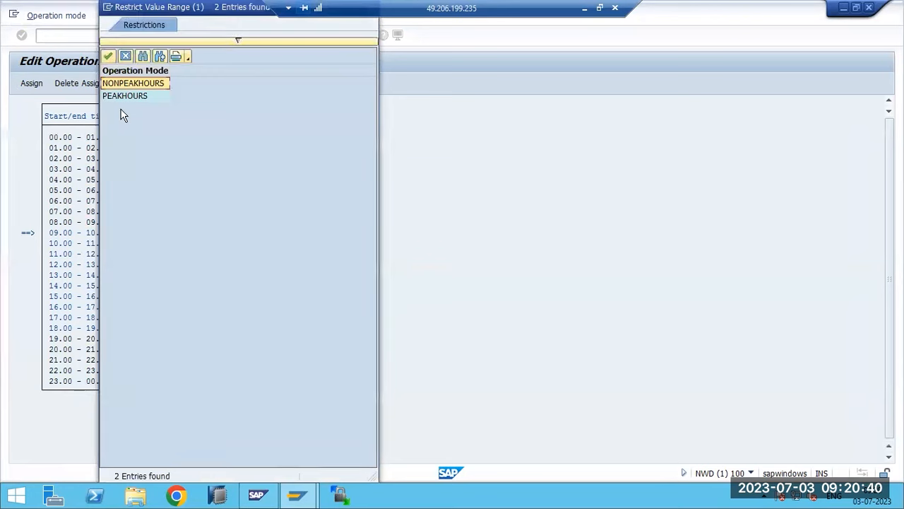
double_click(120, 87)
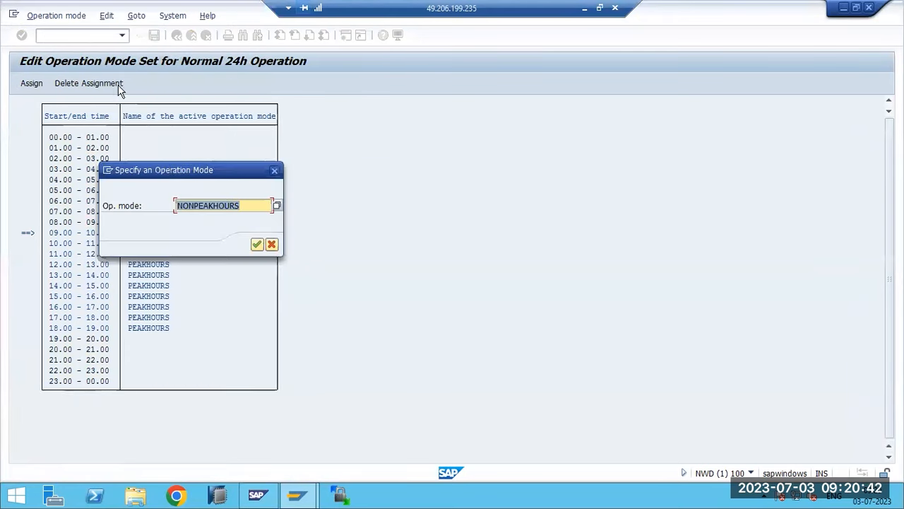
left_click(257, 243)
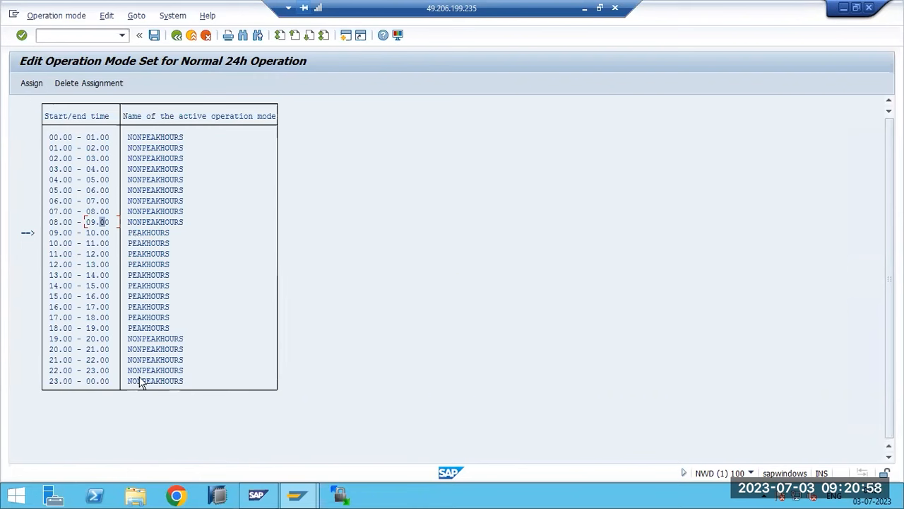
Save the normal 24-hour operation mode set and return to SAP Easy Access
left_click(69, 340)
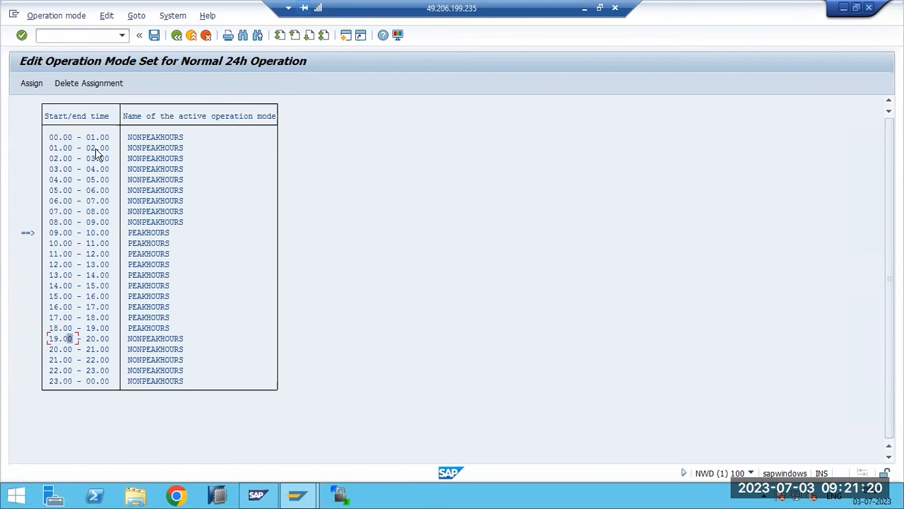
left_click(153, 36)
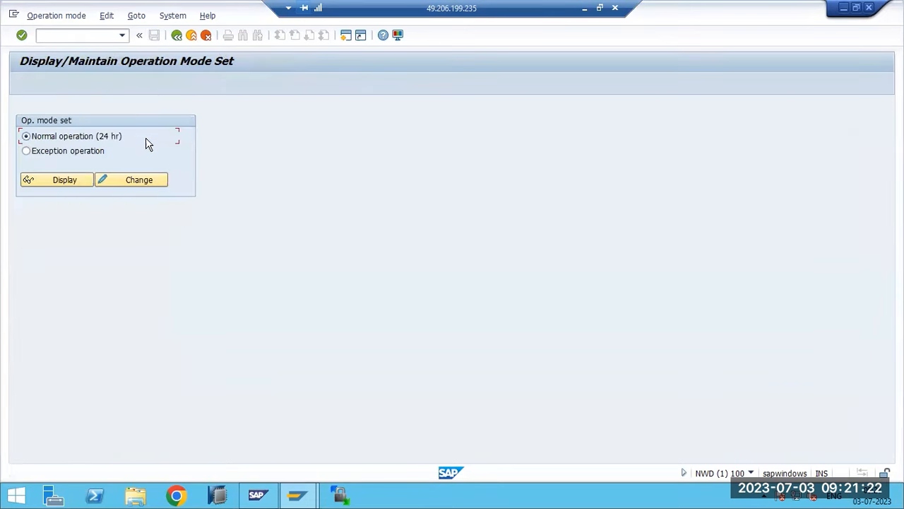
key("F3")
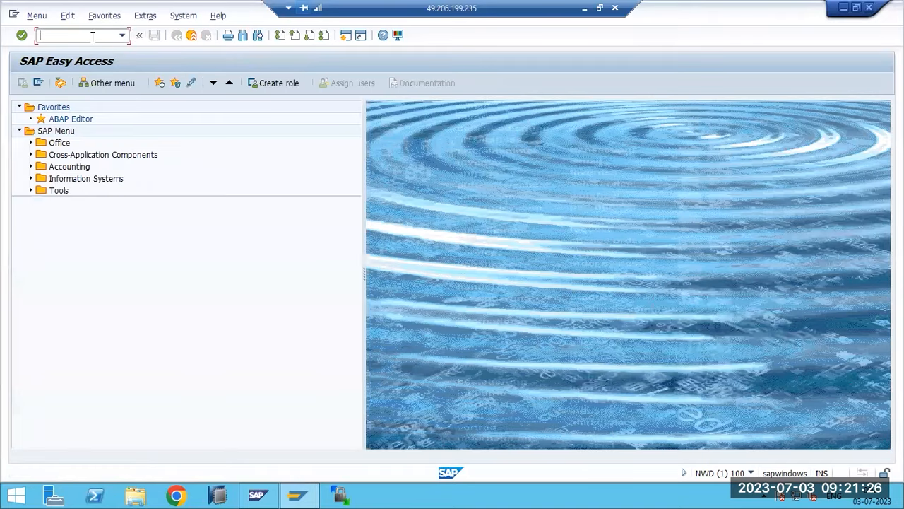
Run transaction SM50, dismiss the Internet Explorer security notice, and examine the dialog and background work process counts
left_click(42, 35)
type("sm50")
key("Return")
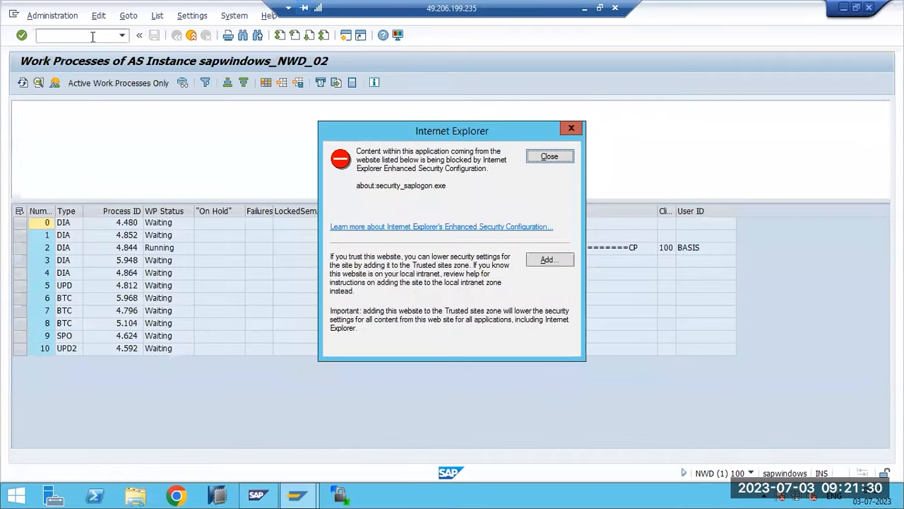
left_click(550, 157)
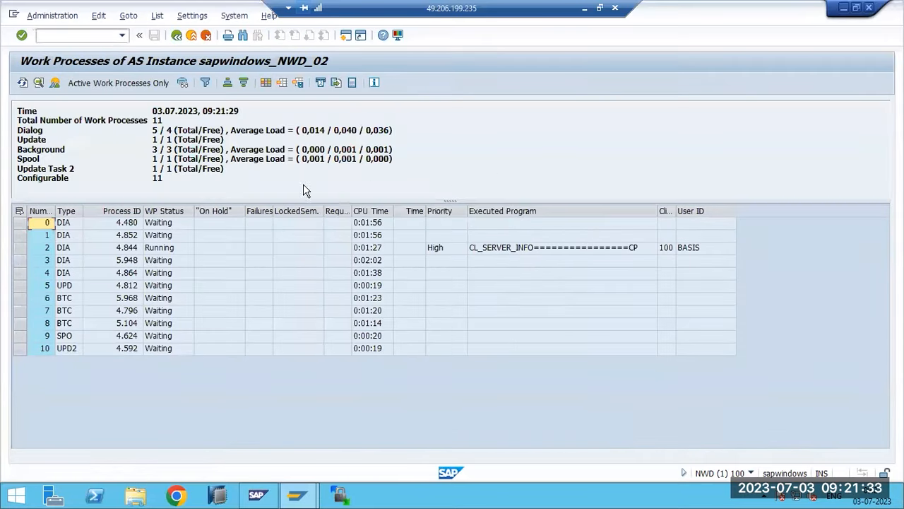
left_click(168, 151)
mouse_move(169, 151)
left_mouse_down()
mouse_move(154, 150)
mouse_move(164, 150)
mouse_move(156, 131)
mouse_move(172, 131)
mouse_move(165, 150)
left_mouse_up()
left_click(155, 132)
left_click(155, 151)
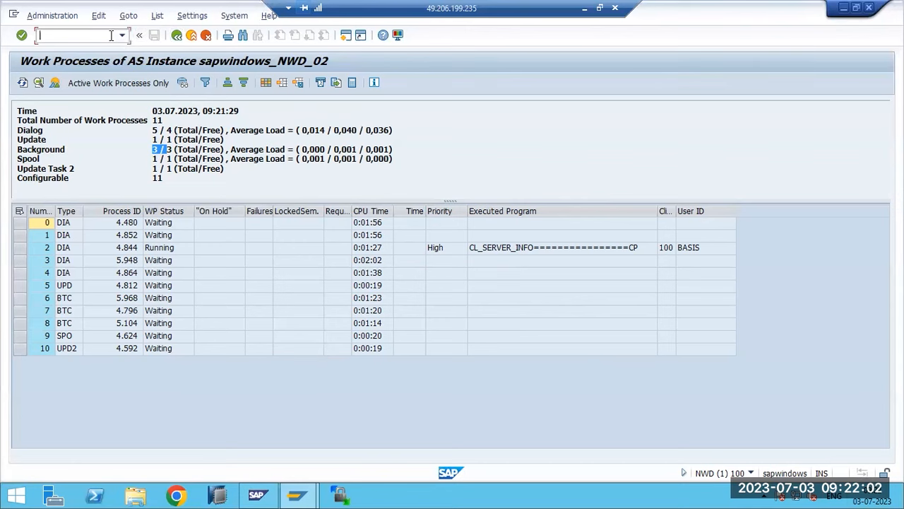
Run transaction SM63, display the Normal operation (24 hr) mode set to review its timetable, and return to SAP Easy Access
type("nsm63")
key("Return")
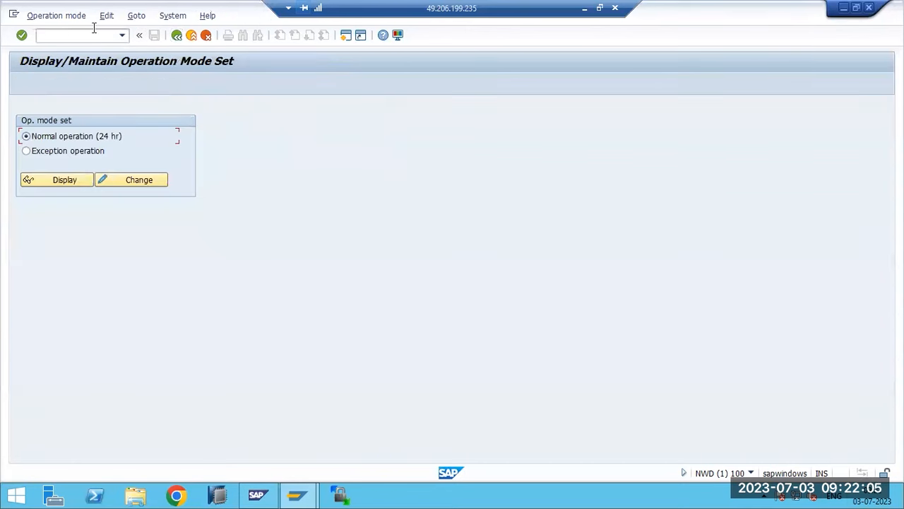
left_click(59, 180)
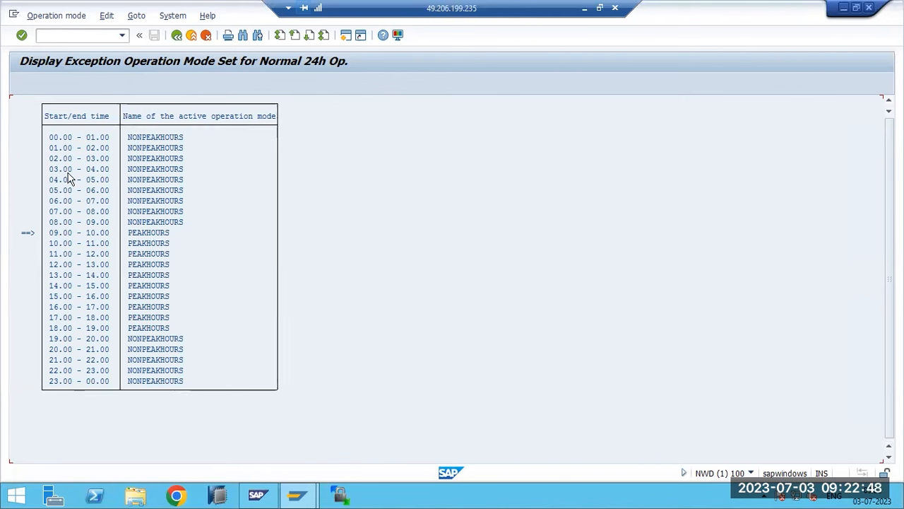
key("F3")
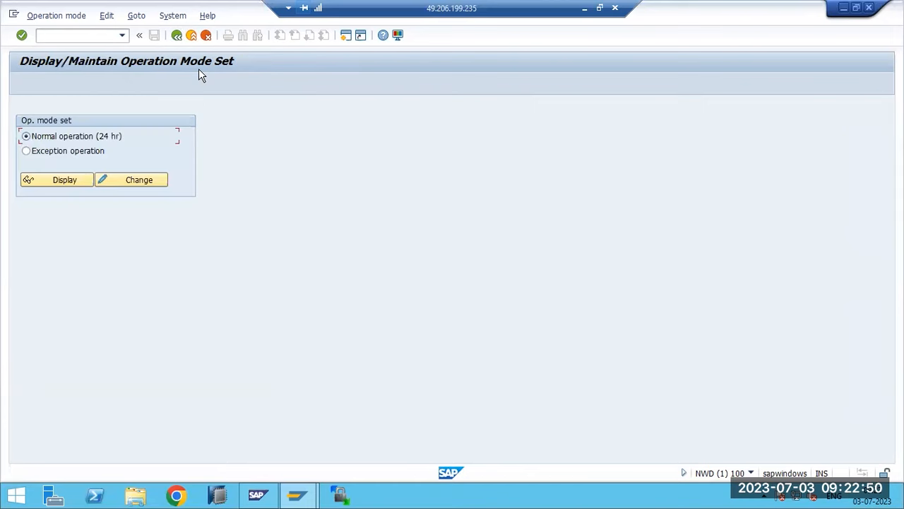
key("F3")
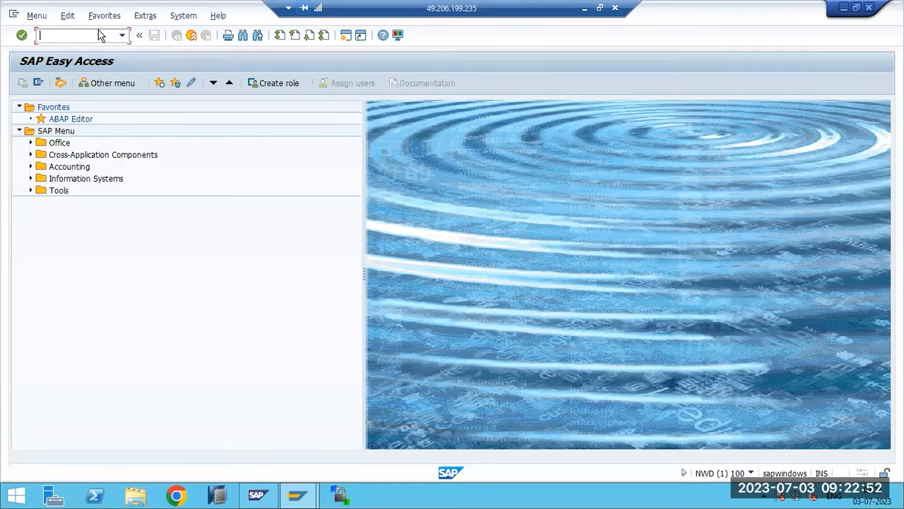
Run transaction RZ04 by way of SM62, entering the account password in the ECP remote logon
type("sm62")
key("Return")
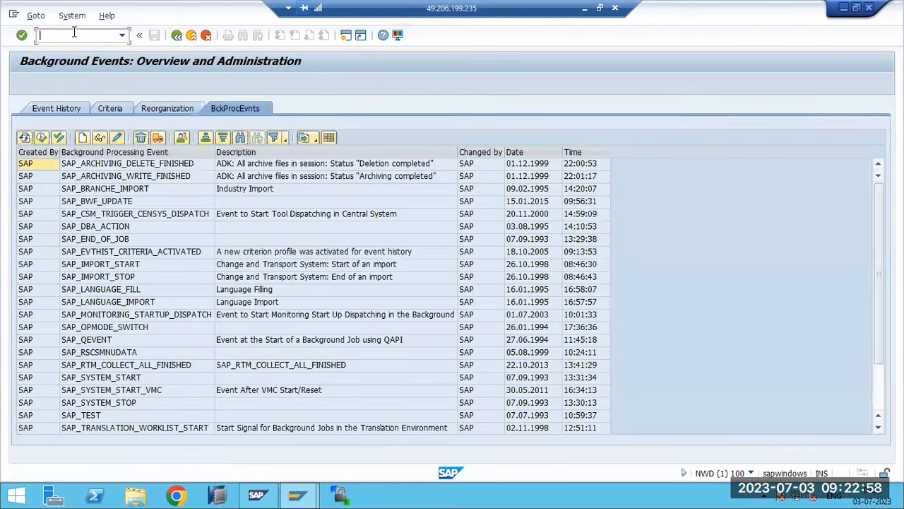
type("rz04")
key("Return")
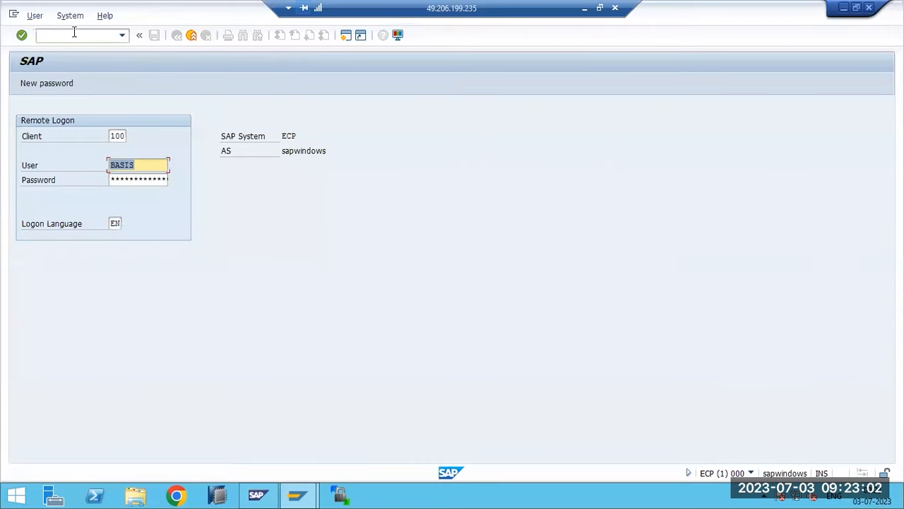
left_click(139, 179)
type("**")
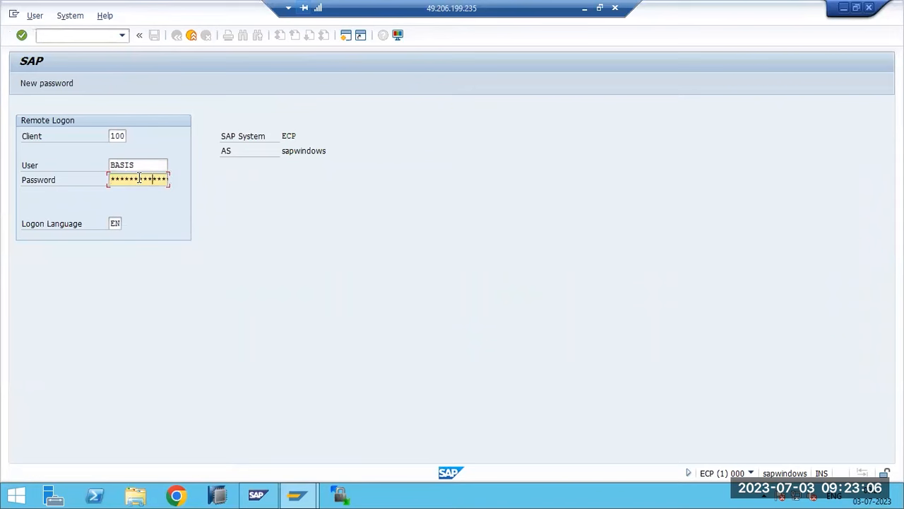
key("Return")
Open the production instances and their work process distribution from the PEAKHOURS operation mode
left_click(136, 16)
left_click(106, 16)
left_click(45, 170)
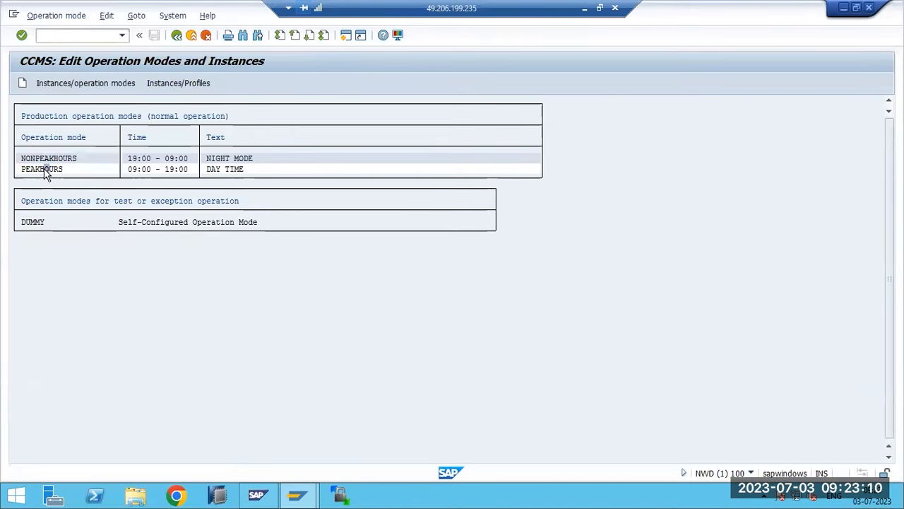
double_click(45, 170)
left_click(139, 19)
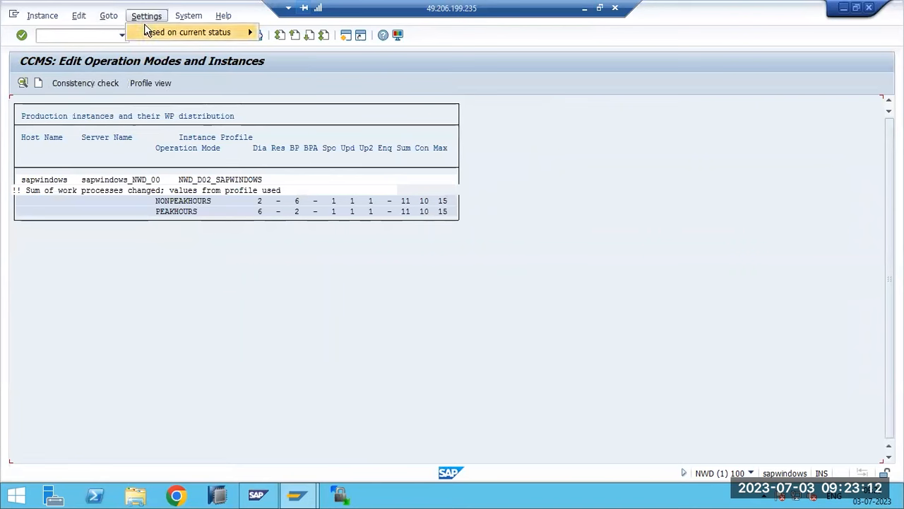
mouse_move(147, 31)
key("Down")
key("Right")
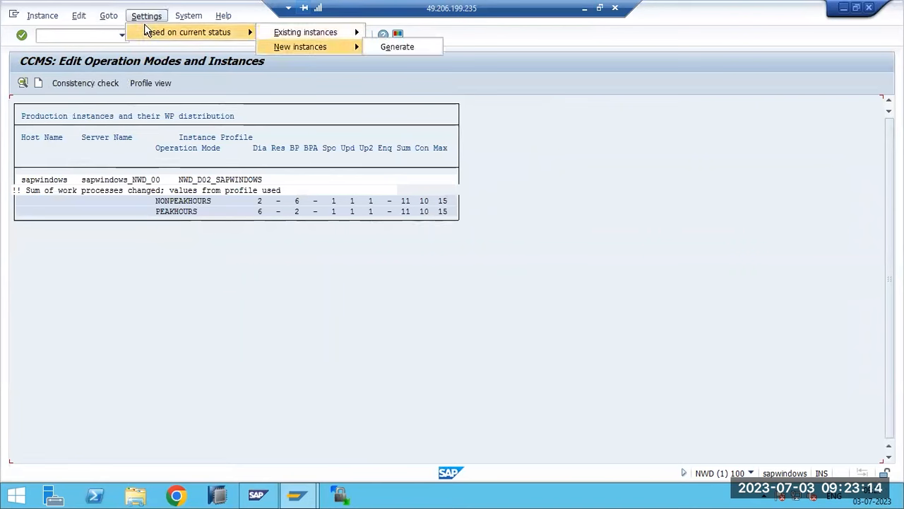
key("Left")
key("Left")
key("Left")
key("Escape")
Set the PEAKHOURS entry of the sapwindows_NWD_00 instance to active
left_click(33, 17)
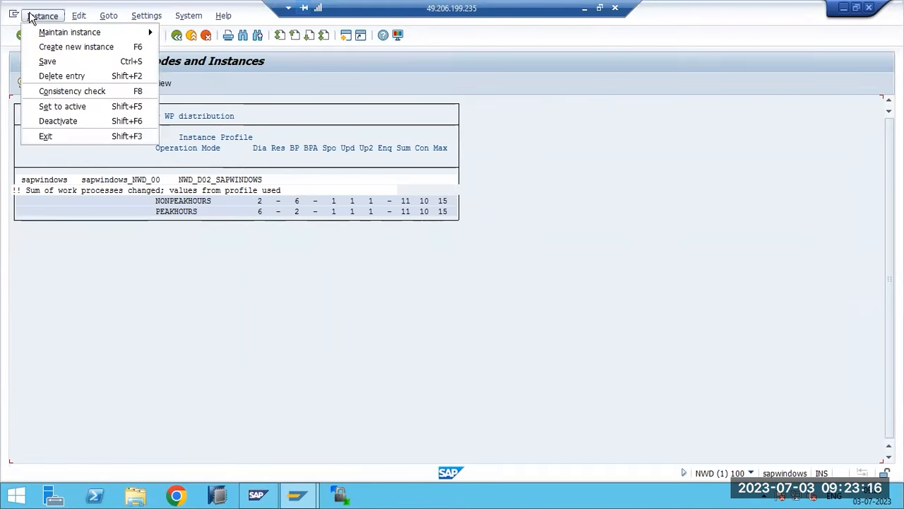
left_click(68, 107)
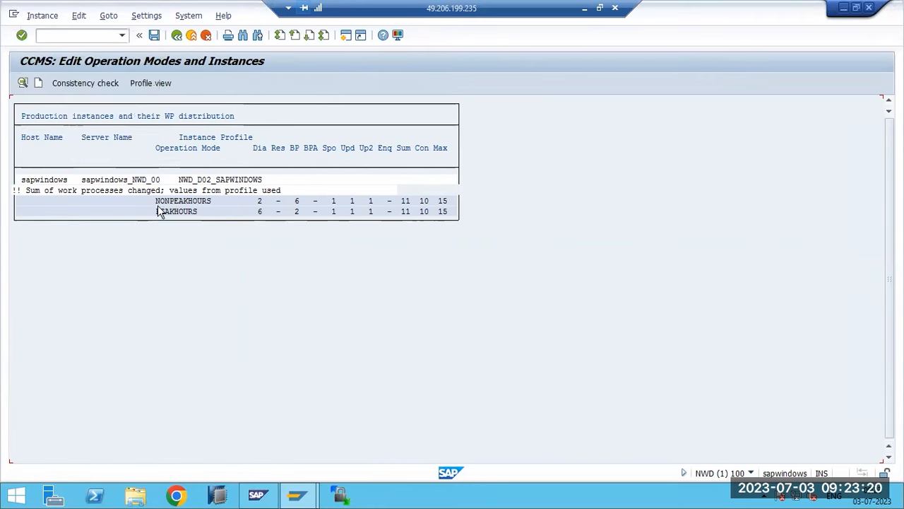
left_click(179, 212)
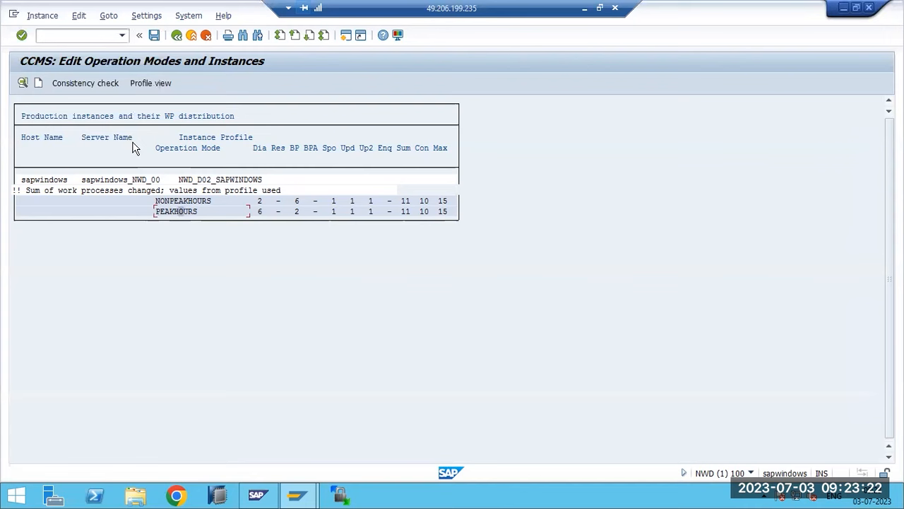
left_click(43, 16)
left_click(68, 107)
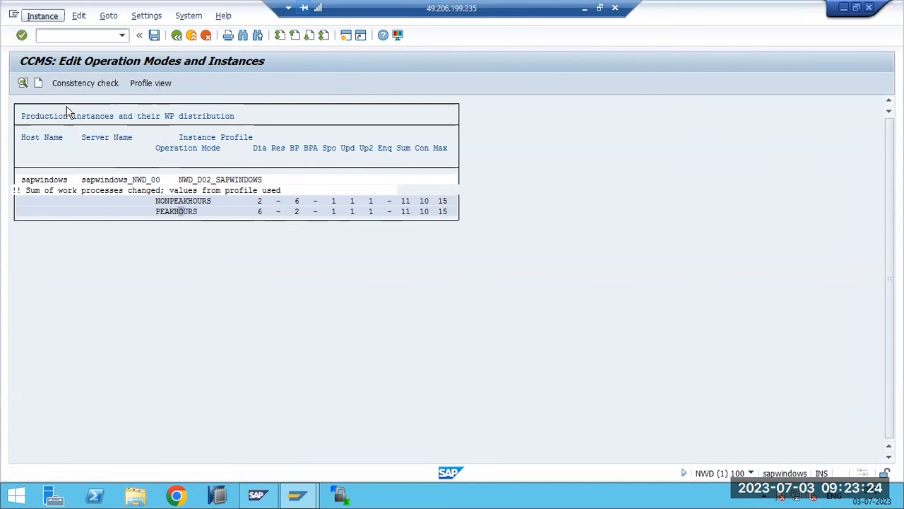
left_click(318, 335)
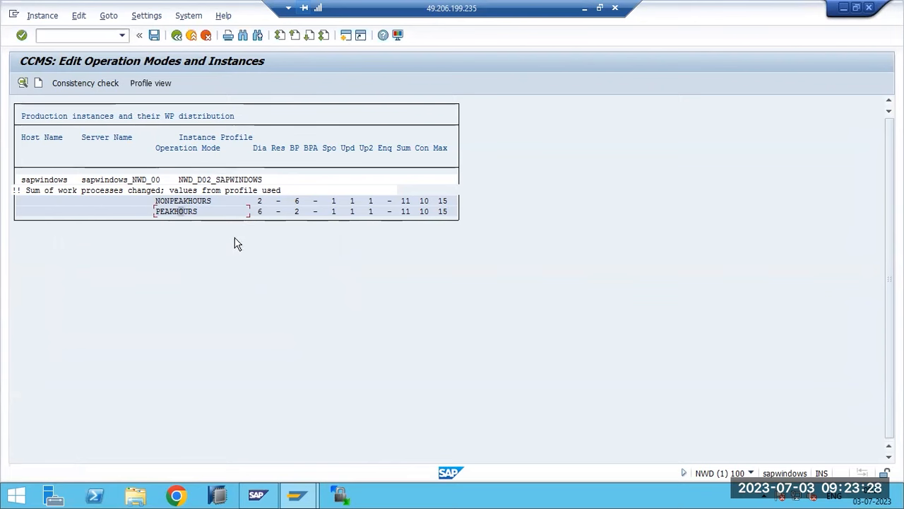
Leave the instance list, save the production instance data, and return to SAP Easy Access
key("F3")
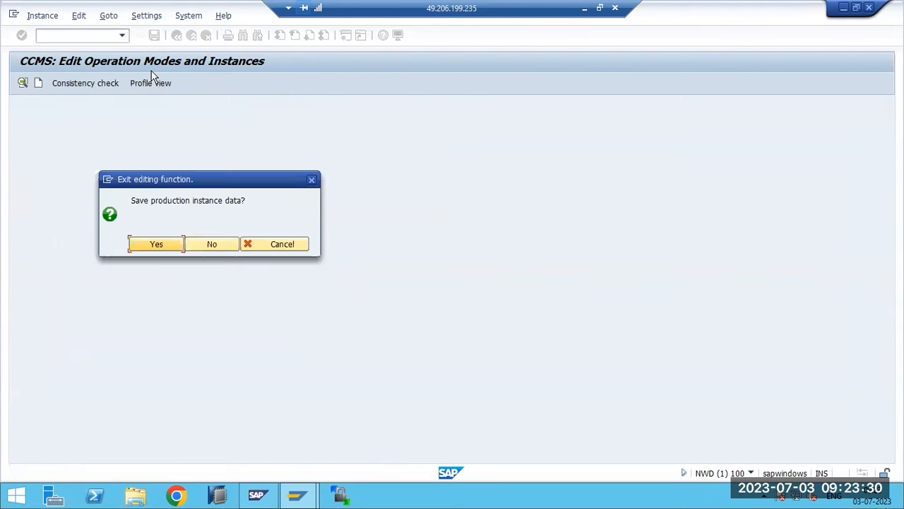
left_click(157, 245)
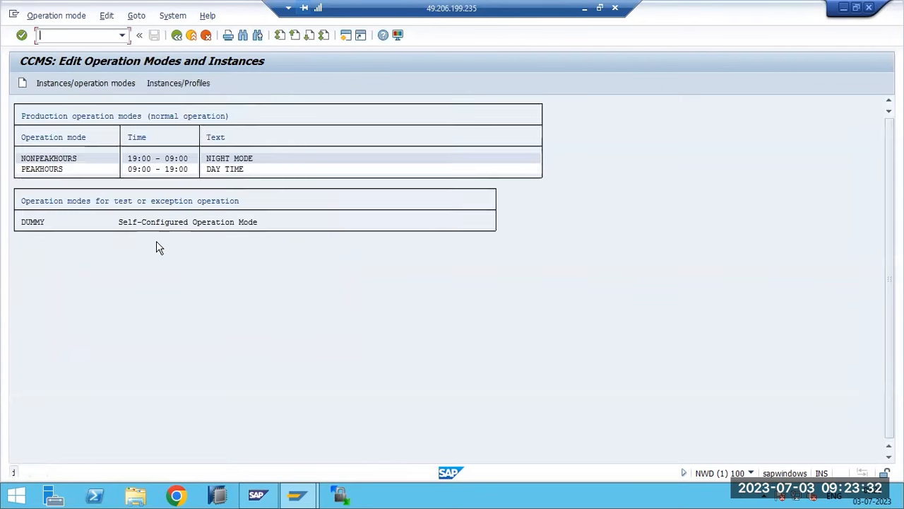
left_click(177, 34)
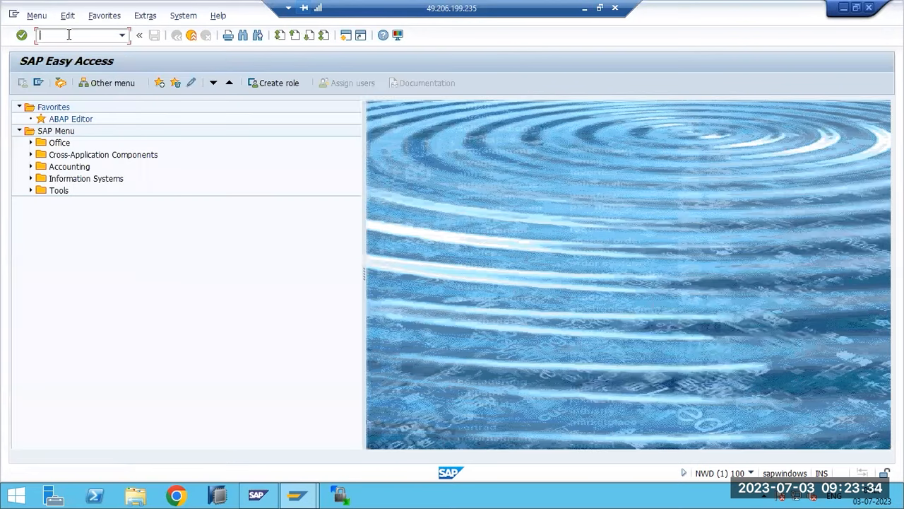
Run transaction RZ03 to open the CCMS Control Panel, entering the account password in the ECP remote logon
type("03")
key("Return")
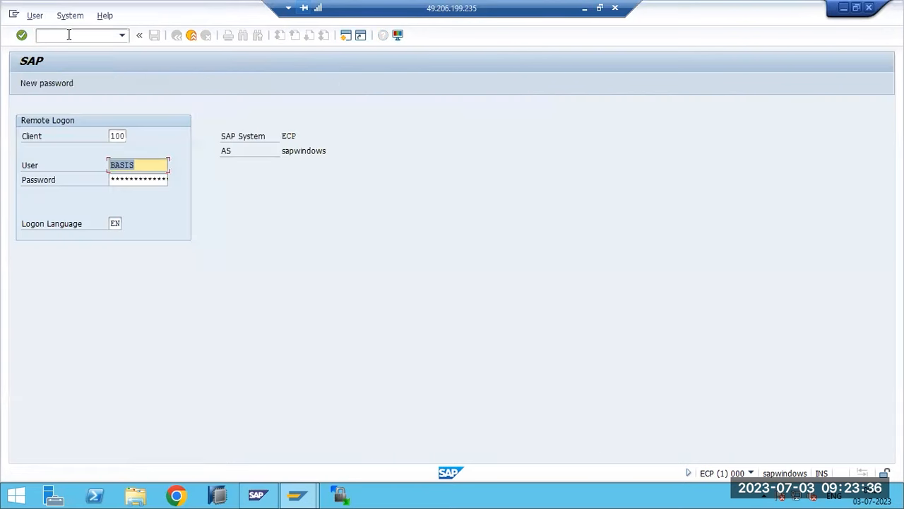
left_click(123, 180)
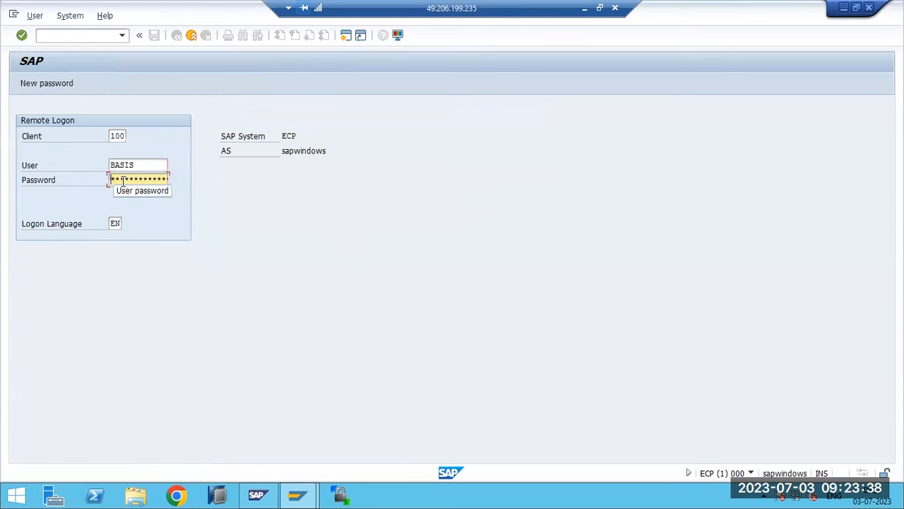
type("***")
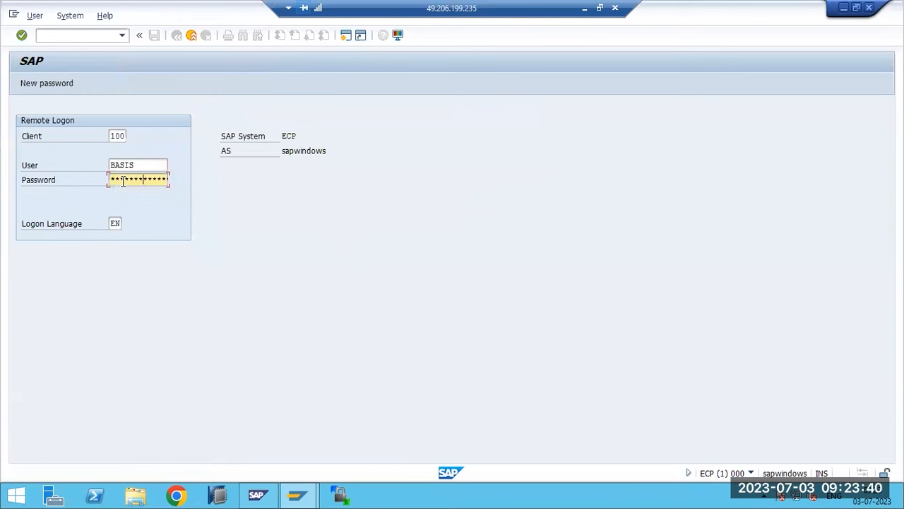
key("Return")
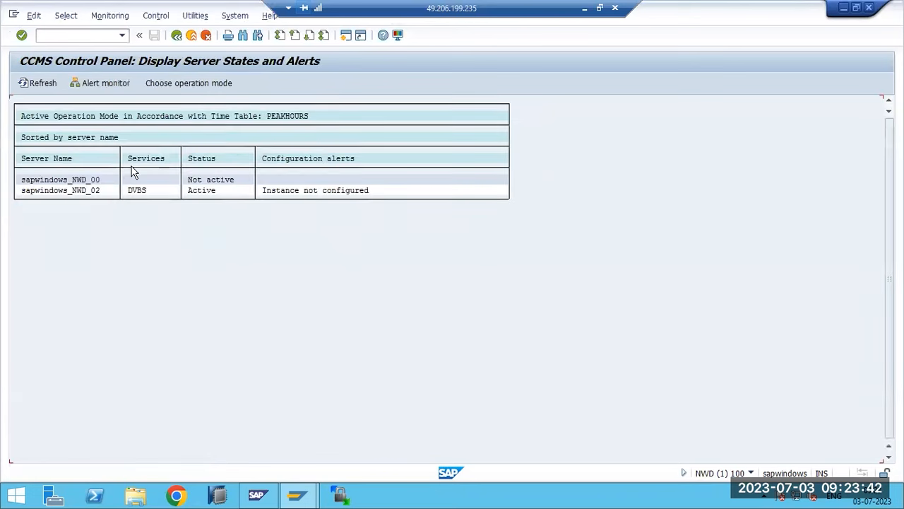
left_click(63, 190)
left_click(62, 180)
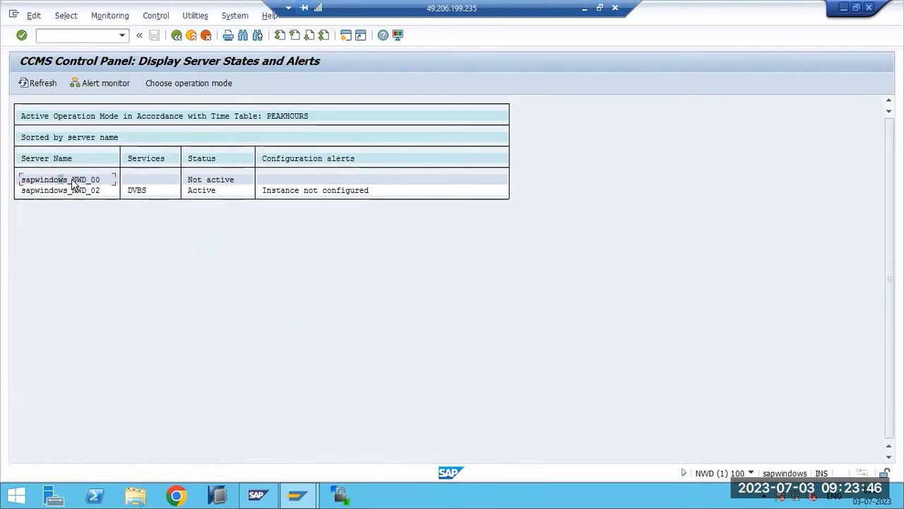
left_click(33, 15)
mouse_move(64, 16)
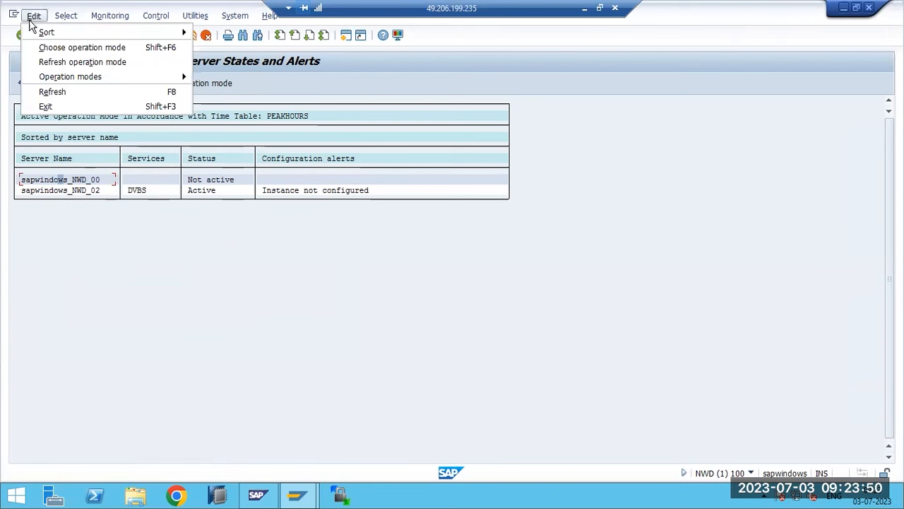
Switch the operation mode of all servers to PEAKHOURS, performing the switch despite the inconsistencies
left_click(78, 195)
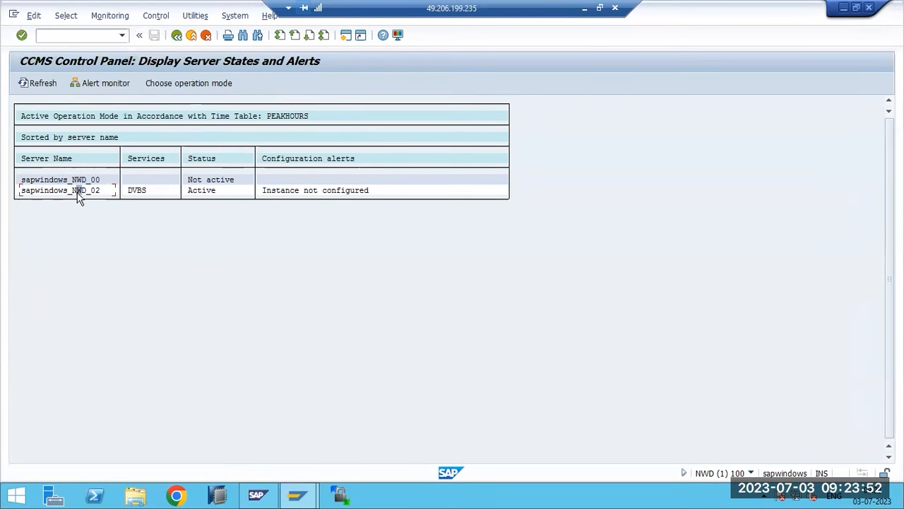
left_click(34, 17)
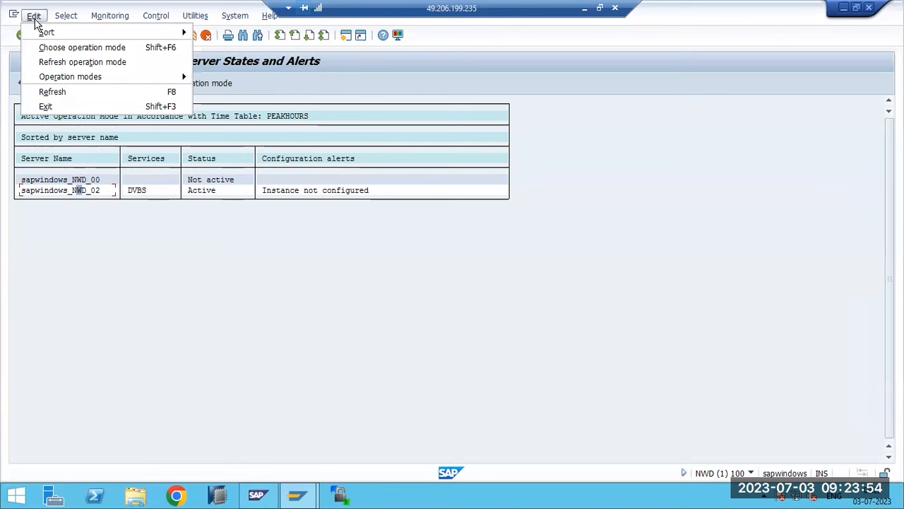
mouse_move(92, 79)
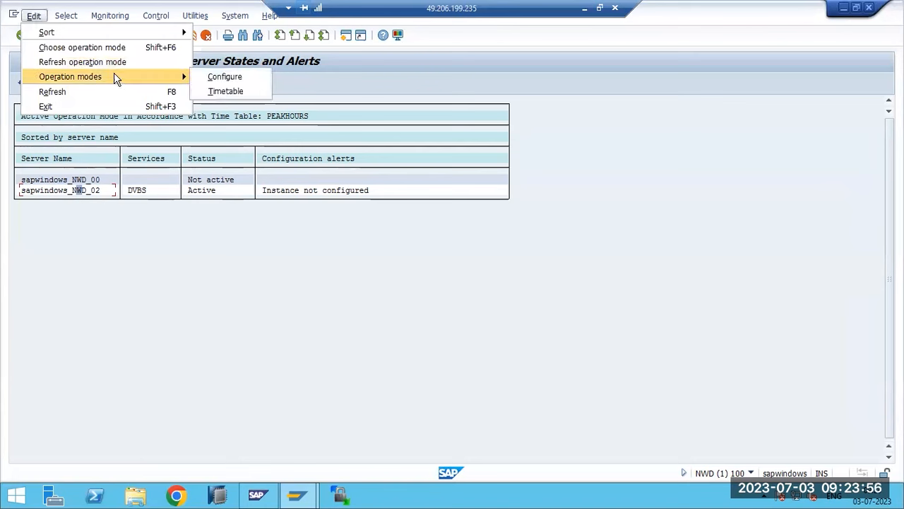
mouse_move(76, 18)
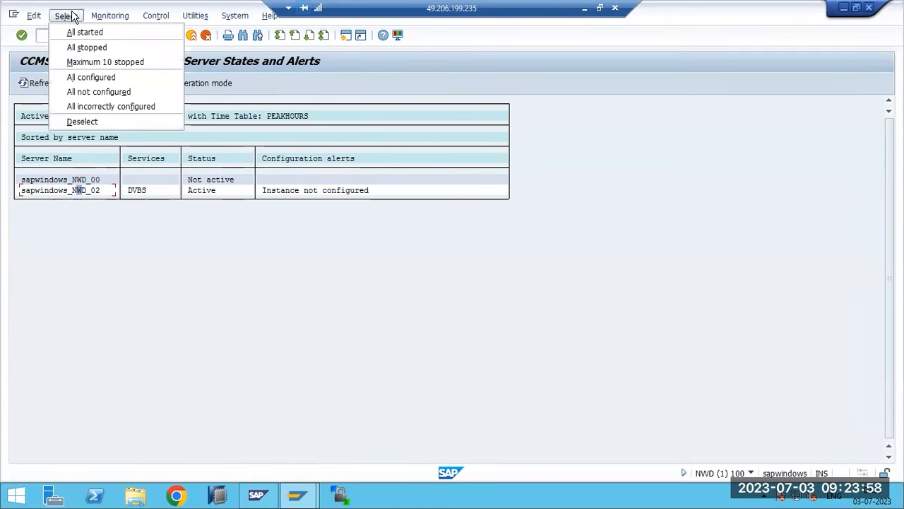
mouse_move(146, 19)
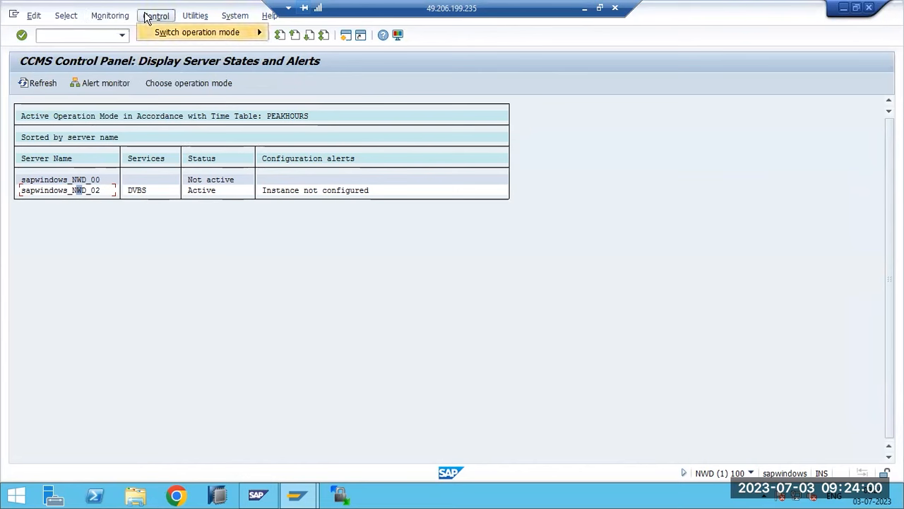
mouse_move(170, 32)
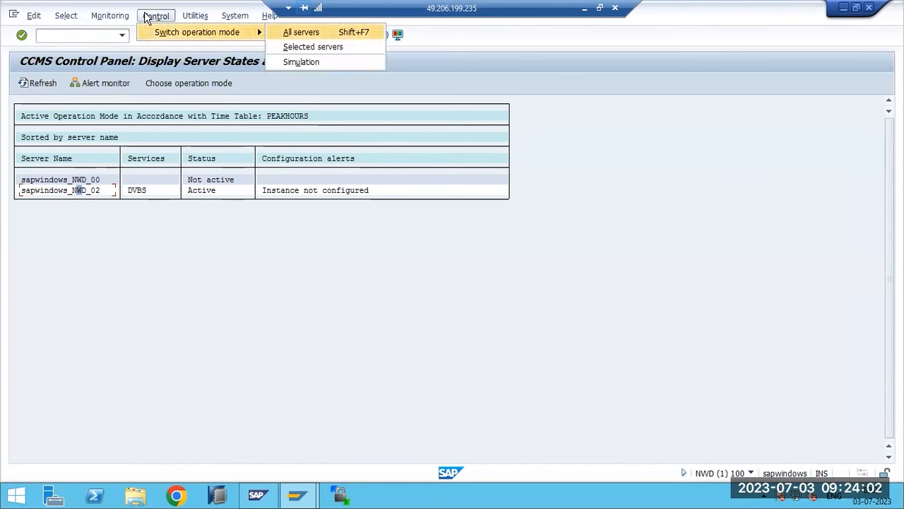
left_click(301, 33)
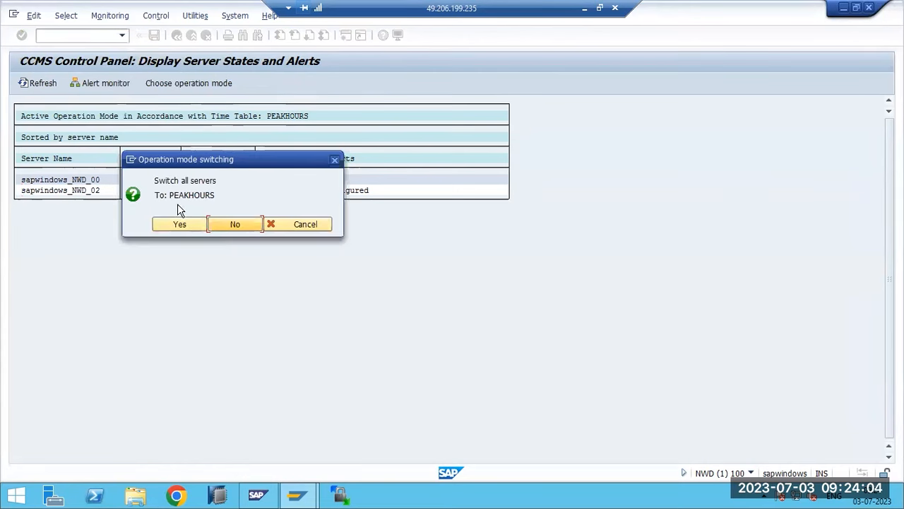
left_click_drag(166, 181, 216, 181)
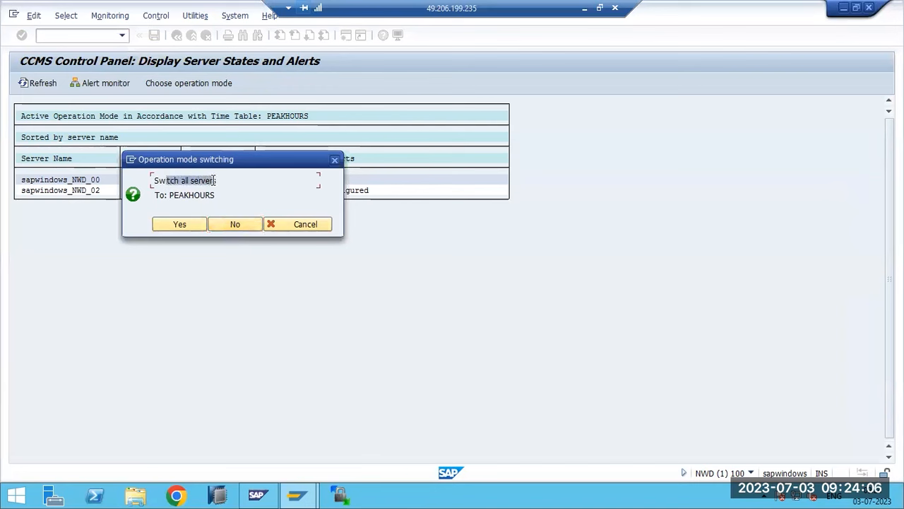
left_click(176, 223)
left_click(178, 225)
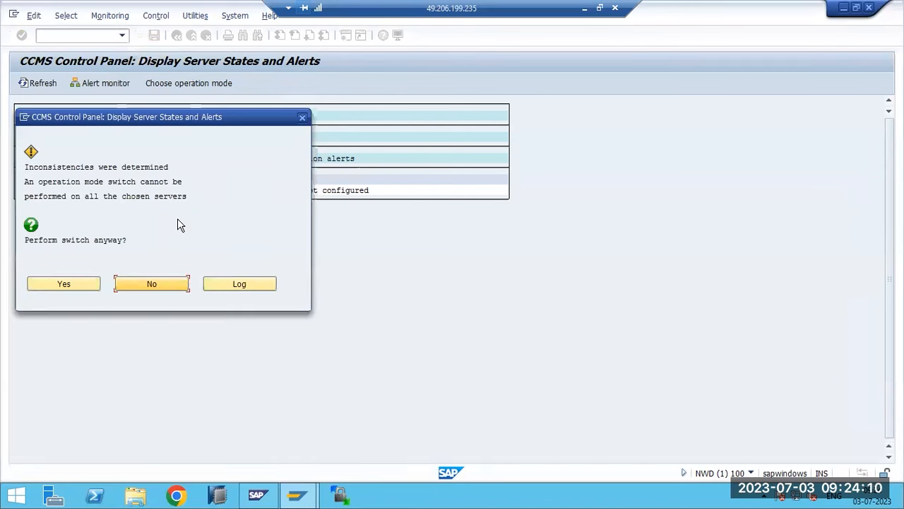
left_click(62, 287)
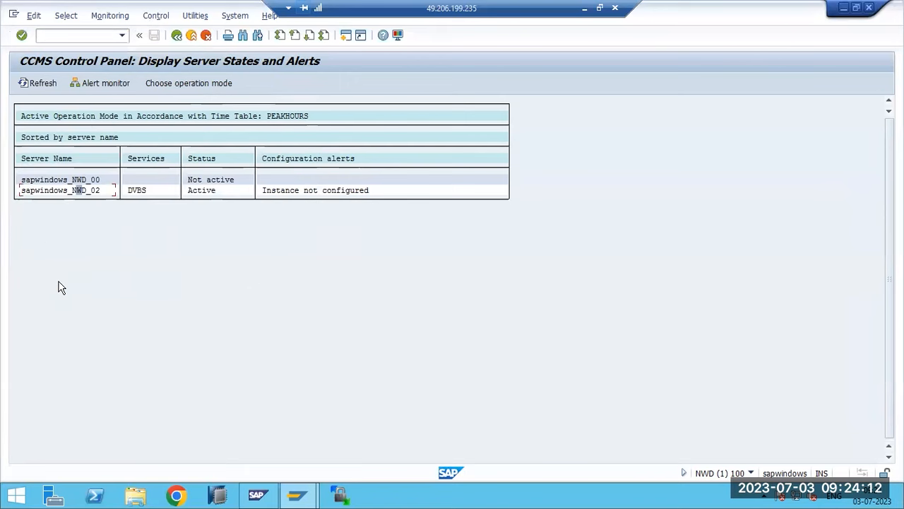
Check the work processes of instance sapwindows_NWD_02 in SM50, closing the browser security notice and refreshing the list, and return to SAP Easy Access
left_click(62, 34)
type("/nsm50")
key("Return")
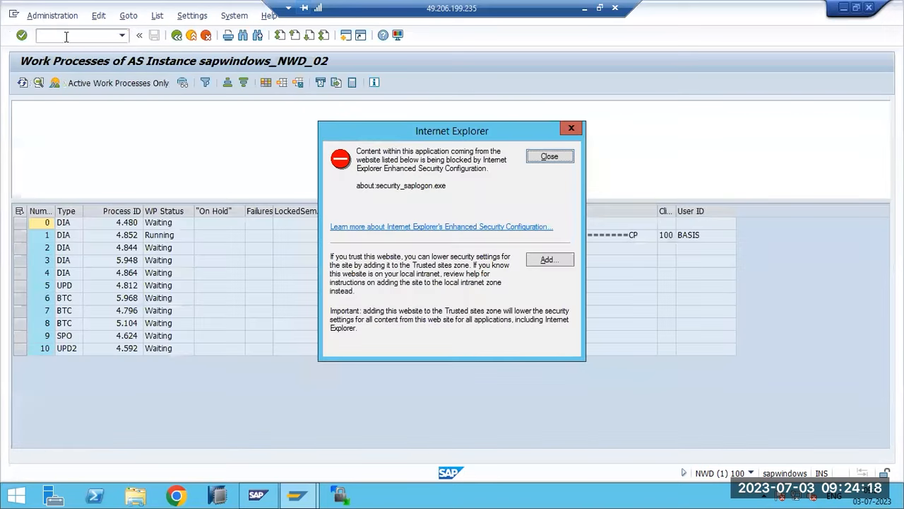
left_click(549, 157)
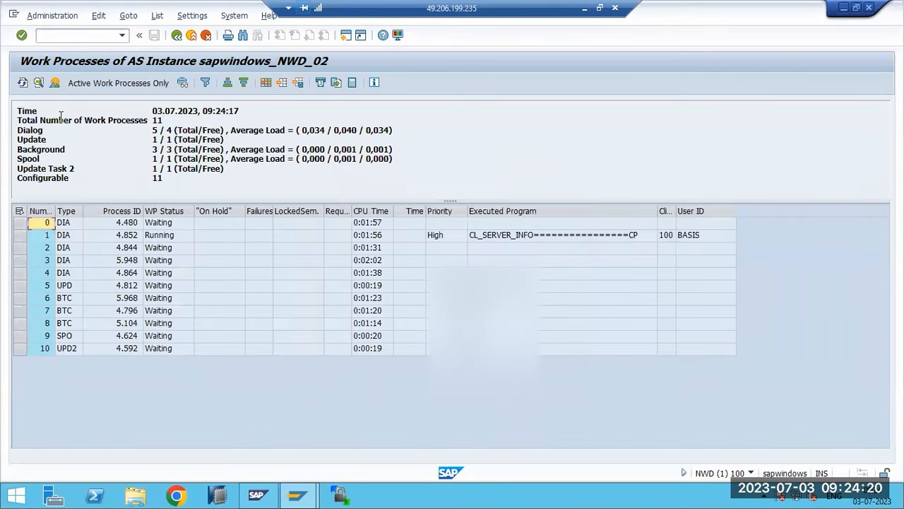
left_click(22, 82)
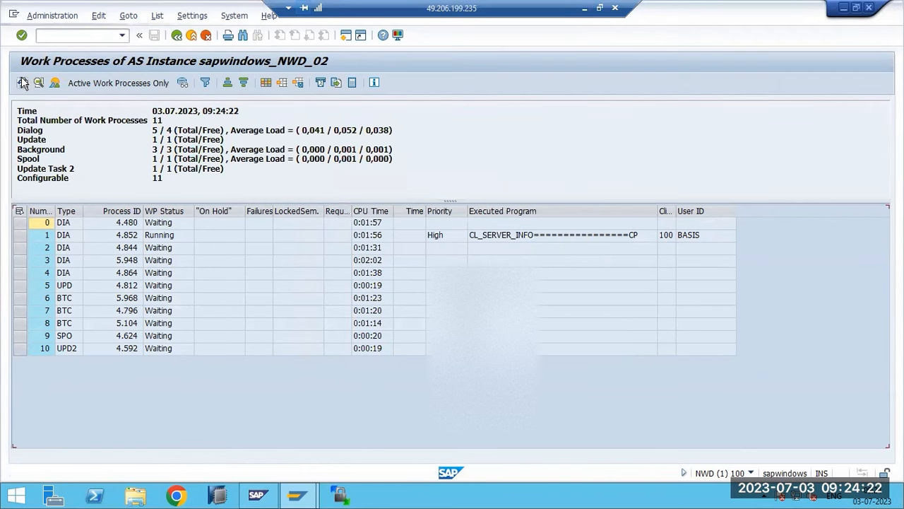
key("shift+F3")
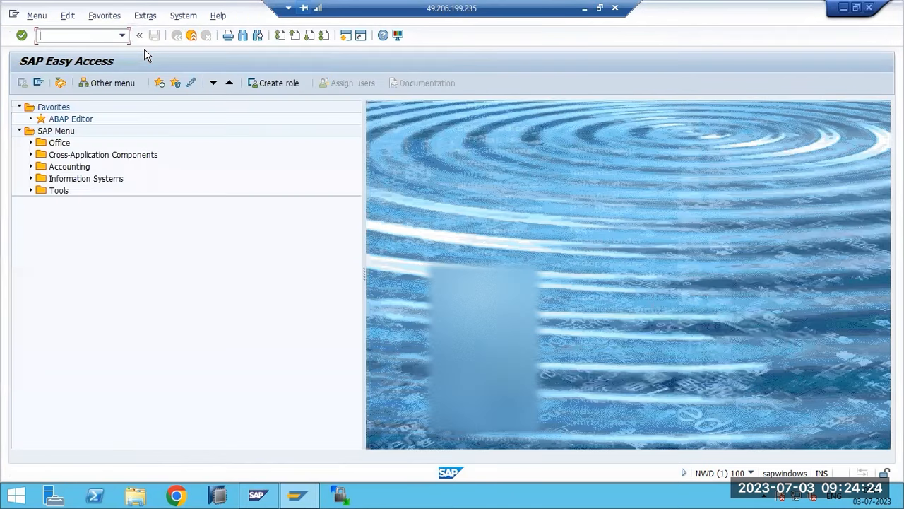
Run transaction RZ03 to reopen the CCMS Control Panel, entering the account password in the ECP remote logon
type("rz03")
key("Return")
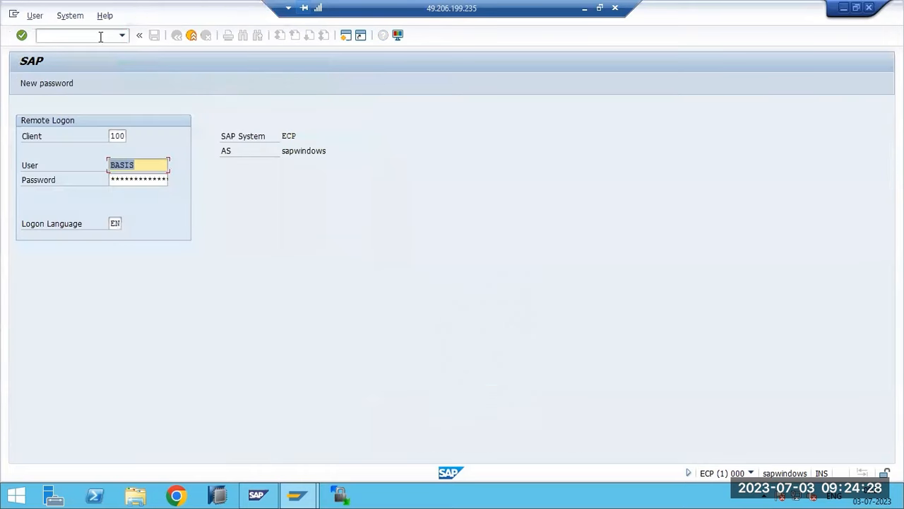
left_click(144, 181)
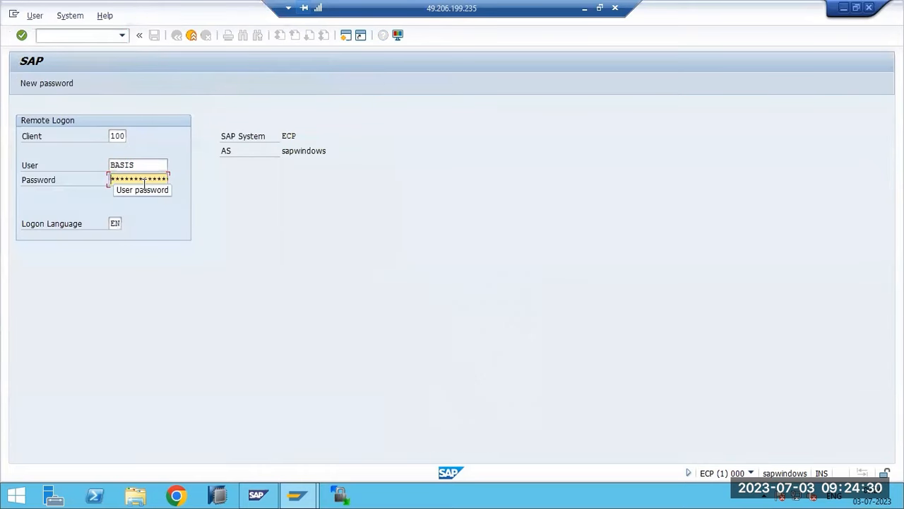
type("******")
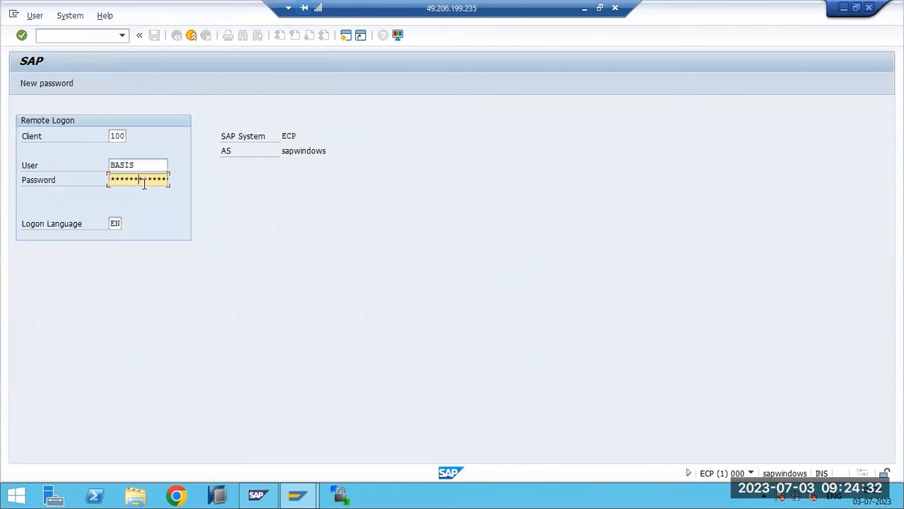
key("Return")
Select the sapwindows_NWD_00 server, look through the editing options, and return to SAP Easy Access
left_click(83, 181)
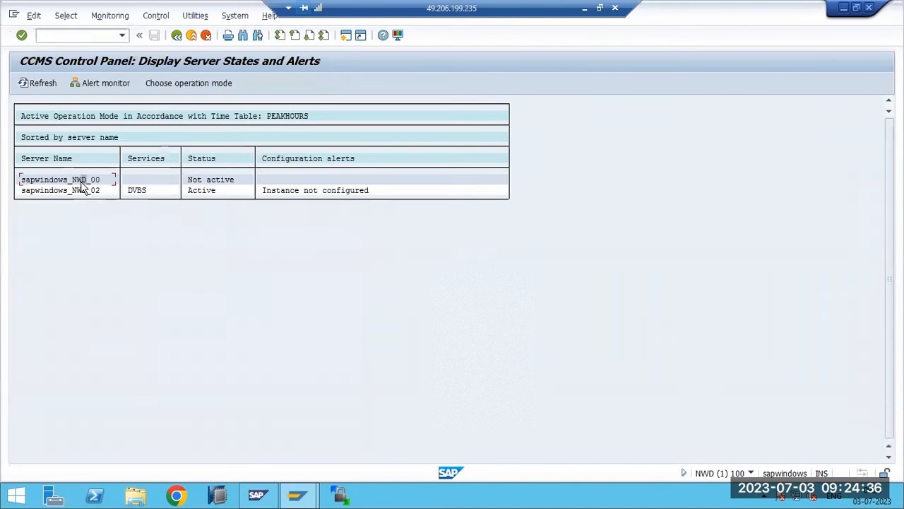
left_click(67, 16)
left_click(34, 16)
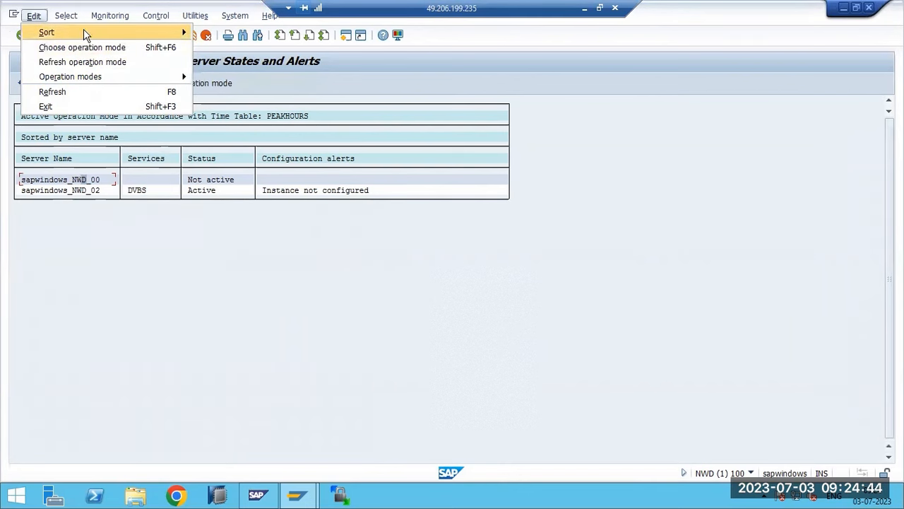
left_click(139, 302)
key("F3")
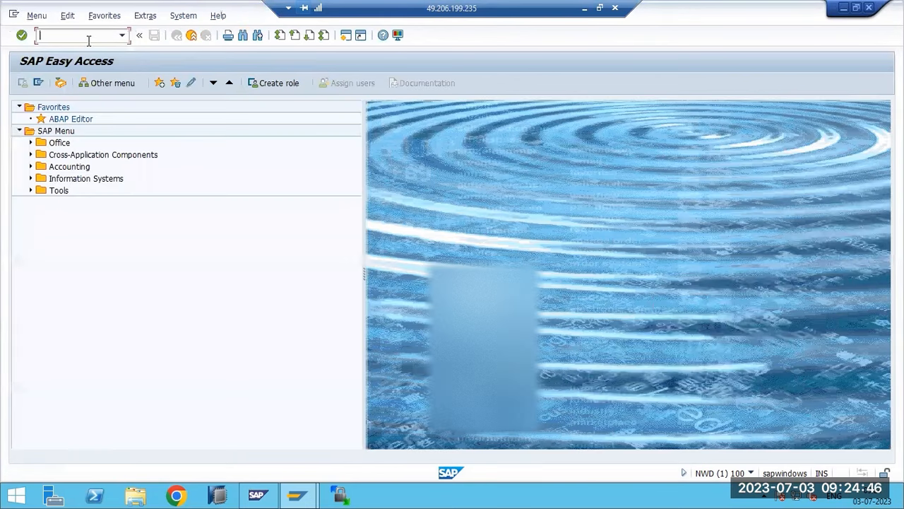
Review the production operation modes in transaction RZ04, completing the ECP remote logon with the account password, and leave the transaction
type("rz04")
key("Return")
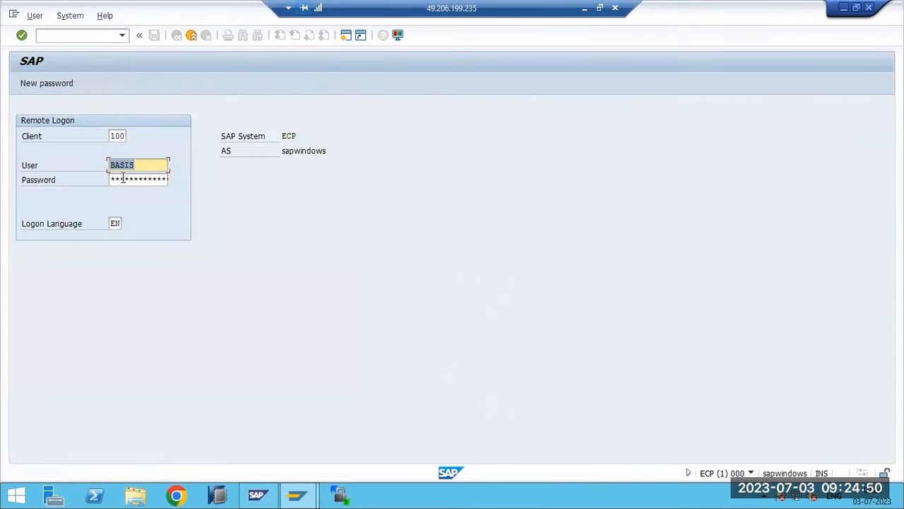
key("Tab")
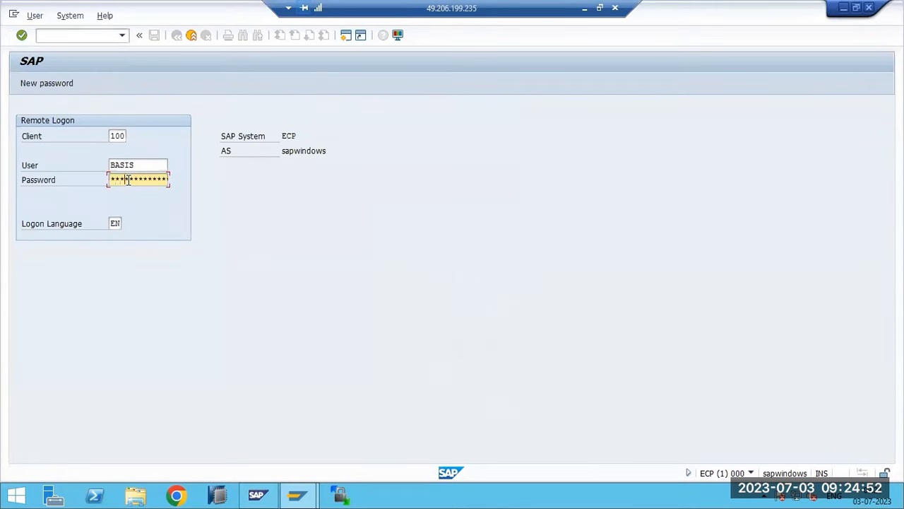
key("Return")
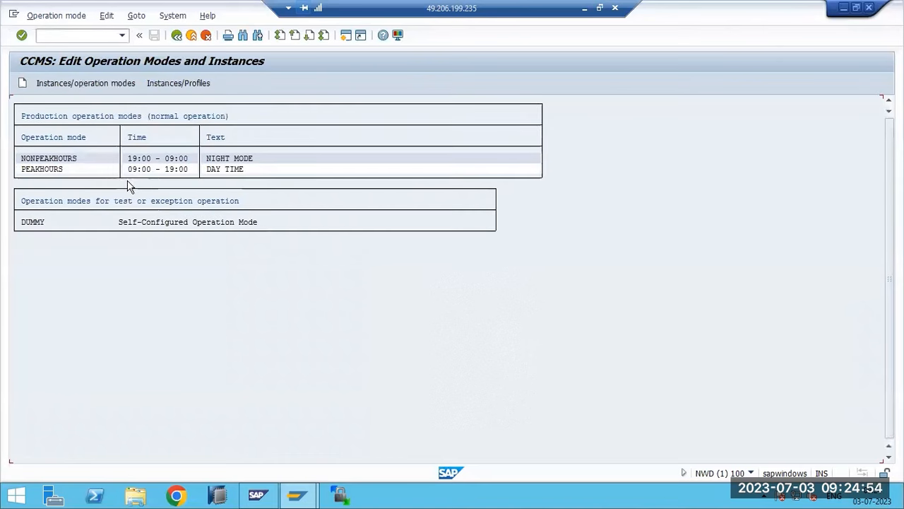
left_click(55, 160)
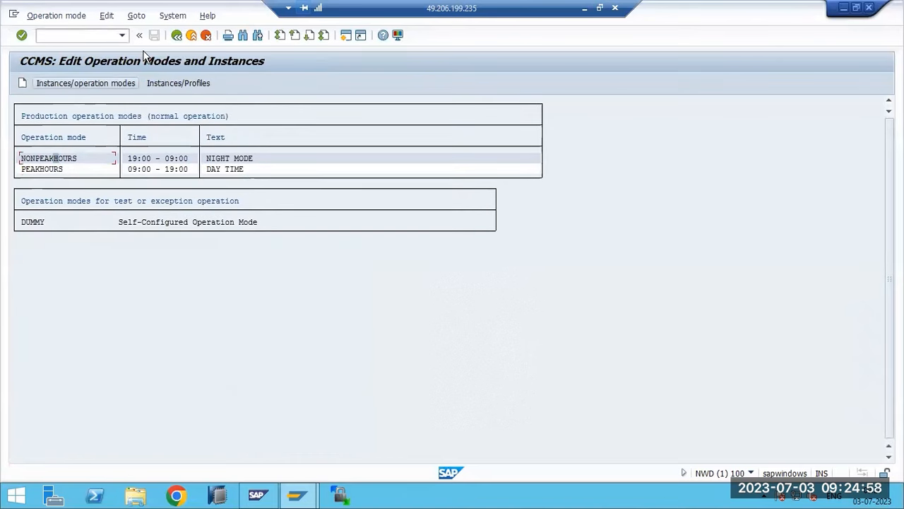
left_click(176, 34)
Run SM63, open the Normal operation (24 hr) set for change, examine the 19.00 - 20.00 assignment, and return to SAP Easy Access
type("sm63")
key("Return")
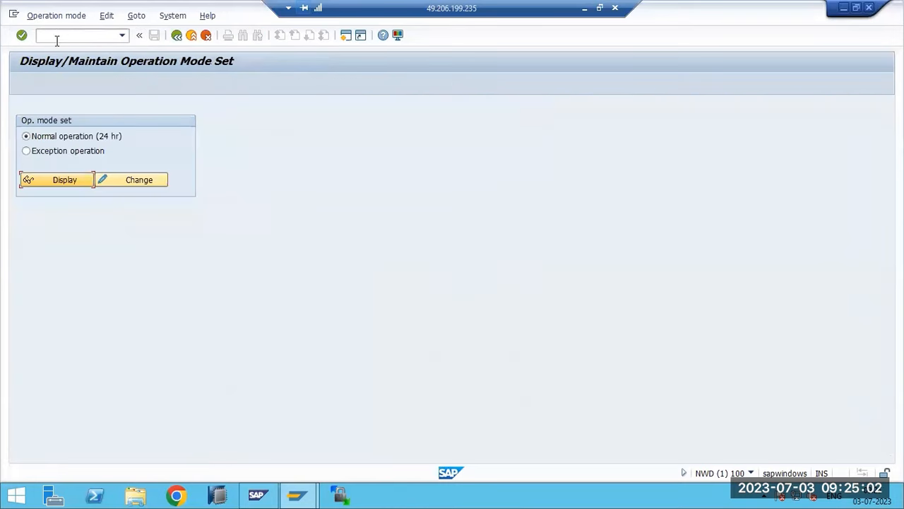
left_click(108, 181)
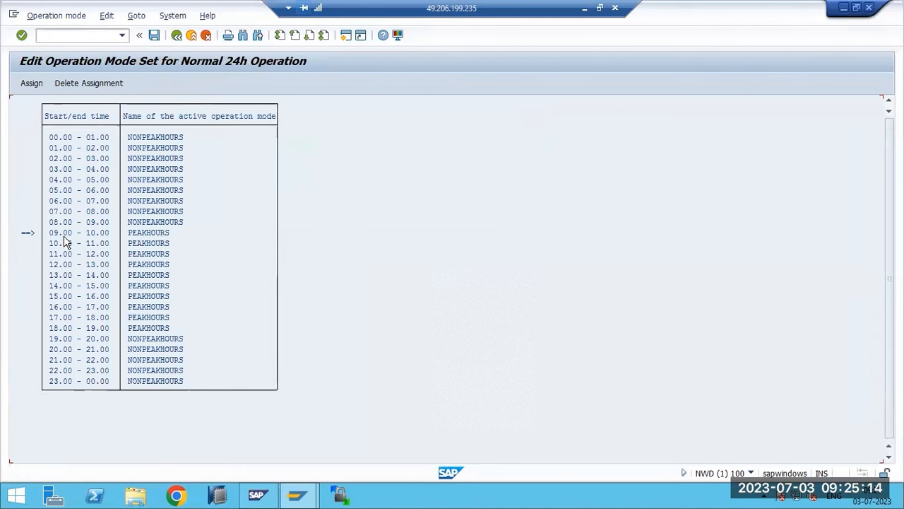
left_click(60, 342)
left_click(132, 343)
left_click(63, 342)
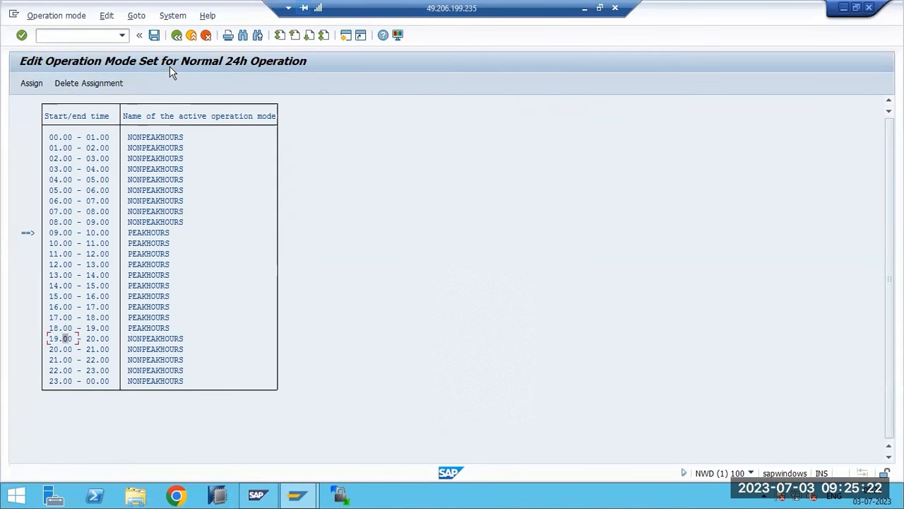
left_click(176, 35)
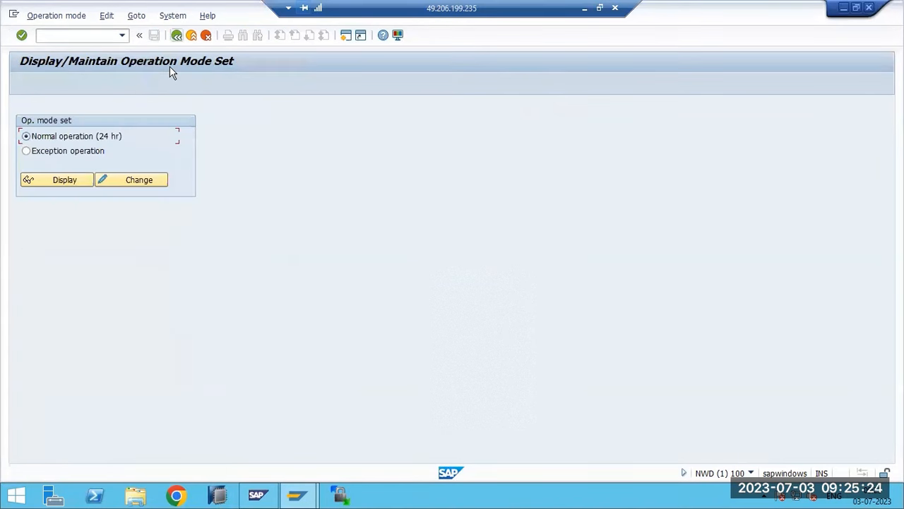
key("F3")
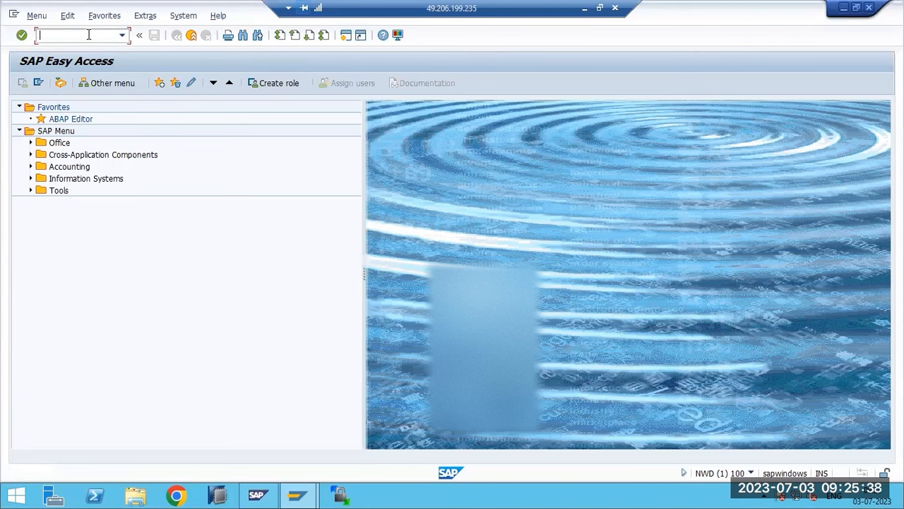
Run transaction RZ03 to display the server states and alerts again
type("rz")
type("3")
key("Return")
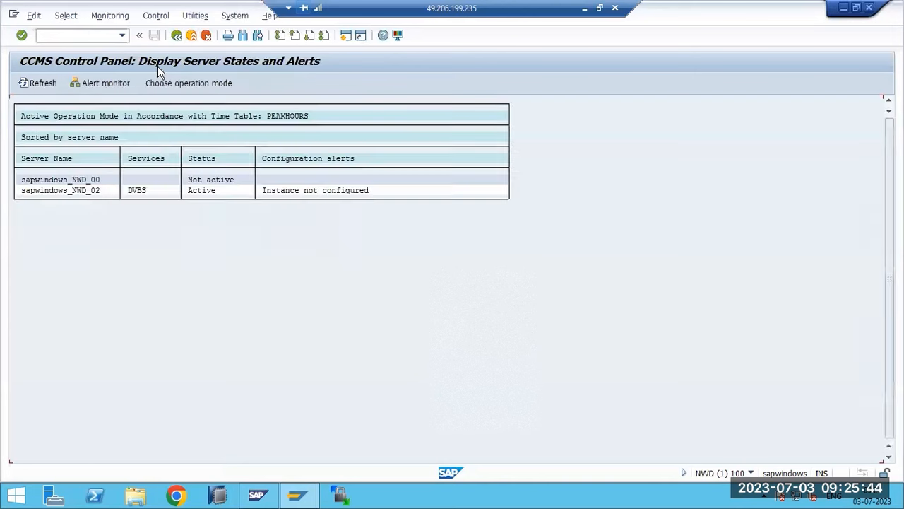
Look through the editing, selection, monitoring and utility options for the sapwindows_NWD_00 server
left_click(54, 180)
left_click(66, 15)
mouse_move(33, 18)
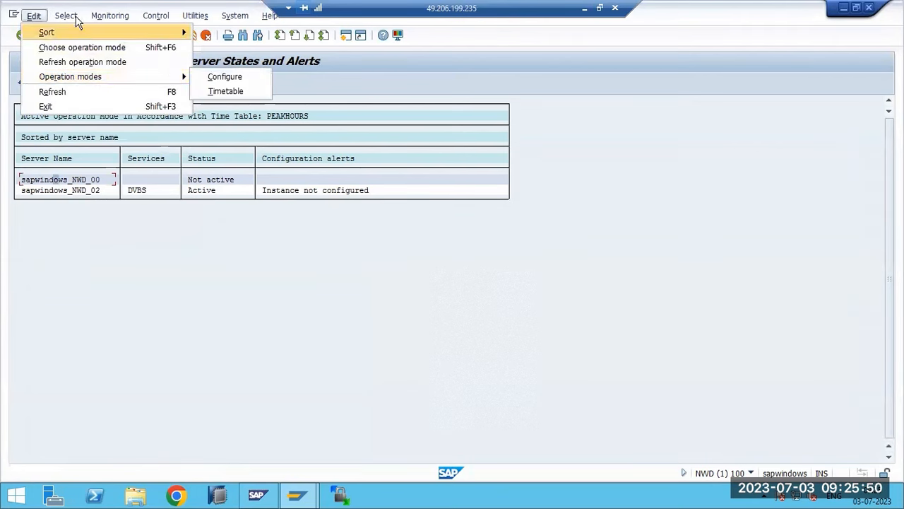
mouse_move(94, 19)
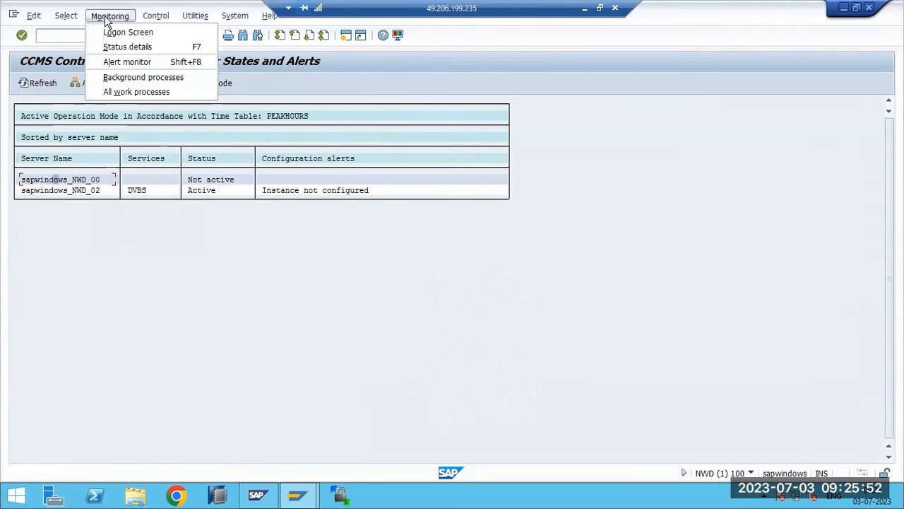
mouse_move(146, 20)
key("Right")
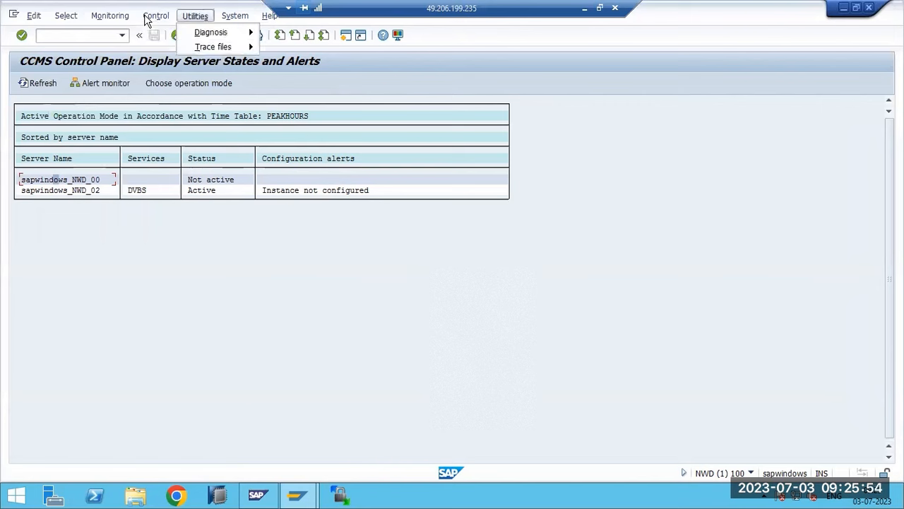
left_click(48, 186)
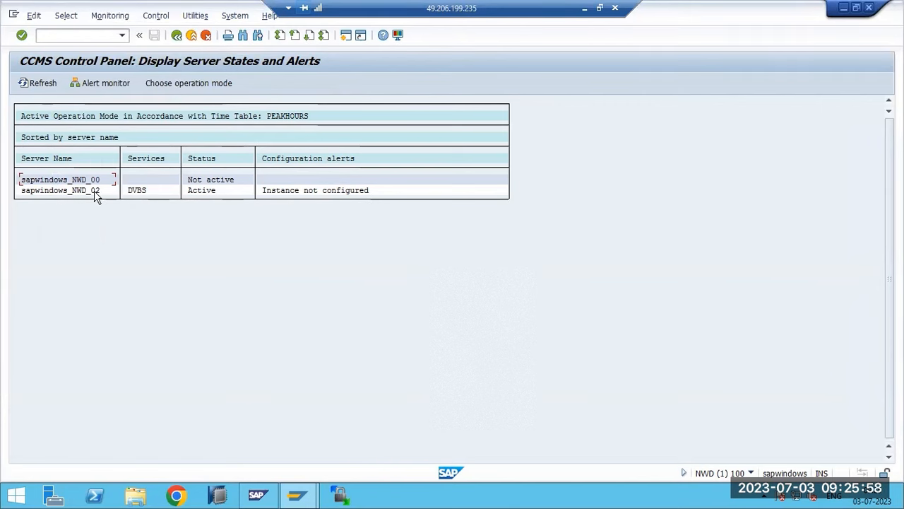
left_click(72, 192)
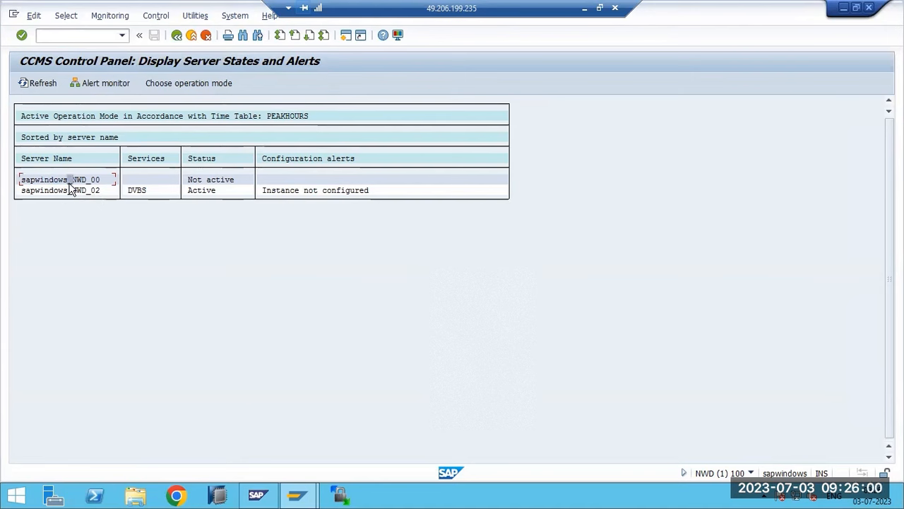
left_click(71, 190)
key("Up")
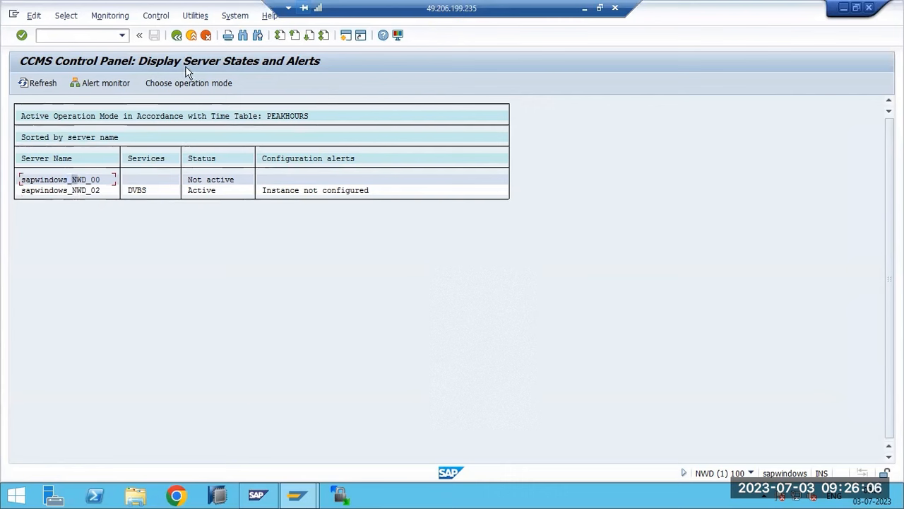
Select the sapwindows_NWD_00 server, recheck its sorting and selection options, and return to SAP Easy Access
left_click(60, 180)
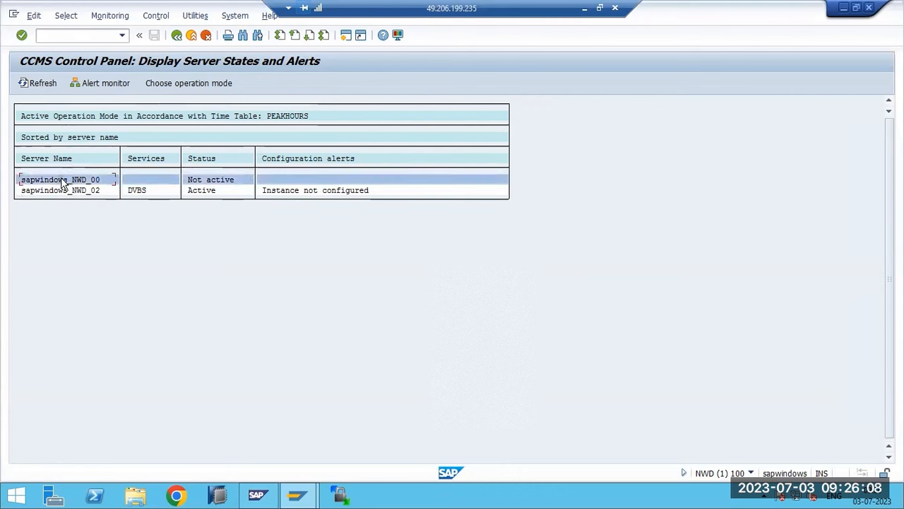
left_click(34, 15)
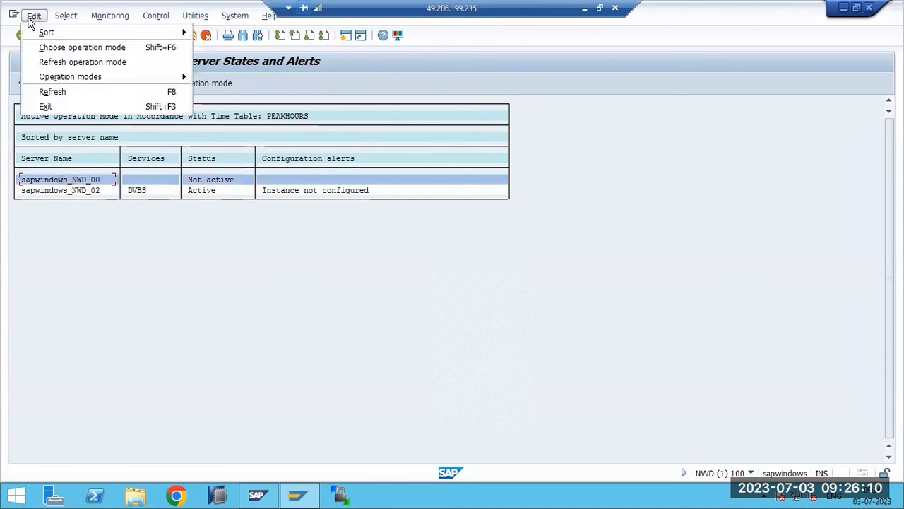
mouse_move(79, 80)
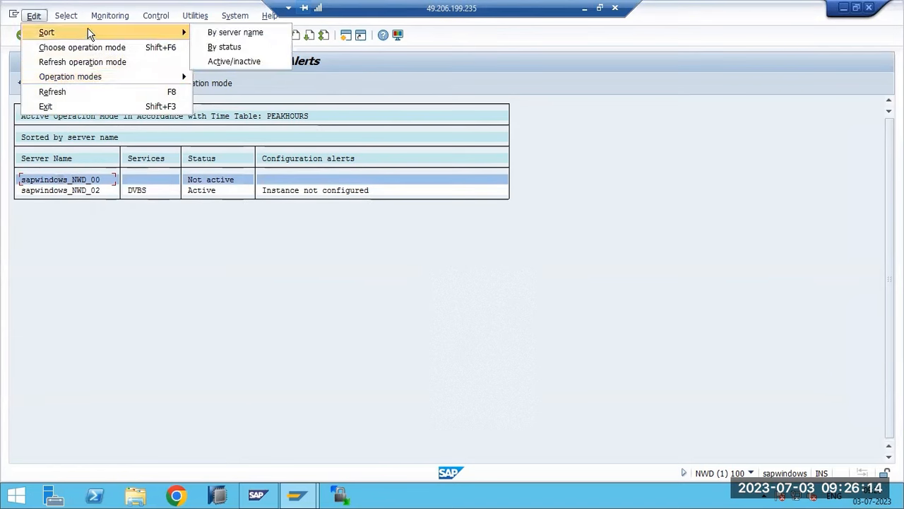
mouse_move(66, 16)
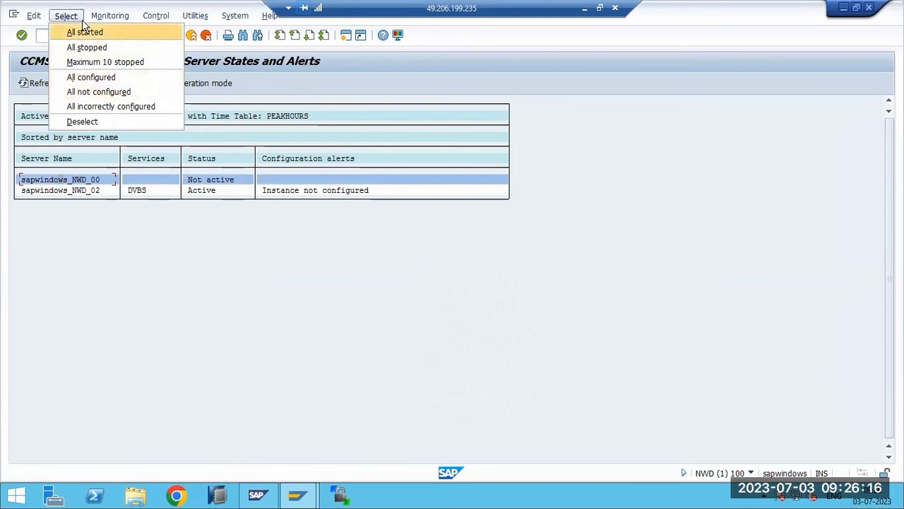
mouse_move(111, 16)
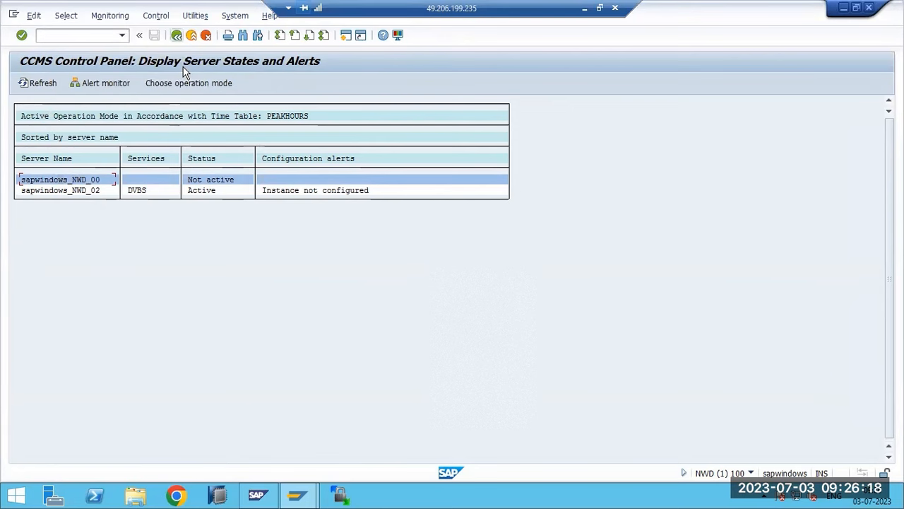
left_click(177, 35)
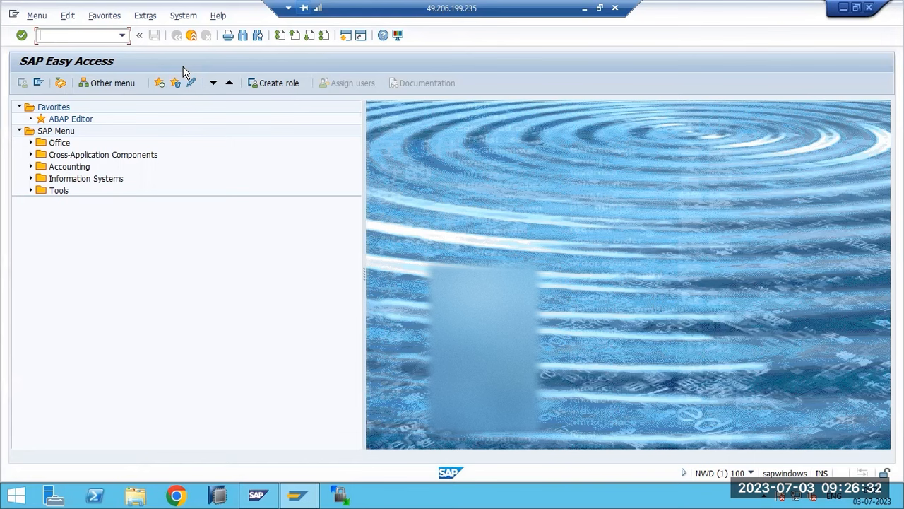
Switch to the Paint notes, highlight the RZ04, RZ03 and SM63 lines, and return to the remote SAP session
left_click(584, 8)
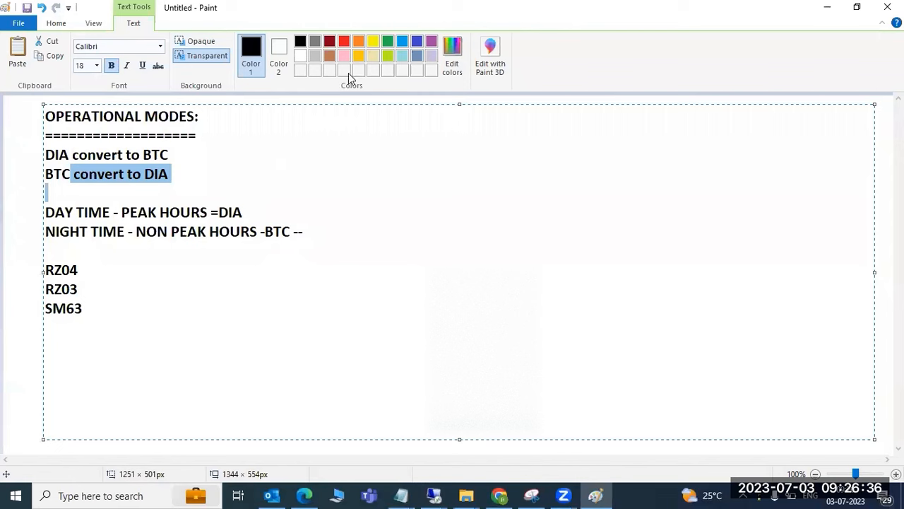
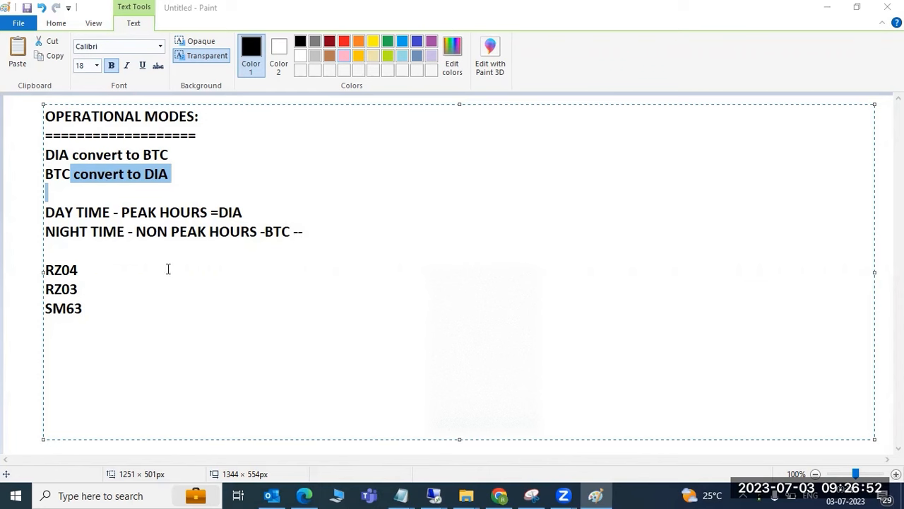
left_click(130, 318)
left_click_drag(113, 315, 41, 270)
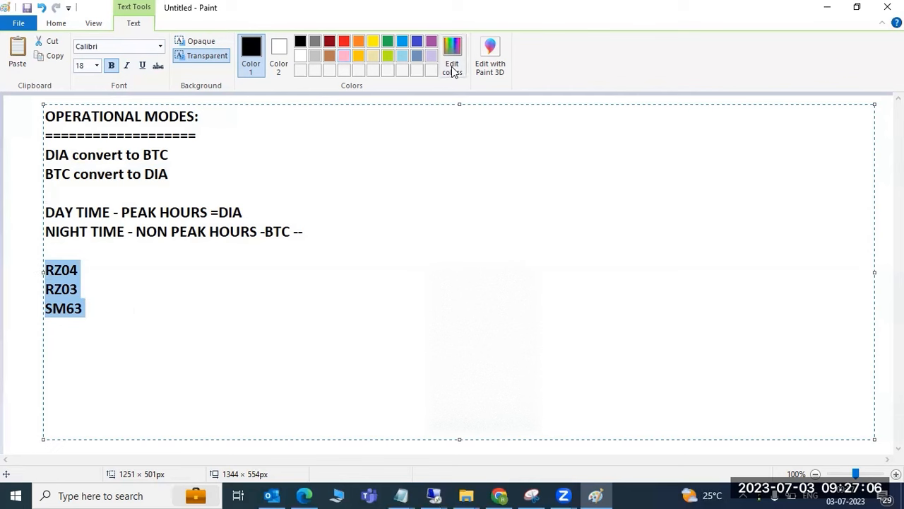
left_click(431, 494)
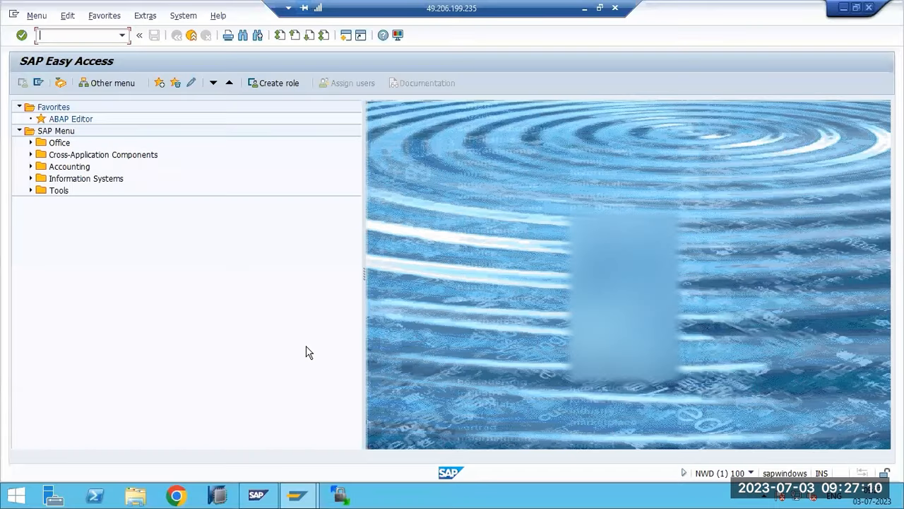
type("10")
key("Return")
left_click(191, 35)
left_click(191, 36)
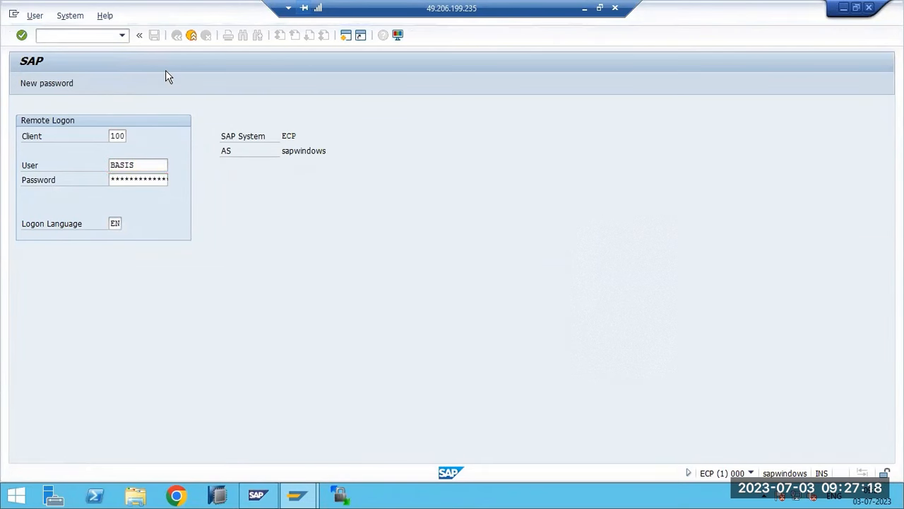
left_click(297, 497)
left_click(366, 436)
key("F3")
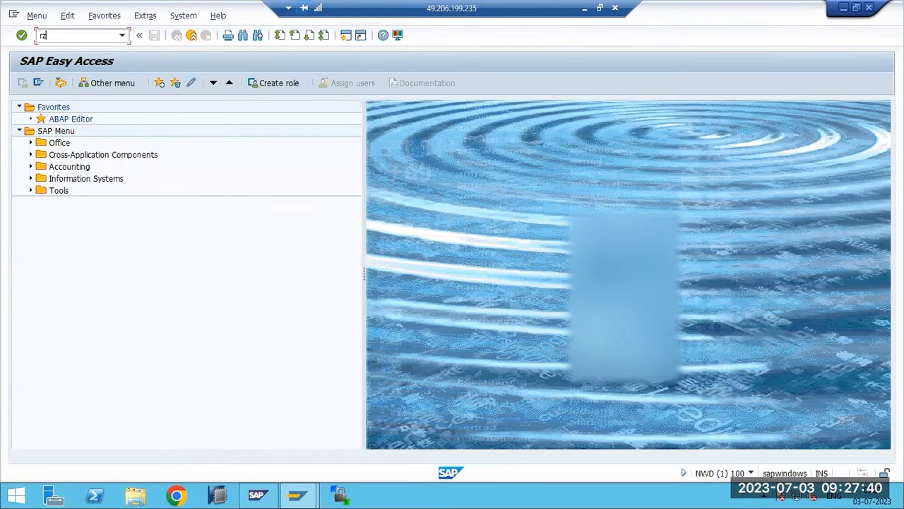
Run transaction RZ03 and complete the ECP remote logon with the account password
type("rz03")
key("Return")
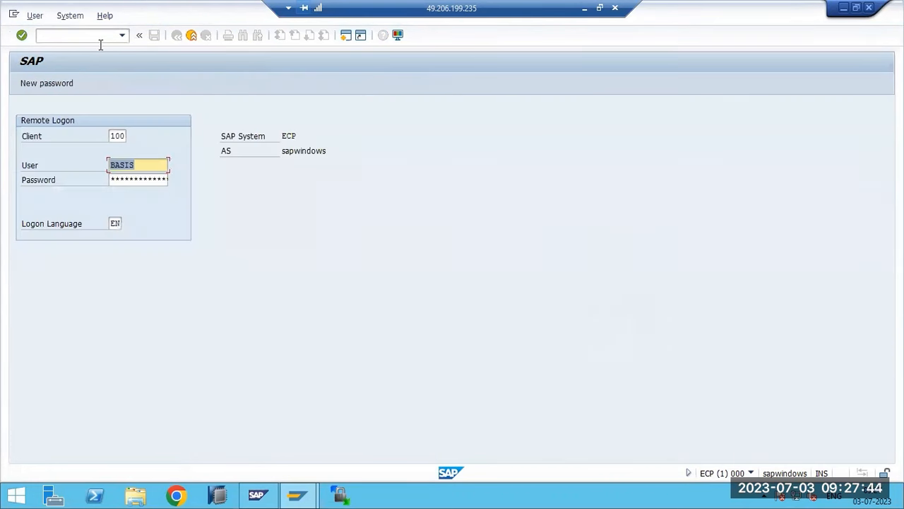
left_click(139, 182)
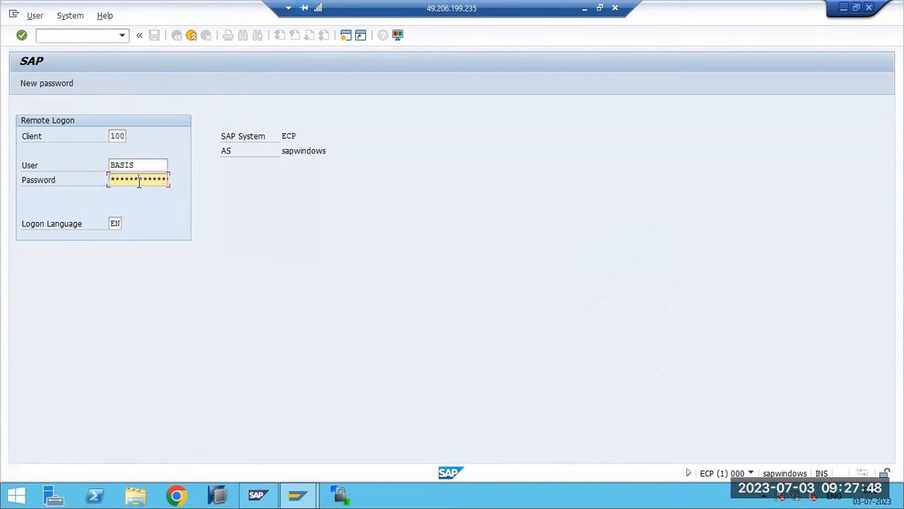
key("Return")
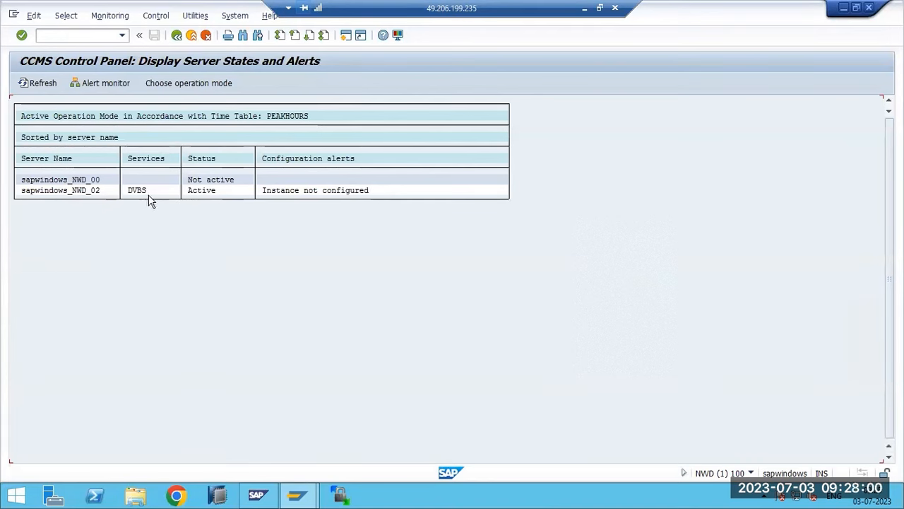
Go directly to transaction RZ04 and complete the ECP remote logon with the account password
left_click(66, 36)
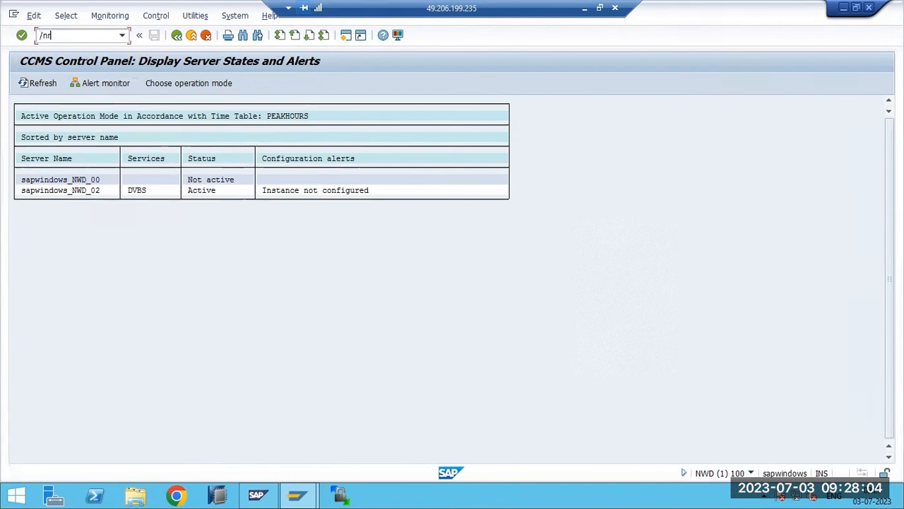
key("Return")
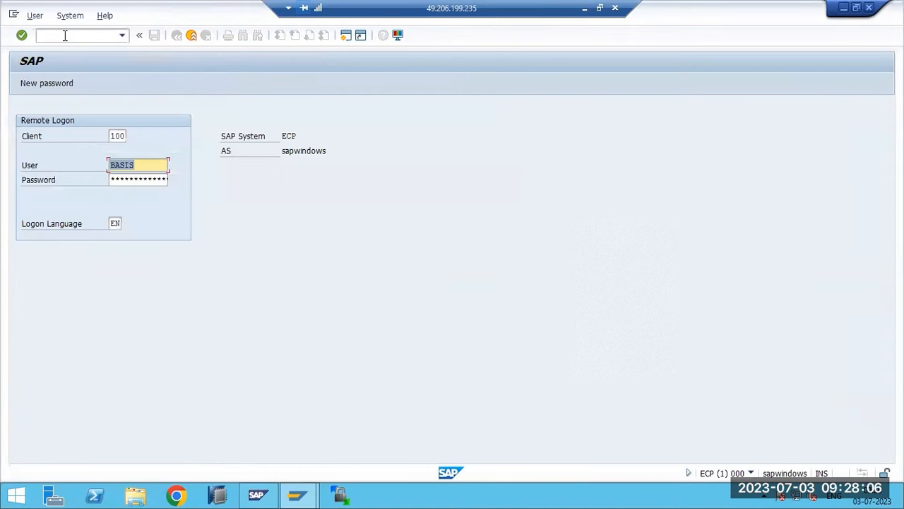
left_click(149, 178)
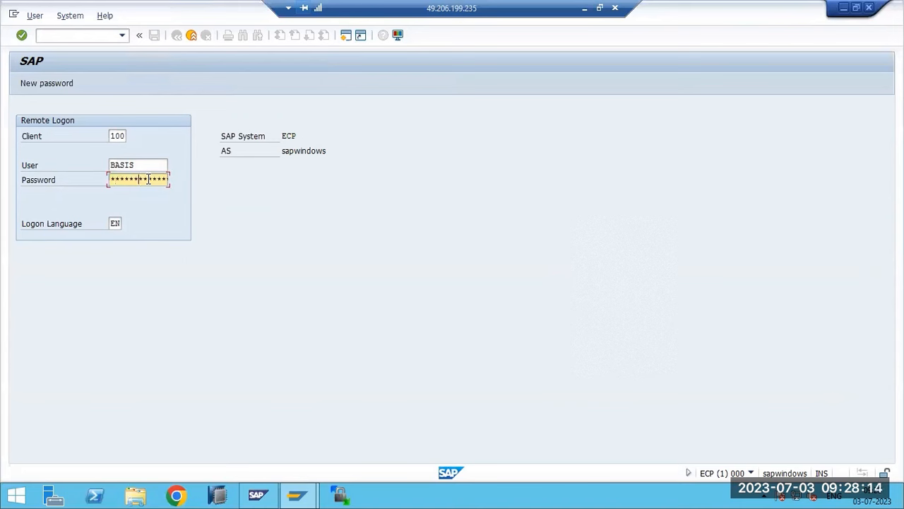
key("Return")
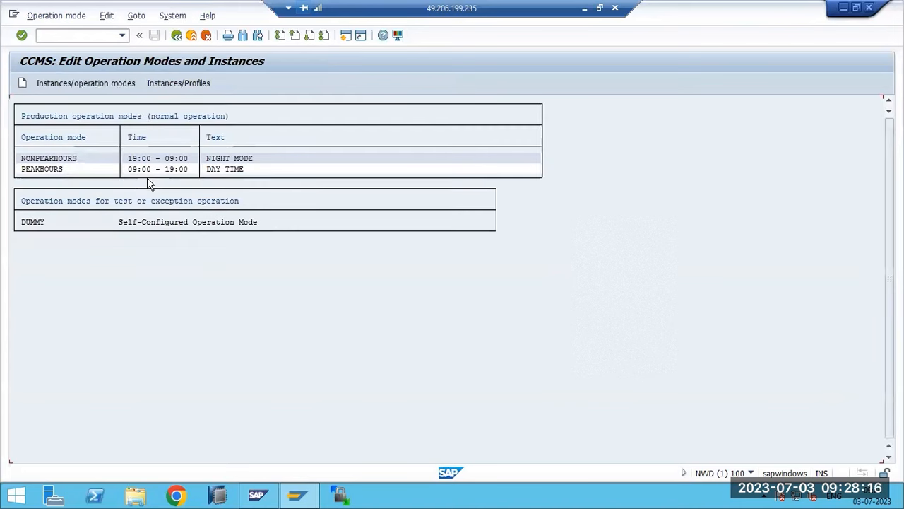
Try to delete the NONPEAKHOURS operation mode from the production operation modes
left_click(57, 158)
left_click(47, 17)
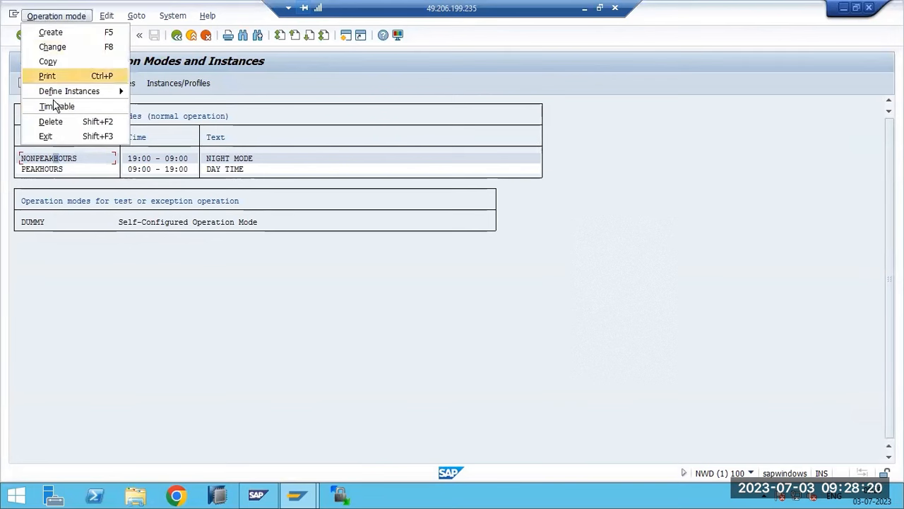
left_click(50, 121)
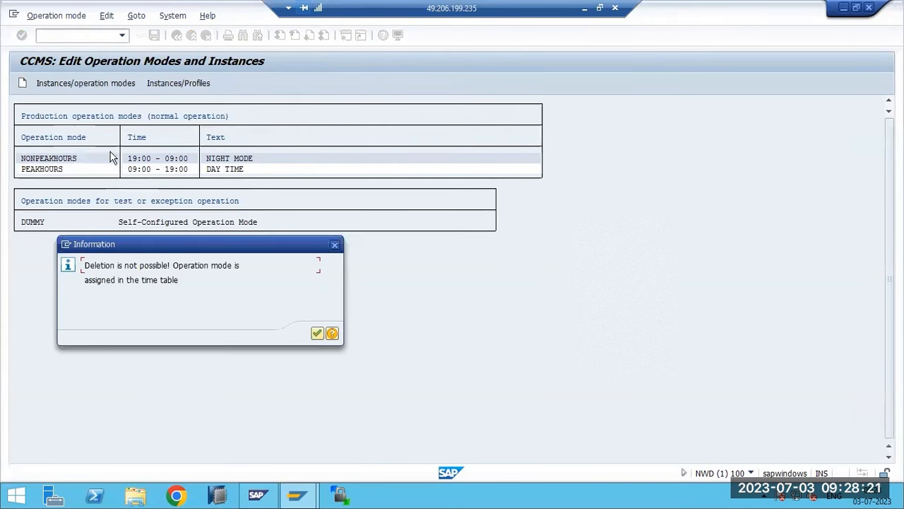
left_click(317, 332)
left_click(51, 21)
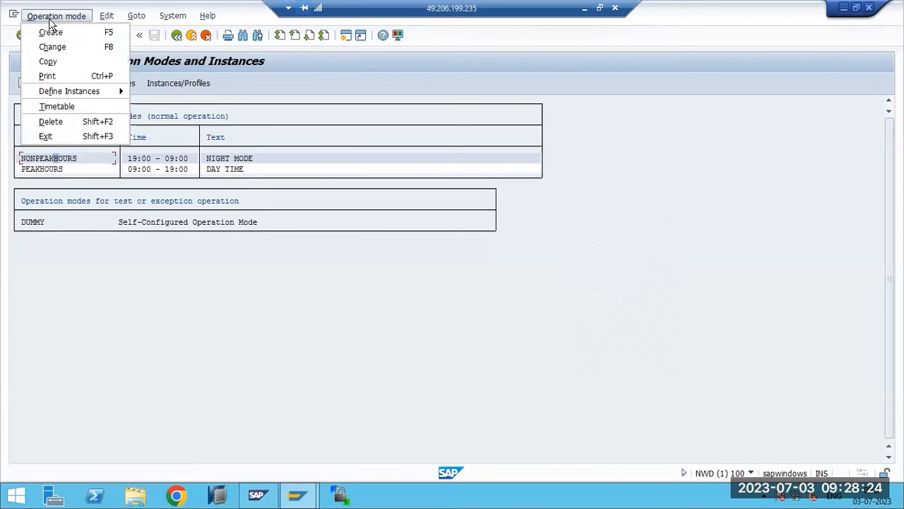
left_click(78, 126)
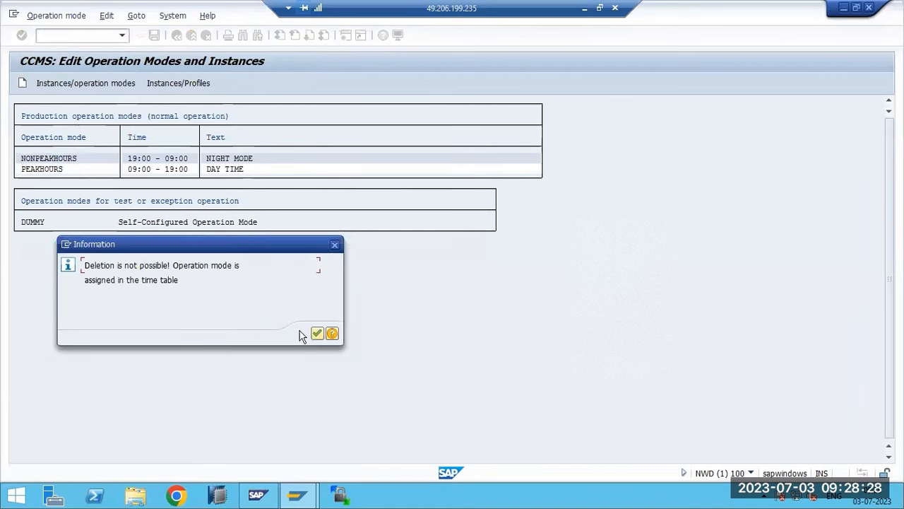
left_click(317, 333)
Open the production instances and start deleting the NONPEAKHOURS work process distribution of server sapwindows_NWD_00
double_click(49, 157)
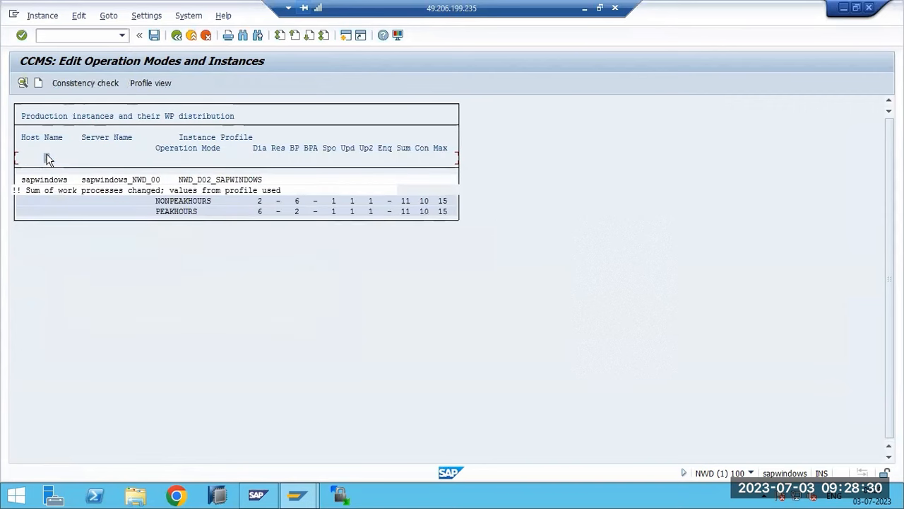
left_click(52, 21)
left_click(50, 75)
left_click(189, 201)
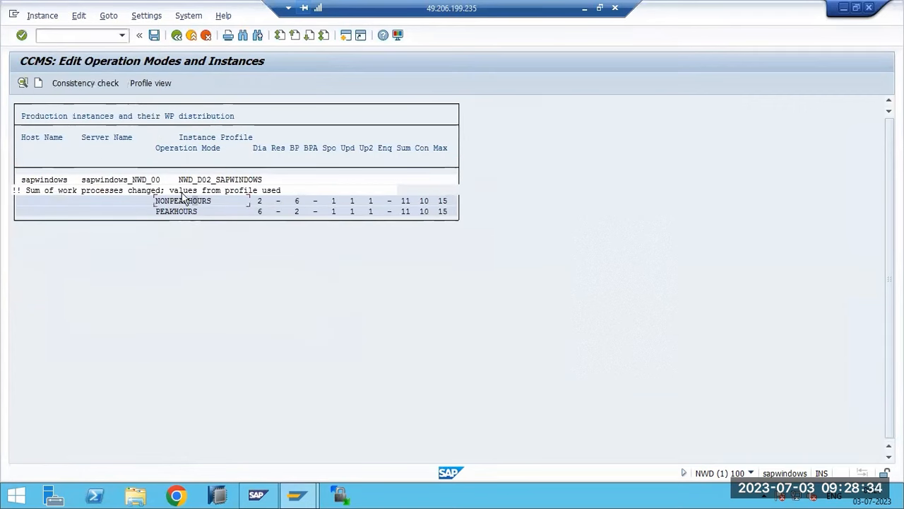
left_click(42, 16)
left_click(57, 75)
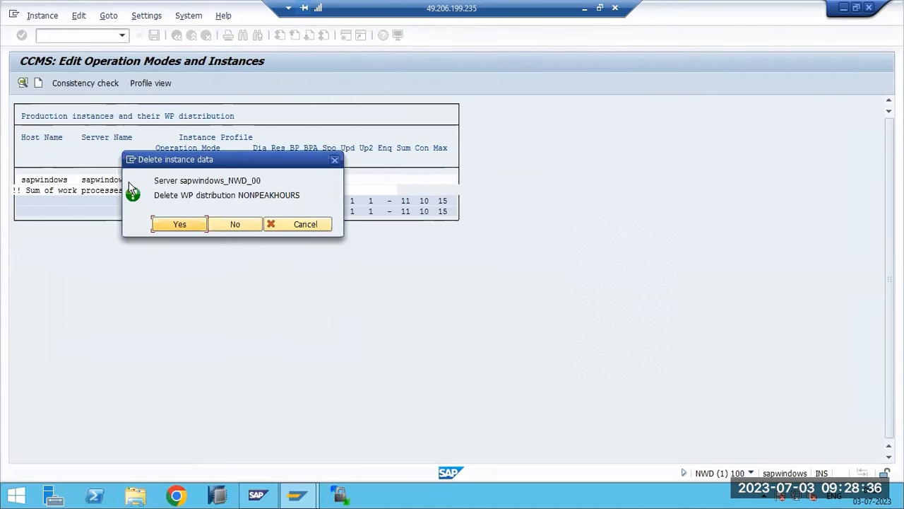
Delete the NONPEAKHOURS and PEAKHOURS work process distributions of server sapwindows_NWD_00, save, and return to the operation modes overview
left_click(175, 225)
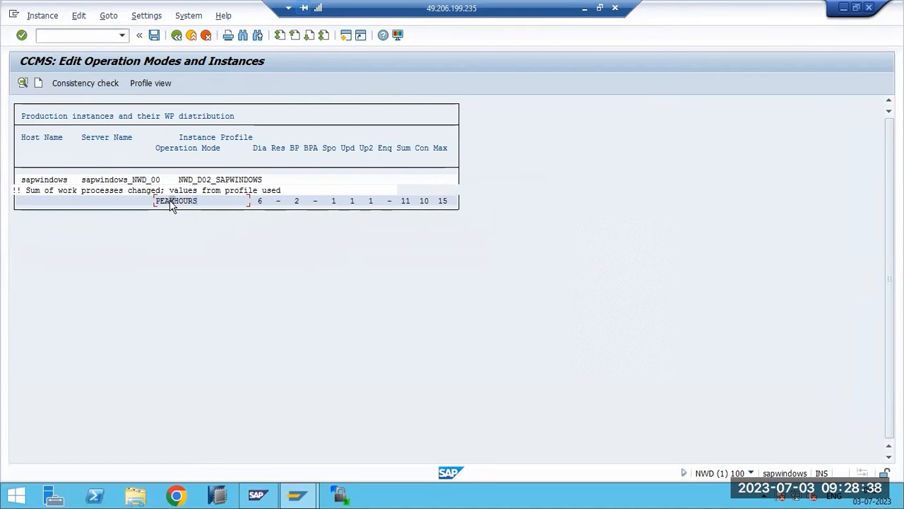
left_click(42, 16)
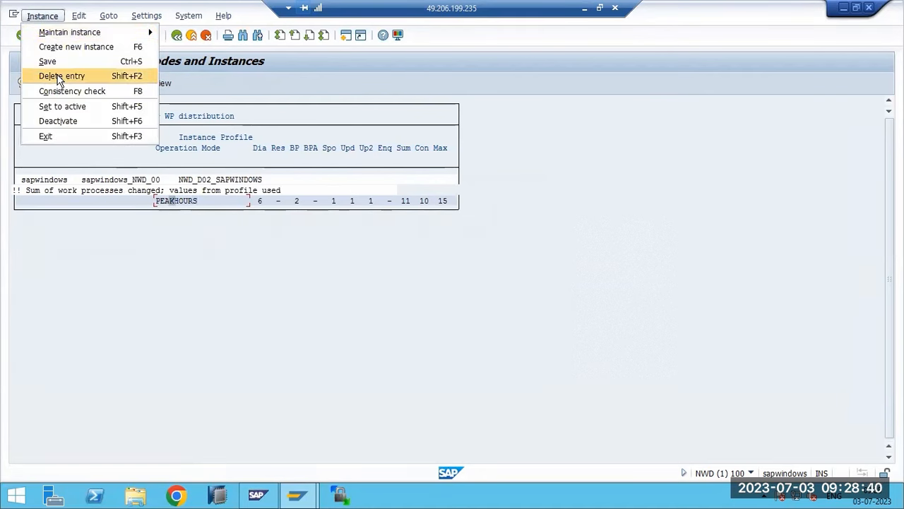
left_click(59, 76)
left_click(197, 227)
key("ctrl+s")
key("F3")
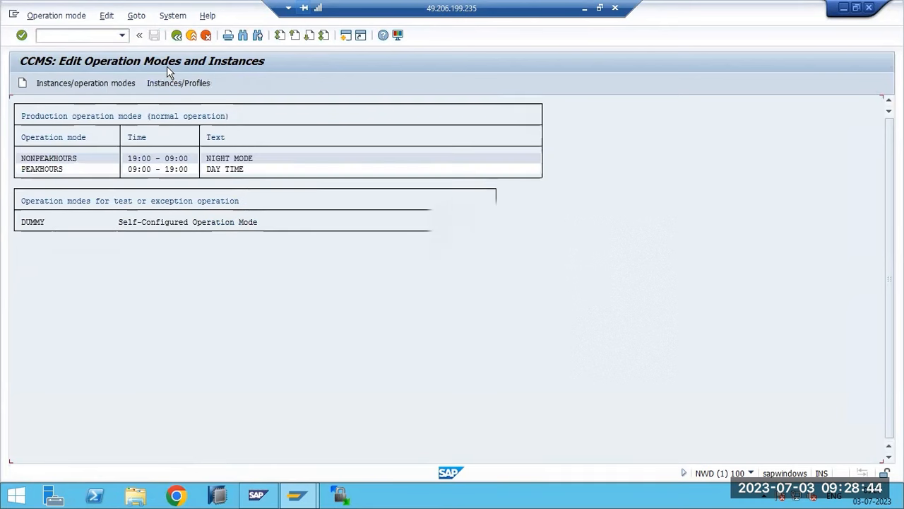
Try to delete the PEAKHOURS operation mode after checking its instance list
double_click(49, 169)
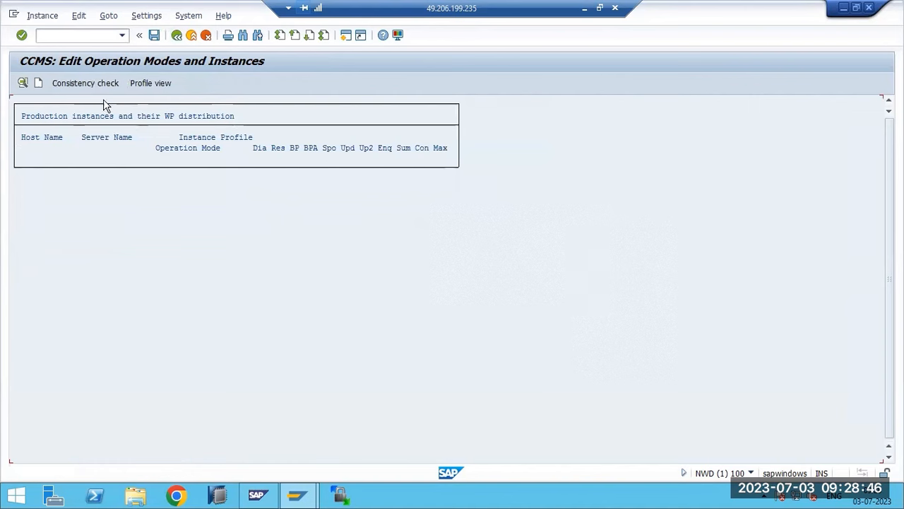
key("F3")
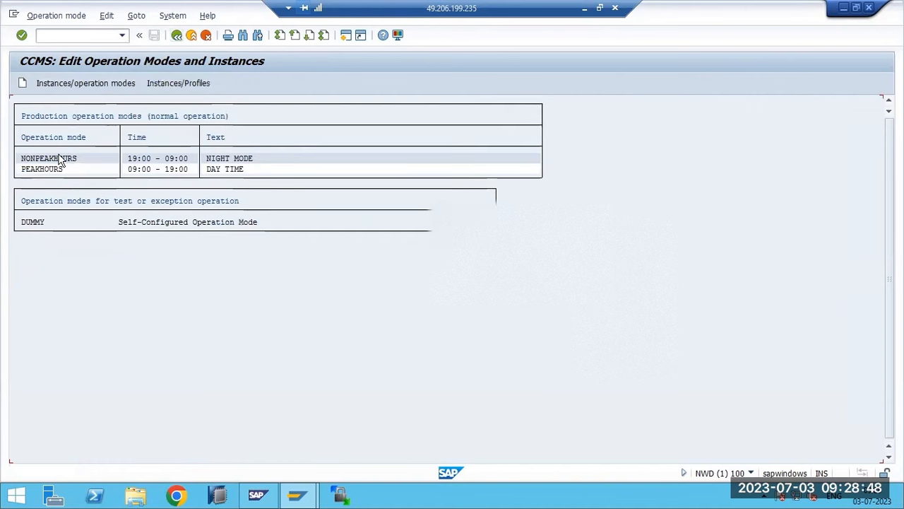
left_click(51, 16)
left_click(58, 124)
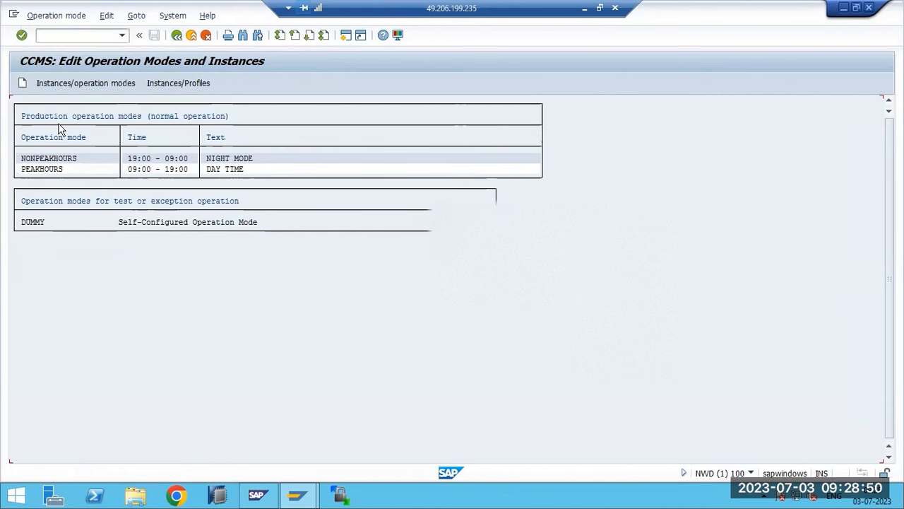
left_click(64, 170)
left_click(46, 17)
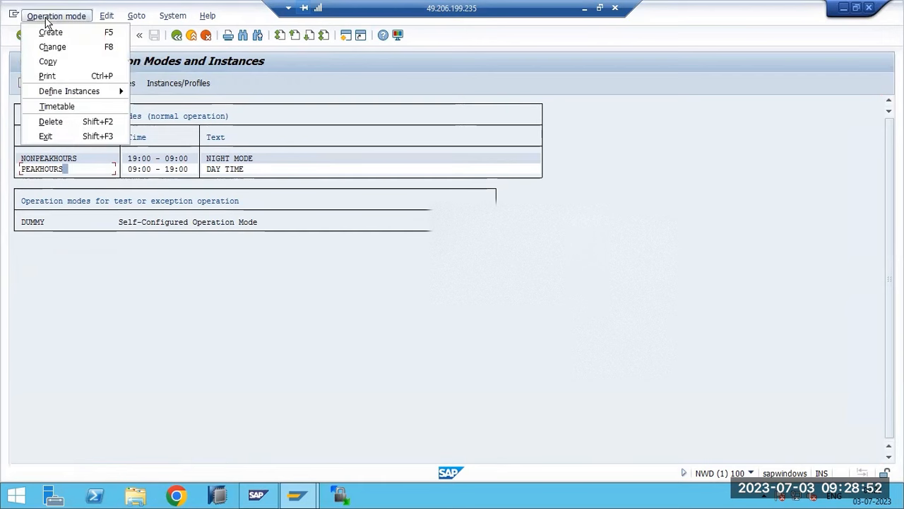
left_click(51, 122)
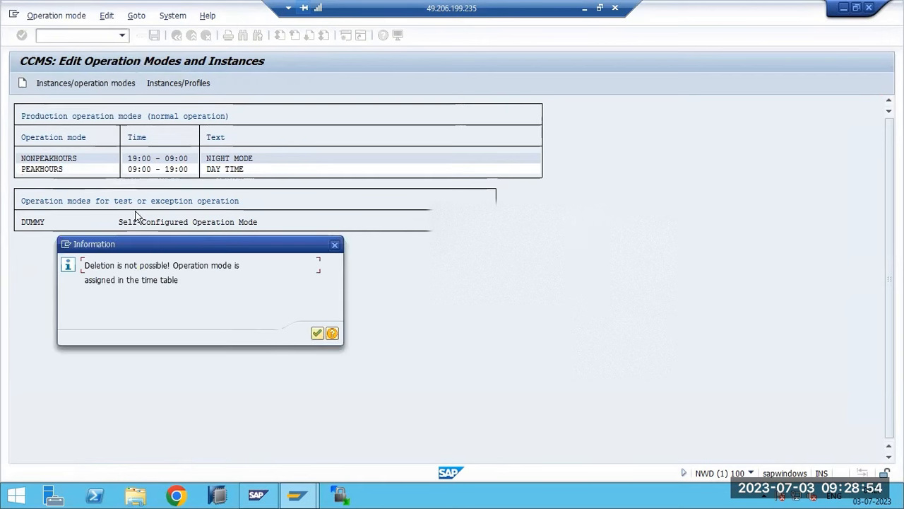
left_click(318, 334)
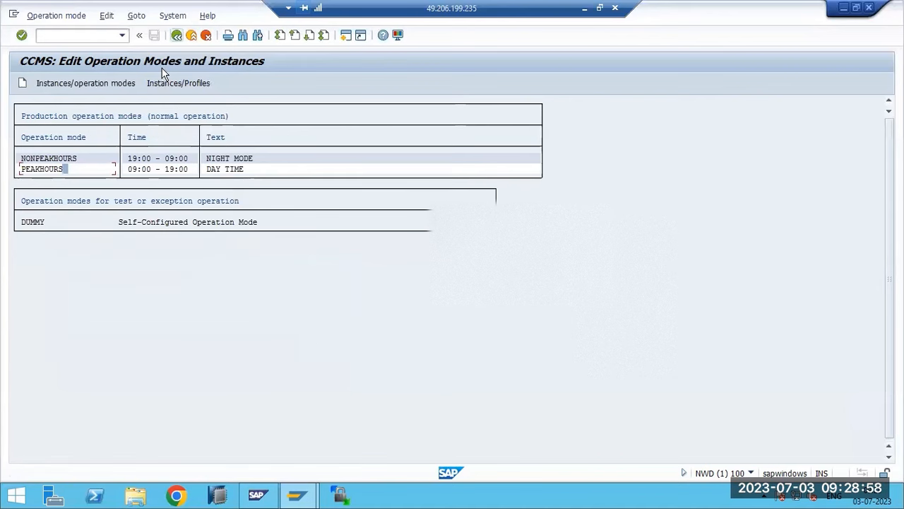
Open the normal operation timetable in transaction SM63 and delete the mode assignment from 09.00 to 19.00
left_click(177, 35)
type("sm63")
key("Return")
left_click(135, 181)
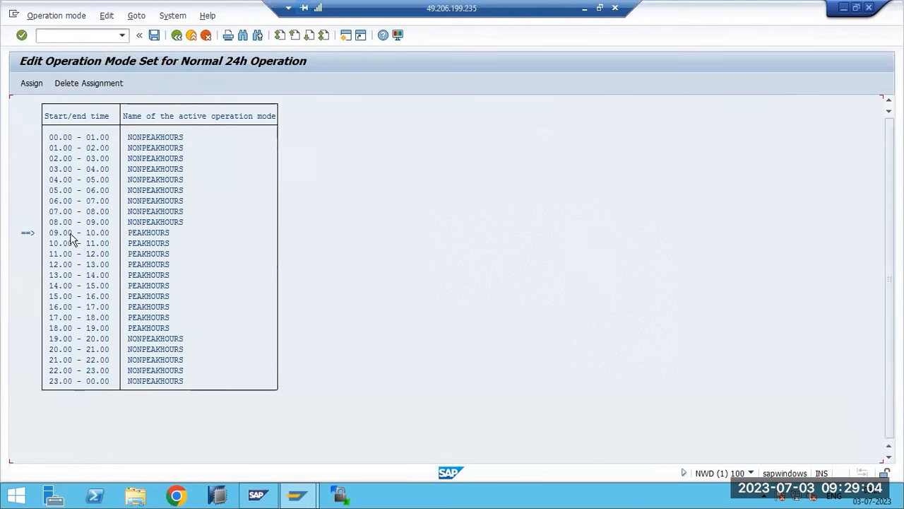
left_click(56, 236)
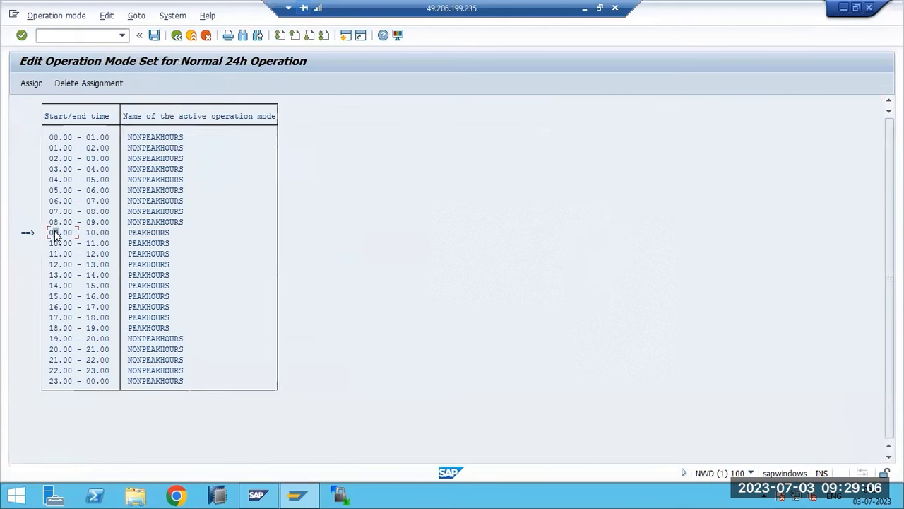
left_click(103, 329)
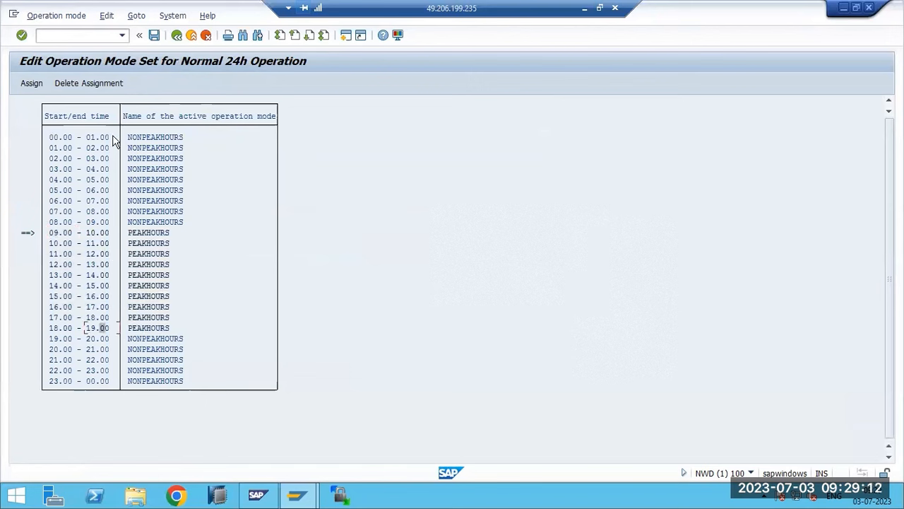
left_click(88, 82)
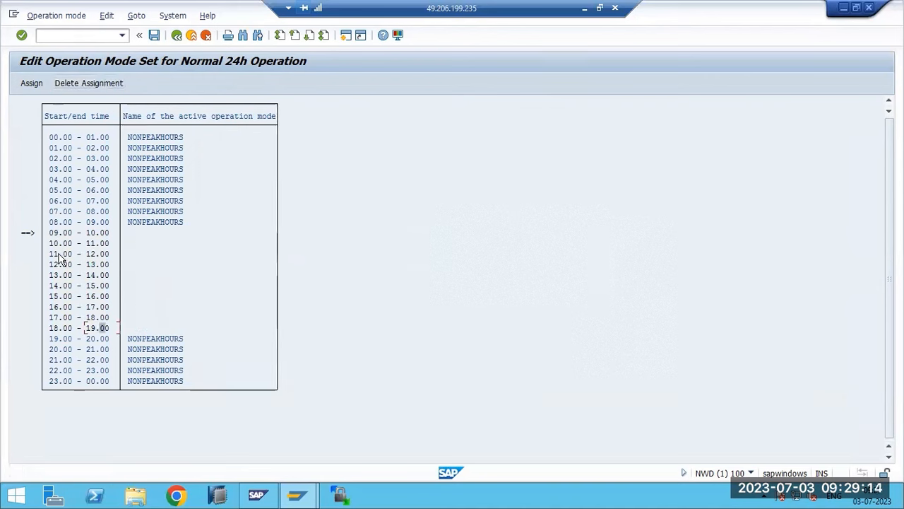
Delete the timetable assignment from 19.00 to 09.00, save the empty timetable, and return to the start screen
left_click(59, 342)
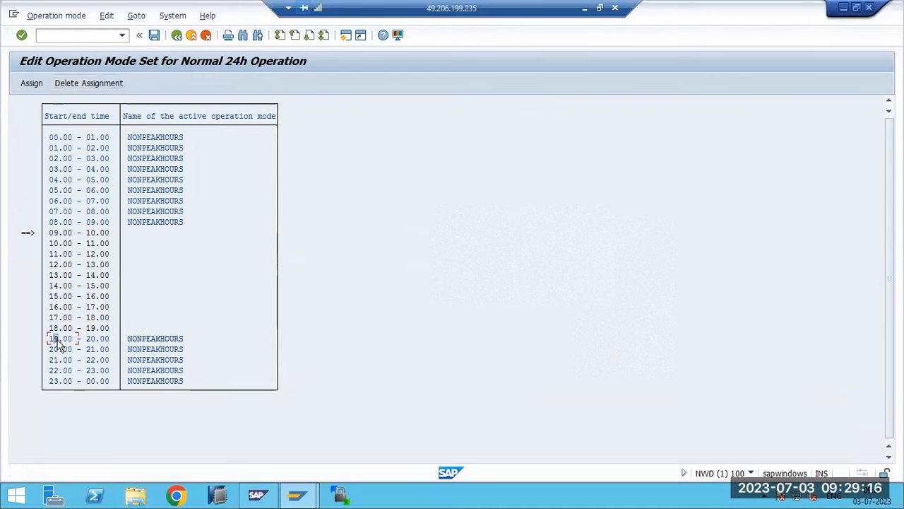
left_click(101, 222)
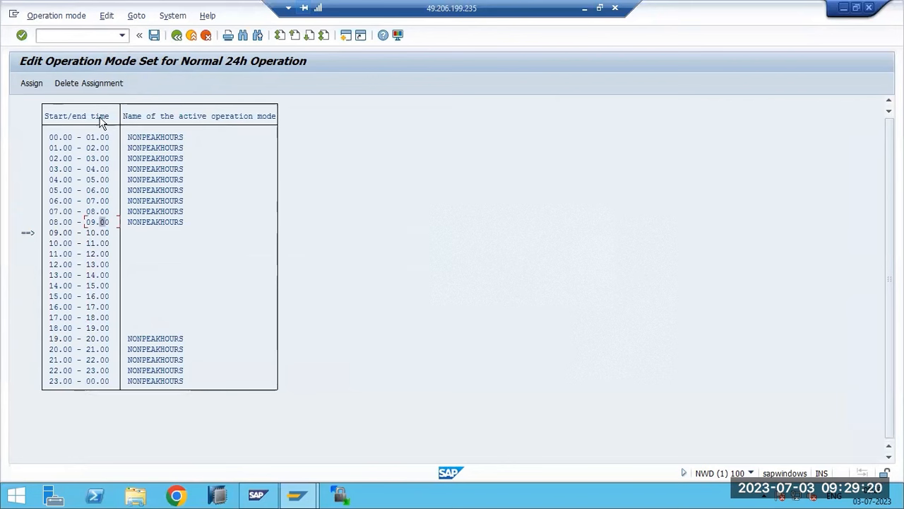
left_click(88, 85)
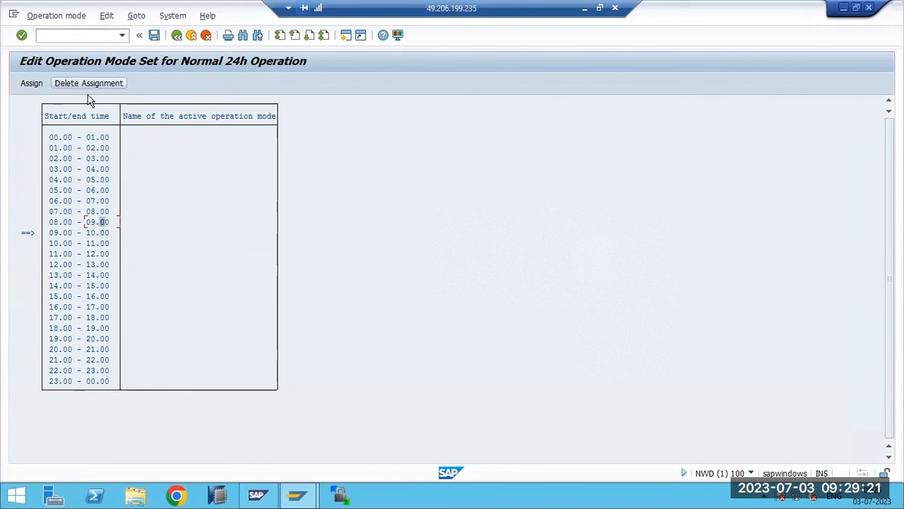
left_click(147, 40)
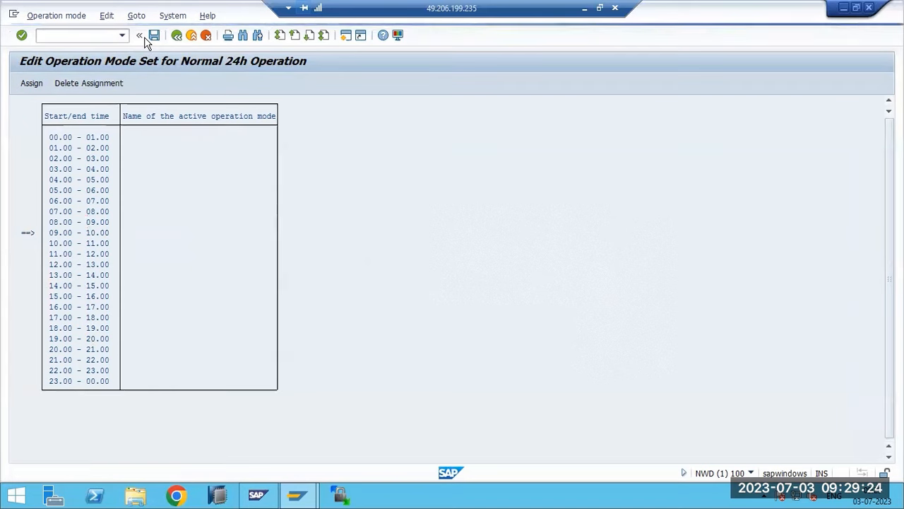
left_click(371, 392)
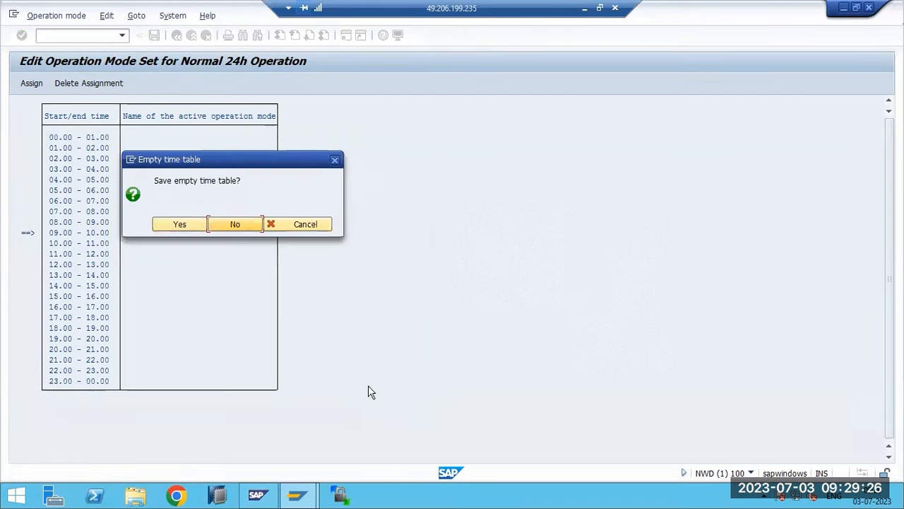
left_click(188, 221)
key("F3")
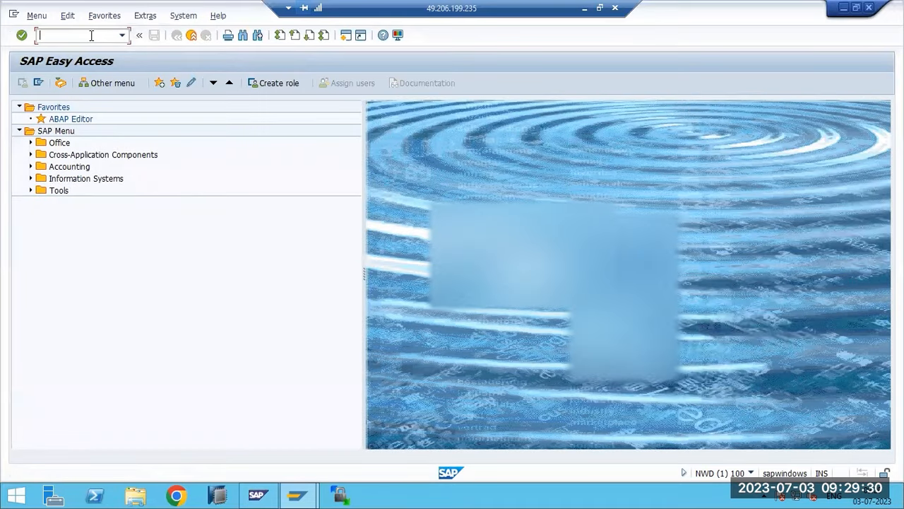
Run transaction RZ04 and delete the NONPEAKHOURS operation mode
type("rz04")
key("Return")
left_click(44, 158)
left_click(55, 16)
left_click(50, 122)
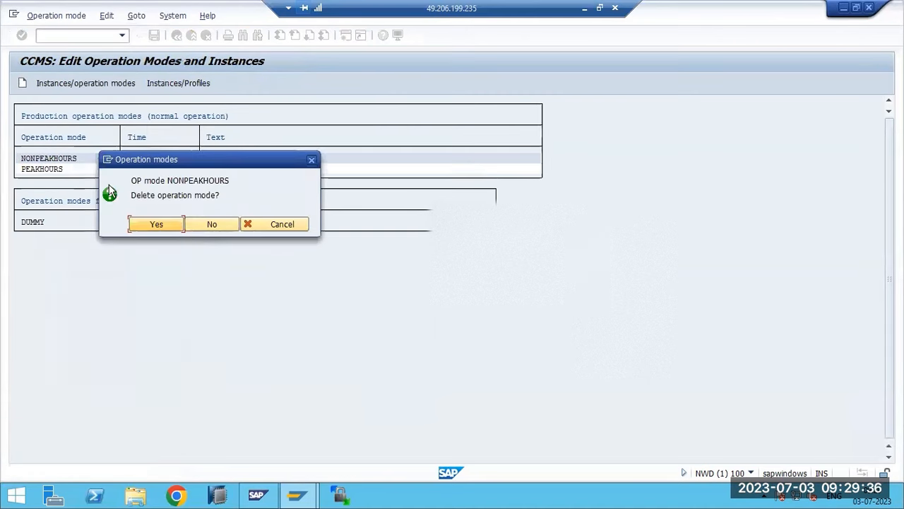
left_click(167, 226)
Delete the PEAKHOURS operation mode
left_click(57, 161)
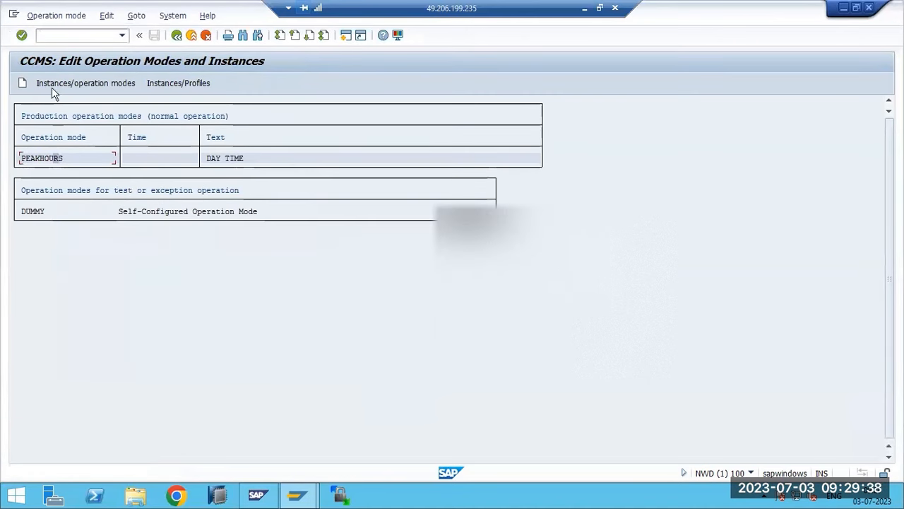
left_click(44, 15)
left_click(51, 122)
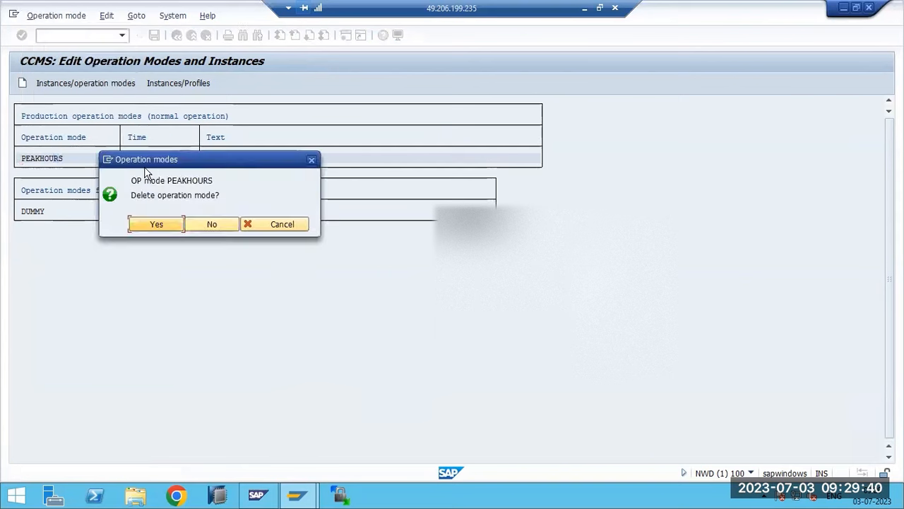
left_click(149, 224)
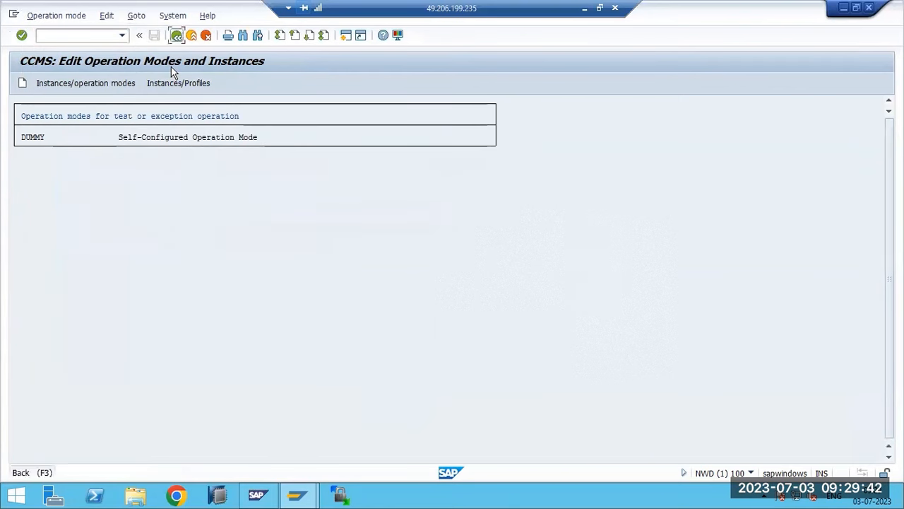
Run transaction RZ03 and examine the active operation mode and the server's status and configuration alerts
left_click(176, 35)
type("rz03")
key("Return")
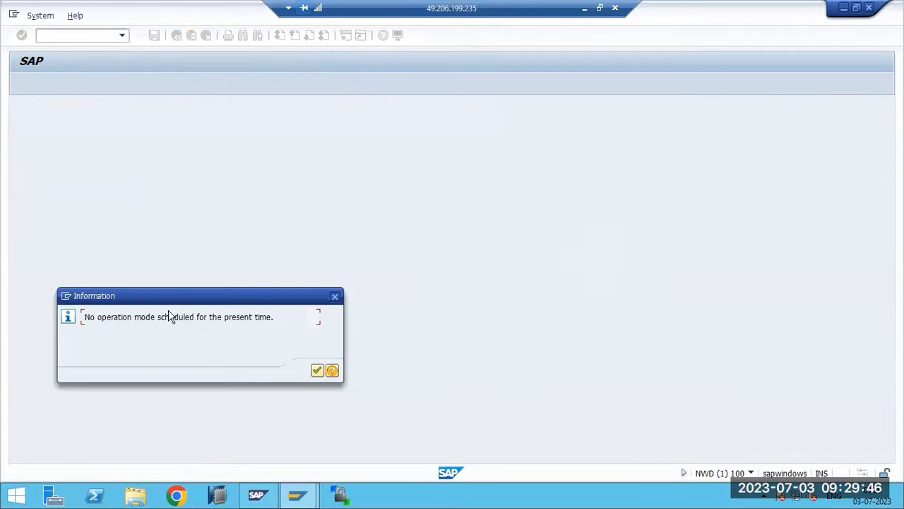
left_click(317, 370)
left_click(60, 180)
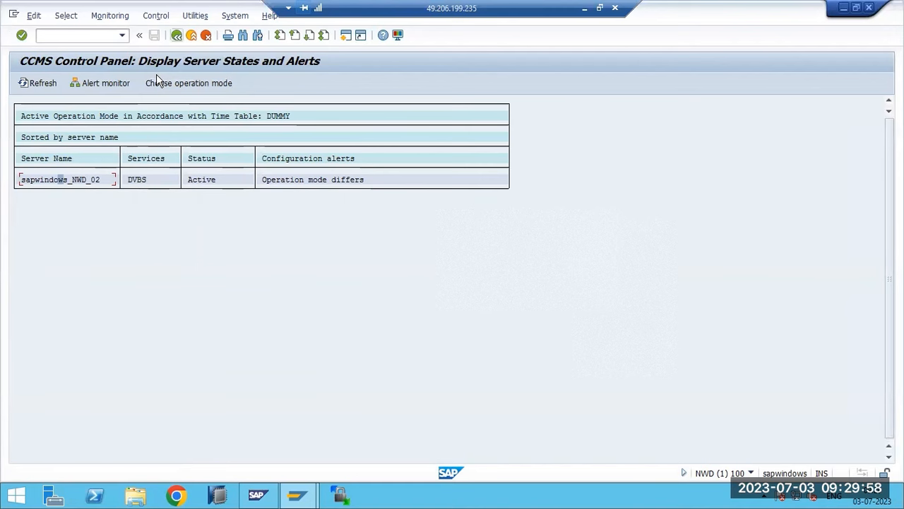
Run transaction RZ04, then create and save an operation mode named DAYTIME with the short description DAY
left_click(177, 35)
type("rz04")
key("Return")
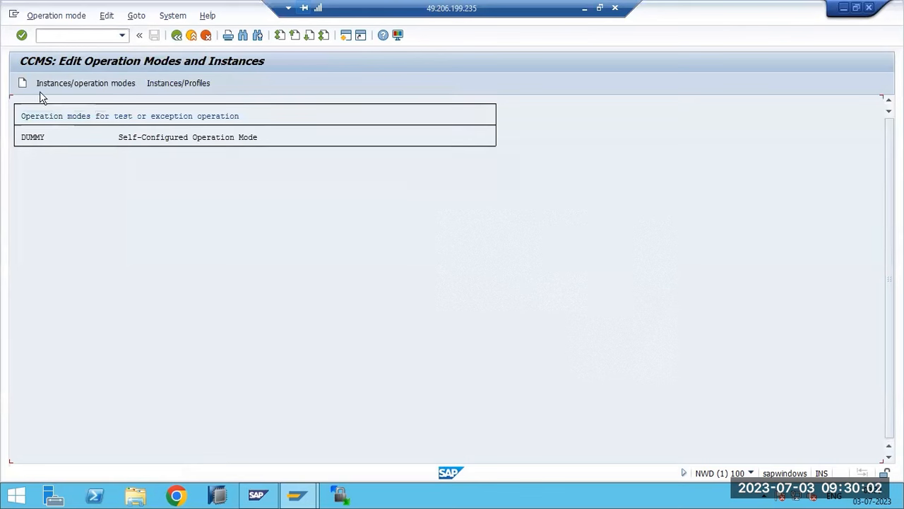
left_click(22, 83)
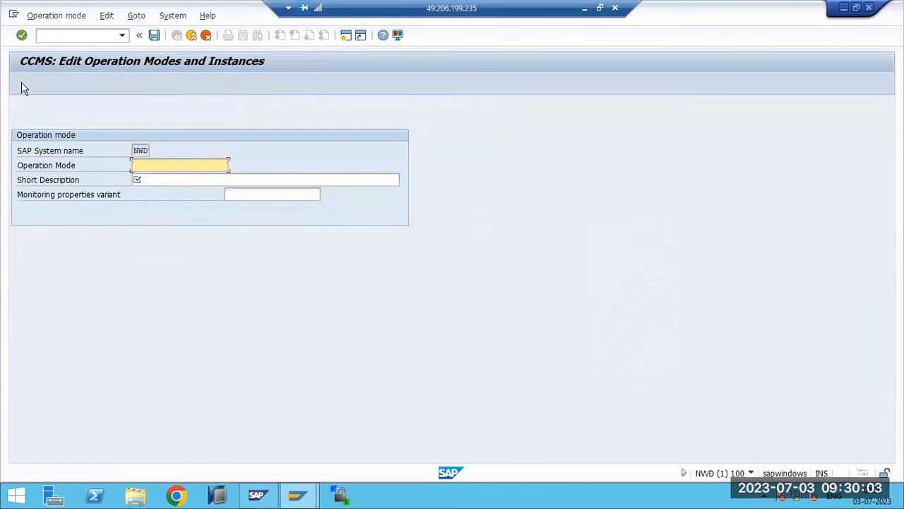
left_click(165, 178)
left_click(169, 165)
type("DAYTIME")
left_click(164, 181)
type("DAY")
key("ctrl+s")
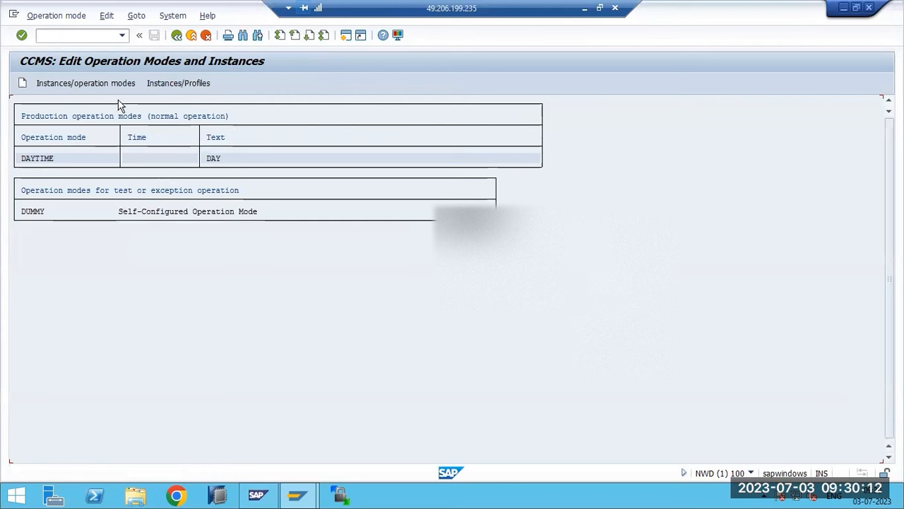
Create and save an operation mode named NIGHTTIME with the short description NIGHT
left_click(23, 83)
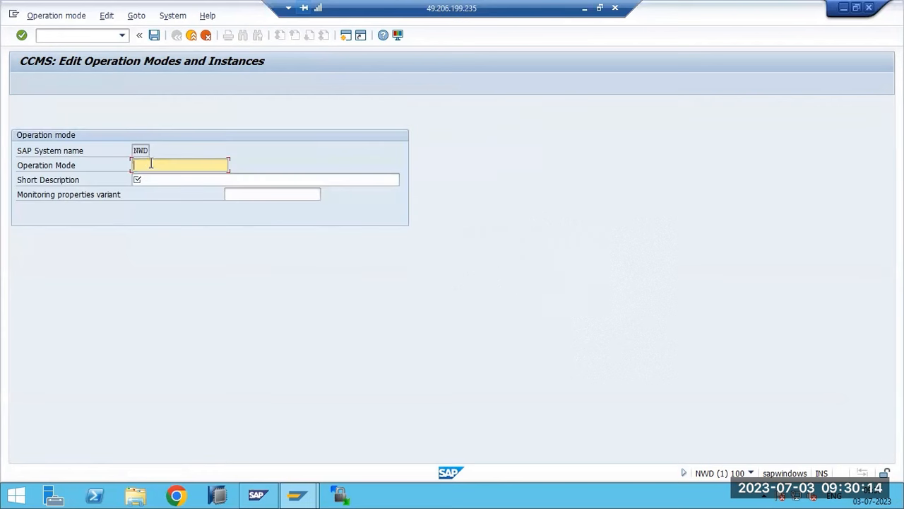
type("NIGHTTIME")
left_click(146, 181)
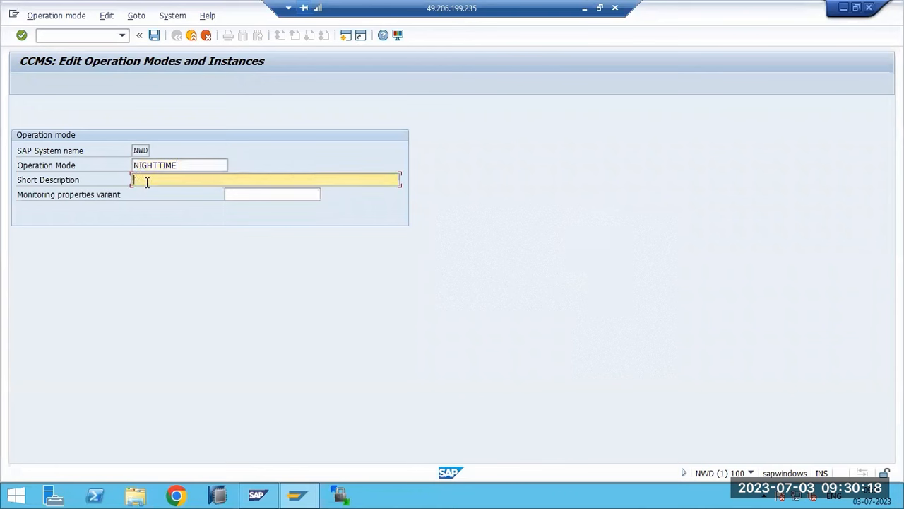
type("NIGHT")
key("ctrl+s")
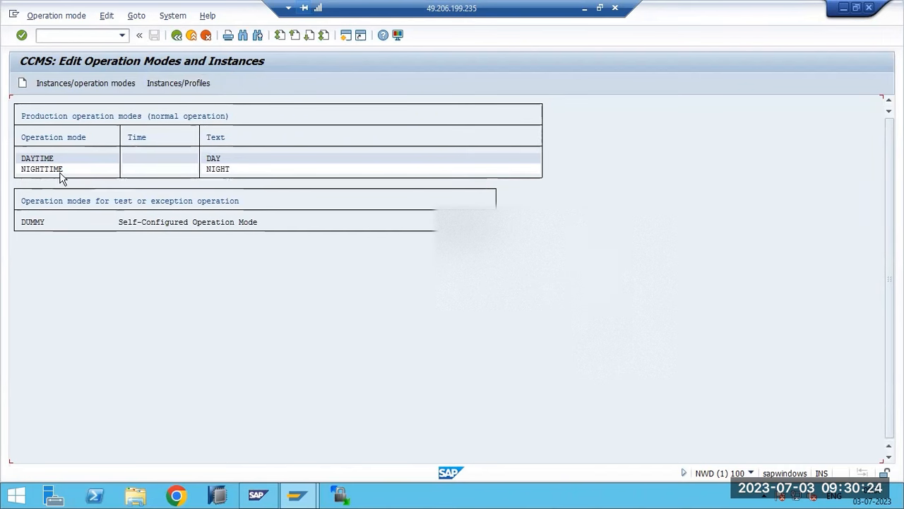
Start a new instance entry in the instances/operation modes view and assign it the instance profile NWD_D02_SAPWINDOWS
left_click(41, 160)
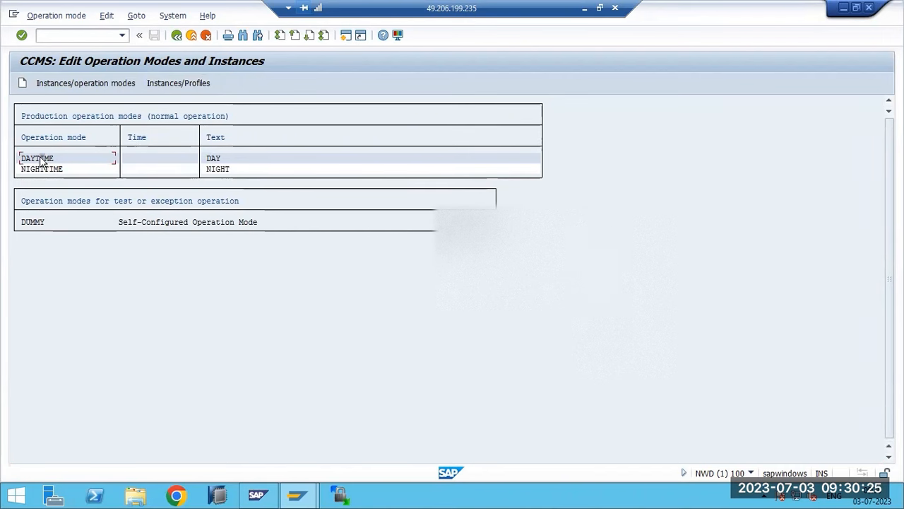
left_click(63, 83)
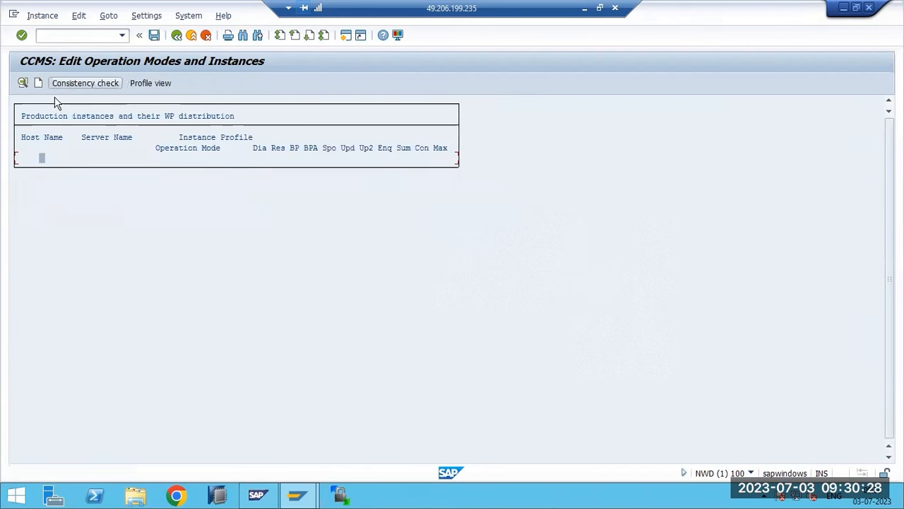
left_click(40, 85)
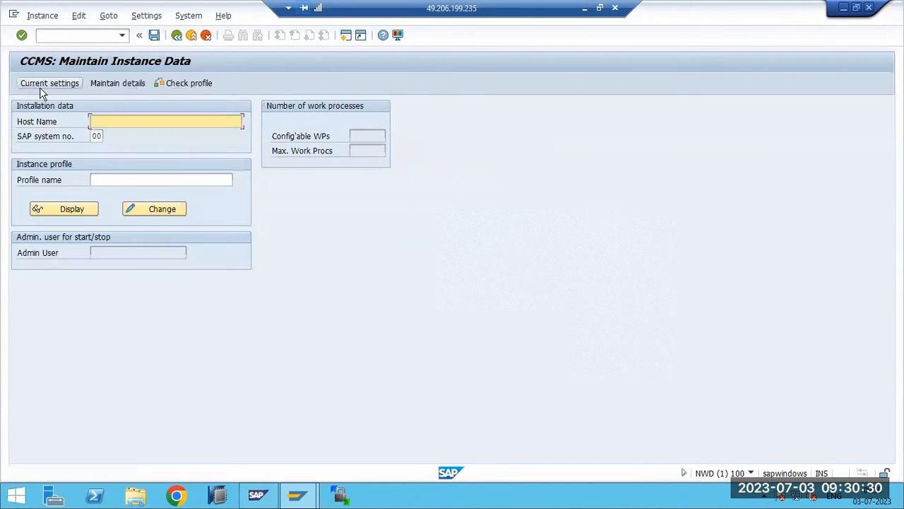
left_click(107, 179)
left_click(238, 179)
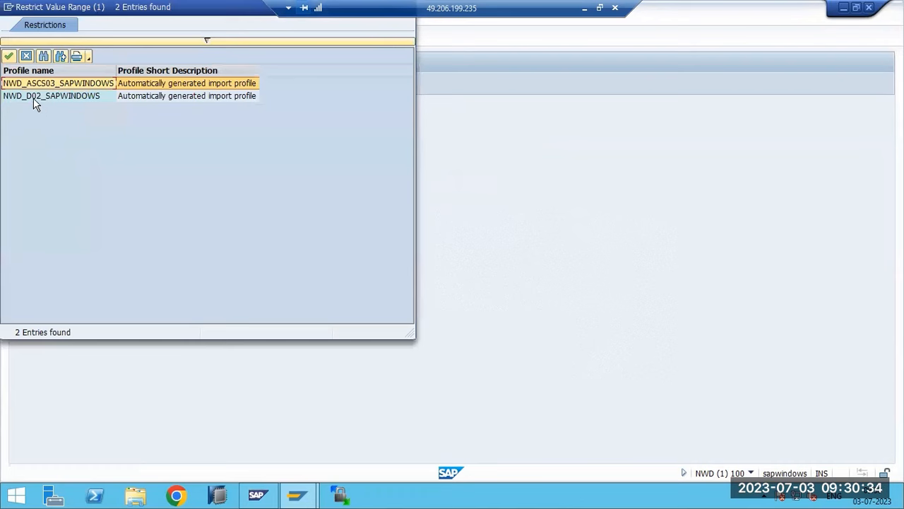
double_click(34, 98)
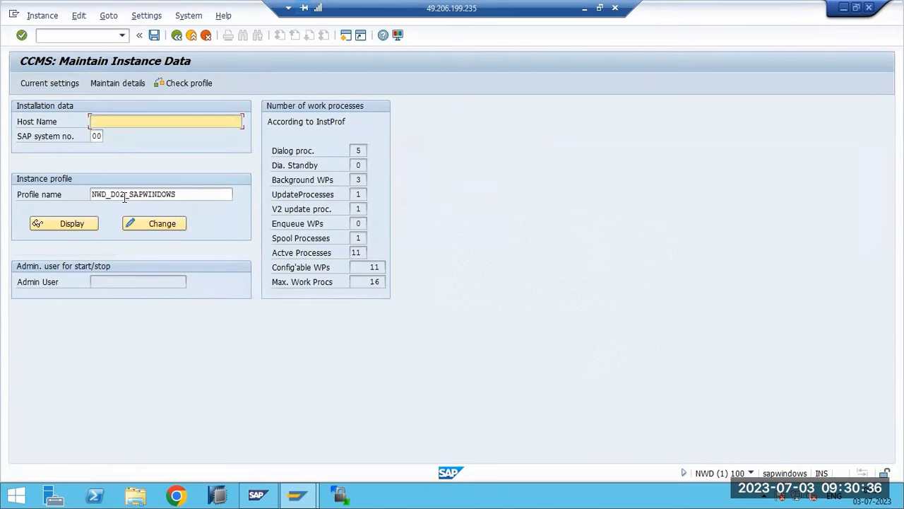
Copy the instance profile name into the host name and trim it to SAPWINDOWS
left_click_drag(187, 194, 88, 194)
key("ctrl+c")
left_click(104, 120)
key("ctrl+v")
left_click(131, 121)
key("BackSpace")
key("BackSpace")
key("BackSpace")
key("BackSpace")
key("BackSpace")
key("BackSpace")
key("BackSpace")
key("BackSpace")
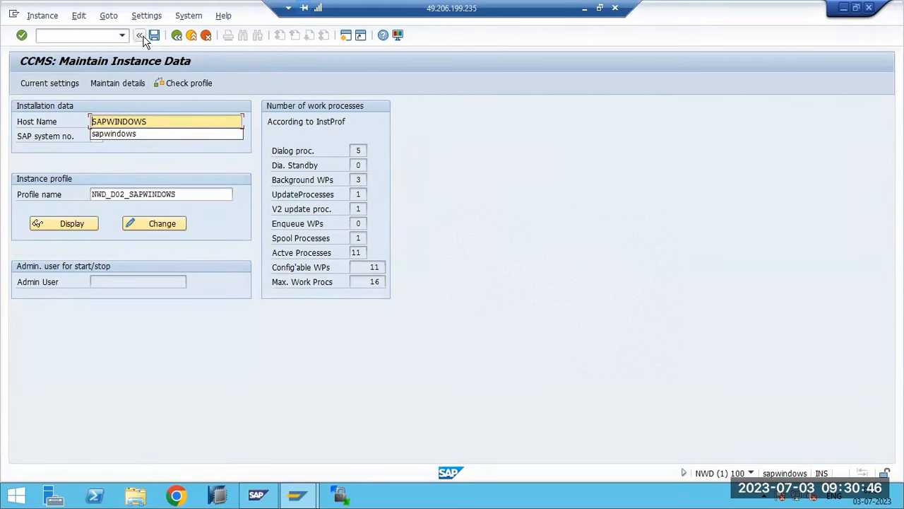
Try to save the instance data for host SAPWINDOWS and submit the remote logon to client 100
left_click(152, 36)
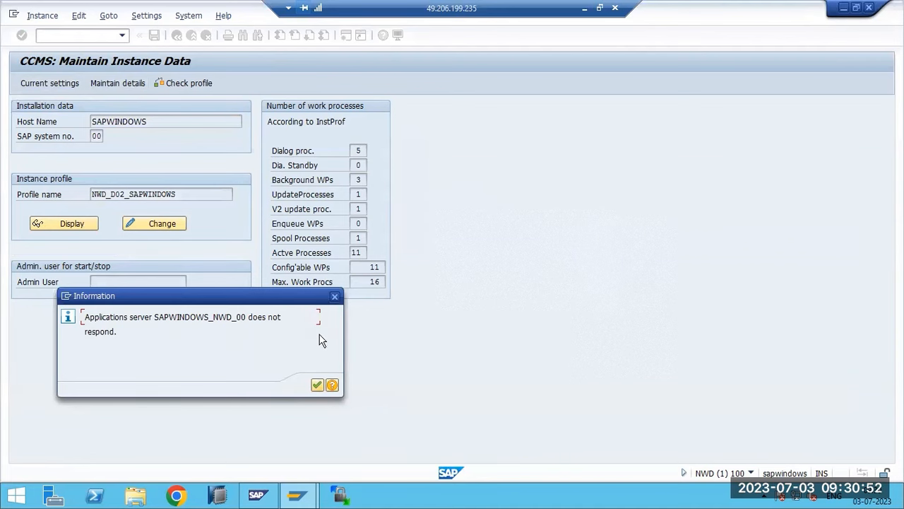
left_click(335, 296)
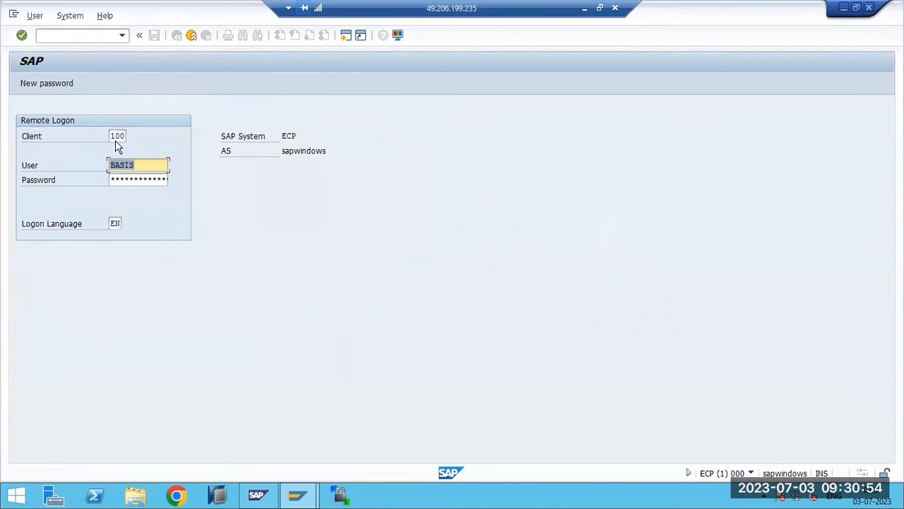
left_click(134, 178)
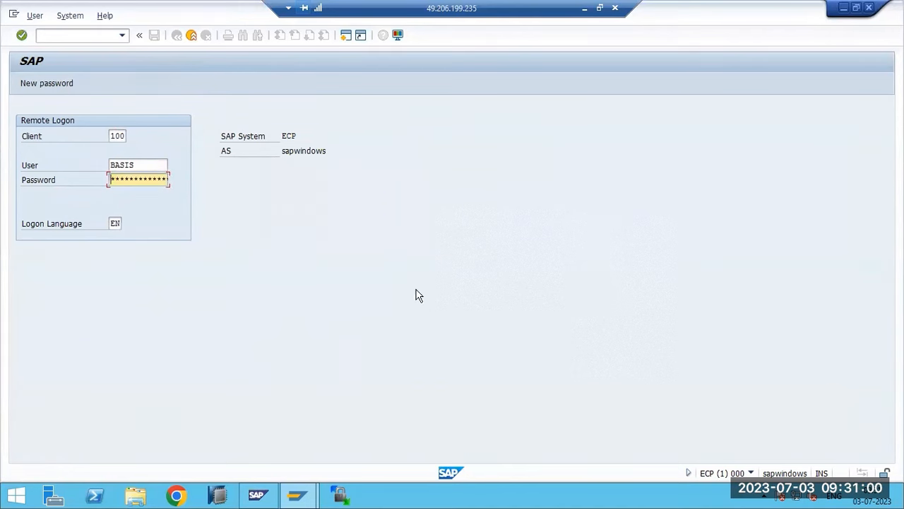
key("Return")
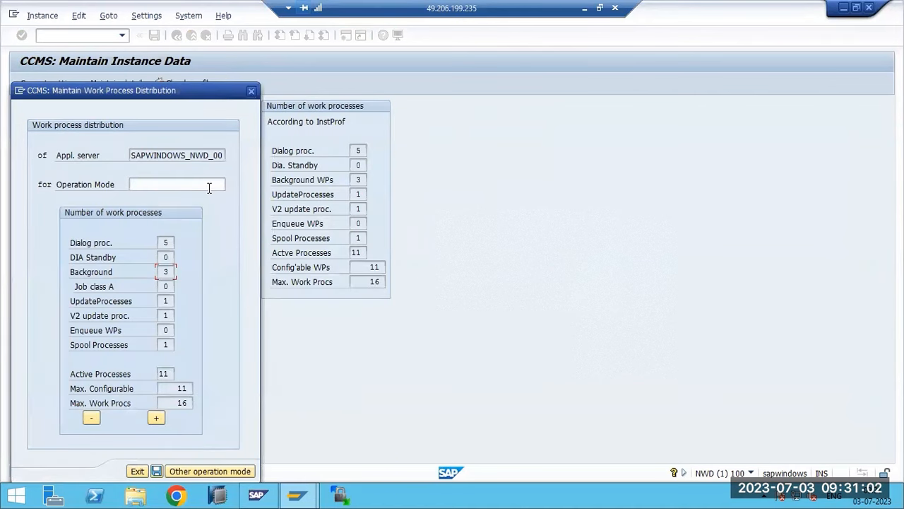
Close the work process distribution and leave the instance maintenance without saving the instance data
left_click(185, 155)
left_click(251, 90)
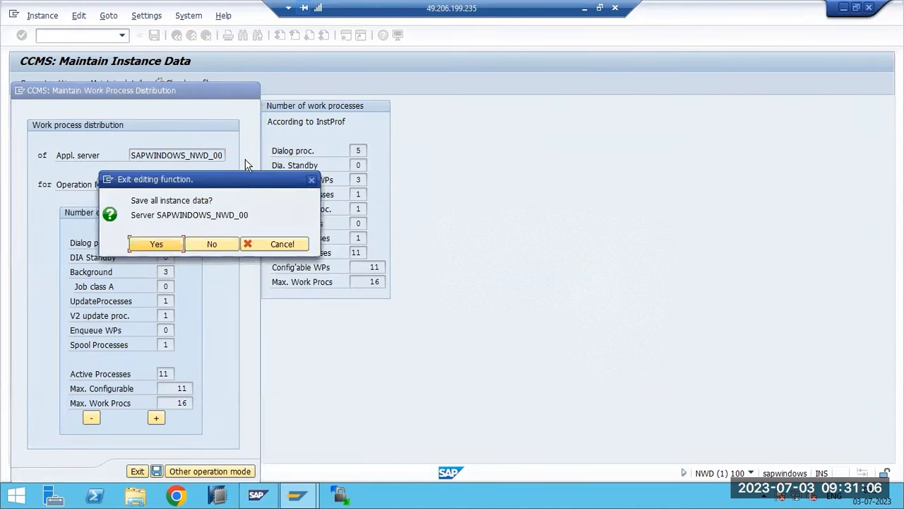
left_click(141, 255)
left_click(314, 374)
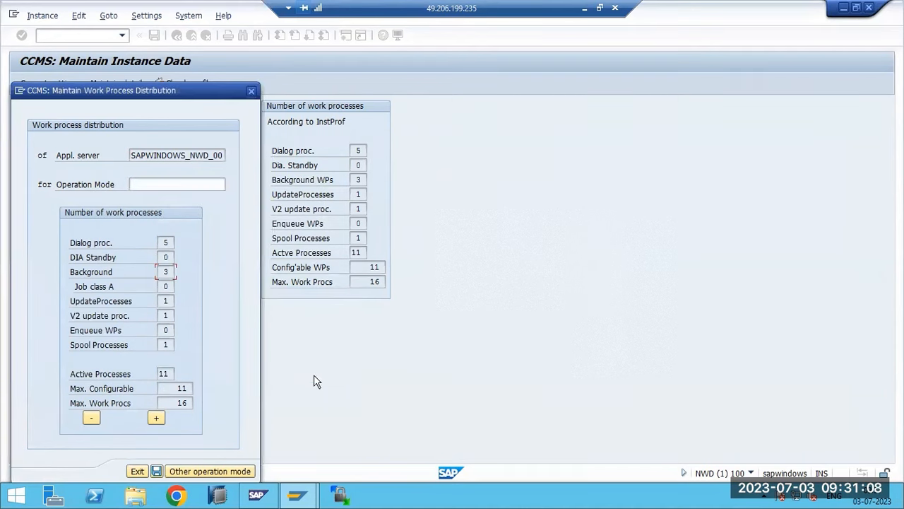
left_click(250, 94)
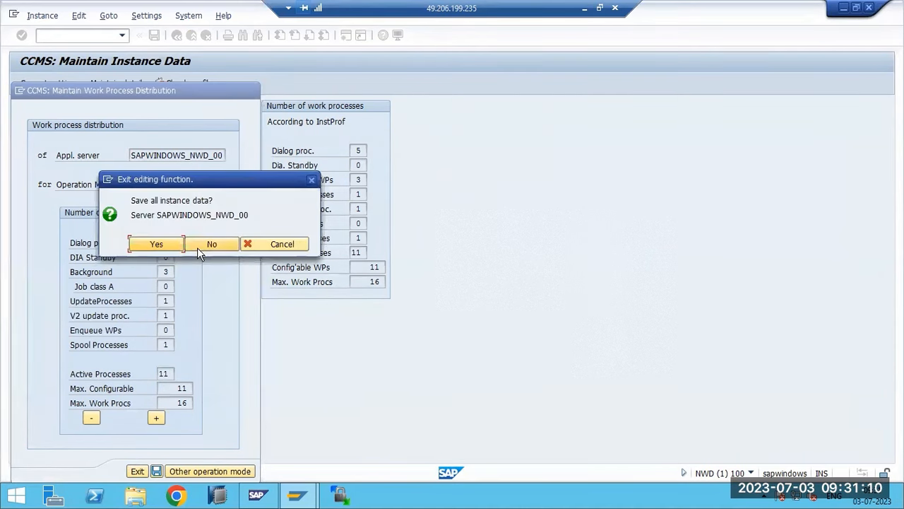
left_click(197, 247)
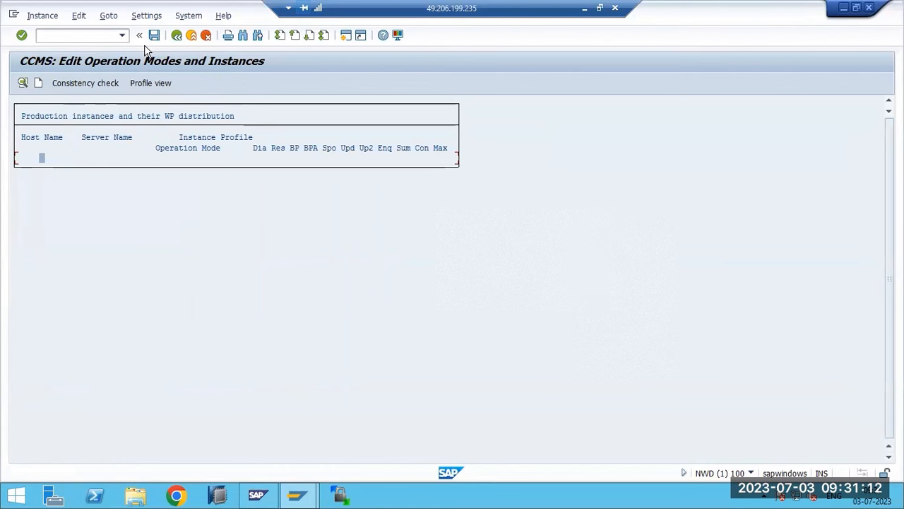
Return to the operation modes overview and delete the DAYTIME operation mode
left_click(177, 35)
left_click(43, 158)
left_click(45, 18)
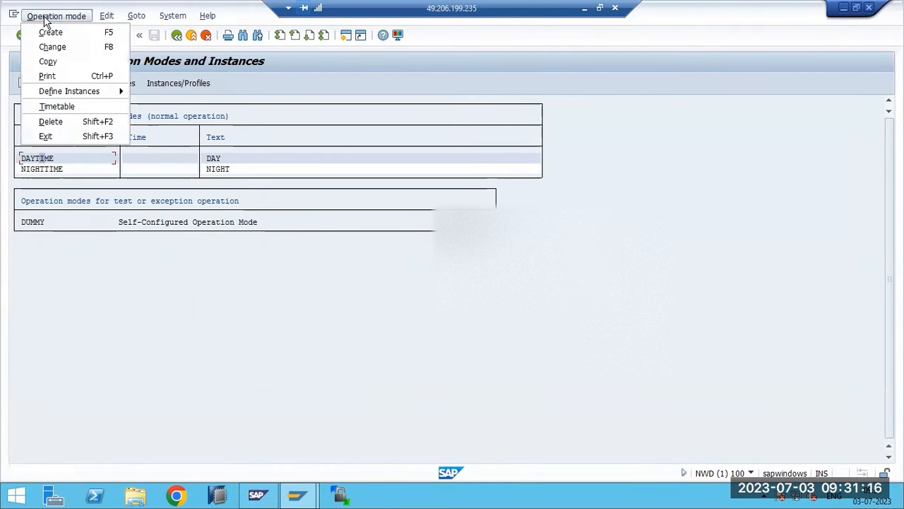
left_click(53, 118)
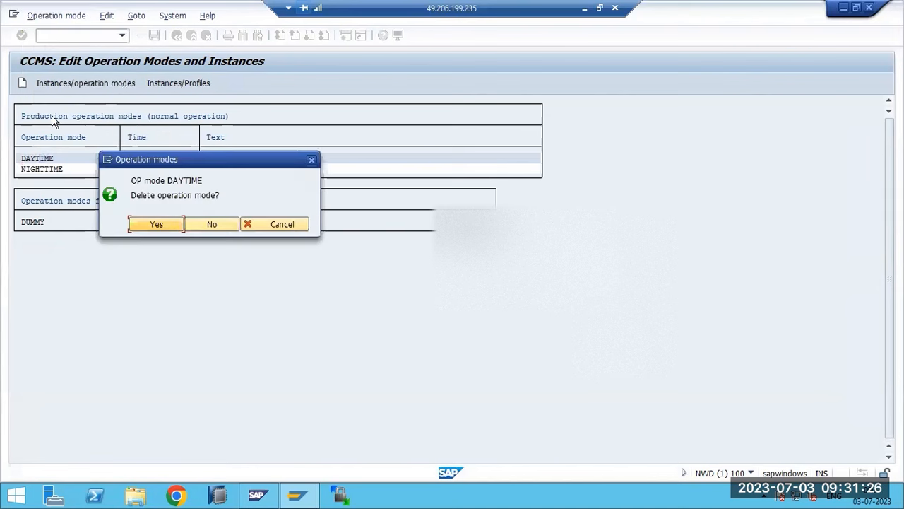
left_click(146, 226)
Delete the NIGHTTIME operation mode
left_click(44, 158)
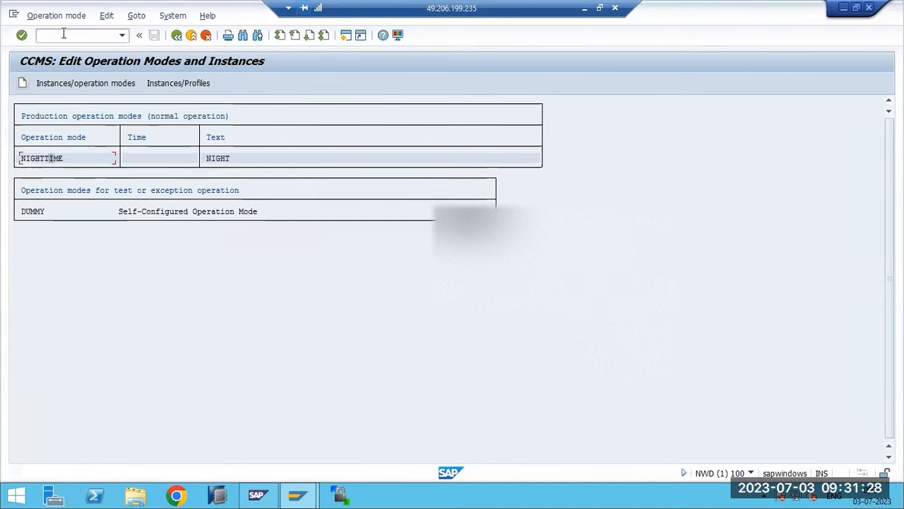
left_click(58, 16)
left_click(55, 120)
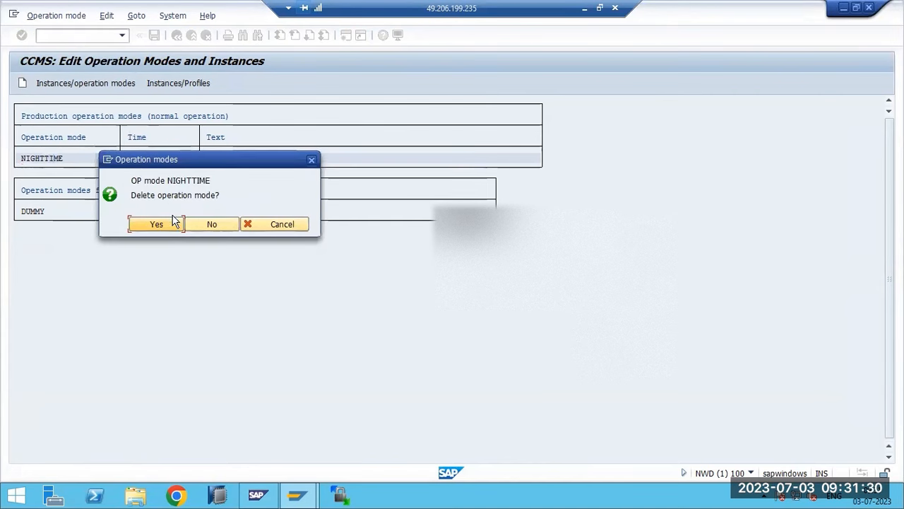
left_click(172, 224)
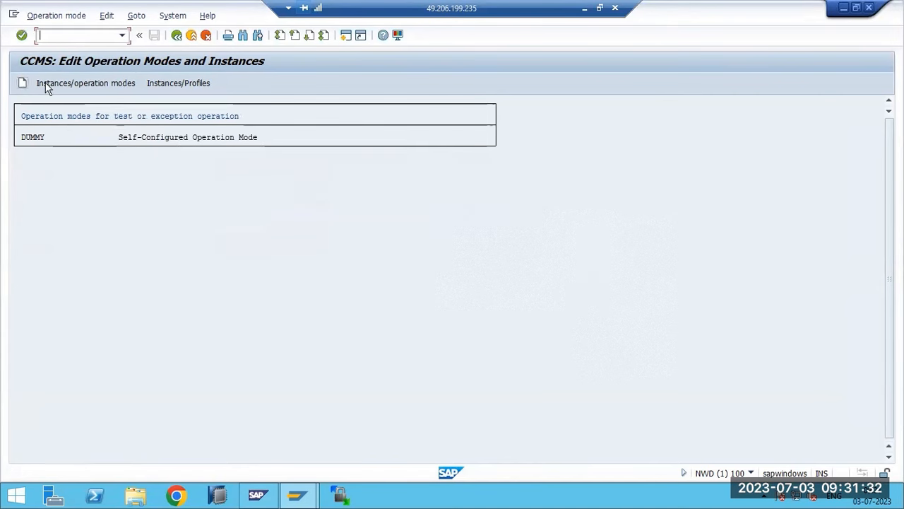
Examine the live instances and their profiles, then go back to SAP Easy Access, staying logged on
left_click(159, 84)
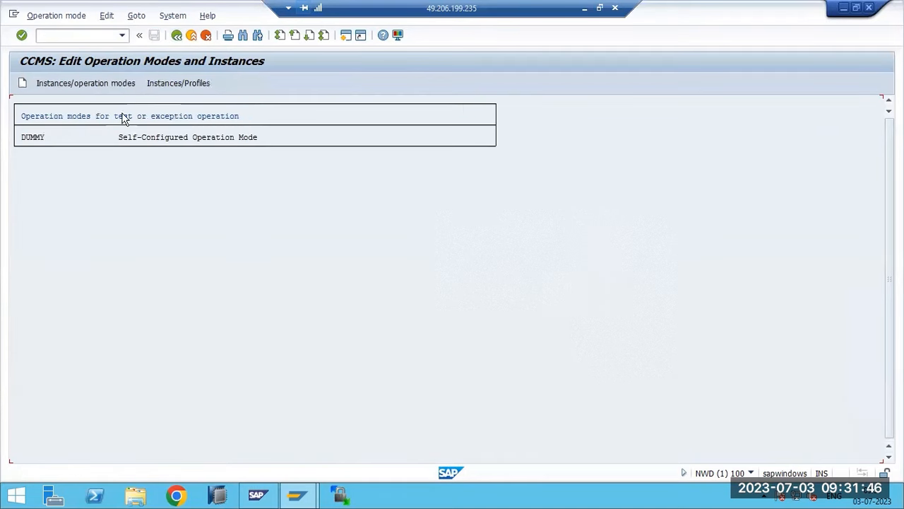
left_click(157, 84)
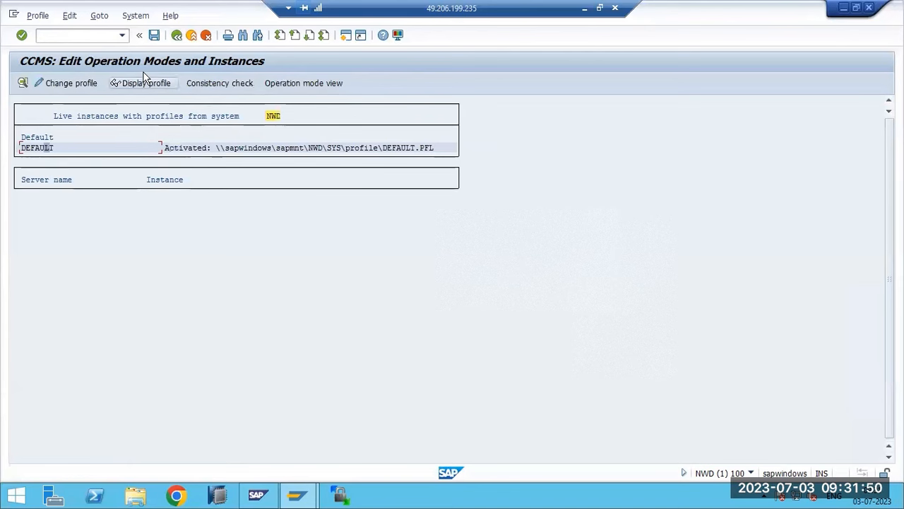
left_click(177, 34)
left_click(176, 35)
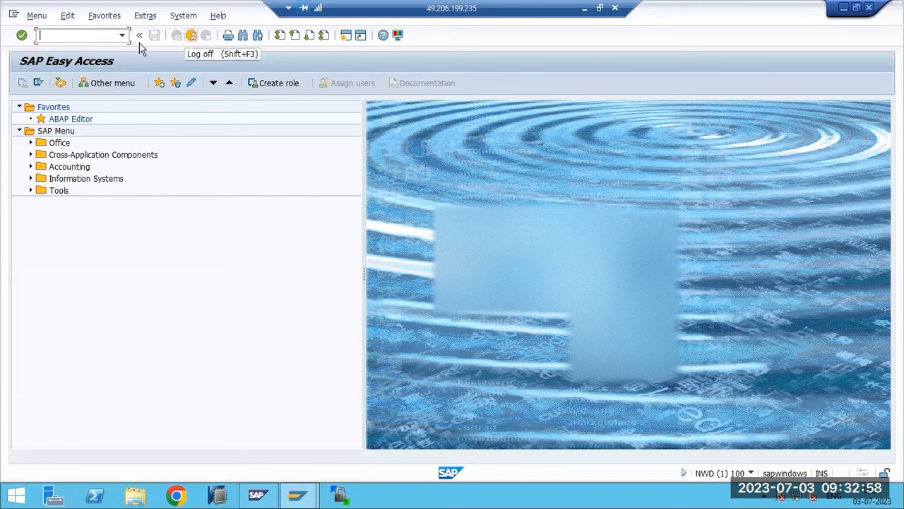
key("shift+F3")
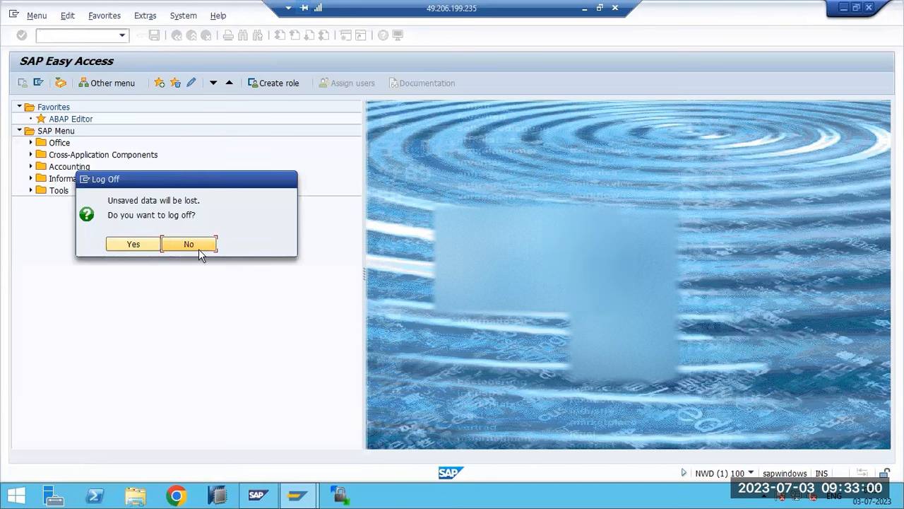
left_click(198, 247)
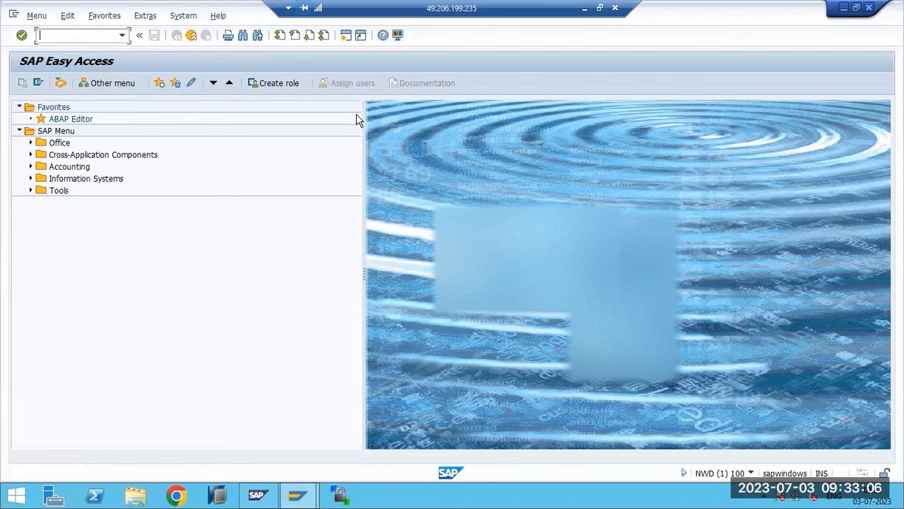
Switch to Paint and replace the operation modes notes with the heading "SAP LICENSE:" underlined with equals signs
left_click(584, 8)
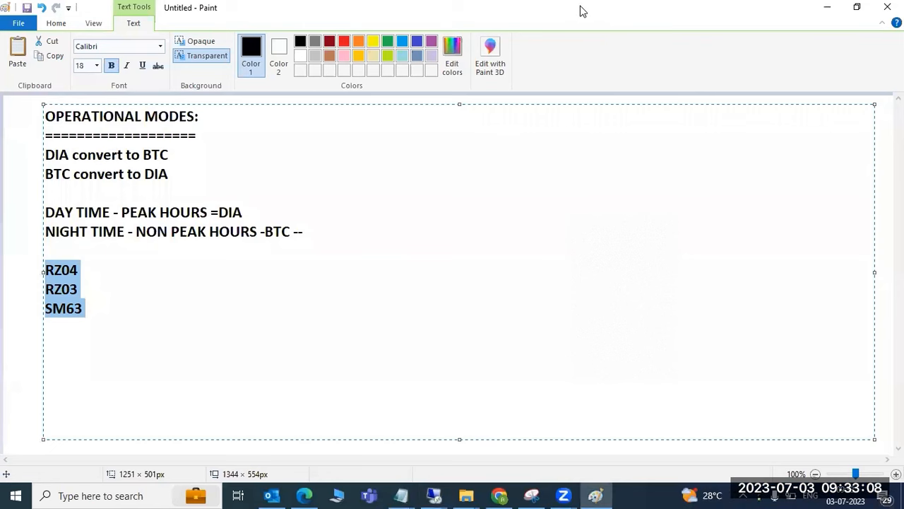
left_click_drag(162, 332, 34, 101)
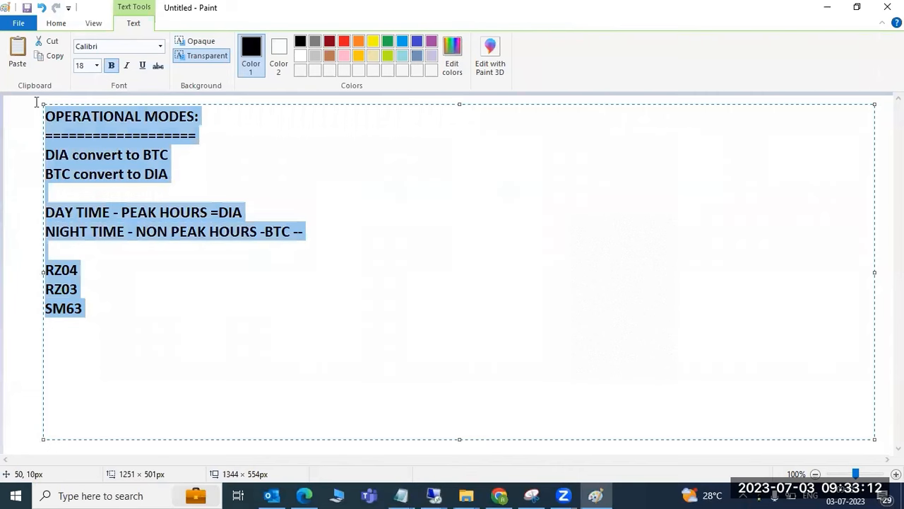
type("SAP LICENSE:")
key("Return")
type("================")
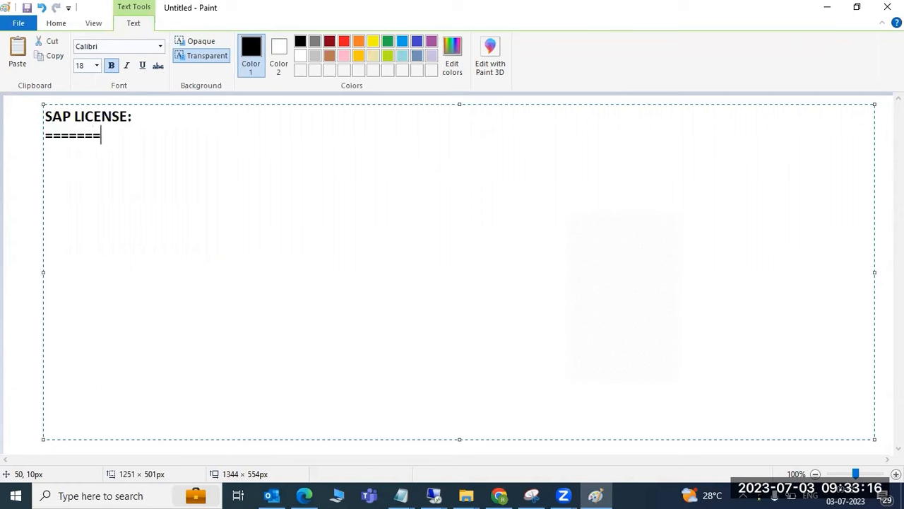
key("Return")
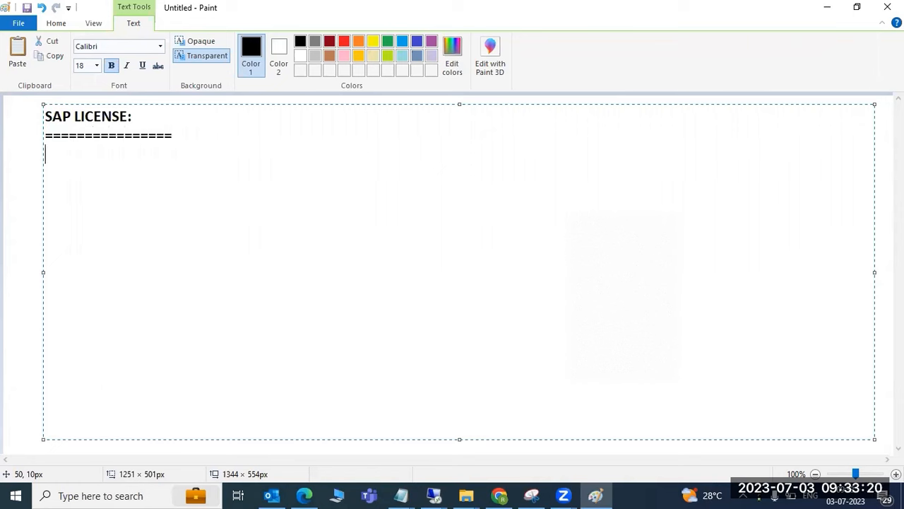
Add the line "SLICENSE TCODE for applying LICENSE SAP" below the heading, followed by a row of dashes
type("SLICENSE TCO")
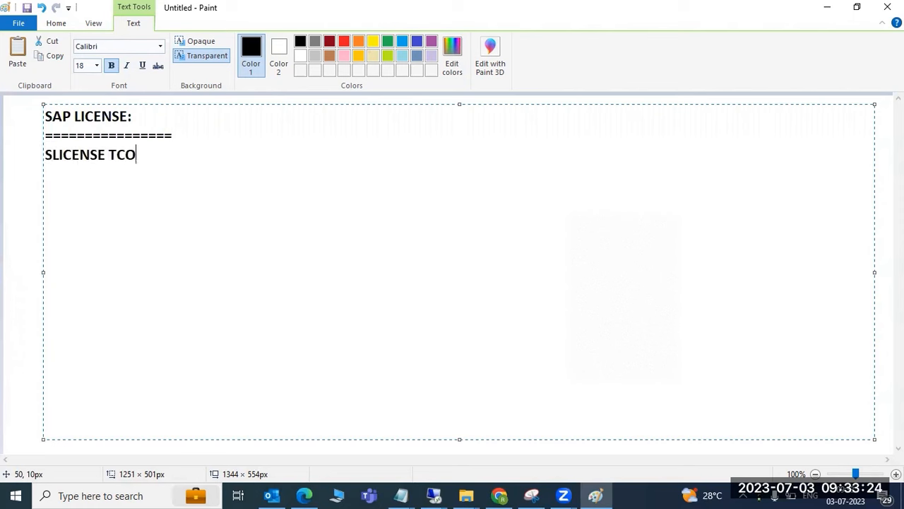
type("DE for apply")
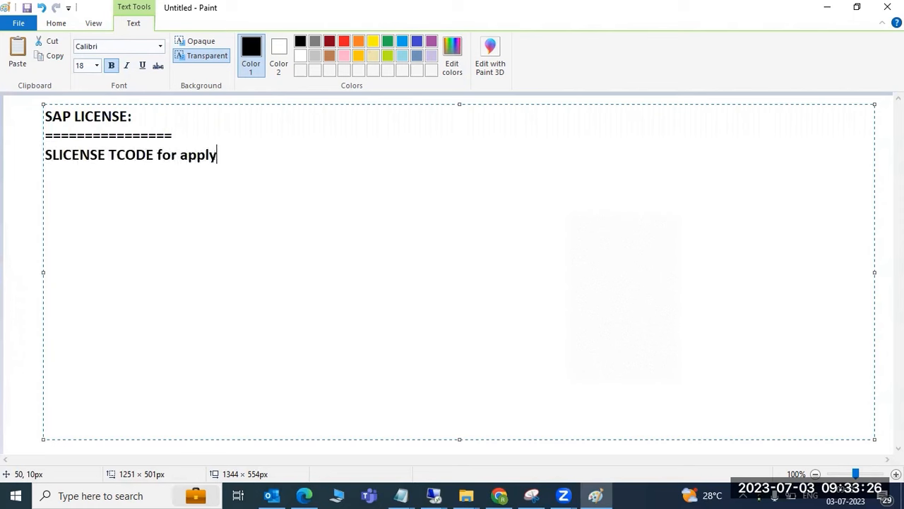
type("ing LICENSSE SAP")
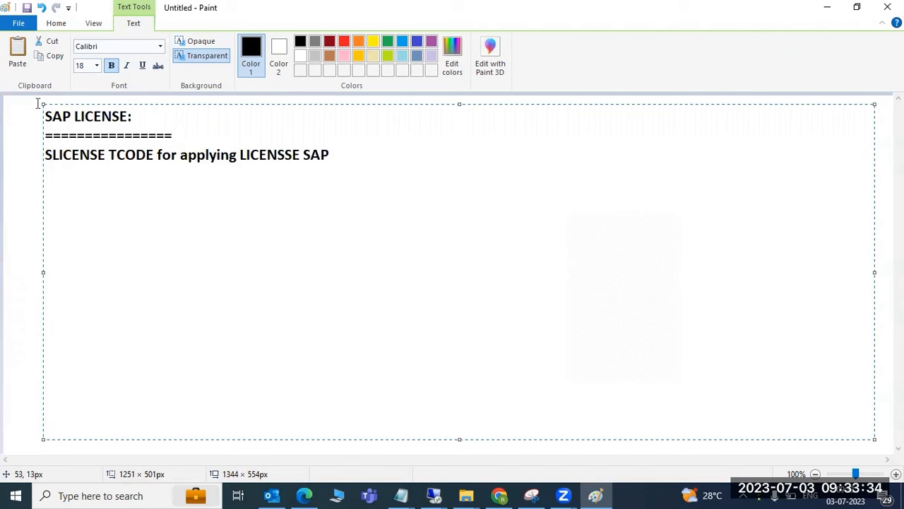
left_click(286, 152)
key("BackSpace")
left_click(345, 157)
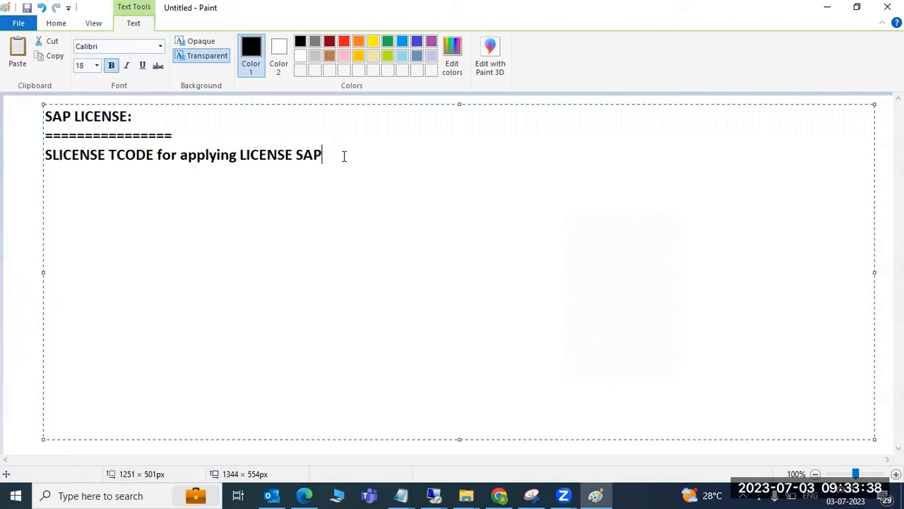
key("Return")
type("------------------------")
key("Return")
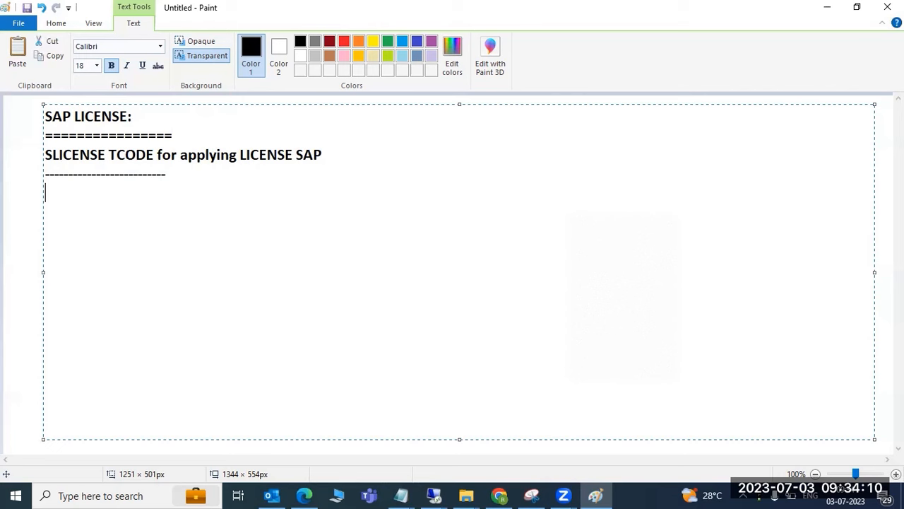
Switch back to the remote desktop session and open Google Chrome there
left_click(434, 495)
left_click(347, 434)
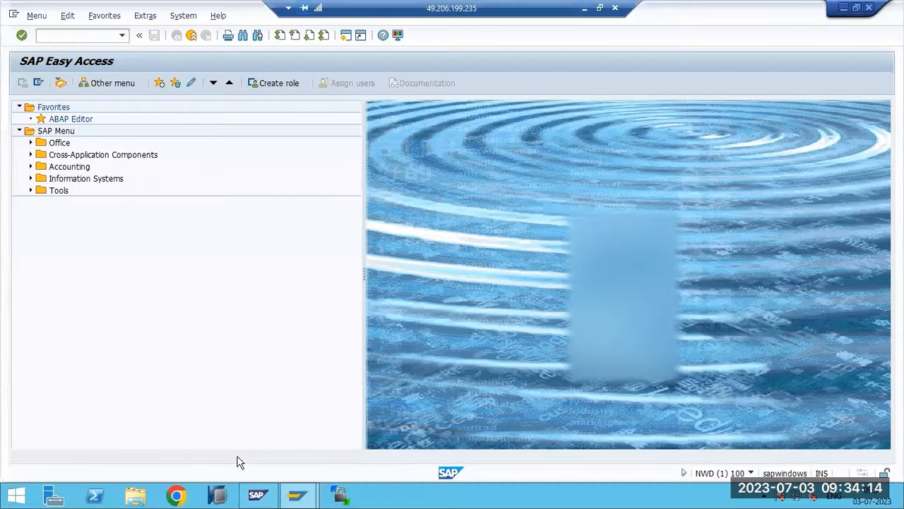
left_click(178, 496)
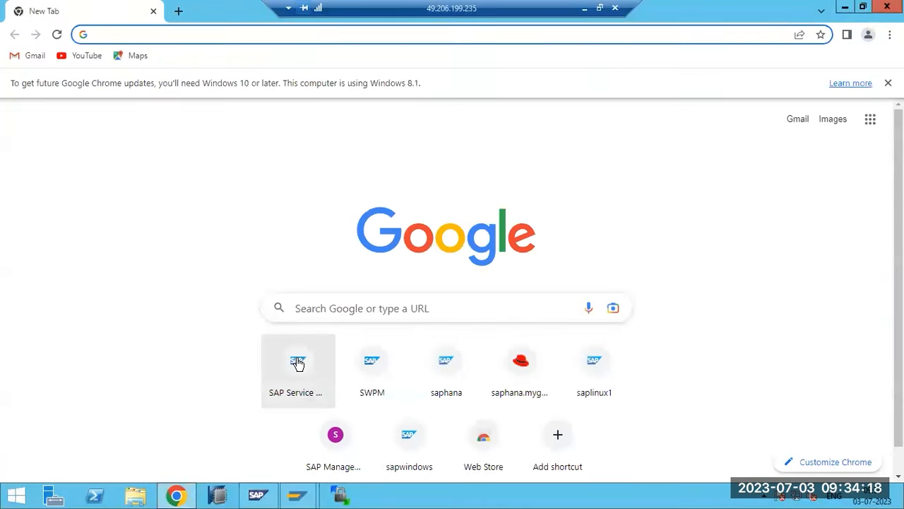
Open the SAP Support Portal from the SAP Service Marketplace page, load Request Keys in a new tab, and return to the portal tab
left_click(296, 361)
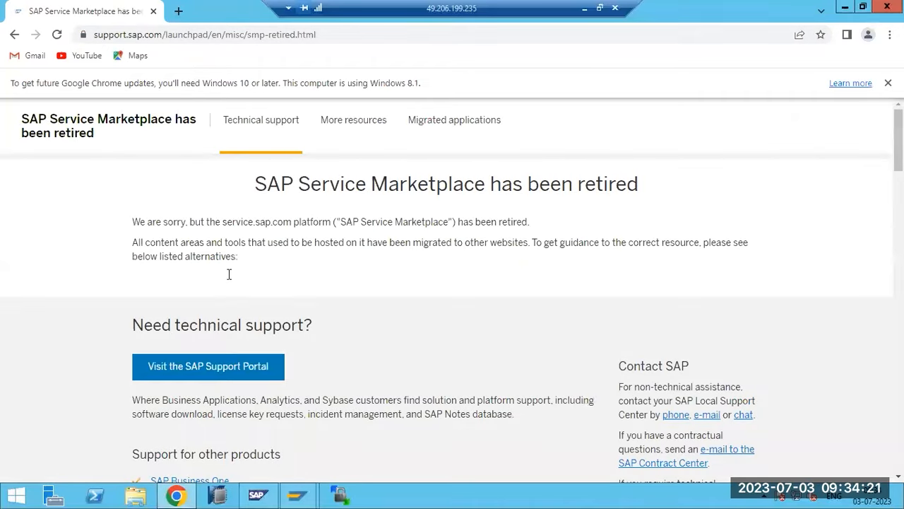
left_click(232, 366)
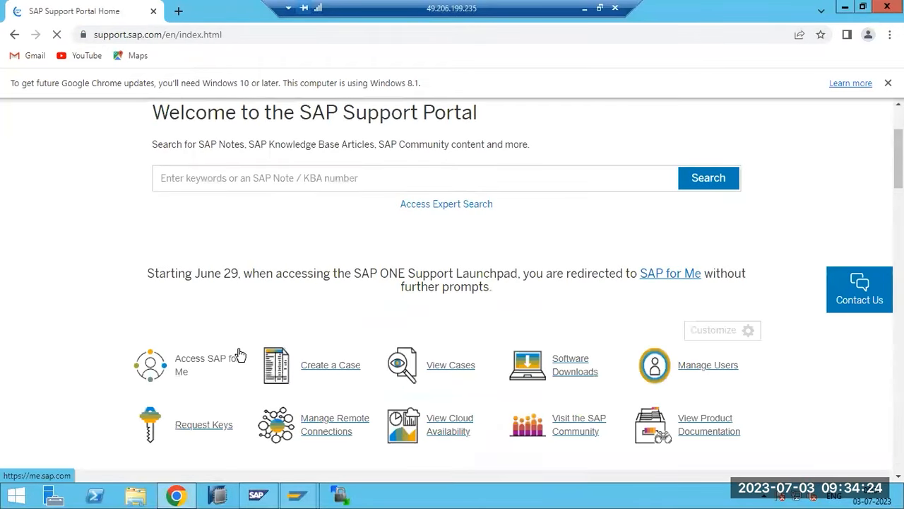
scroll(226, 339, "down", 2)
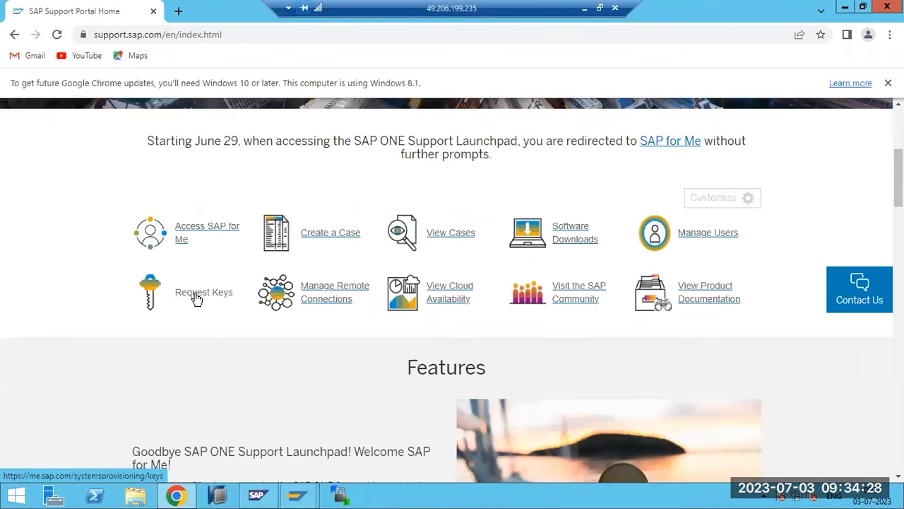
left_click(197, 298)
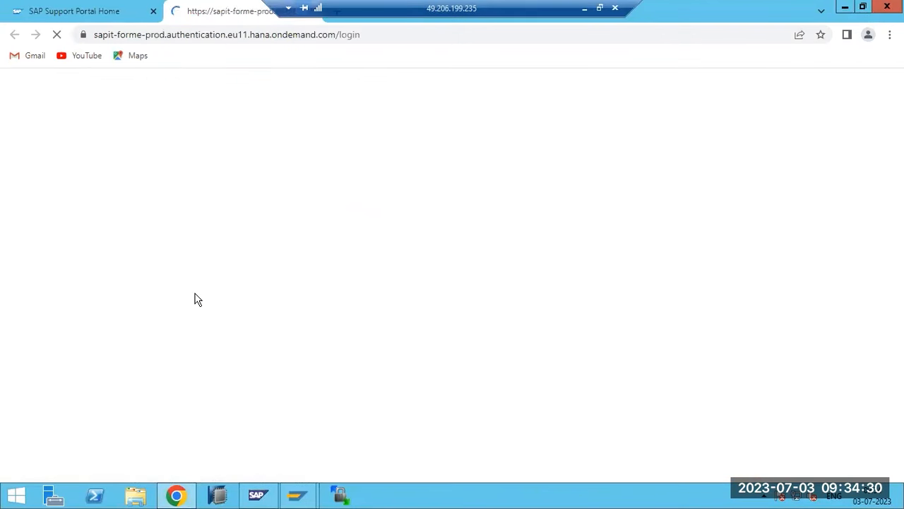
left_click(92, 10)
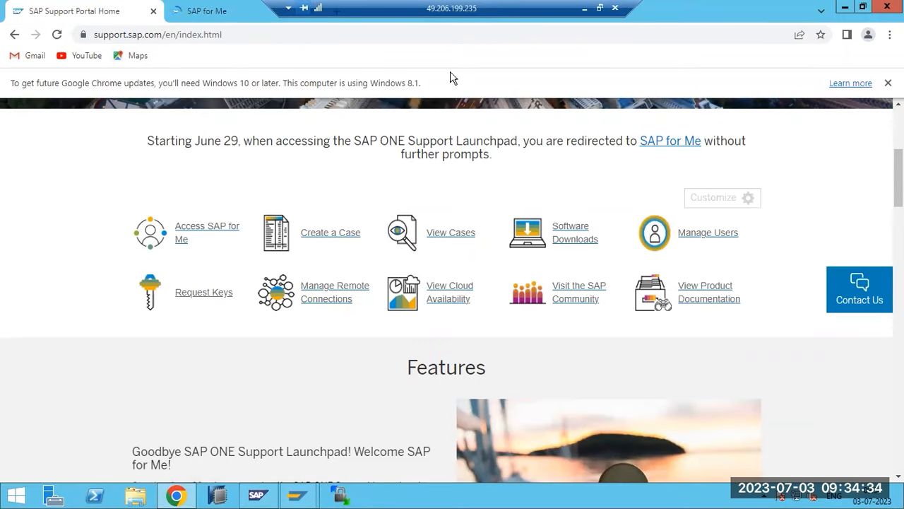
Switch to the SAP Easy Access session of NWD and open the SLICENSE transaction
mouse_move(298, 495)
left_click(319, 456)
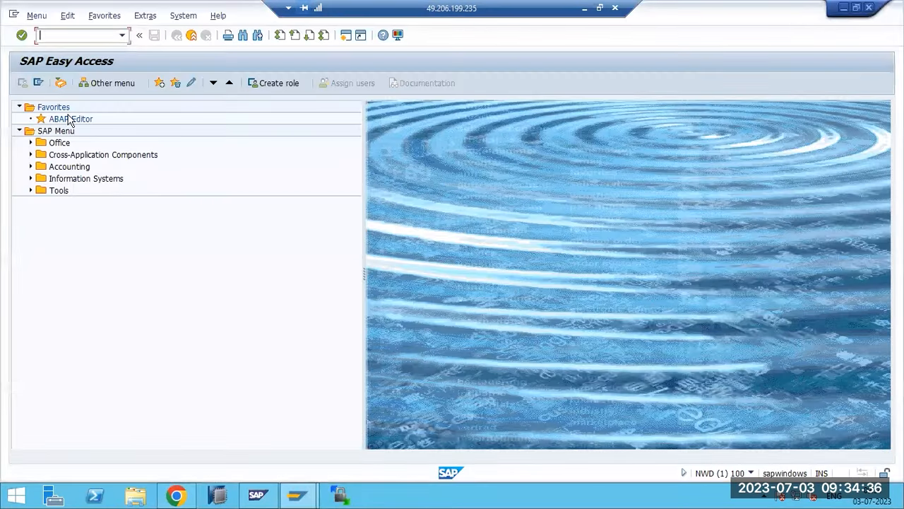
type("slicense")
key("Return")
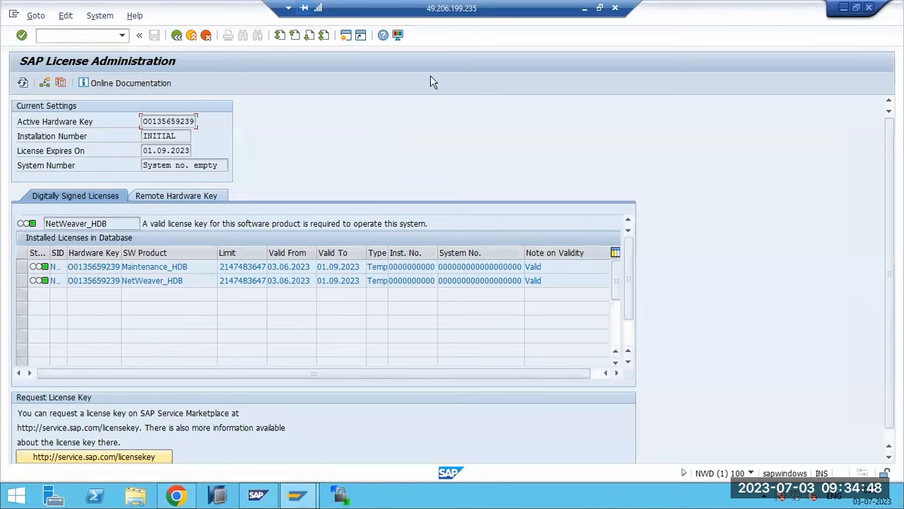
Switch to Paint and add the line "TEMP : 90 days" below the dashes, followed by a blank line
left_click(584, 8)
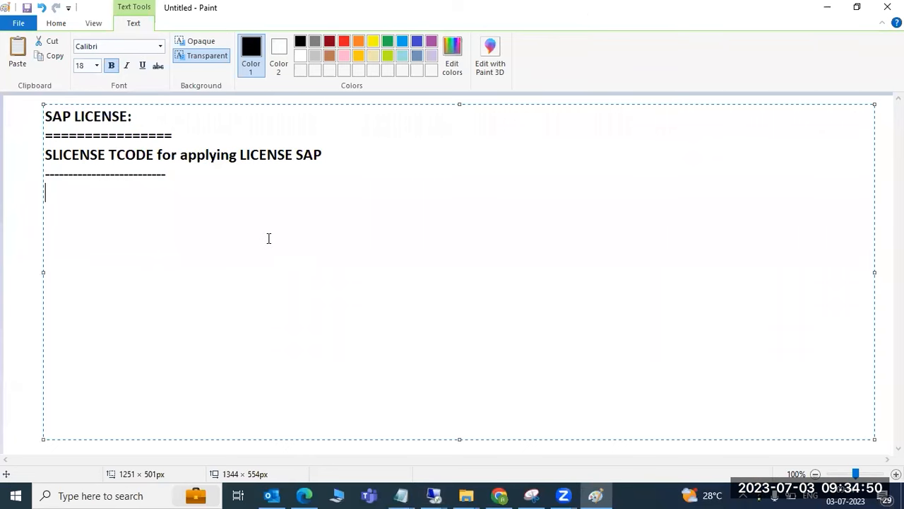
type("TEMP : 90 days")
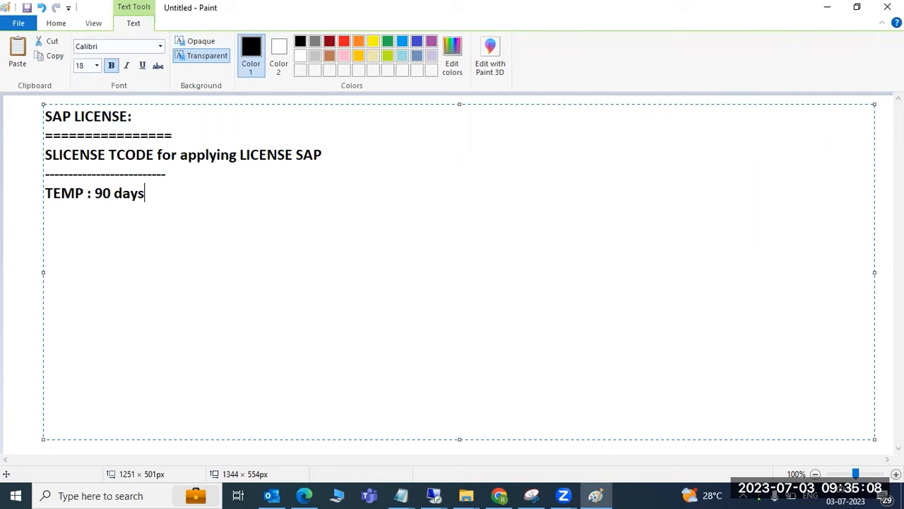
key("Return")
key("Return")
Add the lines "we need to request and apply the permanent license" and "for HARDWARE KEY", separated by a blank line
type("we need to req")
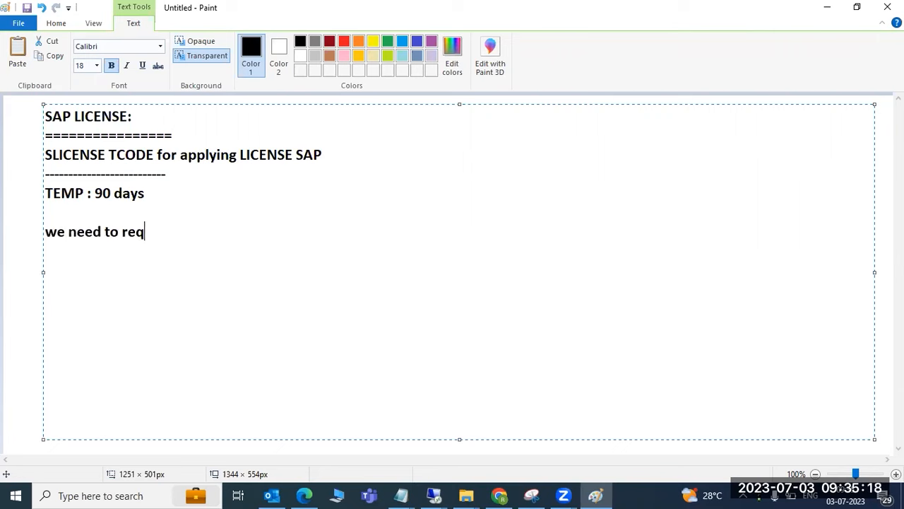
type("uest and appl")
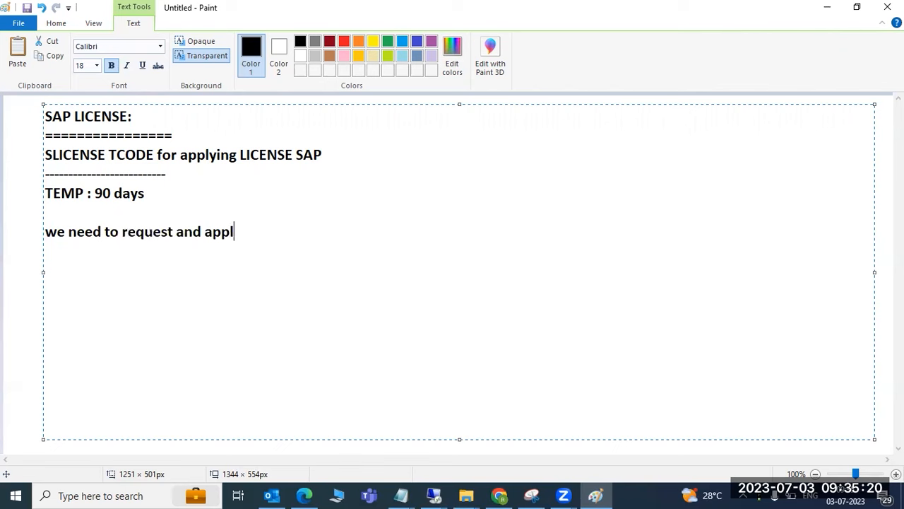
type("y the perman")
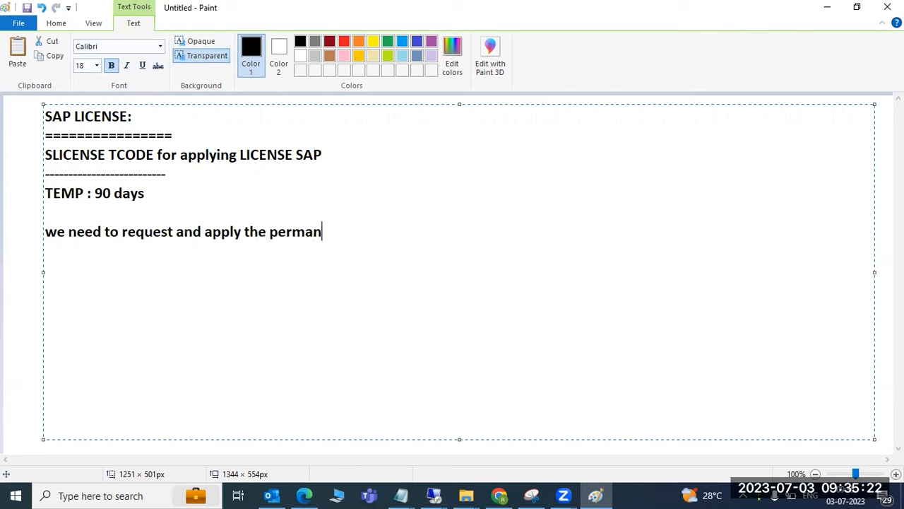
type("ent license")
key("Return")
key("Return")
type("for ")
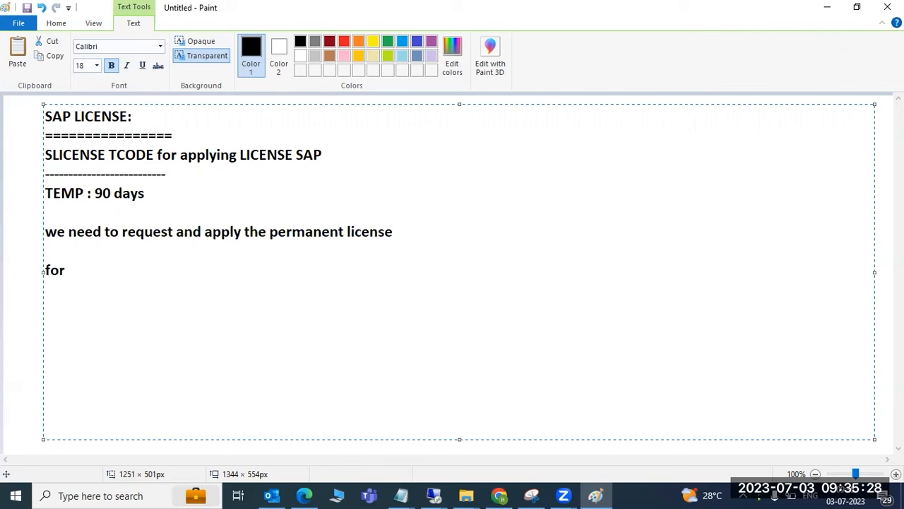
type("HARDWARE KEY")
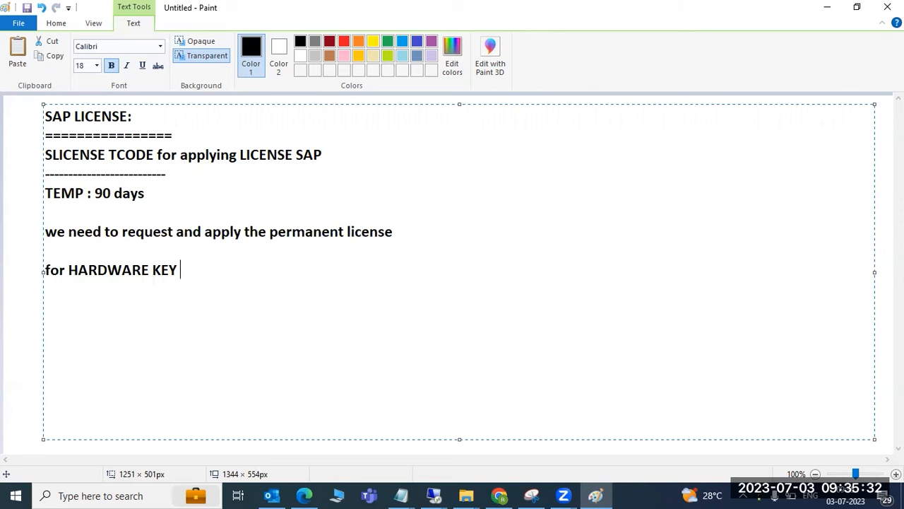
Switch back to the remote SAP License Administration window and examine the active hardware key, expiry date and license validity dates
left_click(433, 495)
left_click(380, 430)
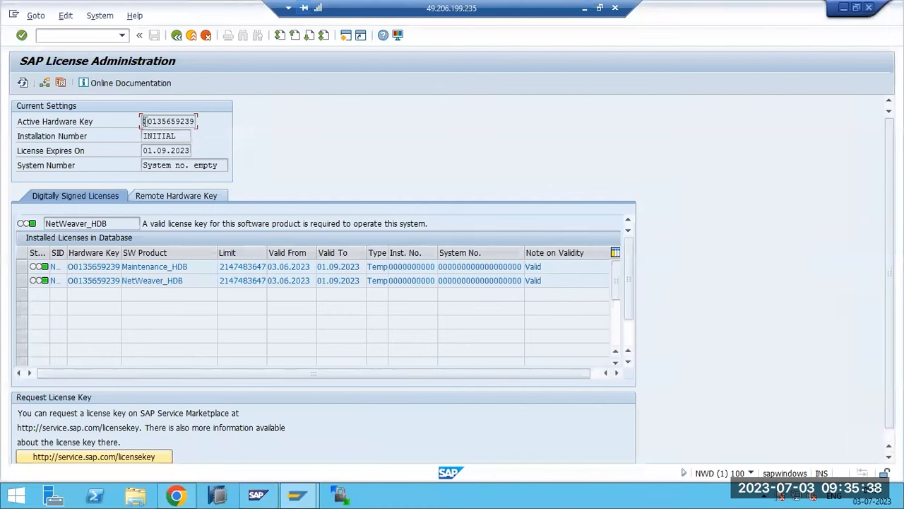
left_click_drag(144, 122, 192, 121)
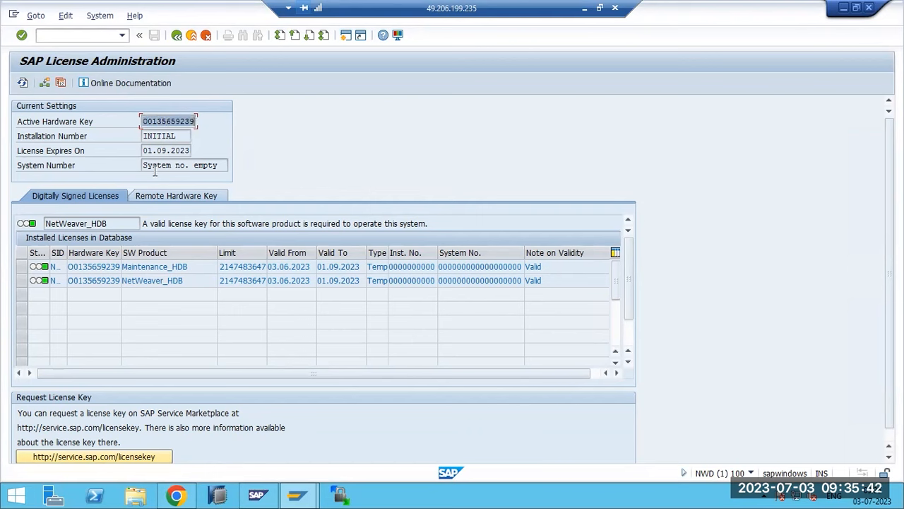
left_click_drag(145, 150, 194, 150)
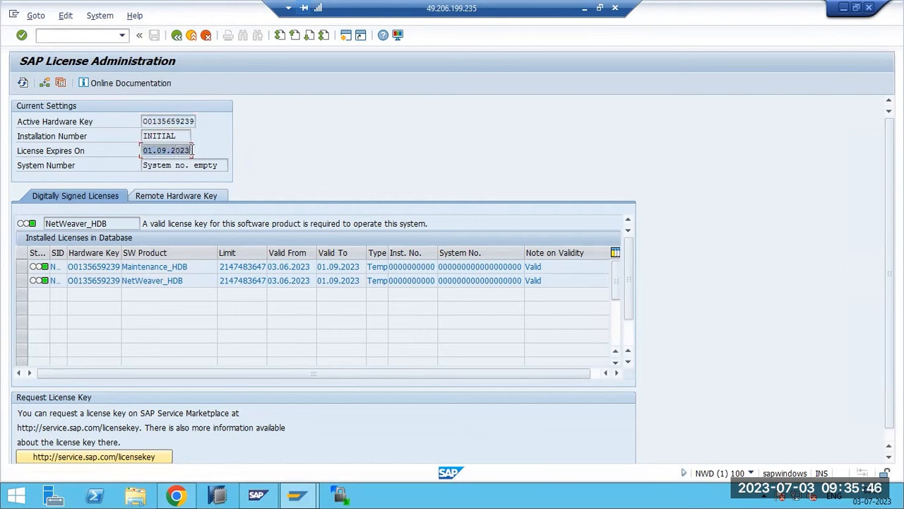
left_click(287, 267)
left_click(345, 267)
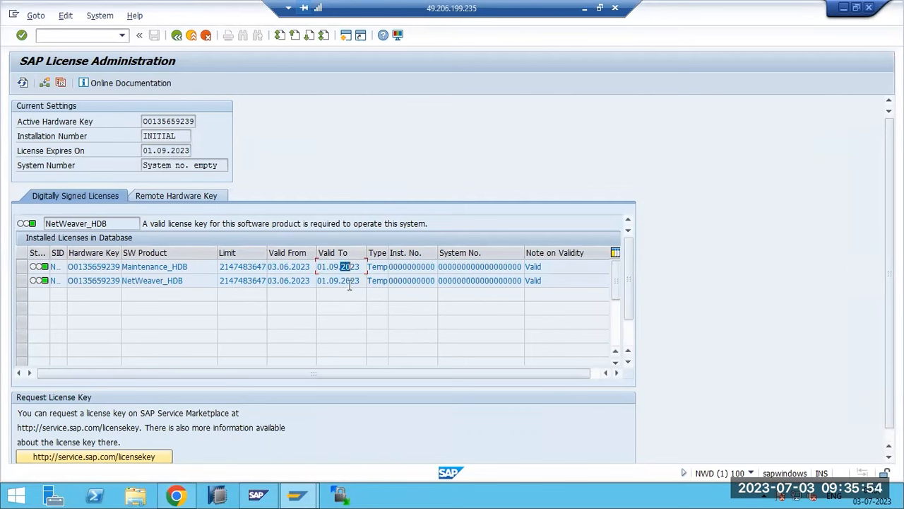
Examine the type and software product of the two installed licenses, Maintenance_HDB and NetWeaver_HDB
left_click(372, 267)
left_click_drag(379, 281, 384, 281)
left_click_drag(201, 282, 94, 282)
left_click_drag(208, 266, 127, 267)
left_click(185, 283)
left_click_drag(185, 282, 141, 283)
left_click_drag(197, 267, 137, 269)
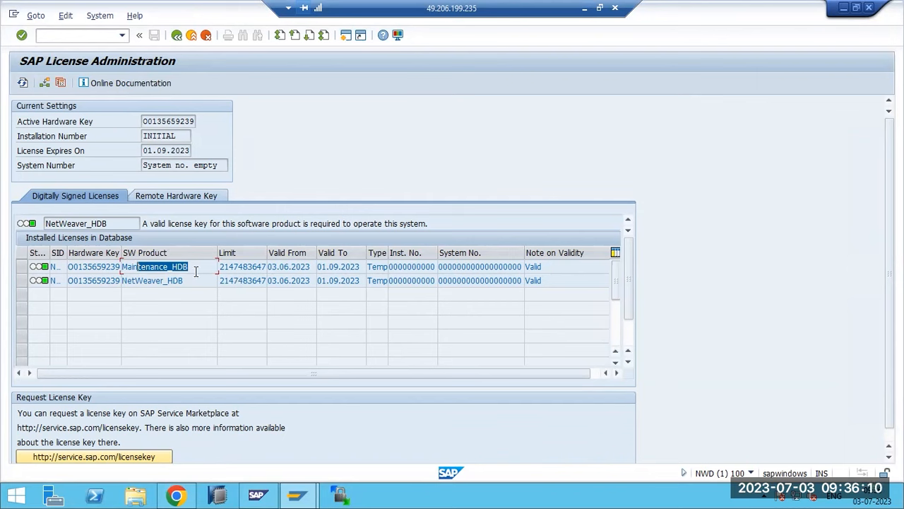
Switch to Chrome, open License Keys from the Request Keys page, and return to the SAP Support Portal home tab
left_click(176, 496)
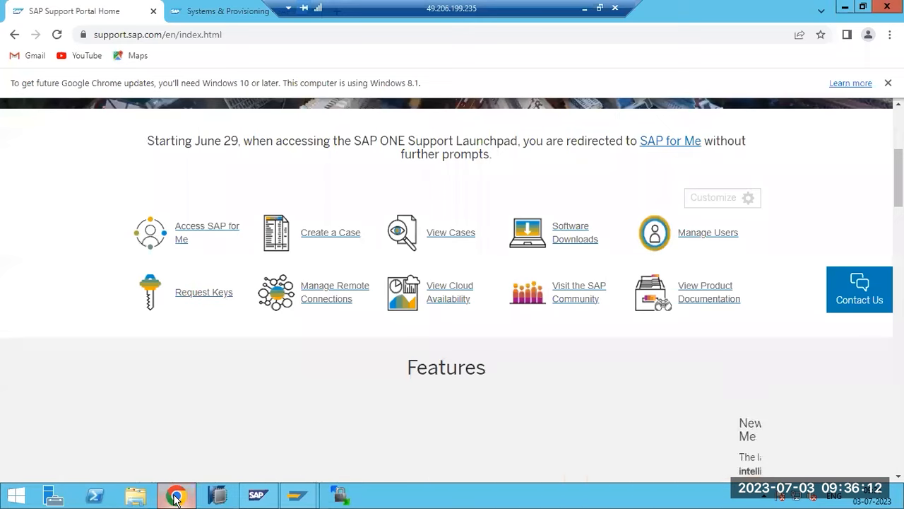
left_click(193, 296)
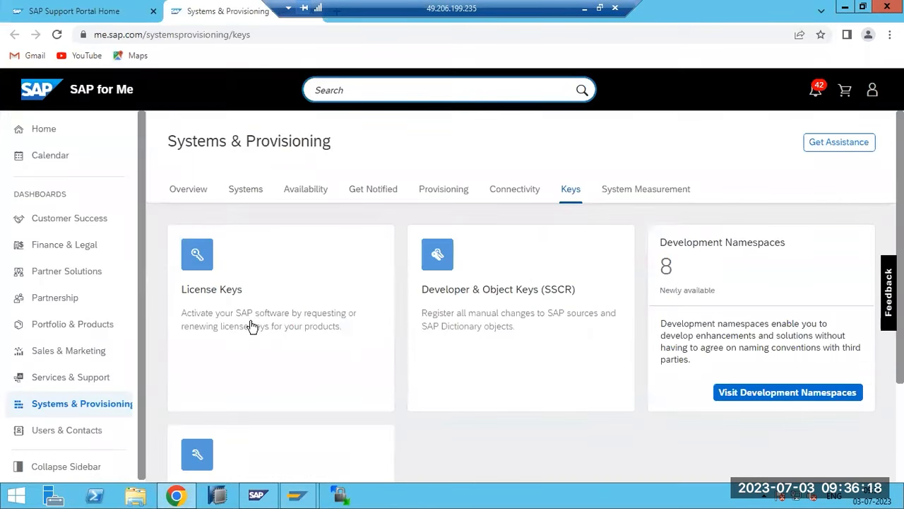
left_click(230, 269)
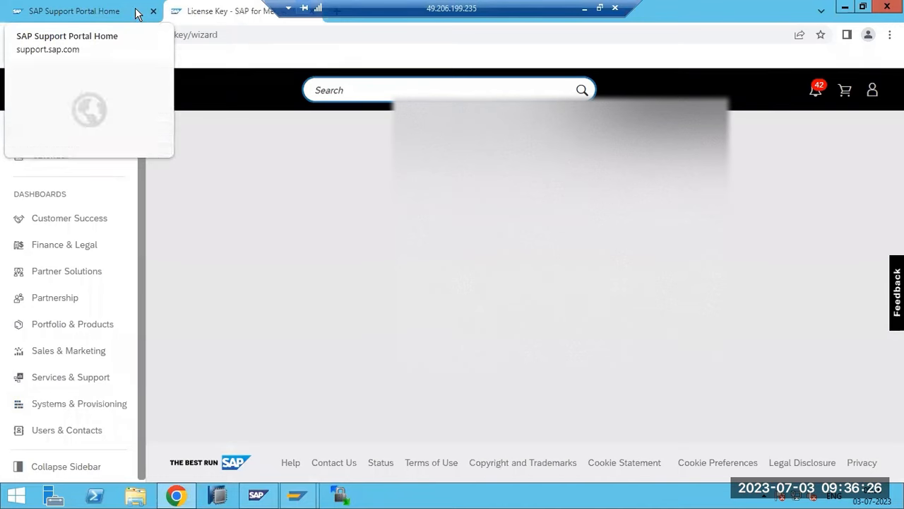
left_click(131, 11)
Switch to SAP Logon and log on to SAP ECC PRODUCTION on HANA DB, client 100, as basis with the account password
mouse_move(298, 499)
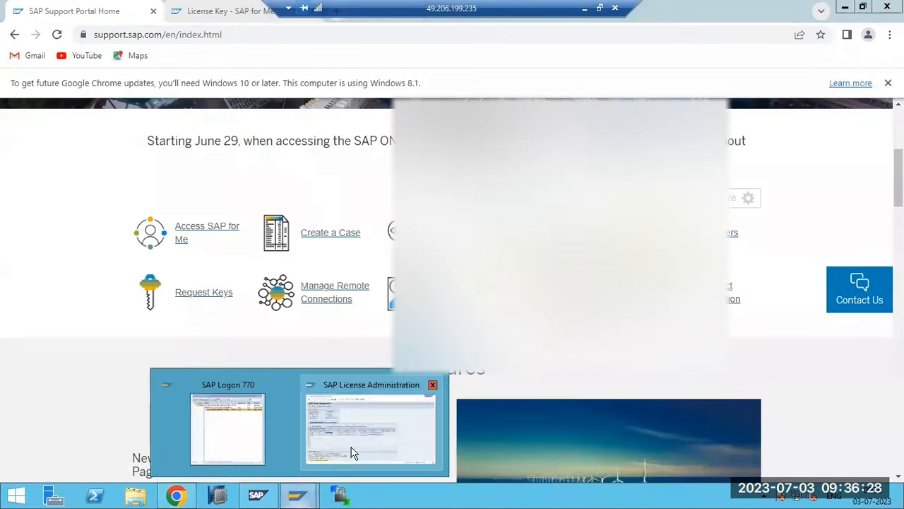
left_click(351, 453)
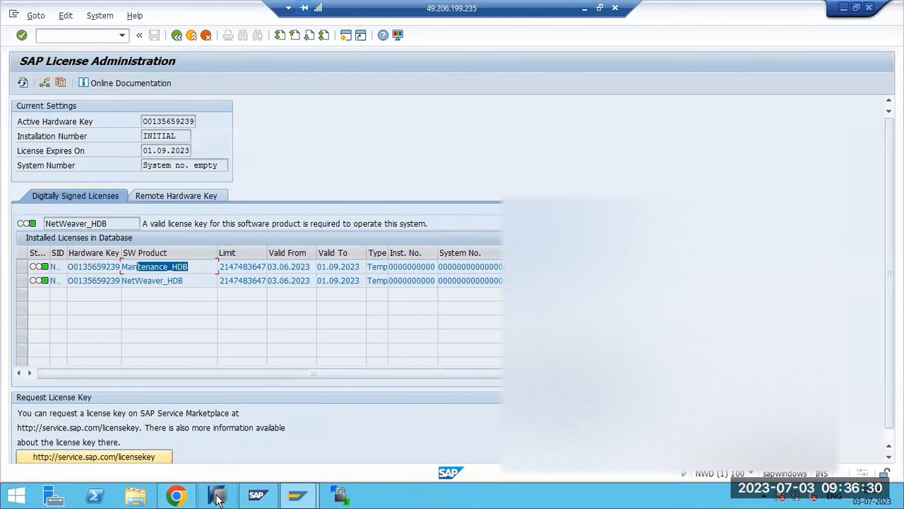
left_click(297, 494)
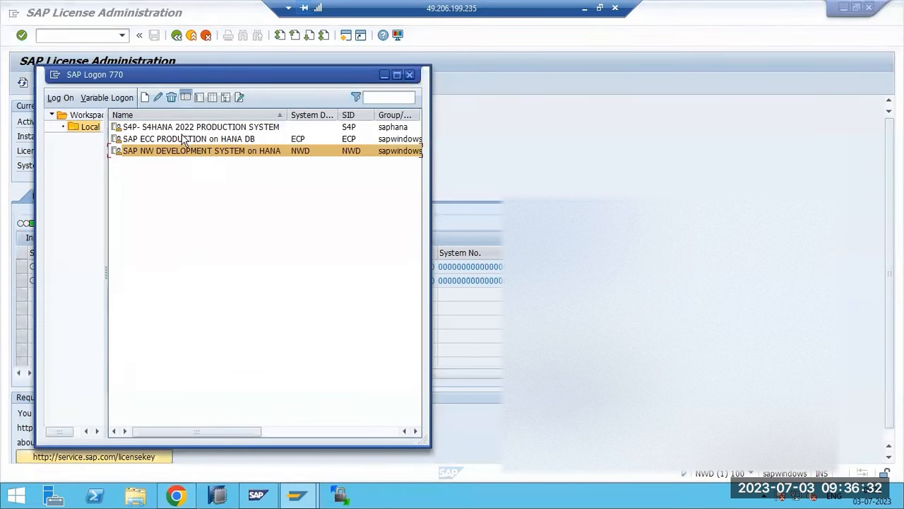
double_click(173, 139)
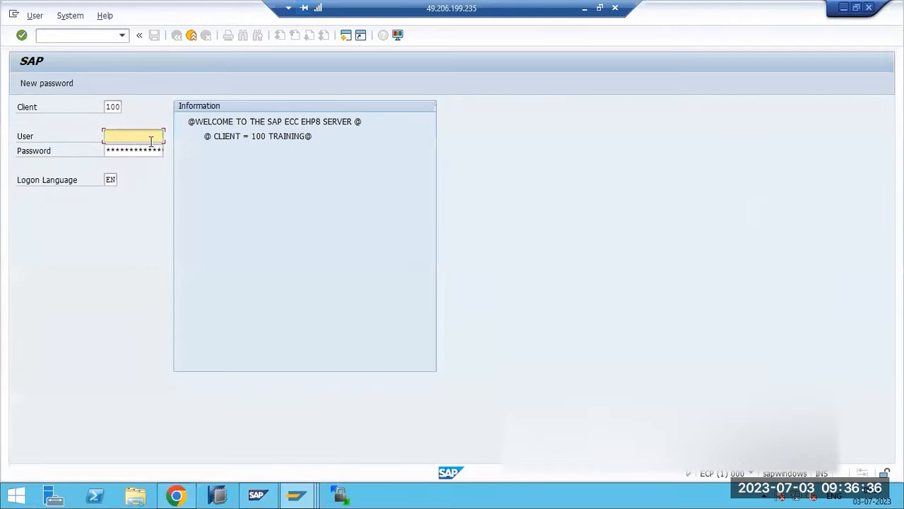
type("b")
left_click(116, 154)
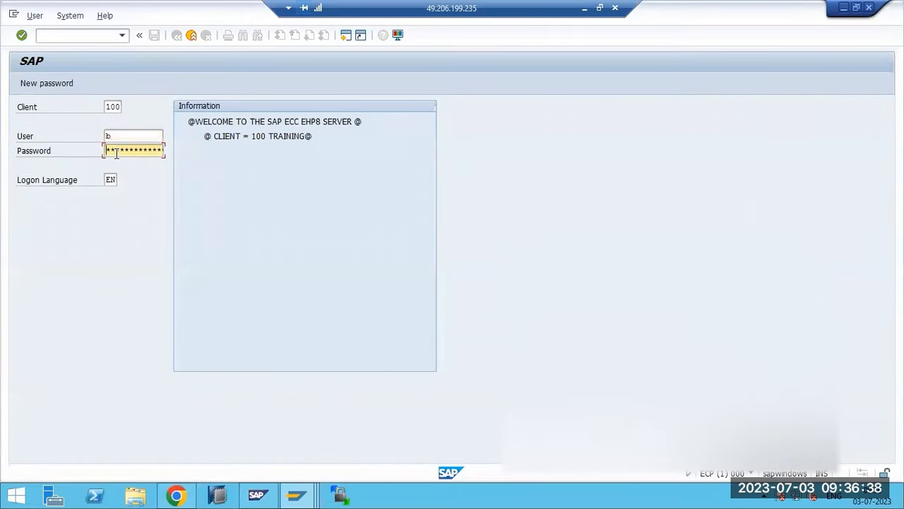
left_click(117, 136)
type("a")
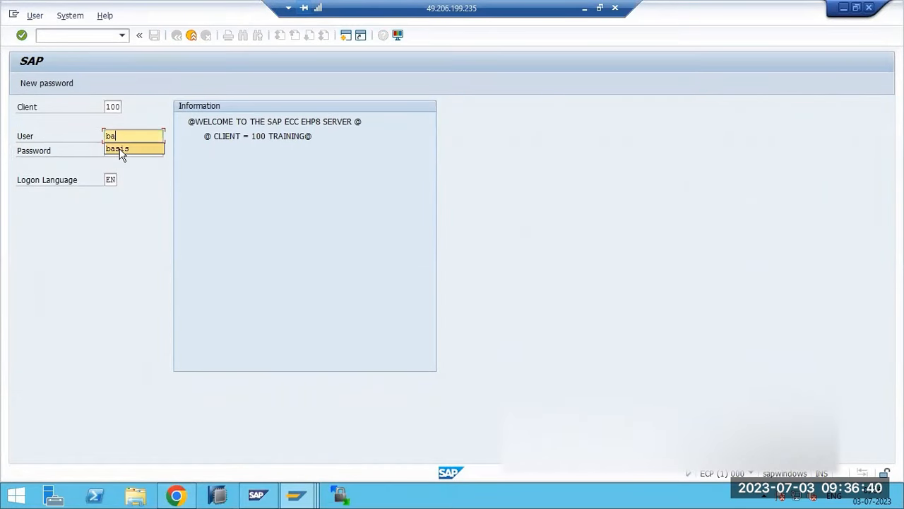
left_click(122, 150)
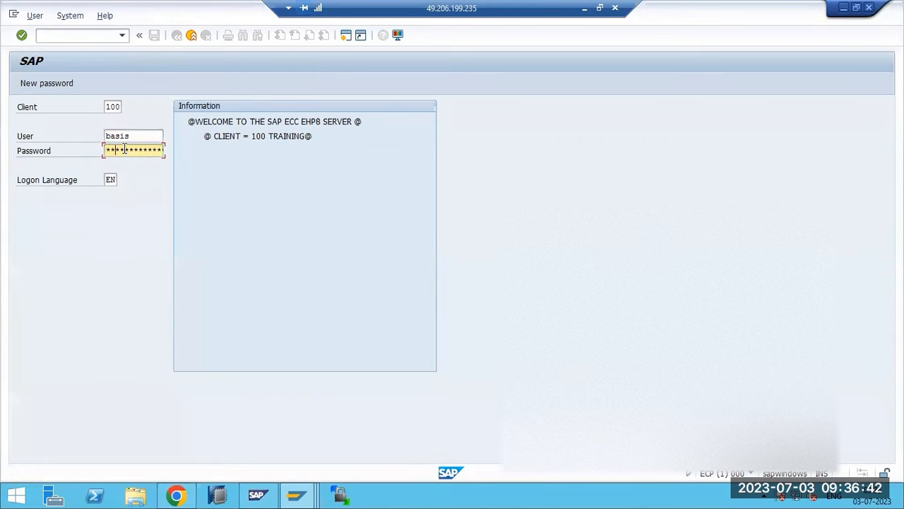
key("Return")
Open the SLICENSE transaction in the ECP system and examine the license expiry date in the current settings
type("slicense")
key("Return")
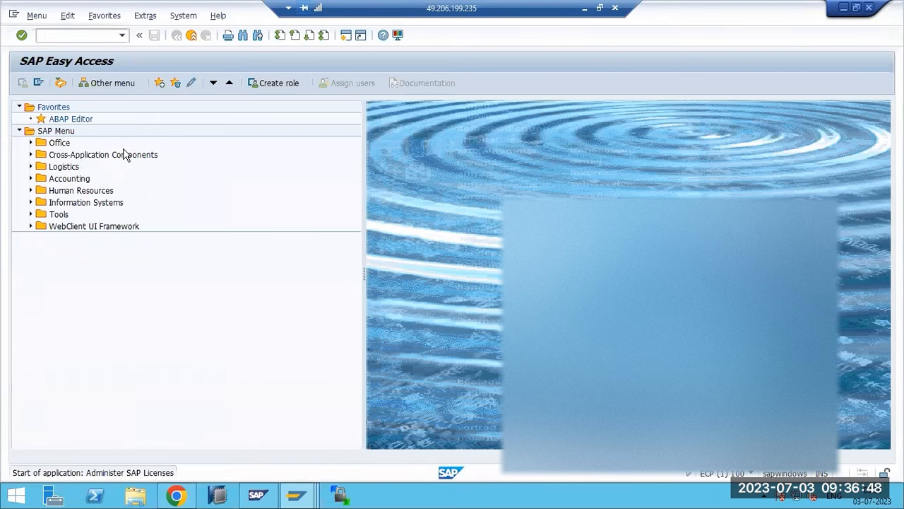
left_click_drag(165, 151, 195, 151)
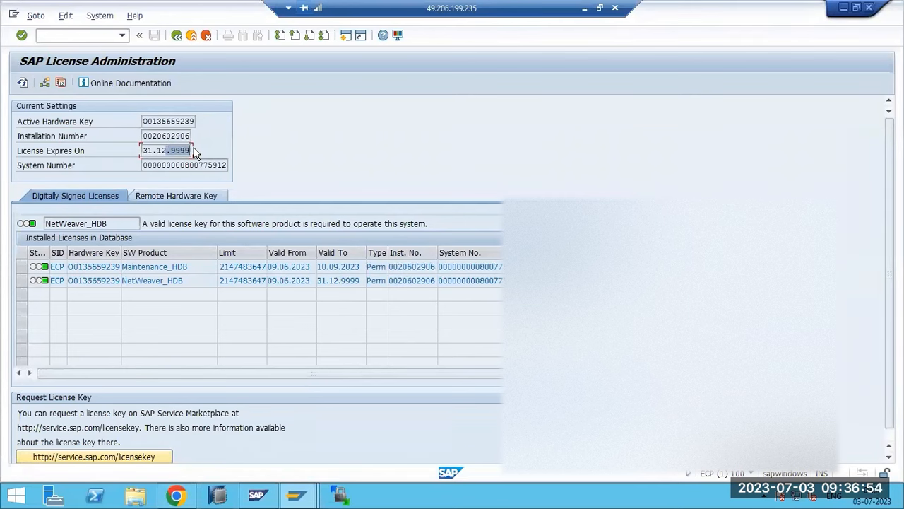
left_click(149, 151)
left_click_drag(144, 150, 201, 154)
left_click(156, 150)
left_click(168, 150)
left_click(154, 150)
left_click_drag(154, 150, 189, 151)
Examine the maintenance license's end date, the NetWeaver license's limit, and the license type of both entries
left_click_drag(328, 267, 348, 267)
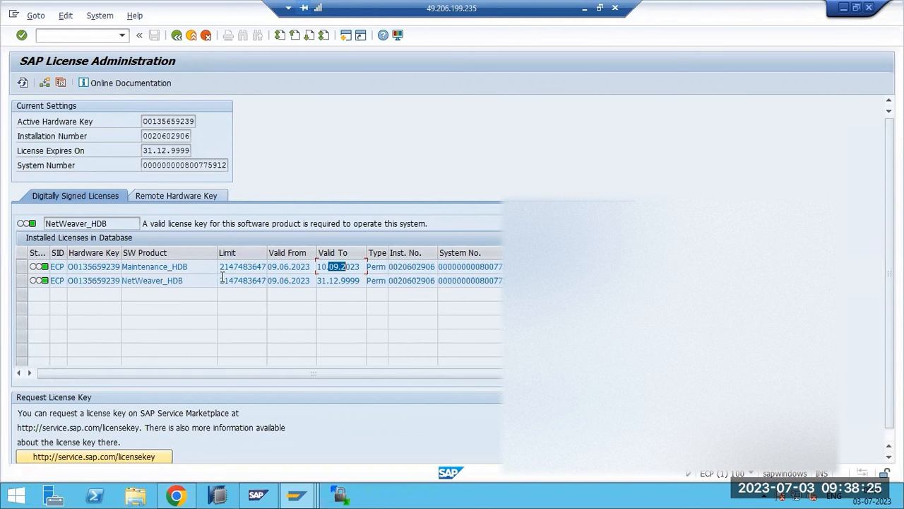
left_click_drag(220, 280, 289, 276)
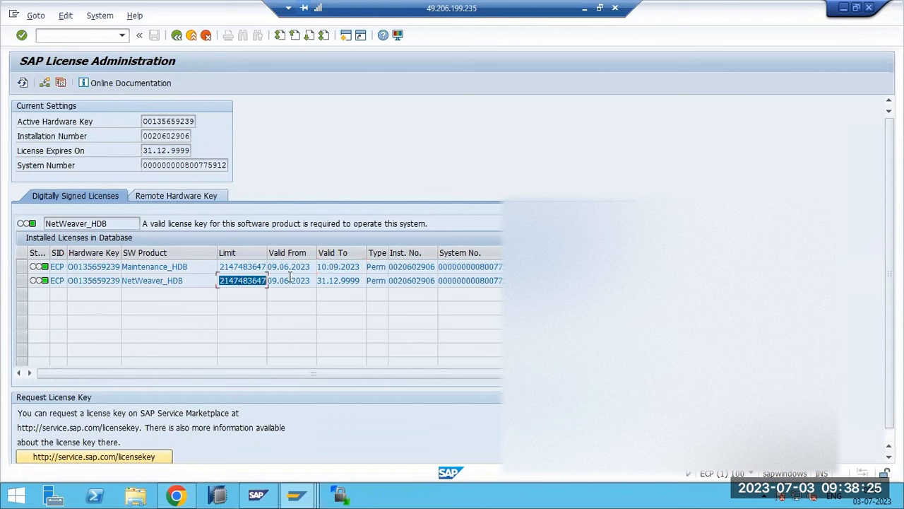
mouse_move(366, 281)
left_mouse_down()
mouse_move(380, 280)
mouse_move(386, 265)
mouse_move(377, 280)
left_mouse_up()
left_click(378, 267)
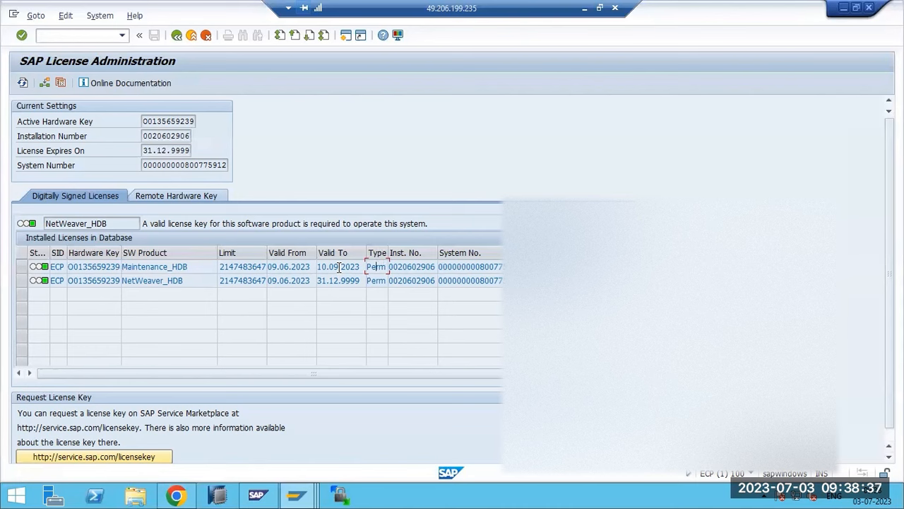
Switch back to the NWD system's SAP License Administration window and check its license expiry date
left_click(296, 495)
left_click(278, 452)
left_click_drag(157, 150, 188, 150)
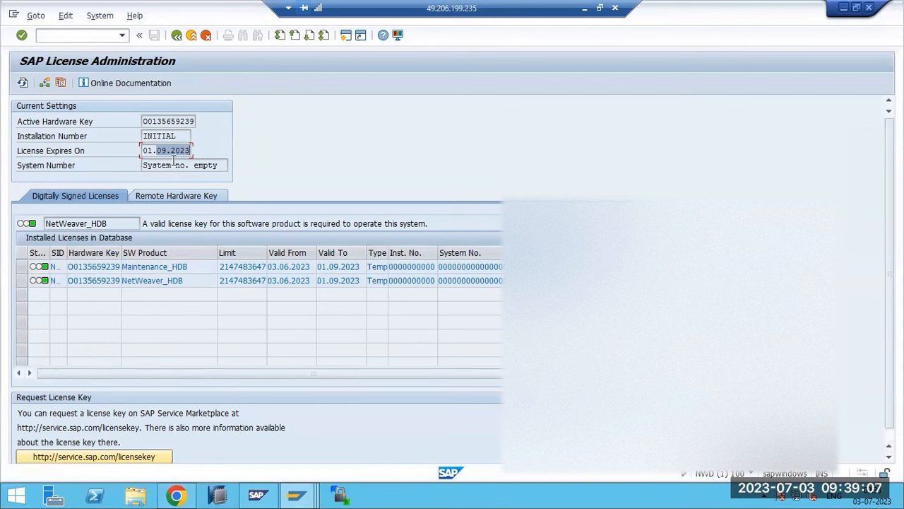
Check the NetWeaver license's end date, and switch to the browser's License Key wizard to list the installations
left_click_drag(329, 281, 359, 280)
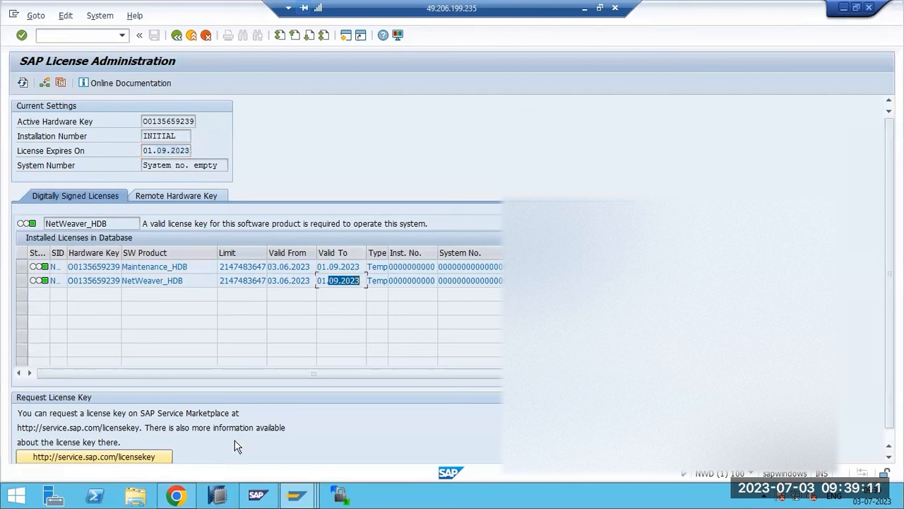
left_click(178, 494)
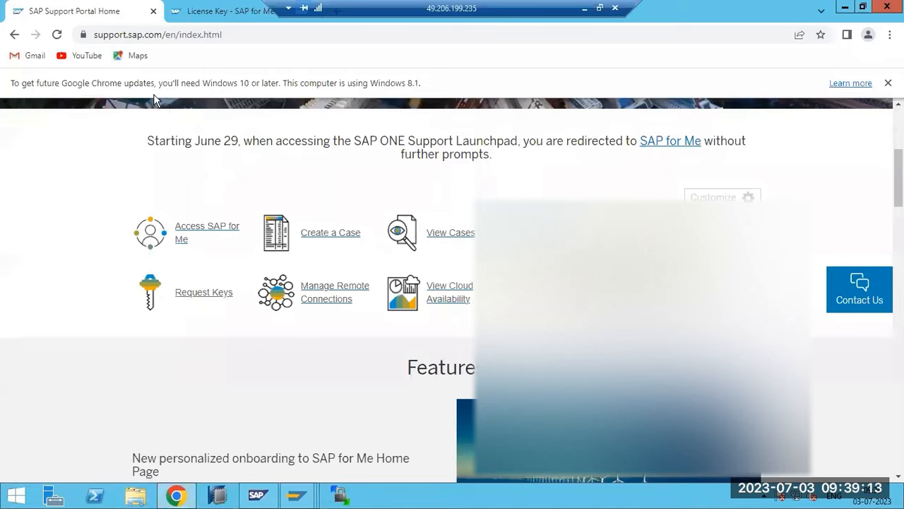
left_click(208, 12)
left_click_drag(447, 9, 581, 6)
scroll(357, 348, "down", 2)
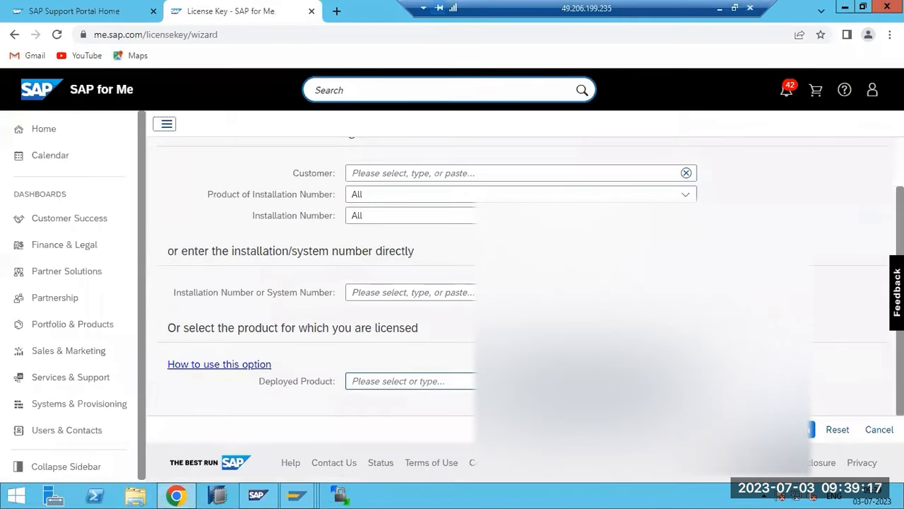
left_click(810, 432)
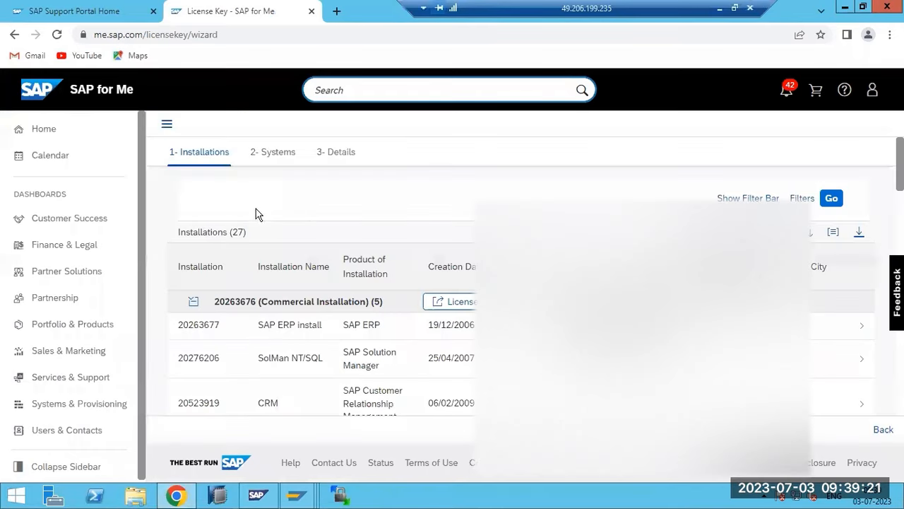
Look through the full list of installations in the License Key wizard
scroll(310, 339, "down", 6)
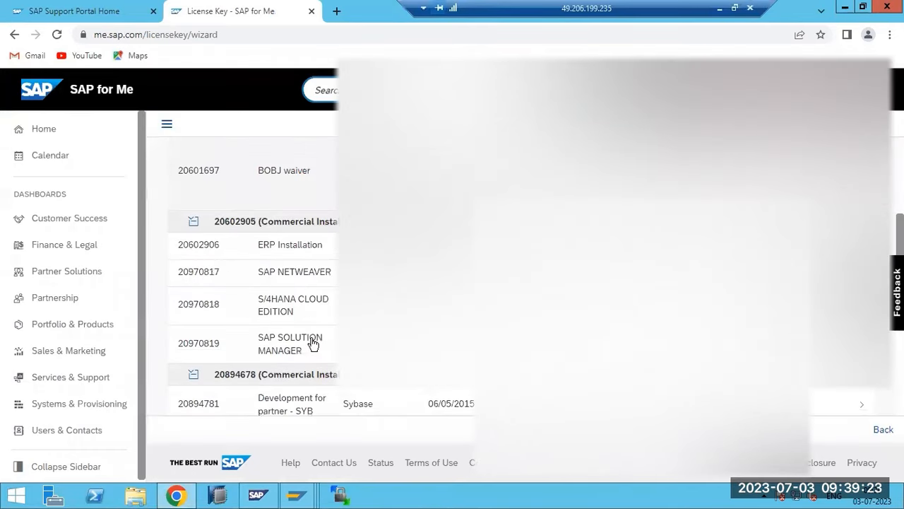
scroll(313, 343, "down", 7)
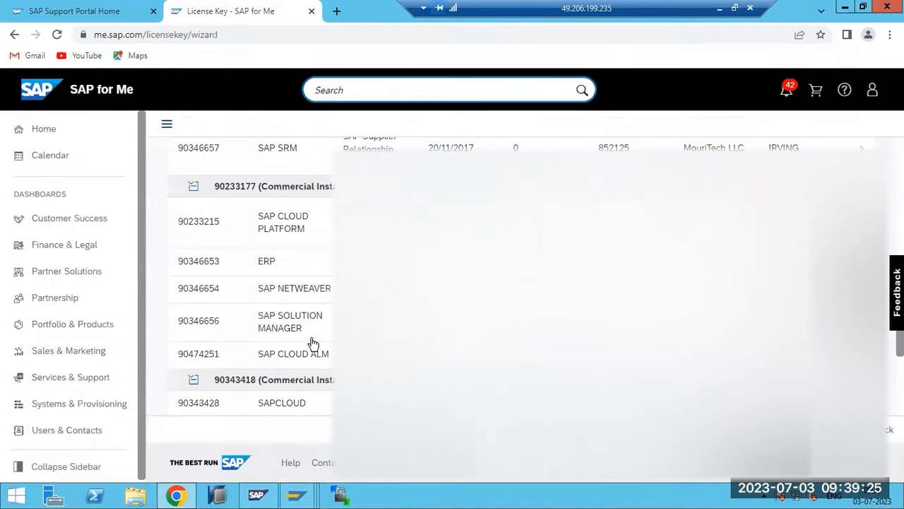
scroll(313, 343, "down", 5)
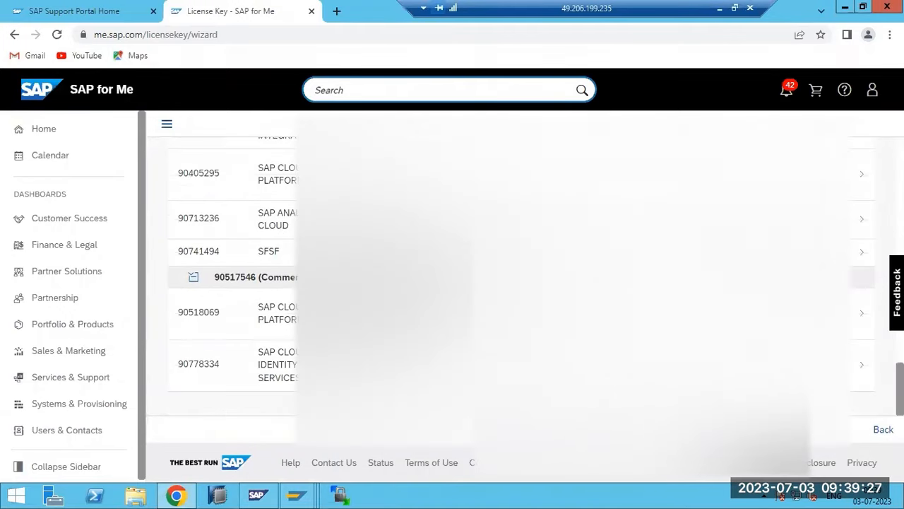
scroll(313, 343, "up", 18)
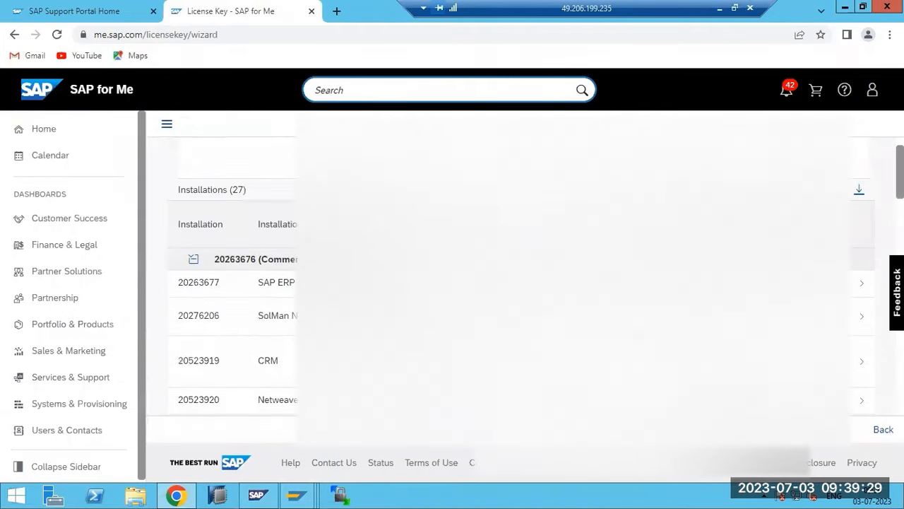
Open the SAP ERP installation and look through its list of systems
left_click(250, 283)
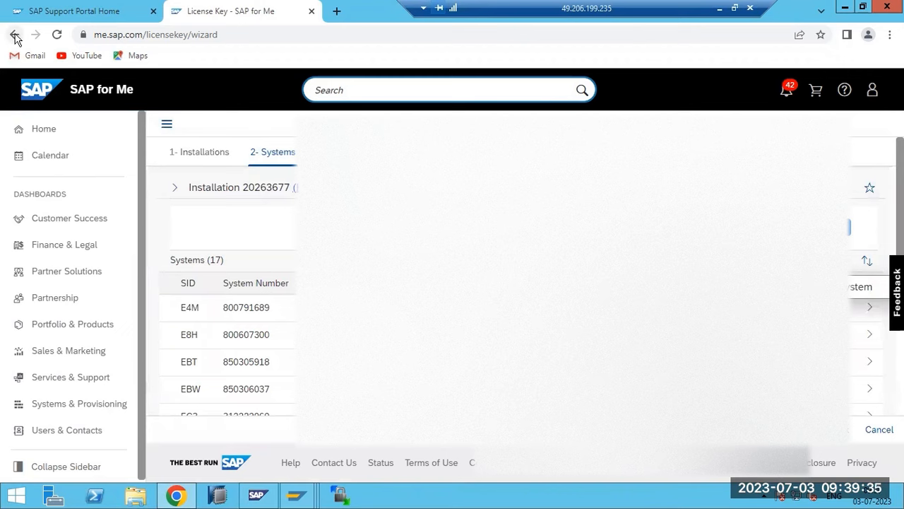
left_click(15, 34)
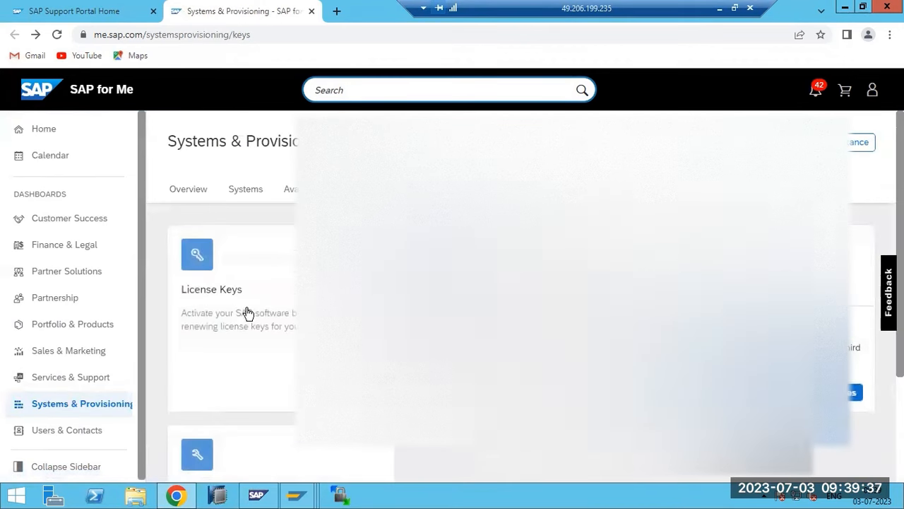
left_click(248, 313)
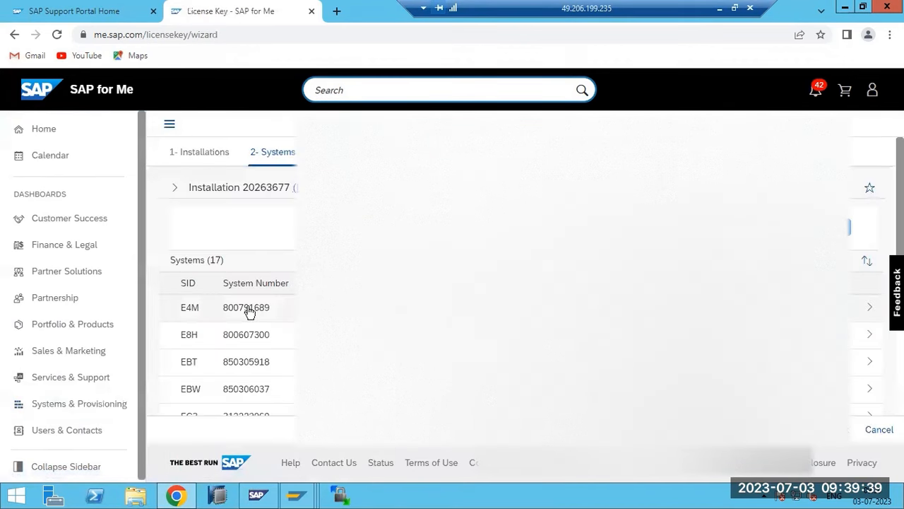
scroll(250, 313, "down", 5)
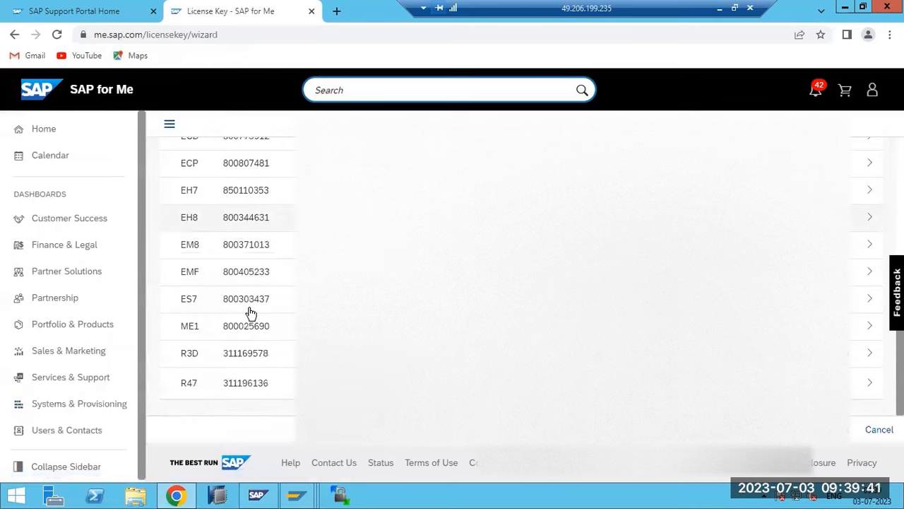
scroll(251, 316, "up", 5)
scroll(251, 317, "up", 1)
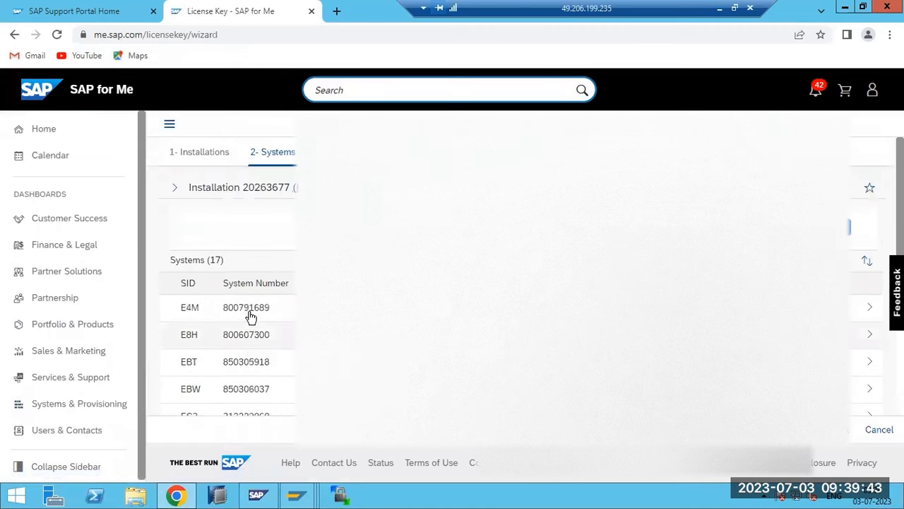
Recheck the SAP ERP installation's systems and return to the installations list
left_click(194, 157)
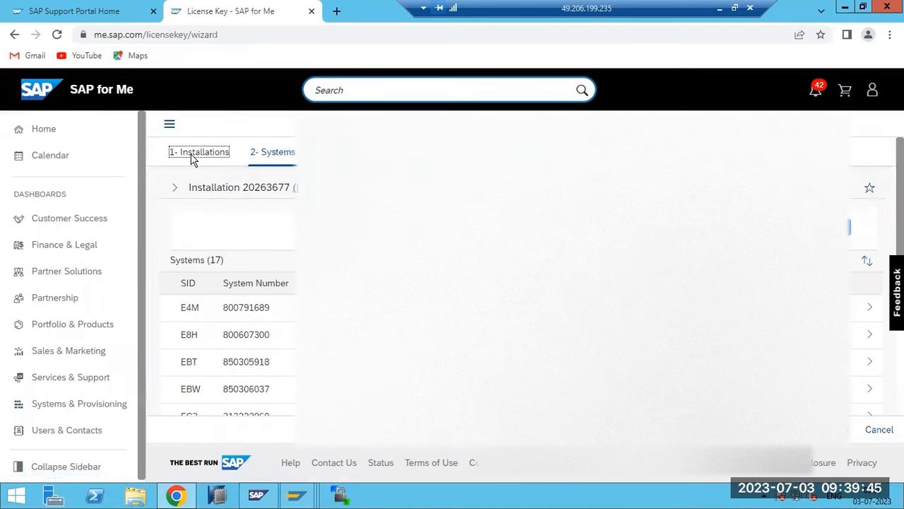
double_click(194, 156)
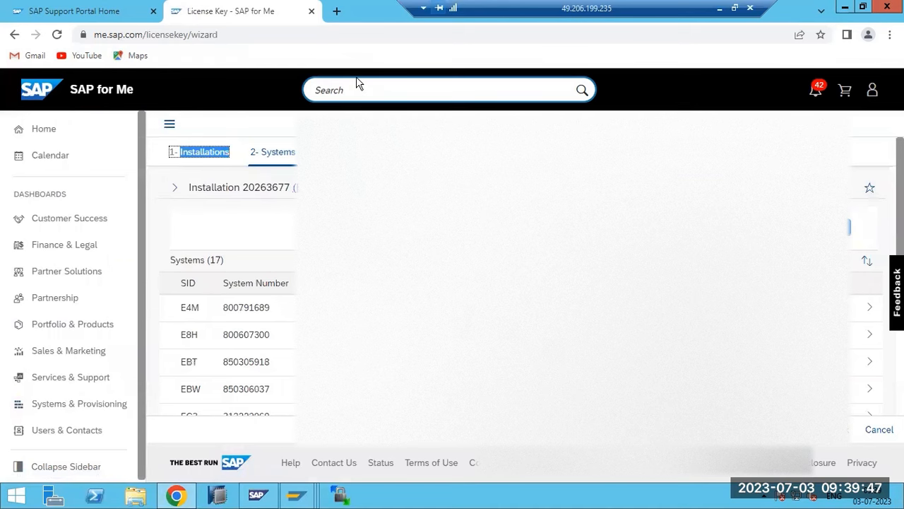
scroll(279, 226, "down", 5)
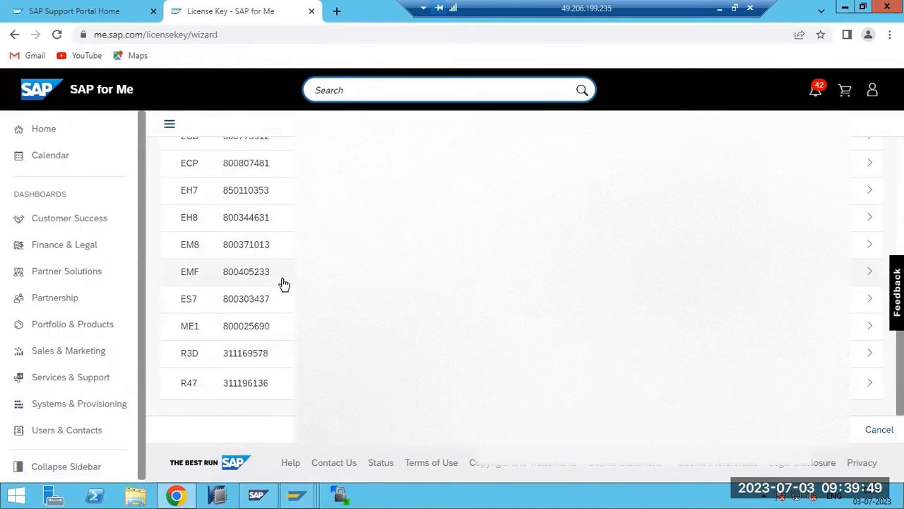
scroll(268, 290, "up", 5)
scroll(198, 380, "down", 3)
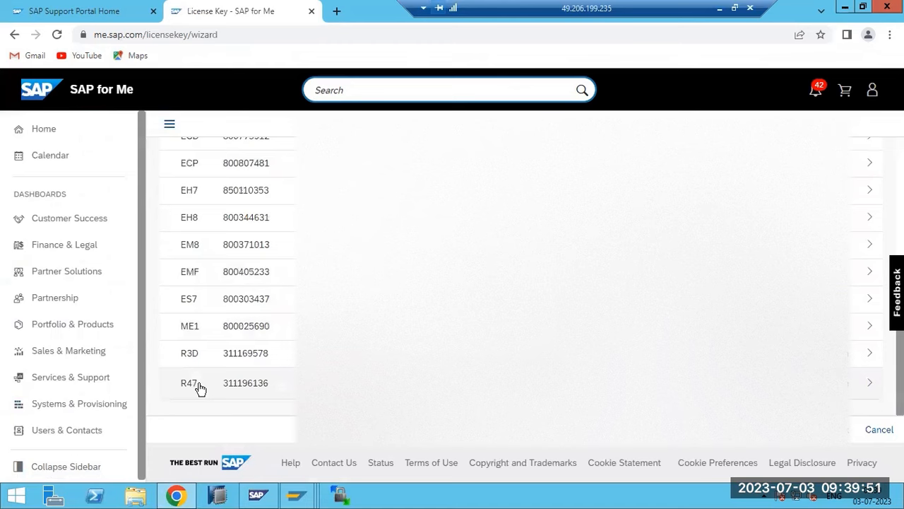
scroll(199, 385, "up", 6)
left_click(849, 258)
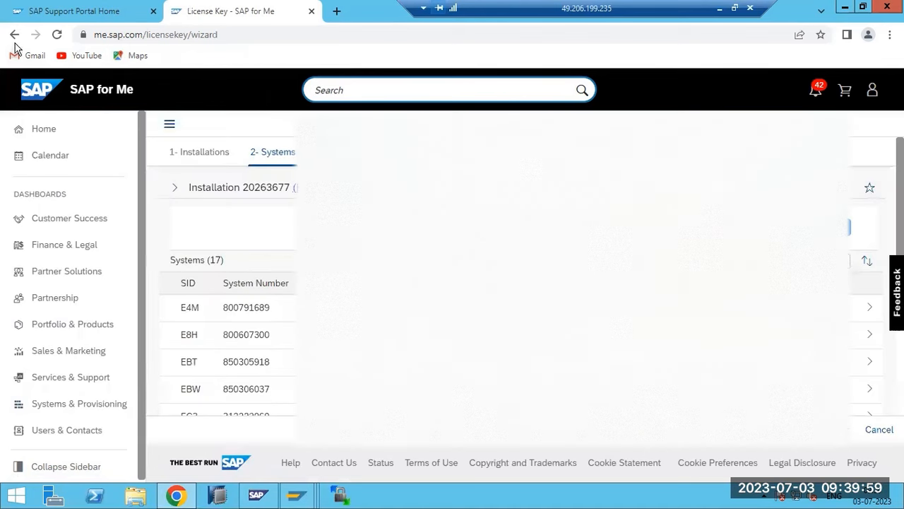
left_click(14, 34)
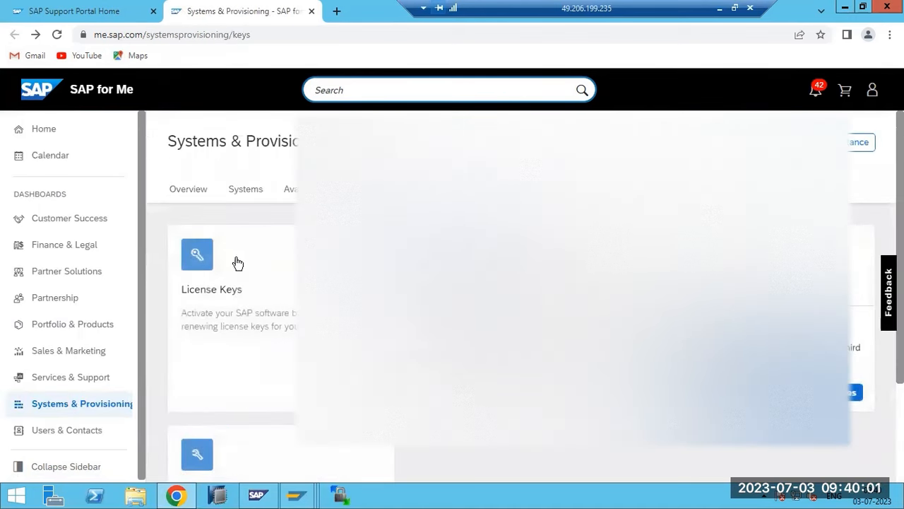
left_click(239, 263)
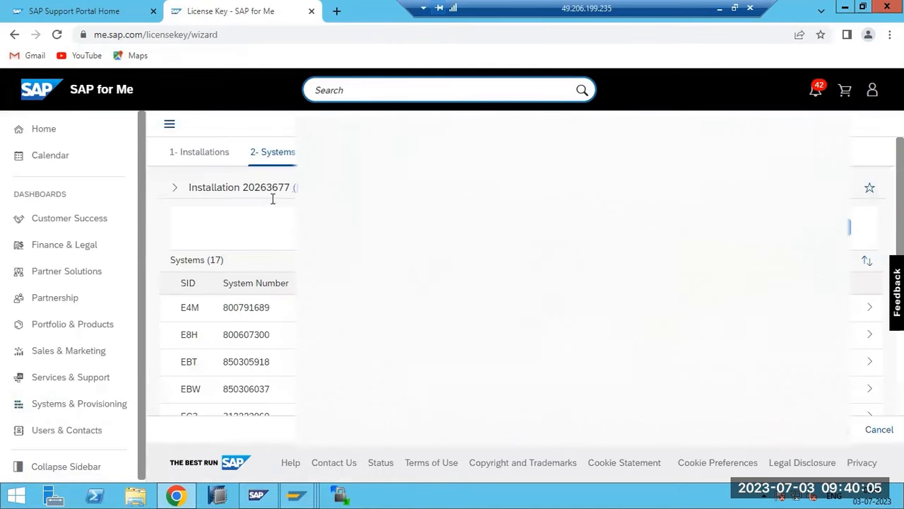
scroll(452, 282, "down", 5)
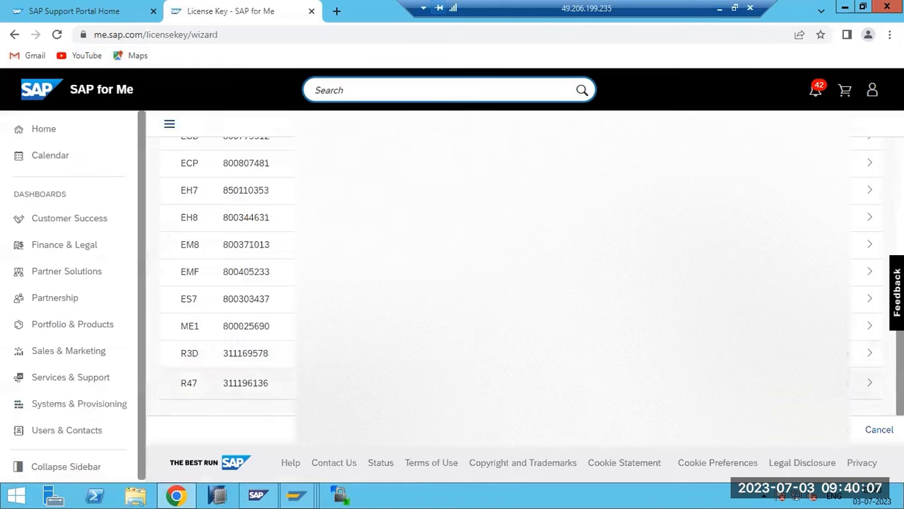
left_click(850, 429)
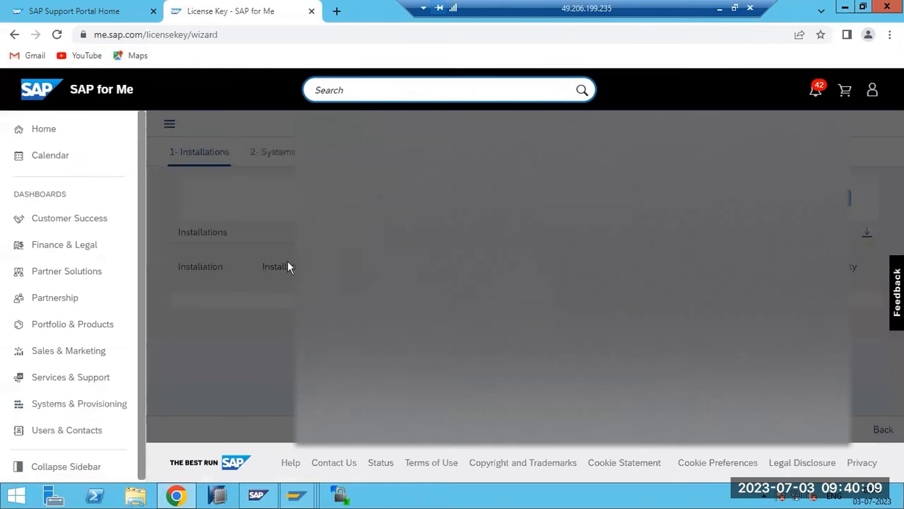
Open the Netweaver installation and display the license keys of its NWD system
scroll(289, 318, "down", 2)
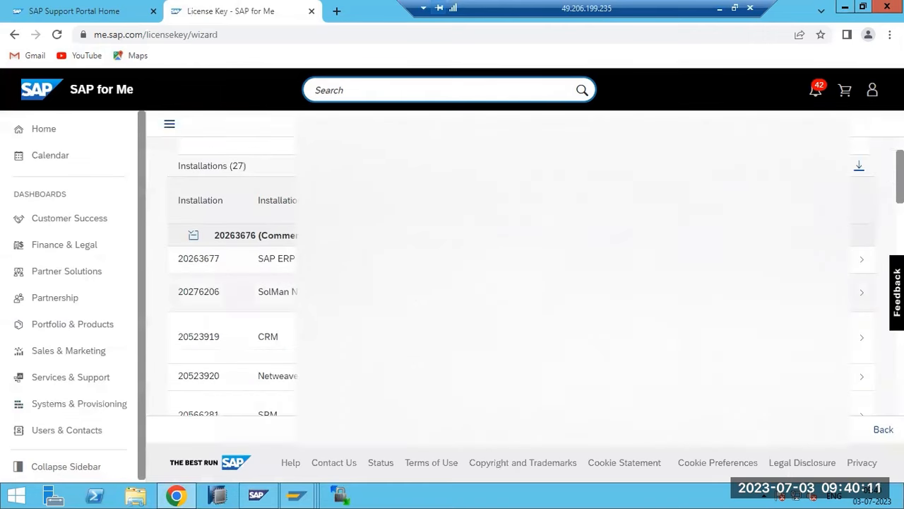
left_click(289, 315)
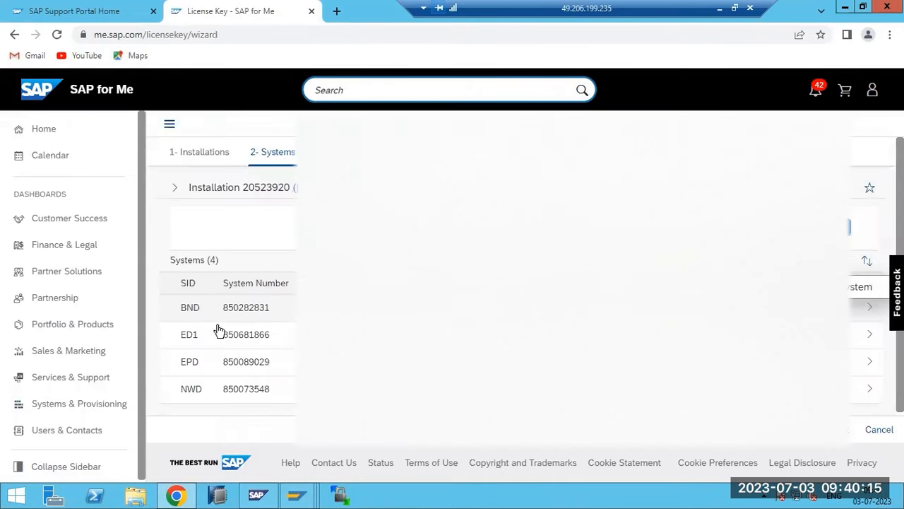
left_click(199, 395)
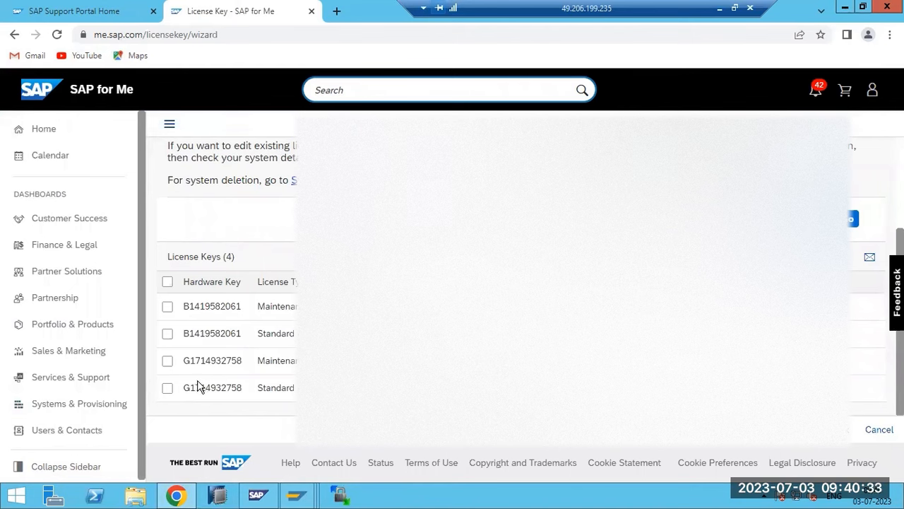
Select the first Maintenance and Standard license keys in the NWD list, and start creating a new license key
left_click(168, 309)
left_click(168, 333)
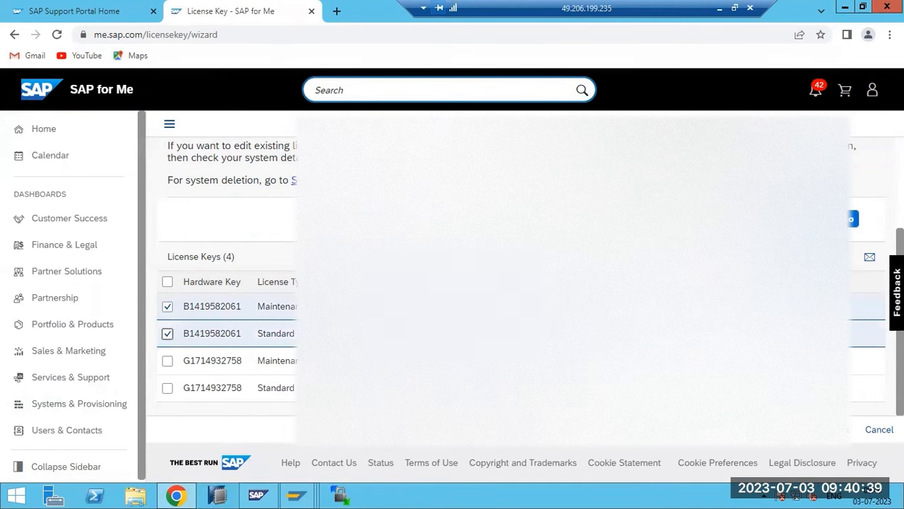
scroll(249, 293, "up", 2)
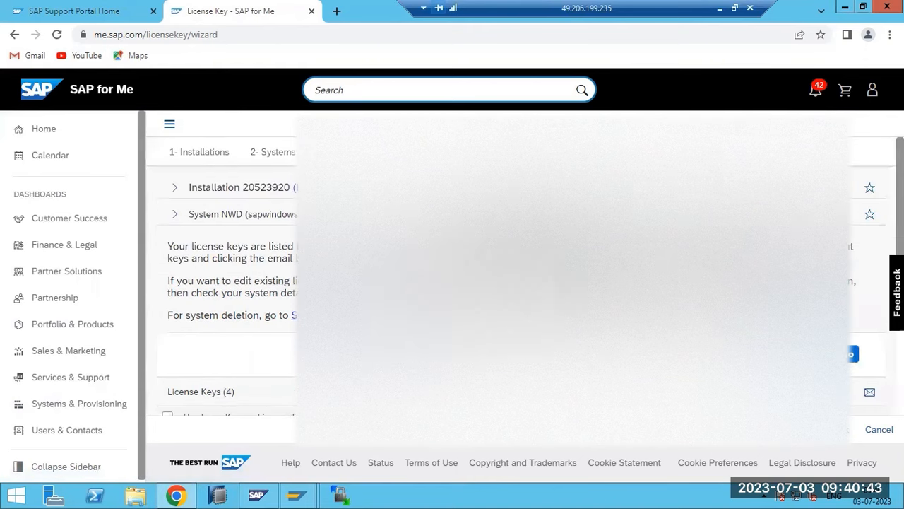
scroll(257, 192, "down", 1)
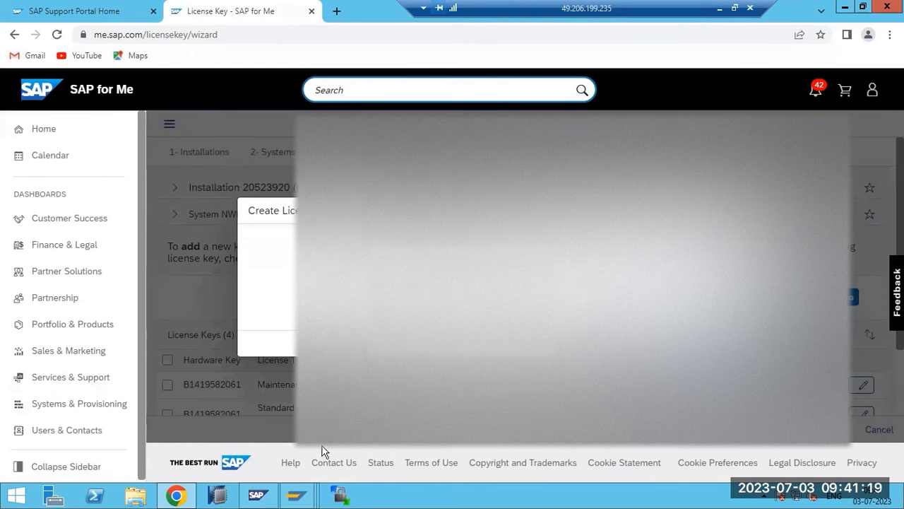
Copy NWD's active hardware key from SAP License Administration and use it to add Standard and Maintenance license keys in the wizard
mouse_move(298, 494)
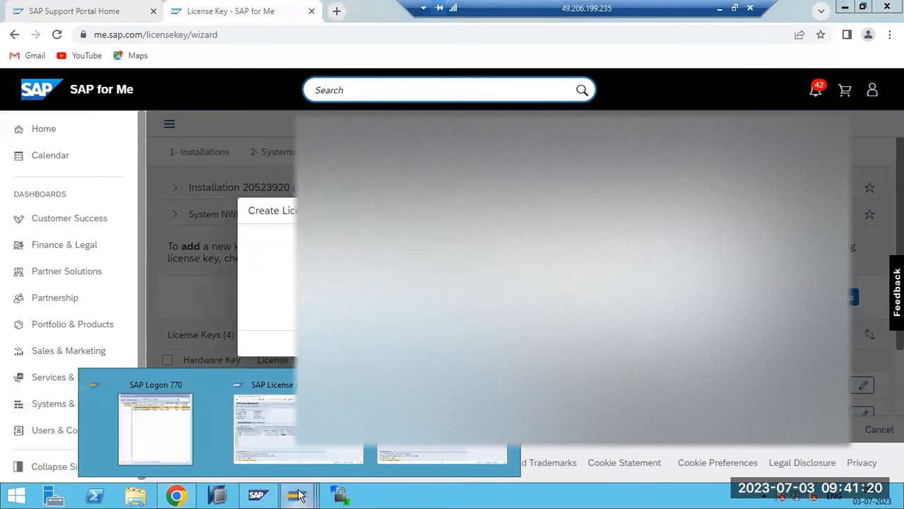
left_click(278, 428)
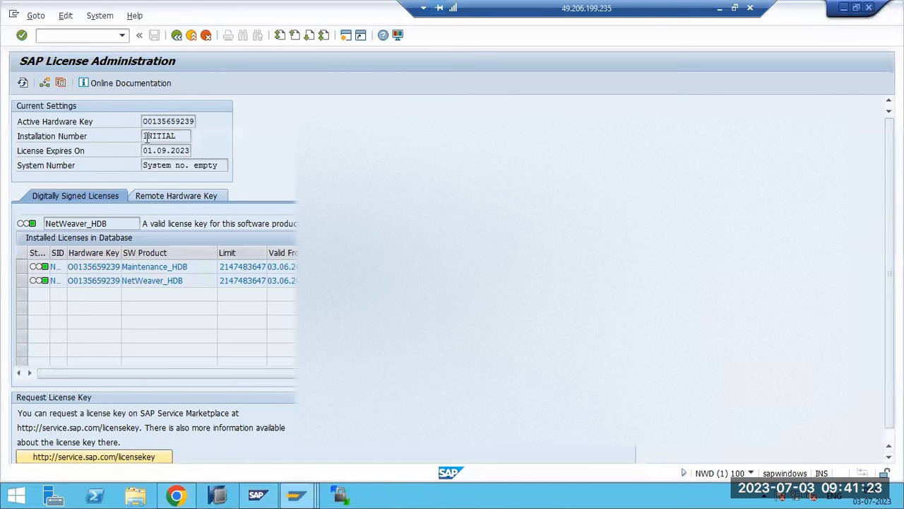
left_click_drag(163, 120, 197, 121)
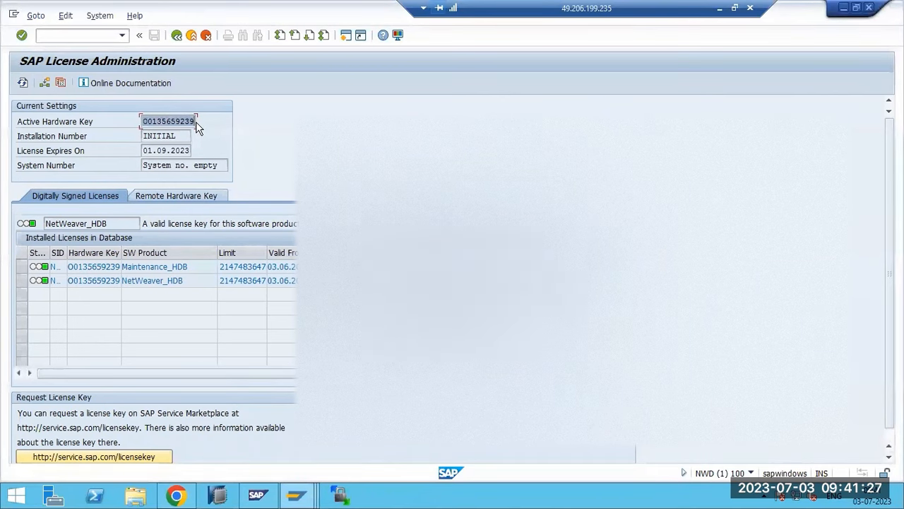
left_click(196, 122)
left_click(176, 495)
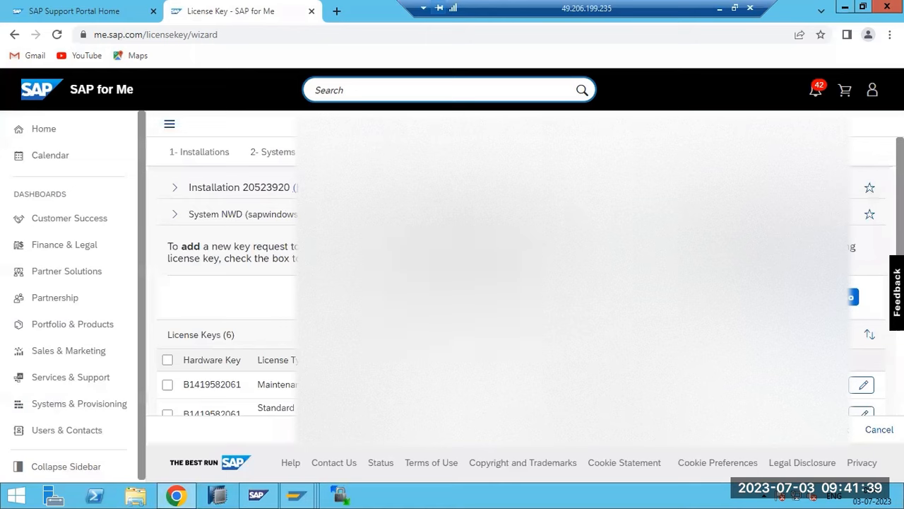
Select the newly added Standard and Maintenance license keys and proceed with the license request for them
scroll(226, 296, "down", 2)
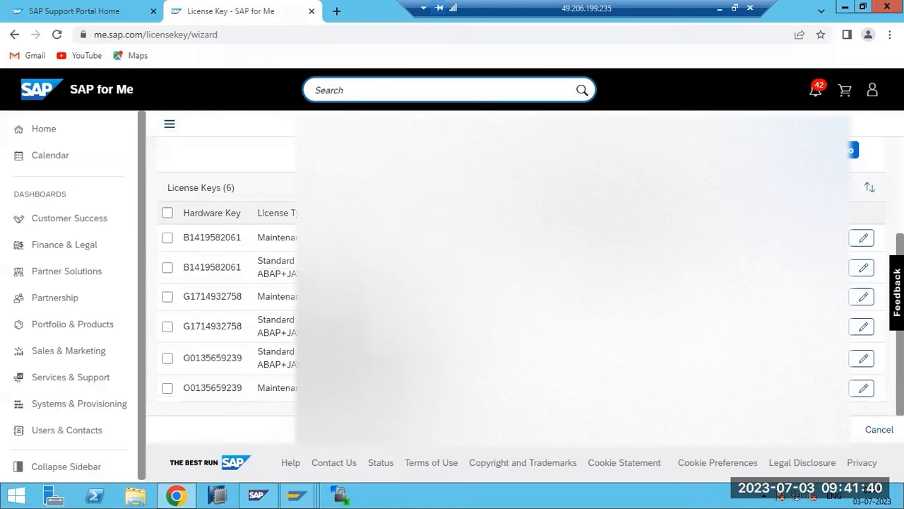
left_click(166, 358)
left_click(167, 388)
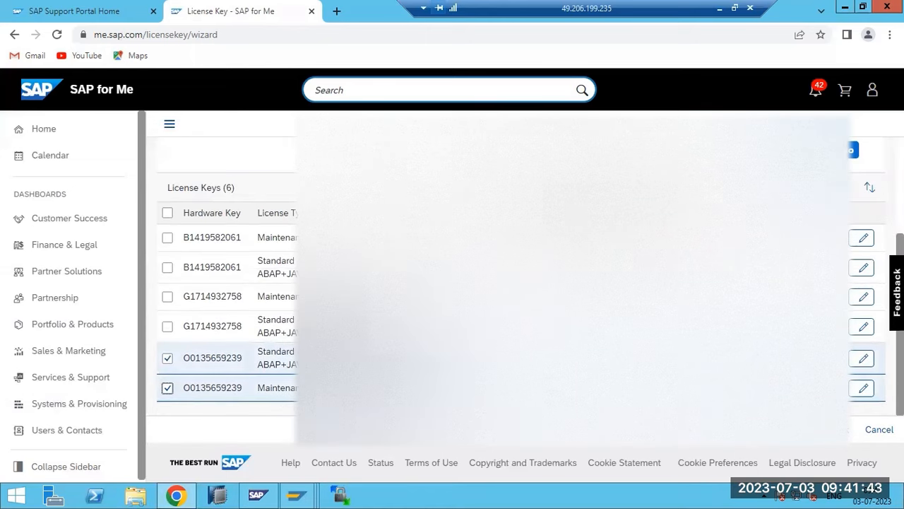
left_click(788, 443)
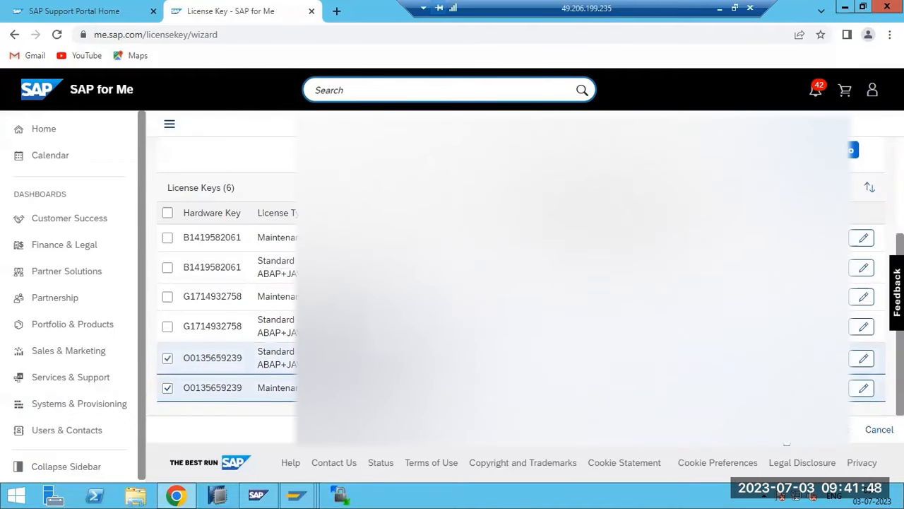
Generate the requested license keys and download the last Maintenance and Standard keys in the list as NWD.txt
left_click(785, 431)
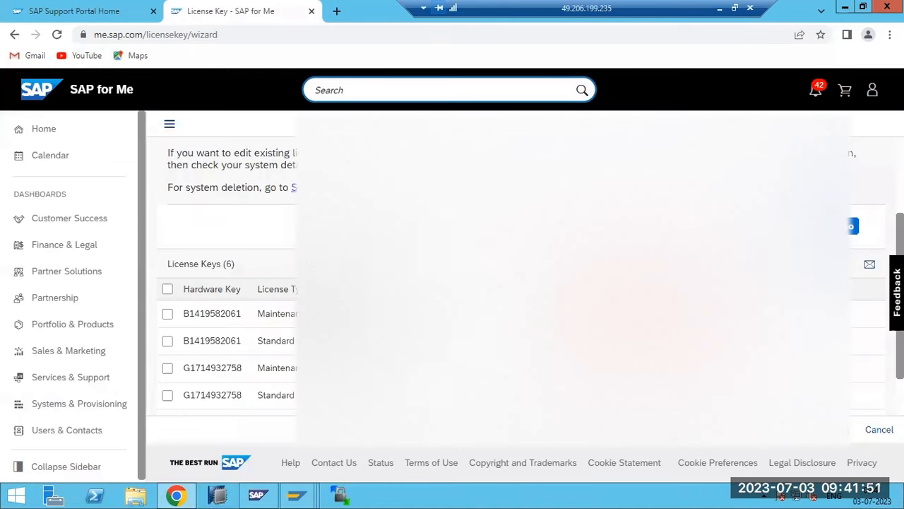
scroll(494, 282, "down", 1)
left_click(167, 361)
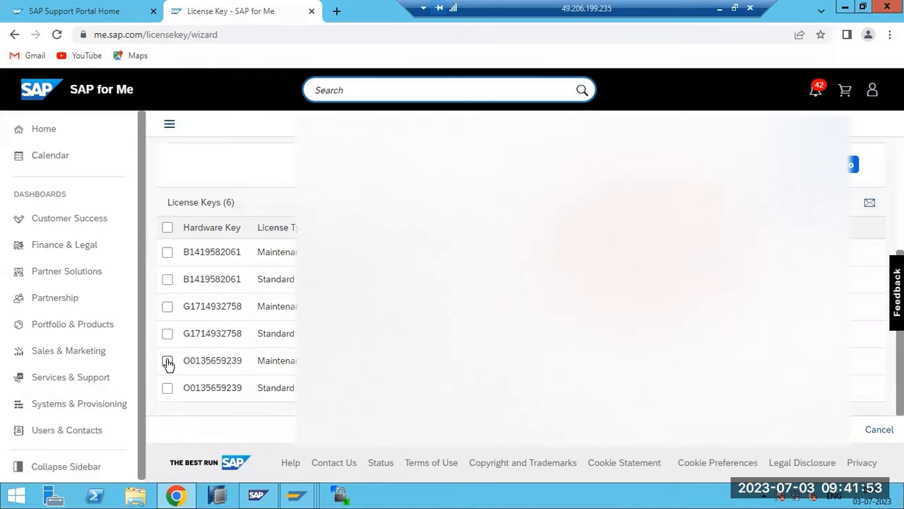
left_click(168, 391)
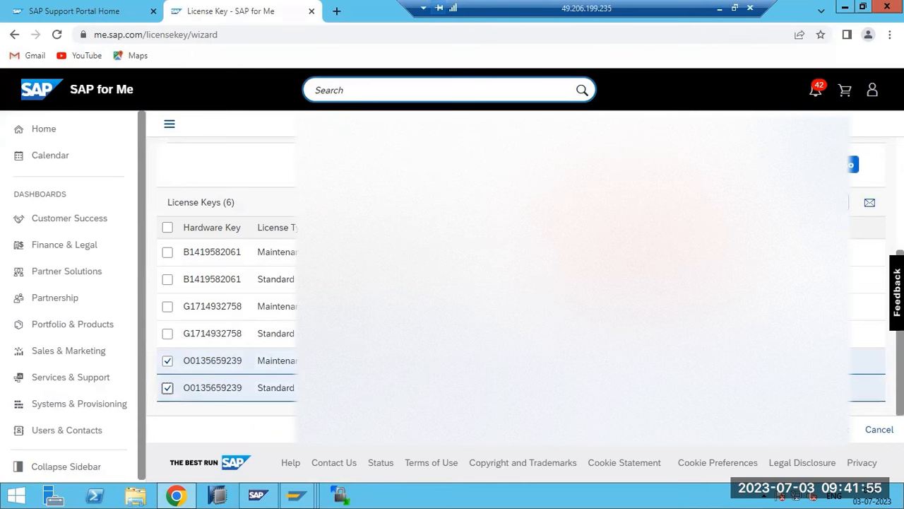
left_click(838, 203)
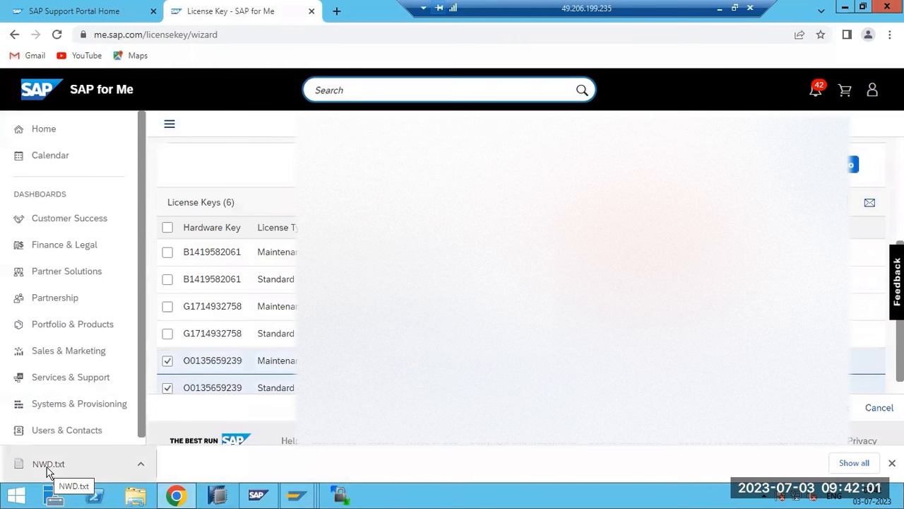
Go back to the installations list and reopen the NWD system of the Netweaver installation
scroll(494, 283, "up", 3)
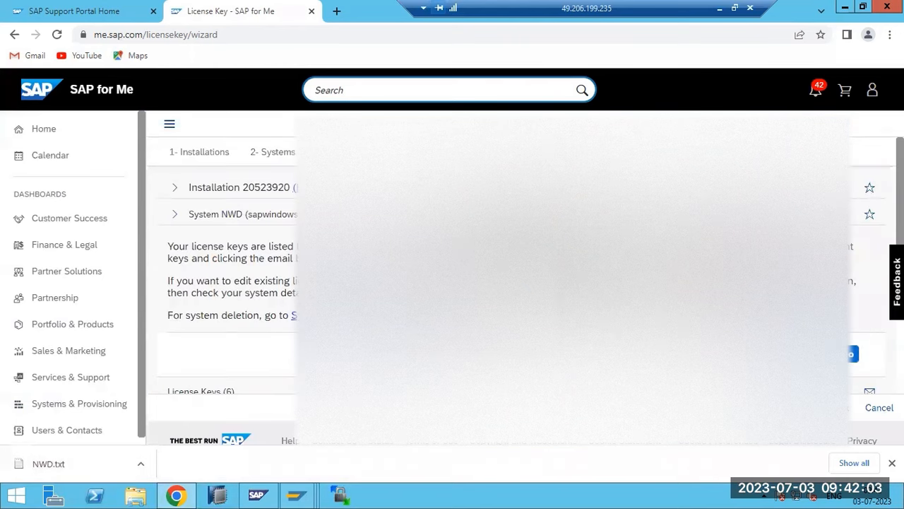
left_click(836, 408)
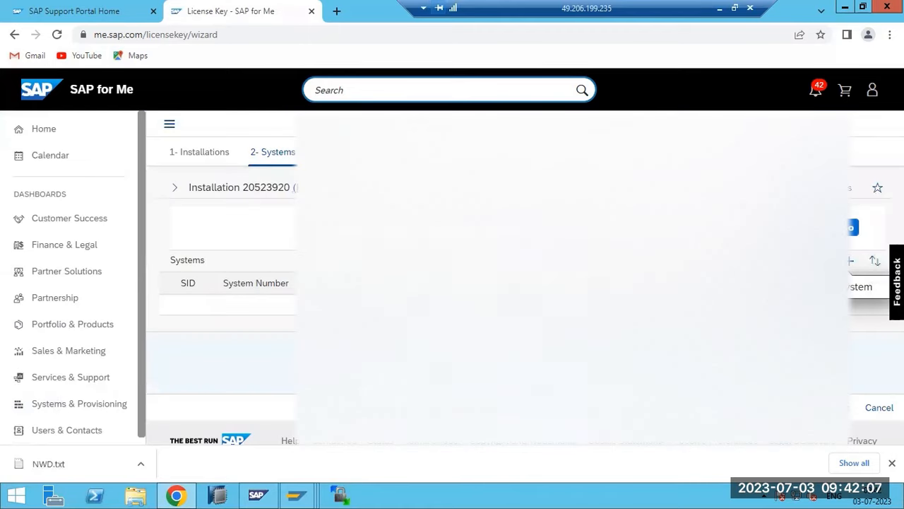
left_click(836, 408)
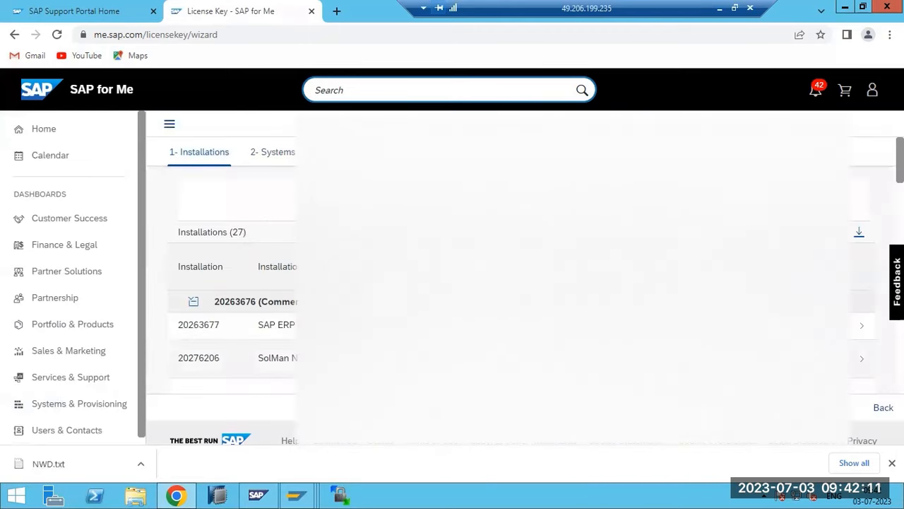
scroll(237, 315, "down", 2)
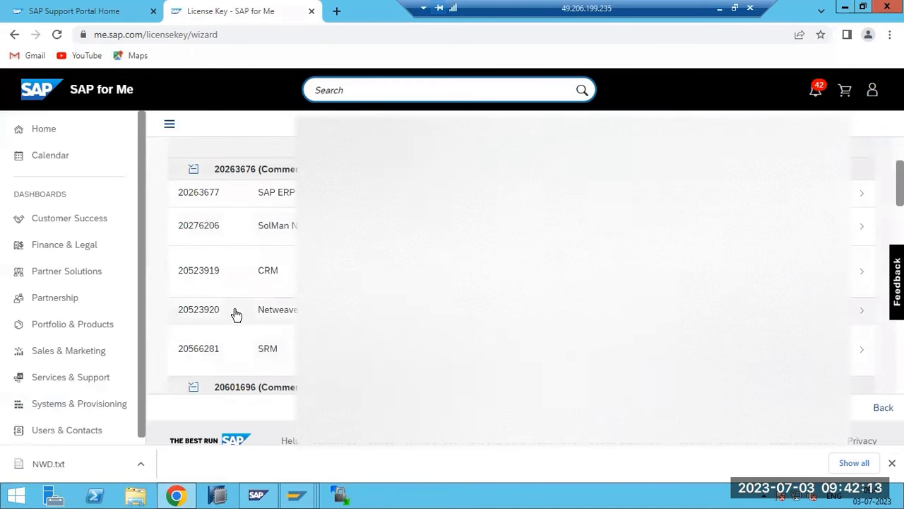
left_click(237, 313)
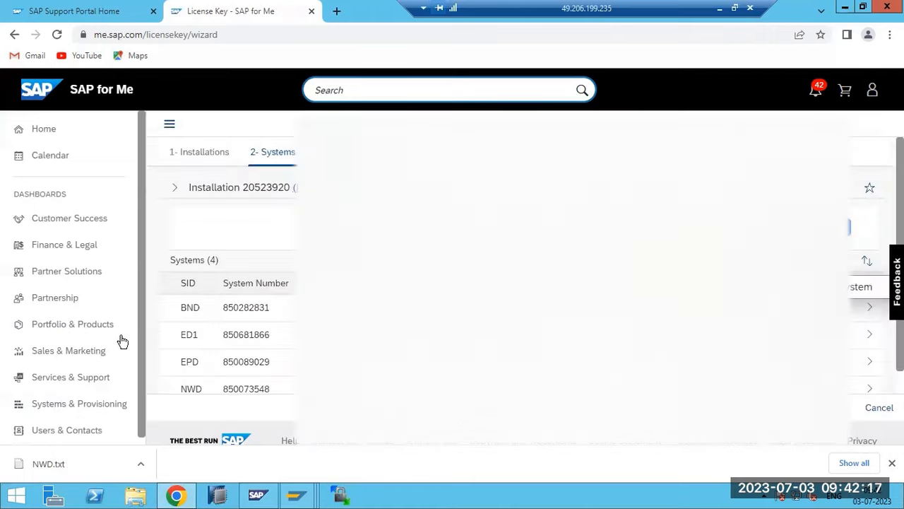
scroll(191, 317, "down", 1)
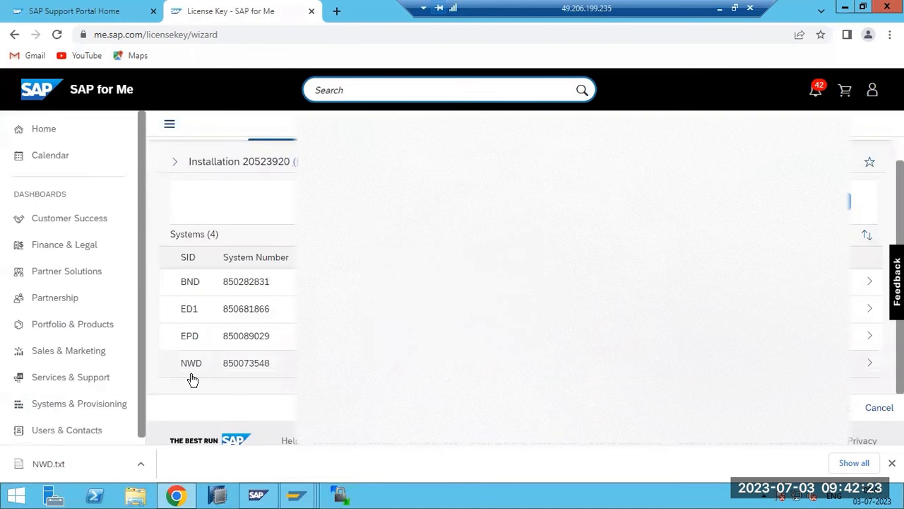
left_click(202, 368)
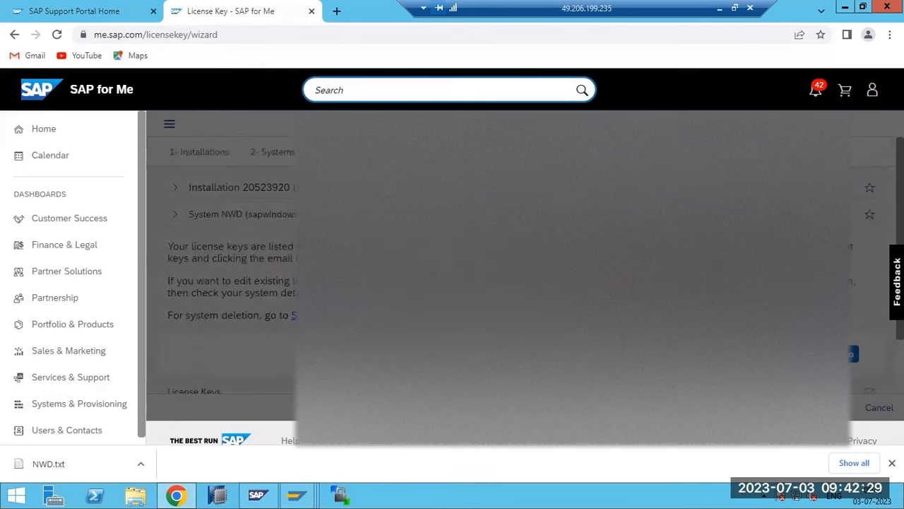
Select the last Maintenance and Standard license keys in NWD's license key list
scroll(212, 283, "down", 2)
scroll(212, 282, "down", 1)
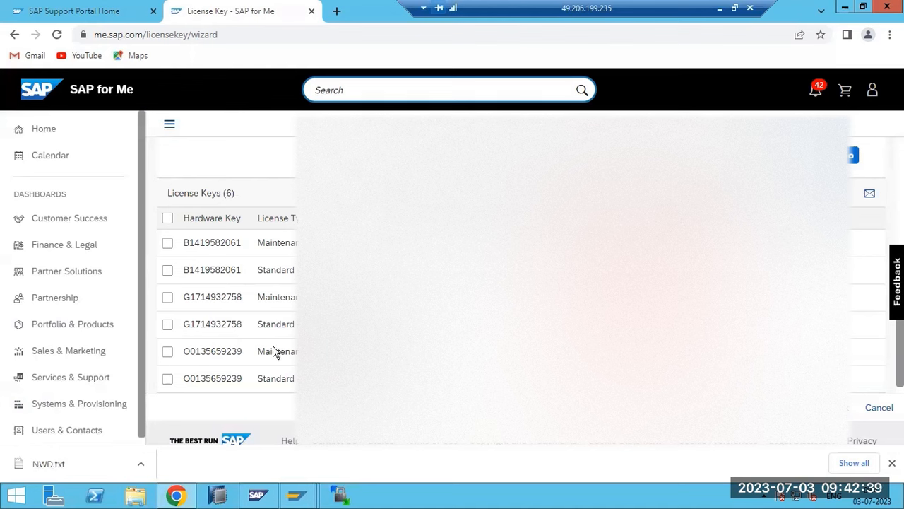
left_click(168, 351)
left_click(167, 379)
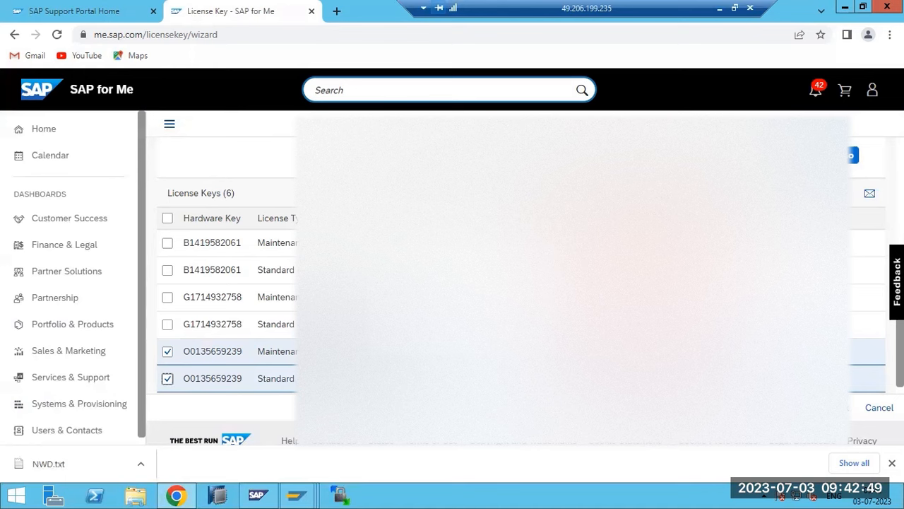
Switch to NWD's SAP License Administration and install the NWD license file from Downloads, allowing access to the file
mouse_move(297, 493)
left_click(259, 408)
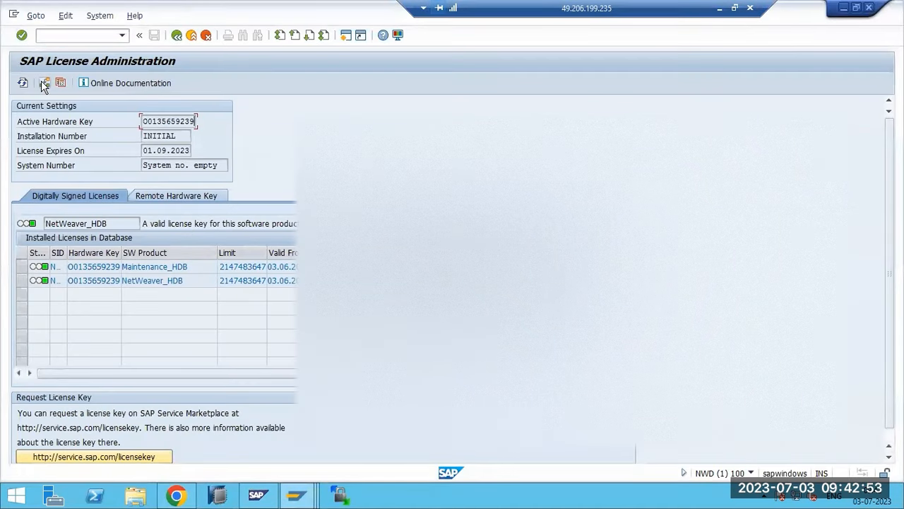
left_click(44, 84)
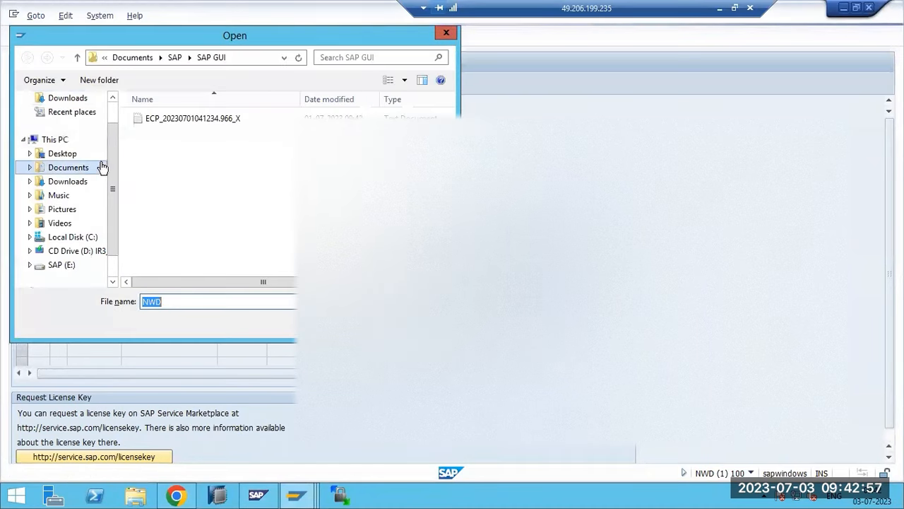
left_click(69, 100)
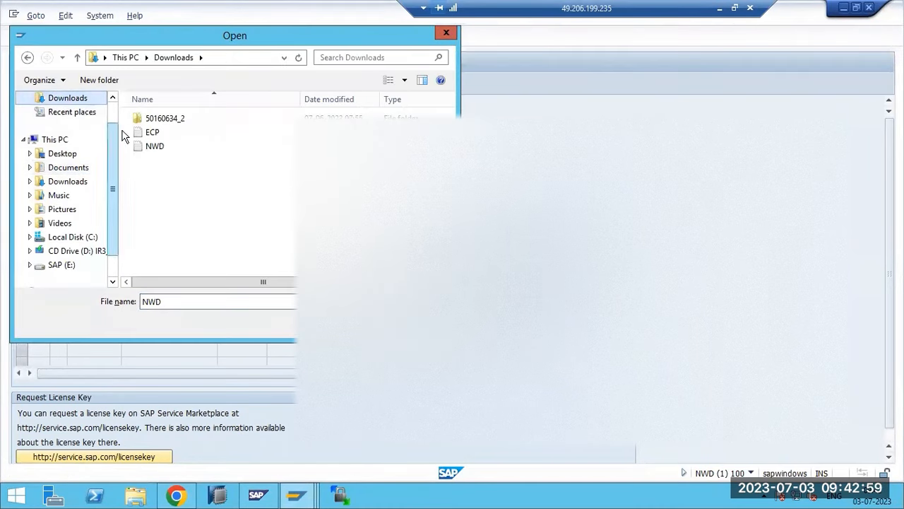
double_click(154, 149)
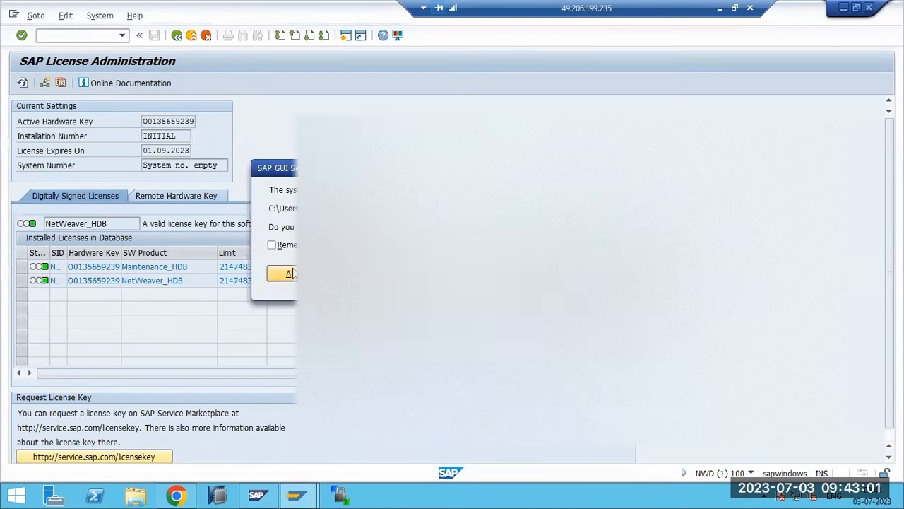
left_click(293, 272)
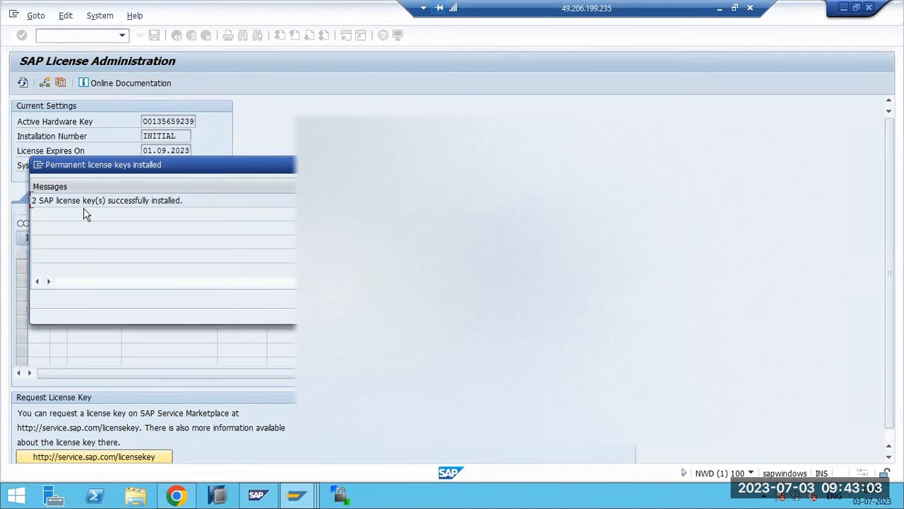
Review the installation message, installation number and license expiry date, and return to SAP Easy Access
left_click_drag(39, 198, 198, 201)
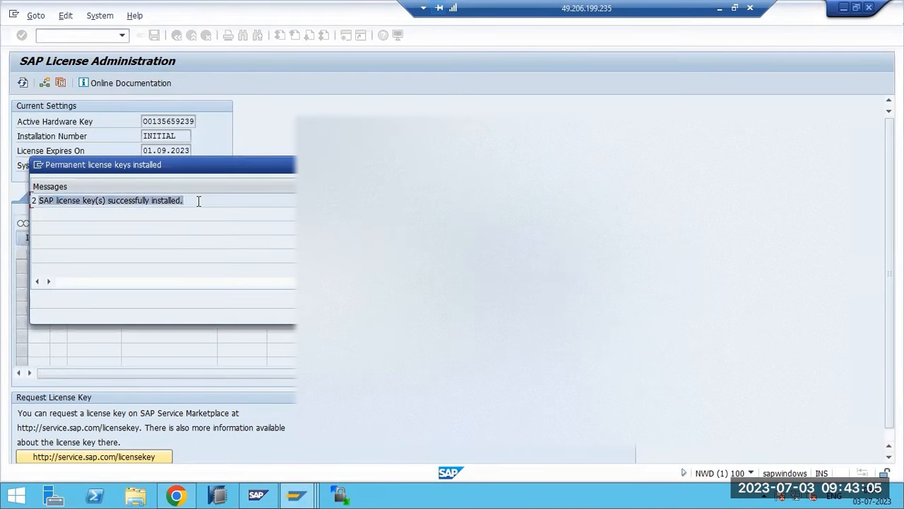
key("Return")
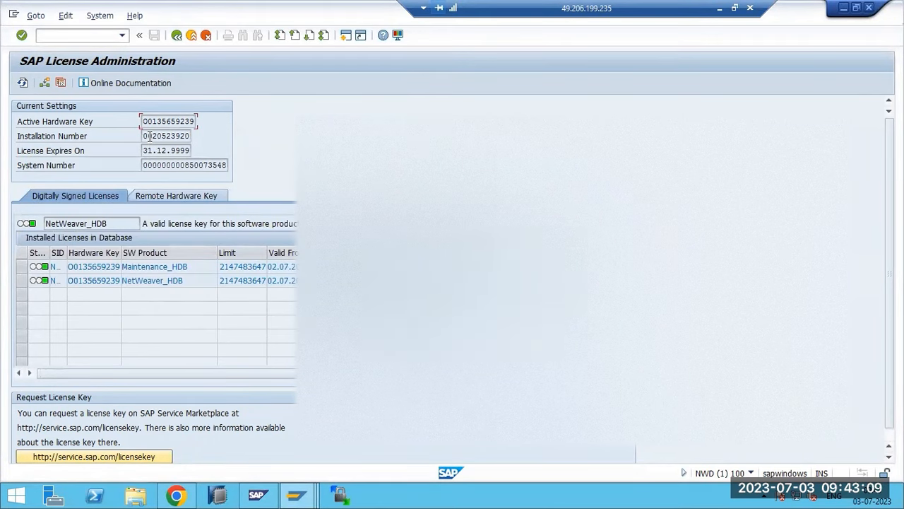
left_click_drag(144, 136, 190, 150)
key("F3")
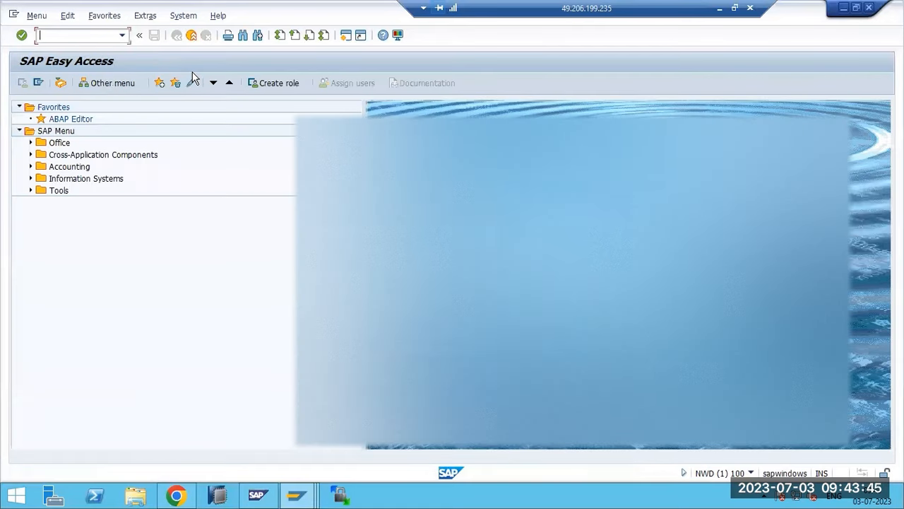
View the Downloads folder on the remote server, and switch to the SAP license notes in local Paint
left_click(131, 495)
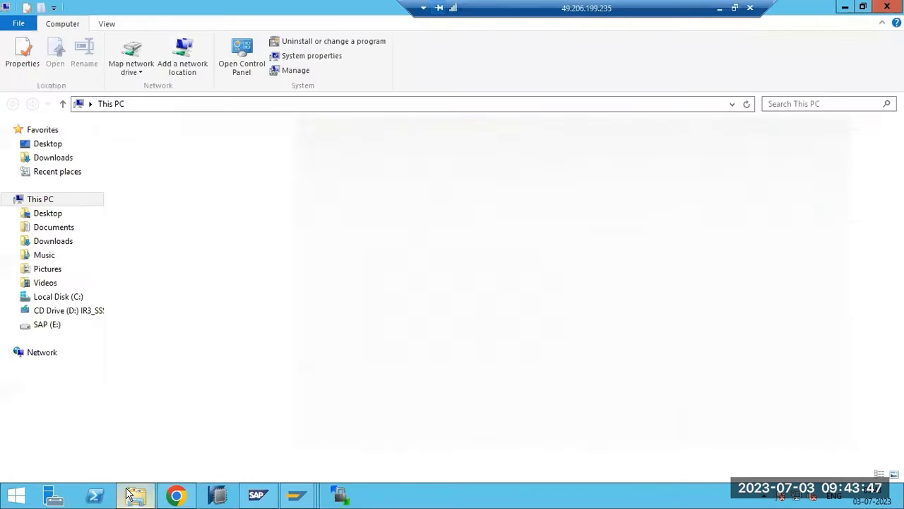
left_click(59, 159)
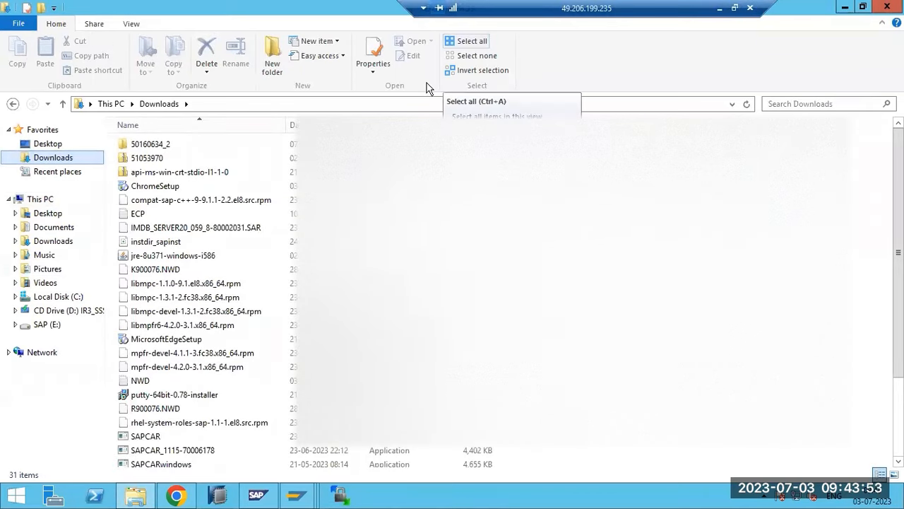
left_click(719, 8)
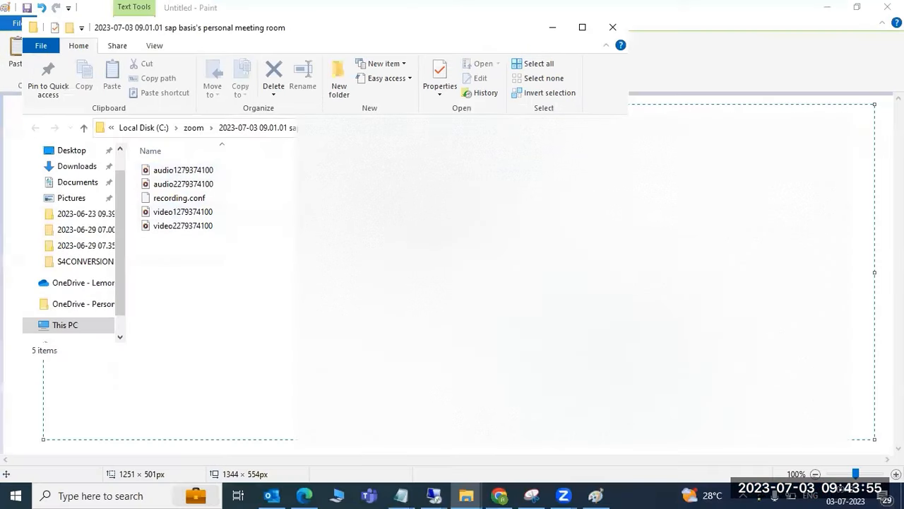
left_click(596, 495)
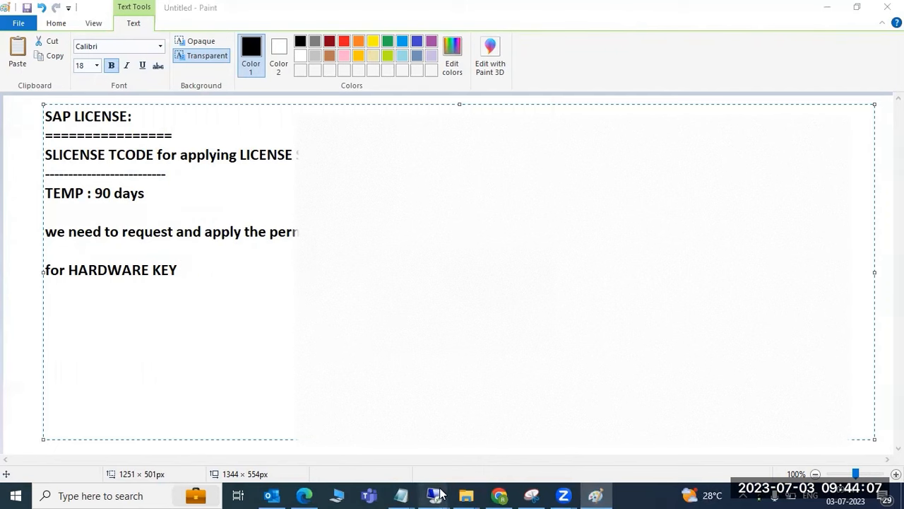
mouse_move(438, 494)
left_click(501, 459)
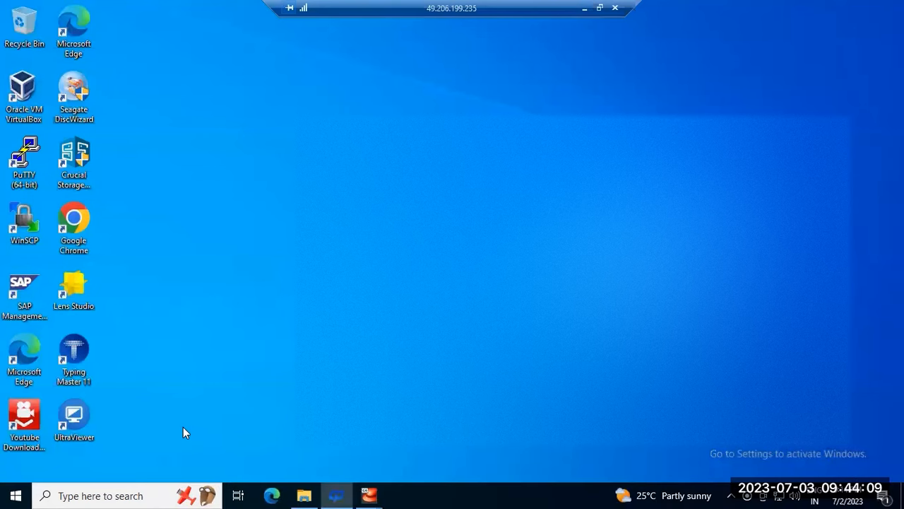
left_click(584, 8)
Return to the SAP server's remote session, switch to the ECP system's SAP GUI window and run transaction slicense
mouse_move(435, 494)
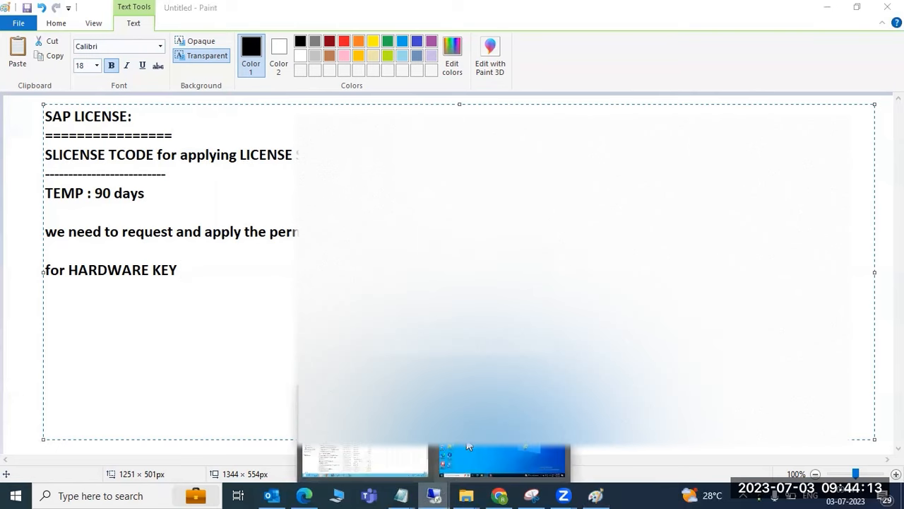
left_click(354, 445)
mouse_move(310, 491)
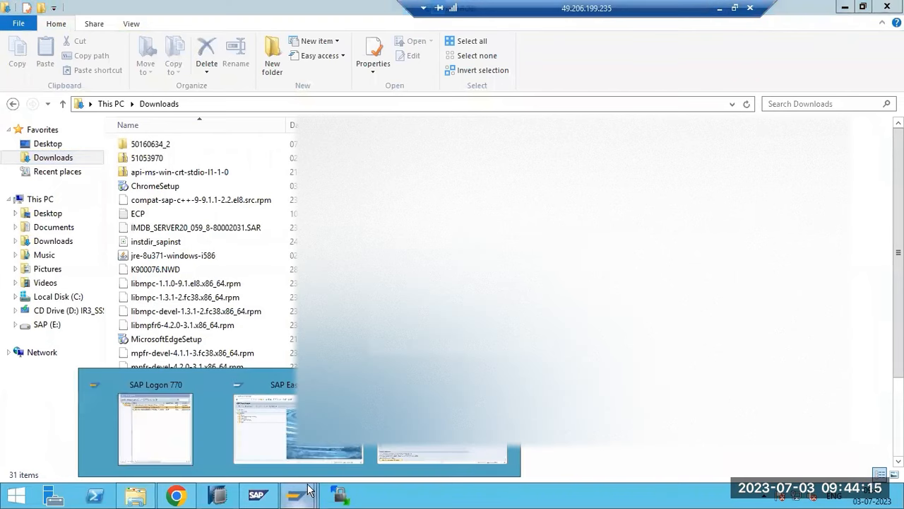
left_click(304, 423)
left_click(121, 35)
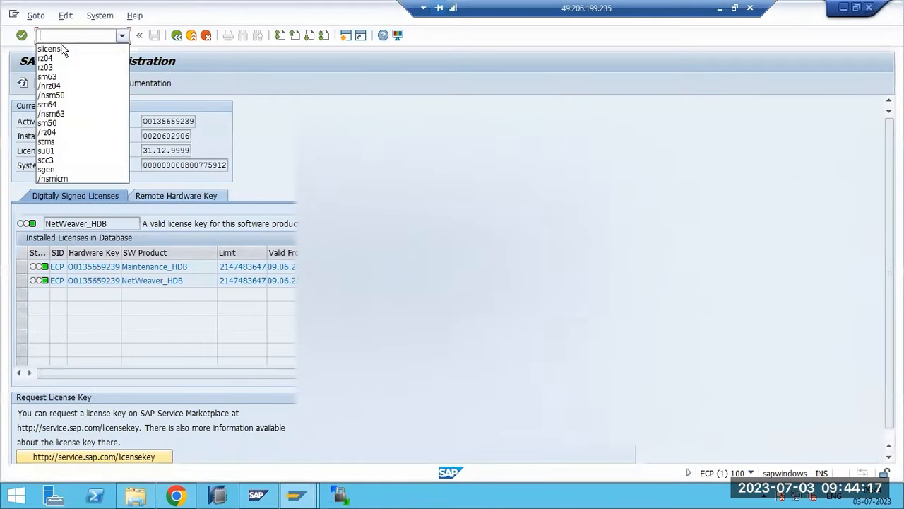
left_click(50, 49)
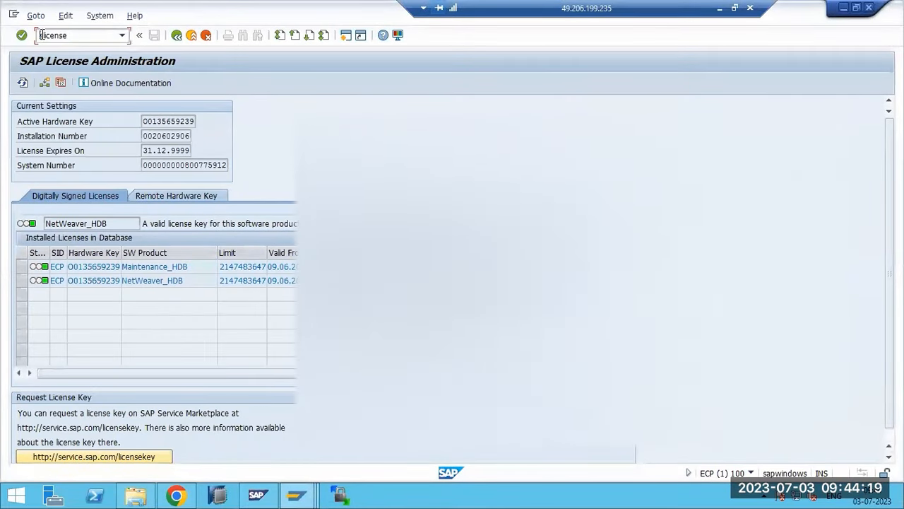
key("Return")
Show the new licenses and try to install the NWD license file from Downloads in the ECP system, allowing file access
left_click(36, 16)
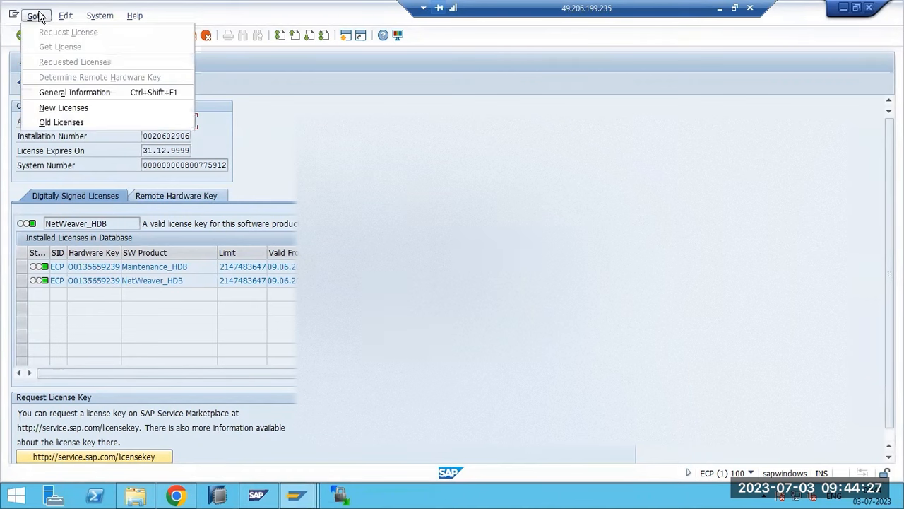
left_click(58, 107)
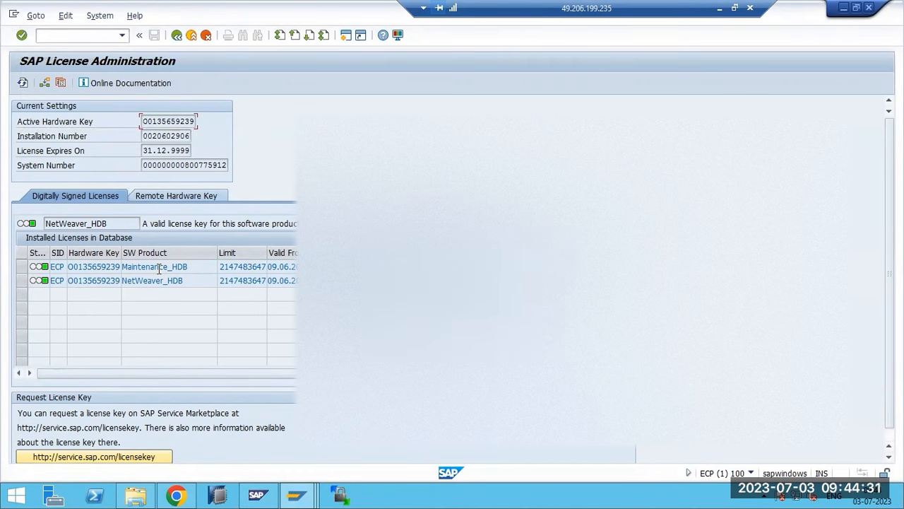
left_click(44, 83)
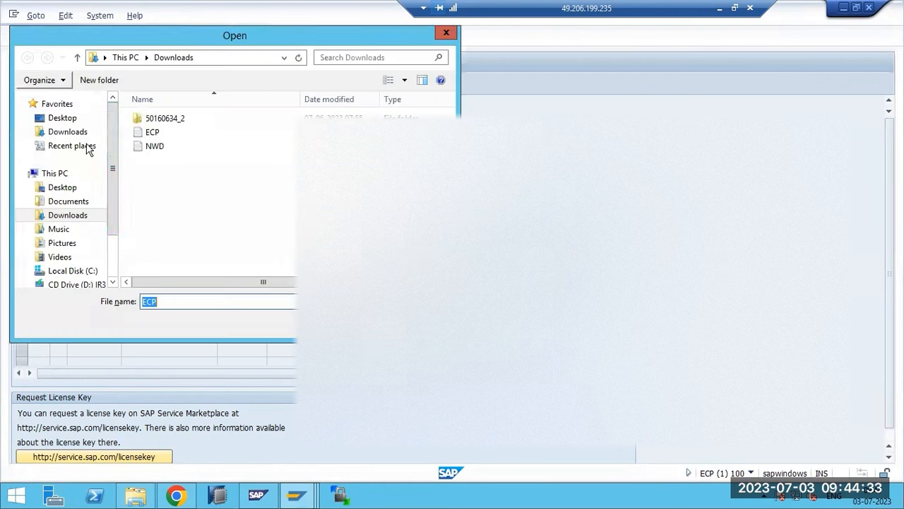
double_click(155, 147)
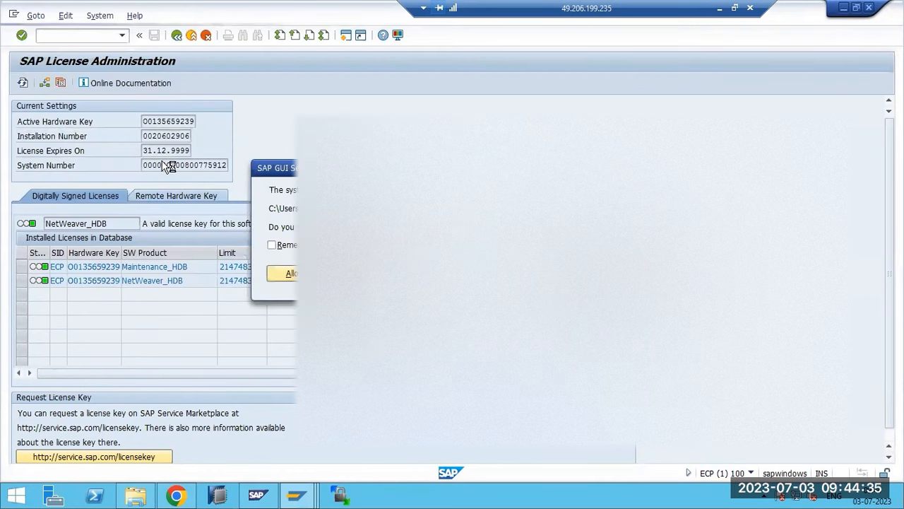
left_click(284, 275)
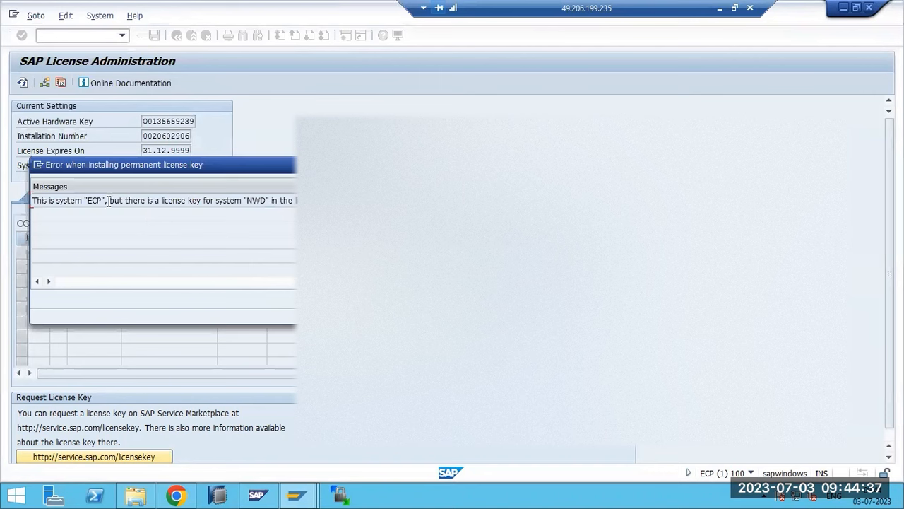
Review the license installation error message, close it and log off from the ECP system
left_click_drag(94, 200, 264, 200)
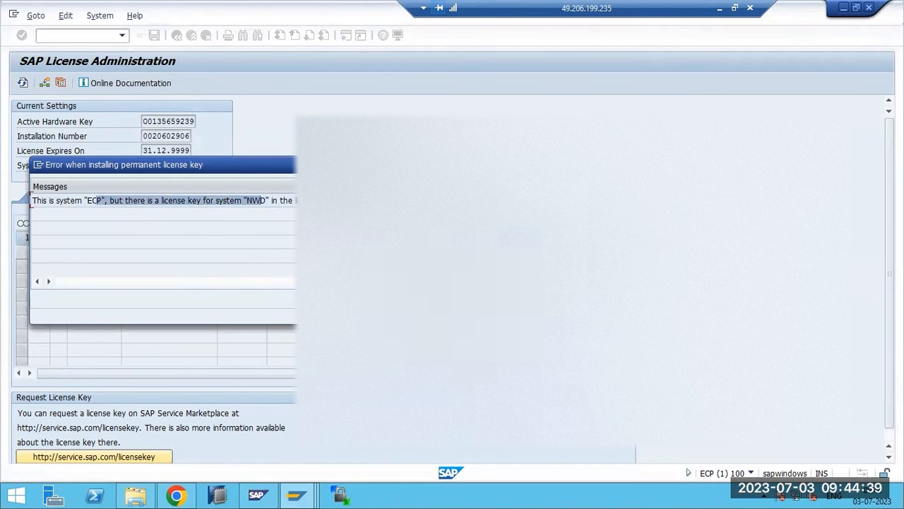
key("Return")
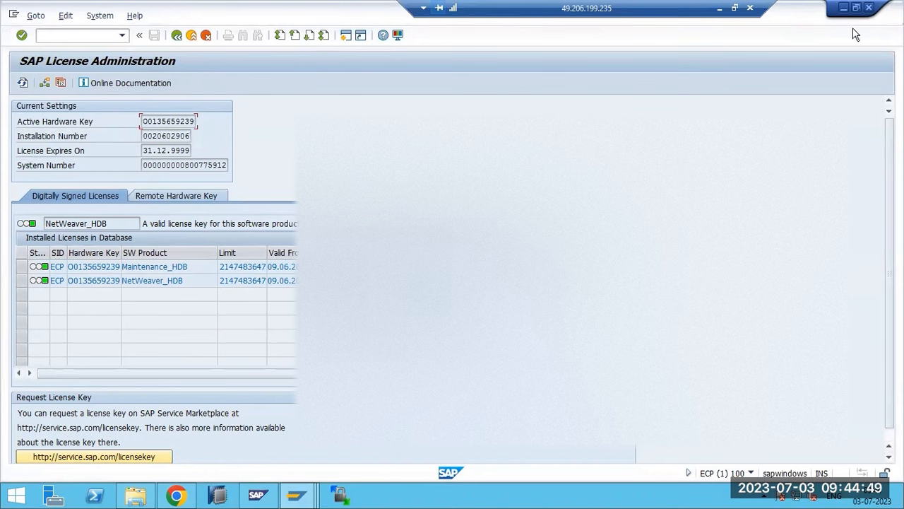
left_click(869, 7)
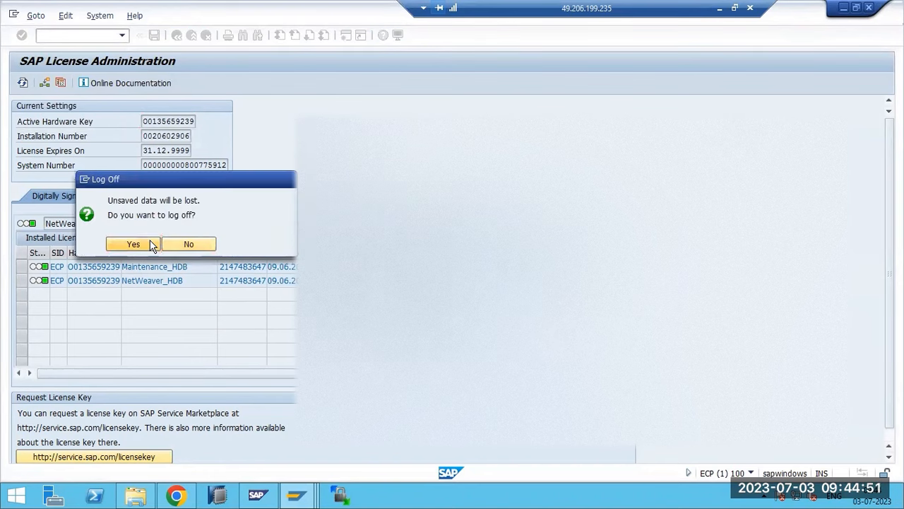
left_click(149, 244)
Switch to the NWD system's SAP GUI window and run transaction st06 to view the operating system snapshot
left_click(297, 496)
left_click(349, 448)
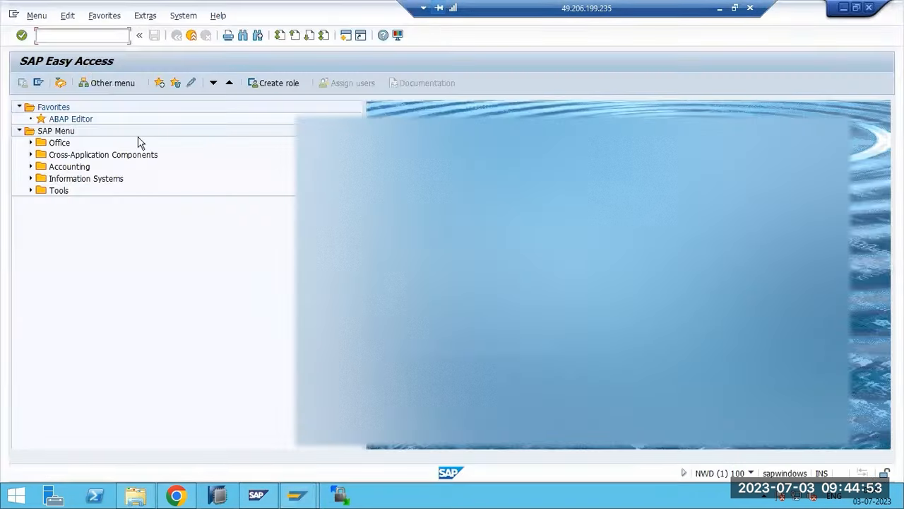
left_click(57, 36)
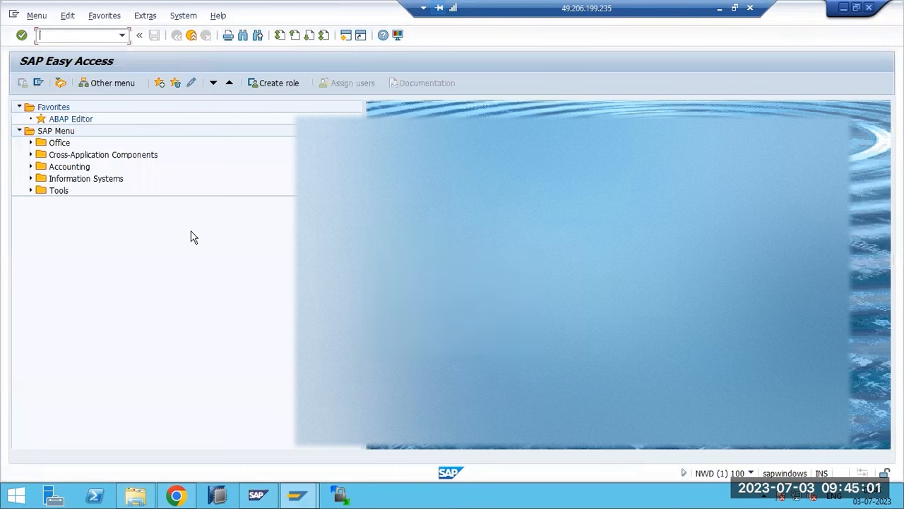
type("st06")
key("Return")
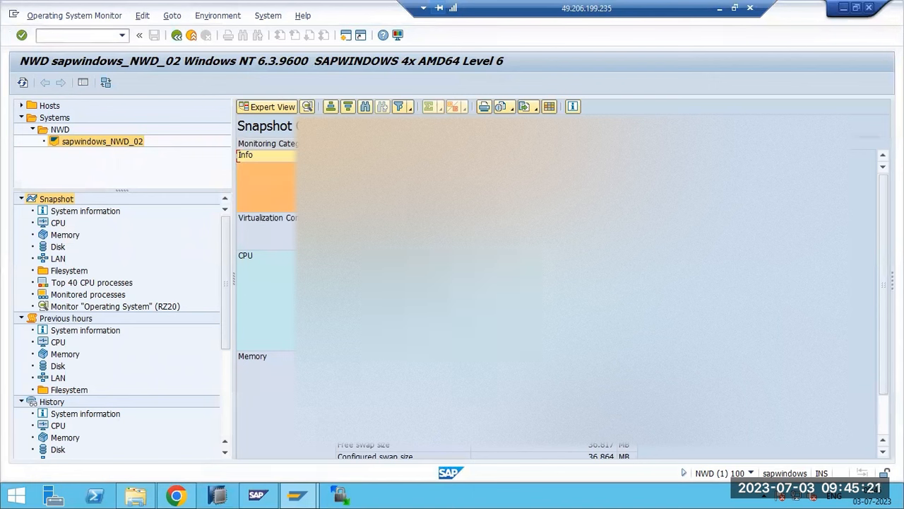
left_click(404, 256)
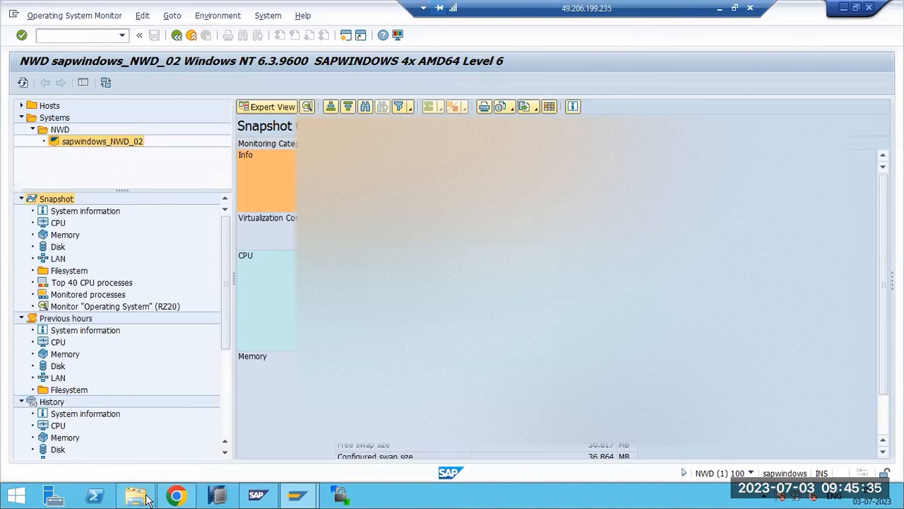
Switch to SAP for Me in Chrome, view and close the system editing dialog, and leave the license key list
left_click(176, 496)
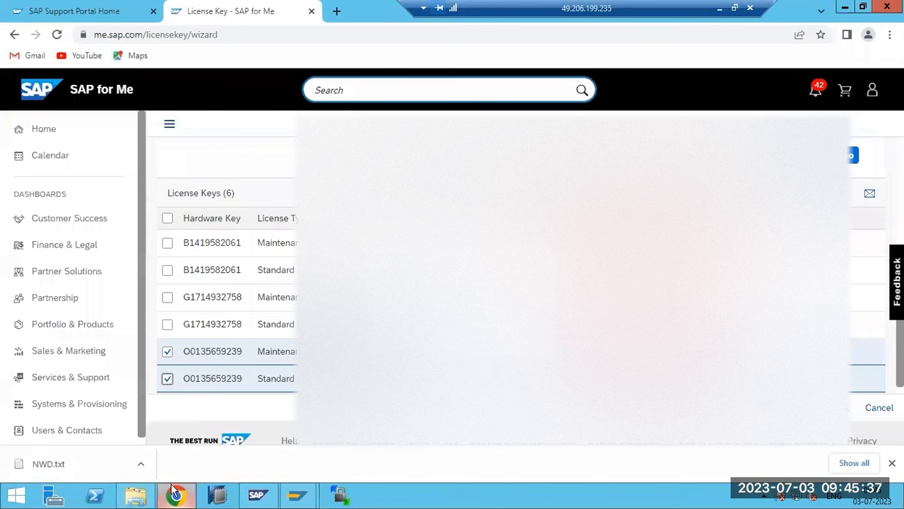
left_click(823, 408)
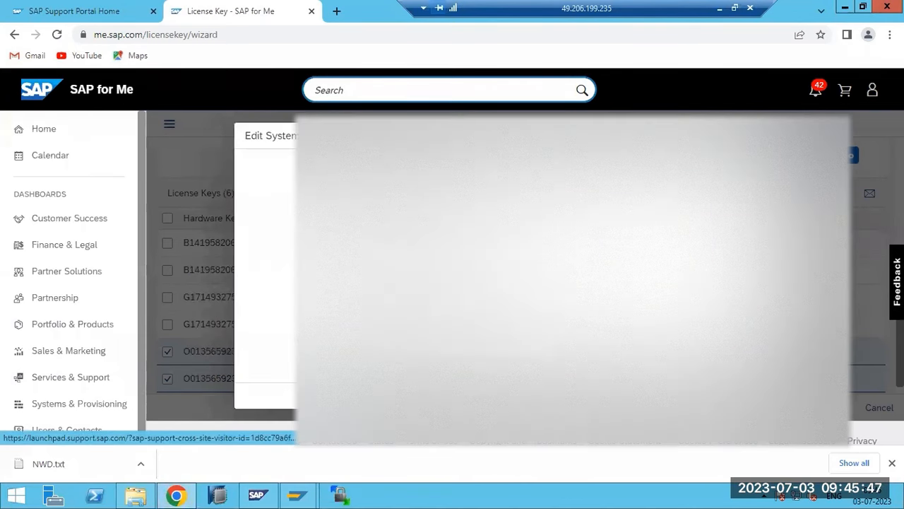
key("Escape")
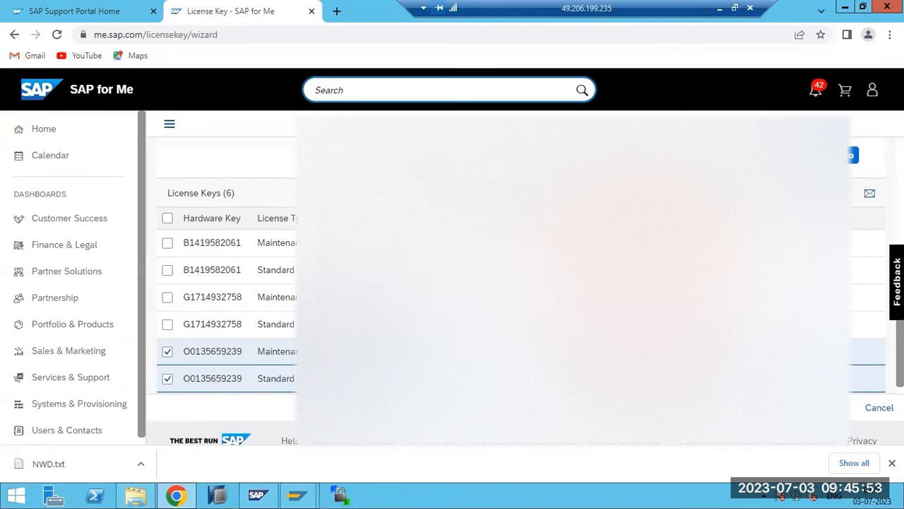
left_click(878, 409)
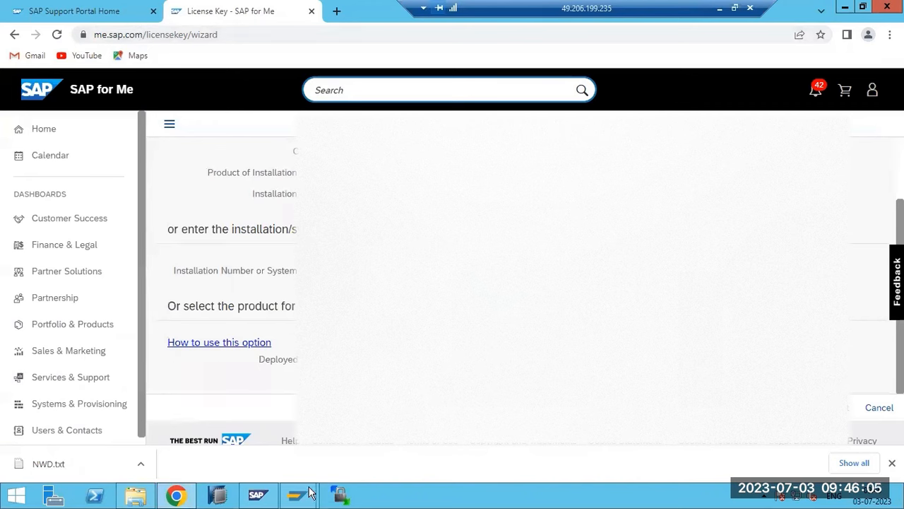
Return to the NWD system's SAP GUI window, leave the operating system monitor and run transaction slicense
left_click(343, 450)
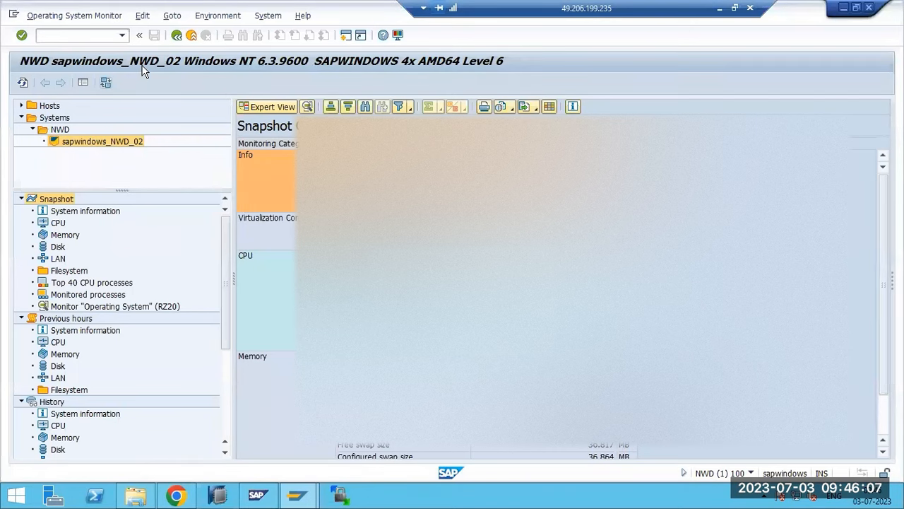
left_click(176, 34)
type("slicence")
key("Return")
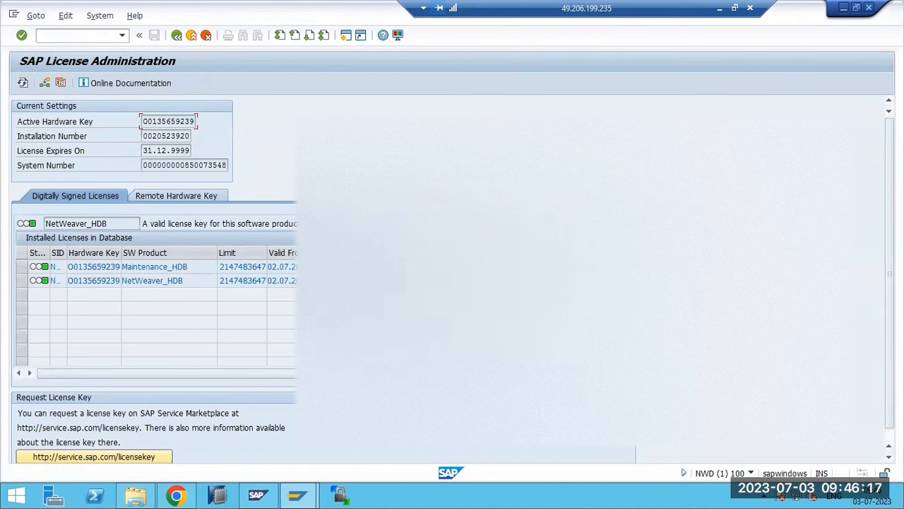
Switch to the SAP license notes in local Paint and highlight the notes, including the "for HARDWARE KEY" line
left_click(718, 11)
mouse_move(205, 270)
left_mouse_down()
mouse_move(85, 231)
mouse_move(32, 113)
left_mouse_up()
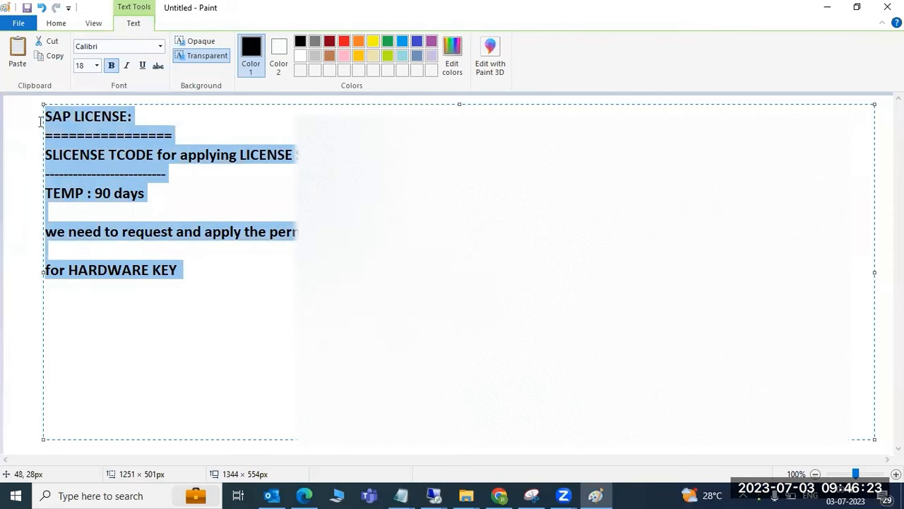
left_click(149, 242)
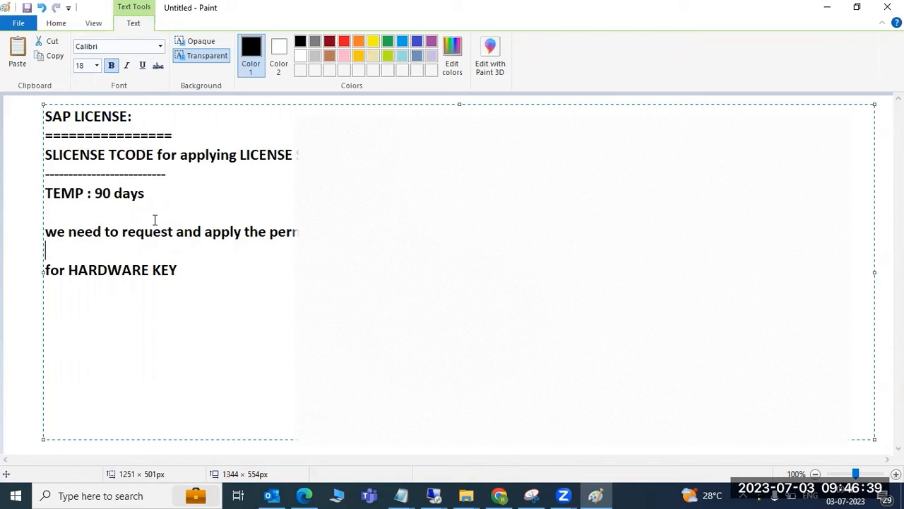
left_click_drag(66, 269, 183, 276)
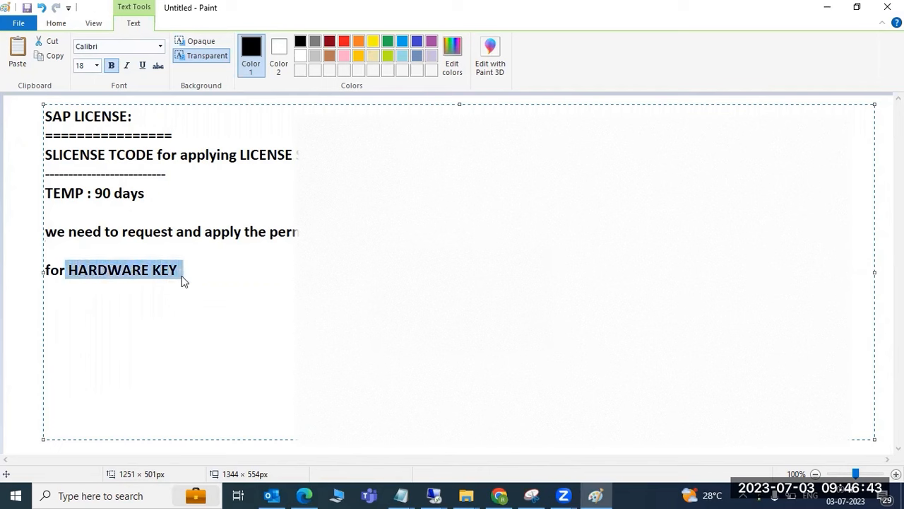
double_click(120, 272)
triple_click(115, 280)
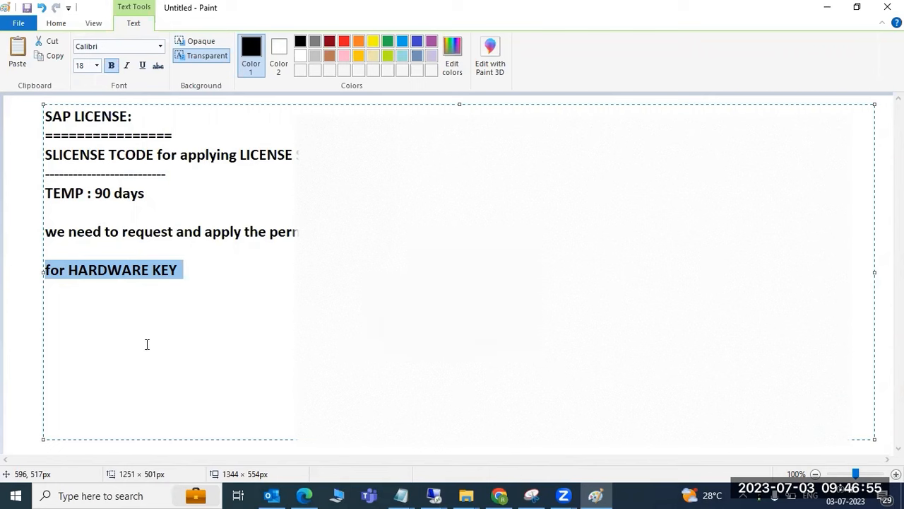
Add the lines "STD -9999" and "MAIN-every 3 months" to the notes below the HARDWARE KEY line
left_click(222, 283)
key("Return")
type("STD")
key("Return")
type("MAIN")
left_click(70, 308)
type("-9999 MAIN")
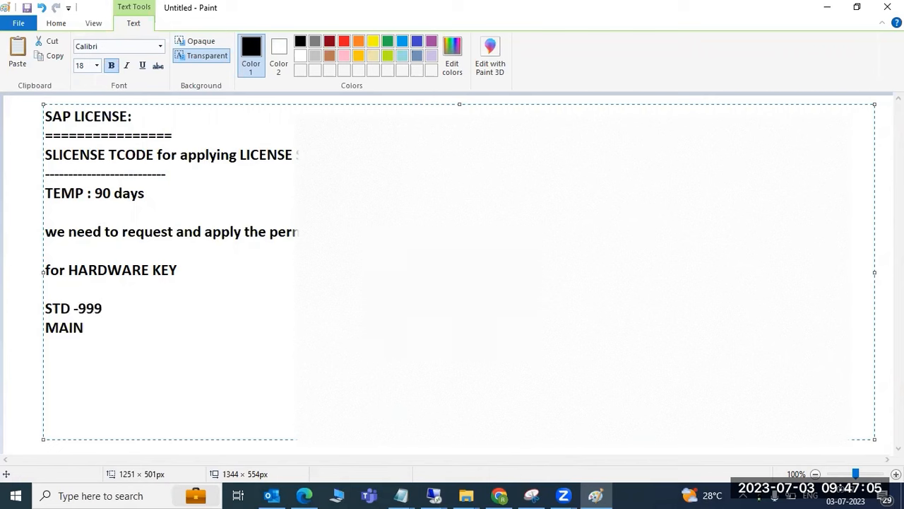
type("-every 3 months")
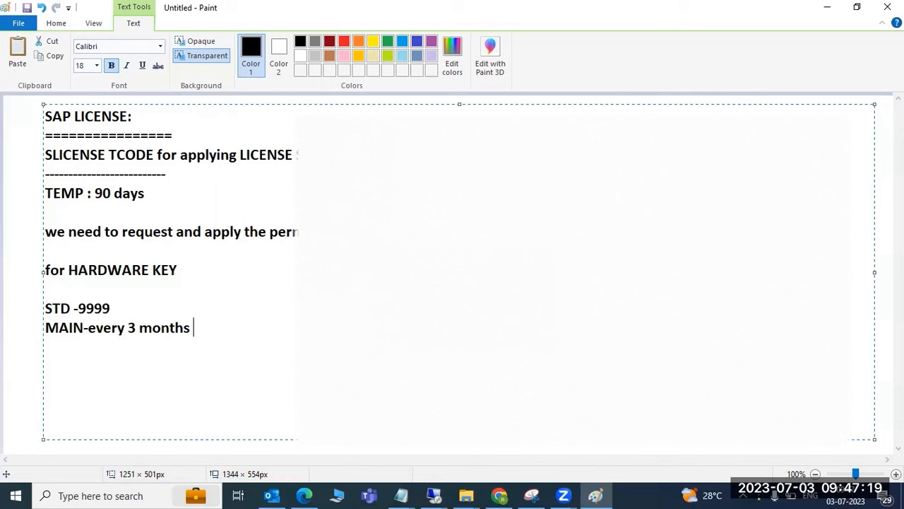
Return to NWD's license administration in the remote session, run /nrz20 and expand SAP CCMS Monitor Templates
left_click(434, 496)
left_click(365, 463)
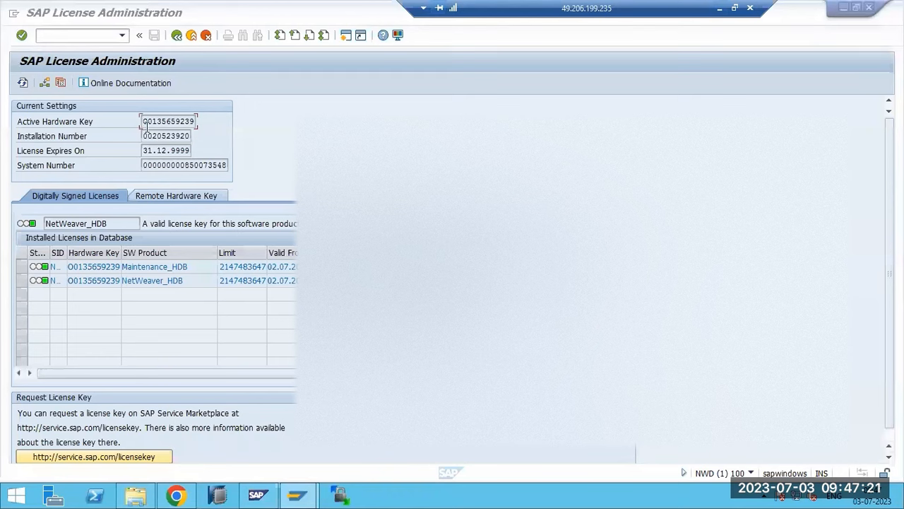
left_click(82, 35)
type("/nrz20")
key("Return")
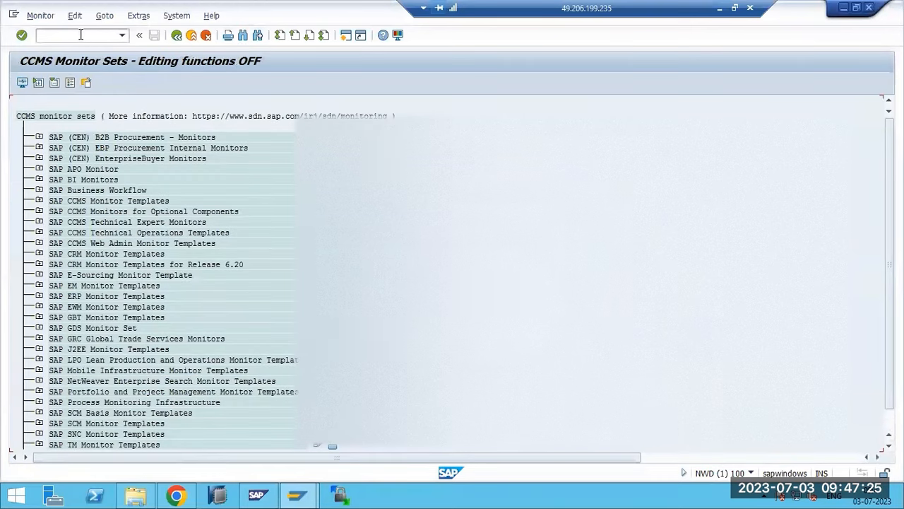
left_click(39, 201)
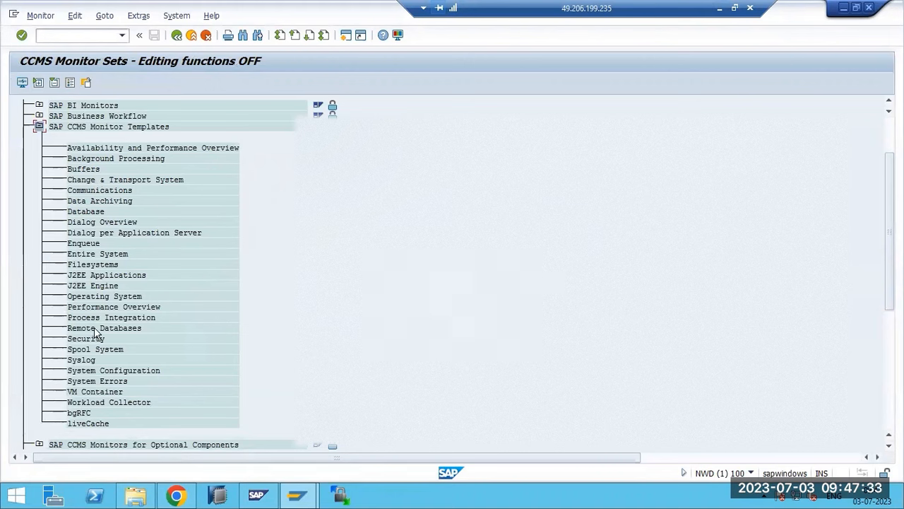
Open the Dialog Overview monitor, select its root node, view the Dialog Response Time entry and return to the monitor sets
double_click(83, 224)
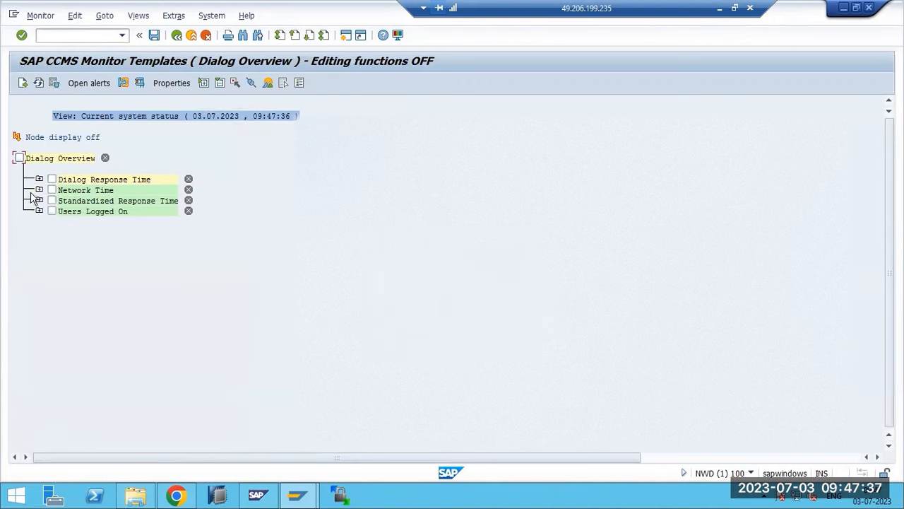
left_click(19, 158)
left_click(40, 180)
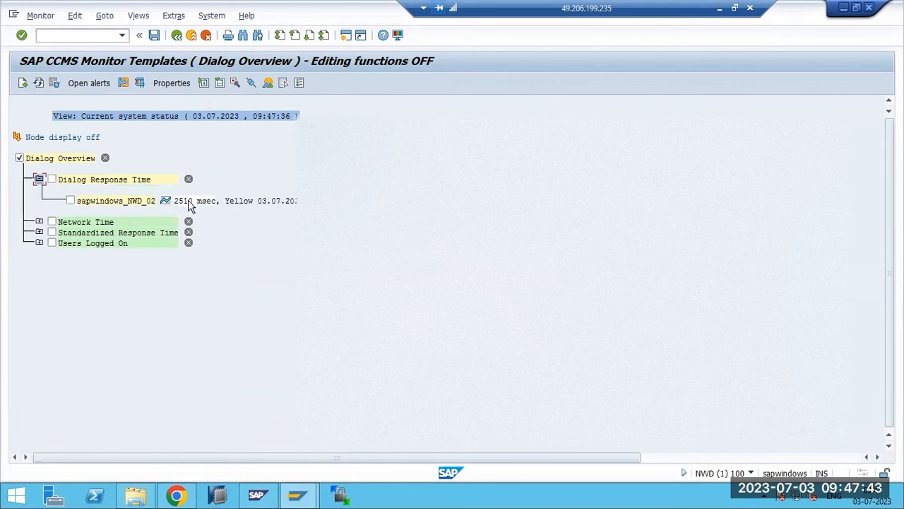
key("F3")
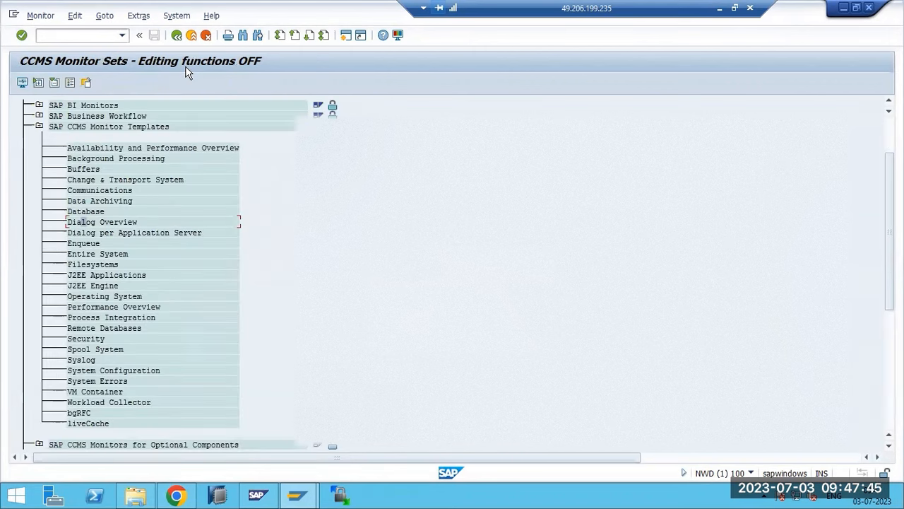
Open the Entire System monitor and expand NWD's Database branch through DatabaseClient and AbapSql to view the SQL error entry
double_click(90, 253)
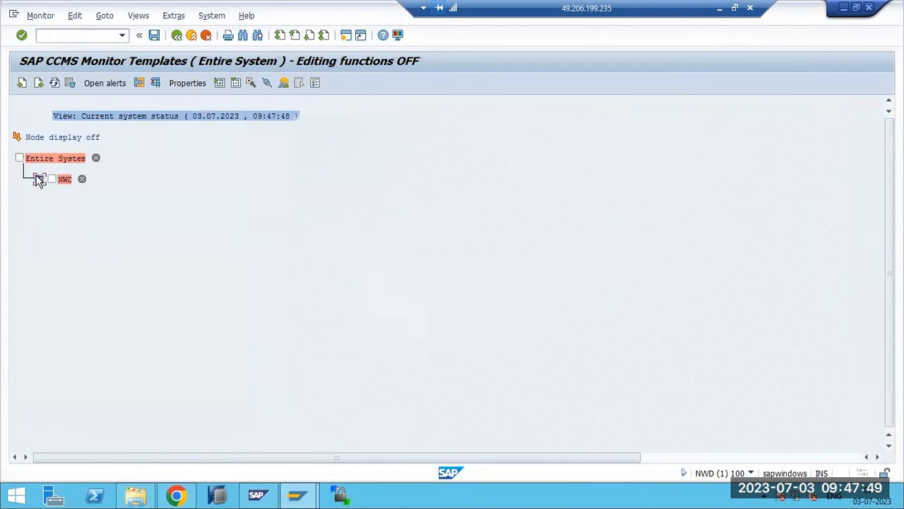
left_click(38, 178)
left_click(57, 223)
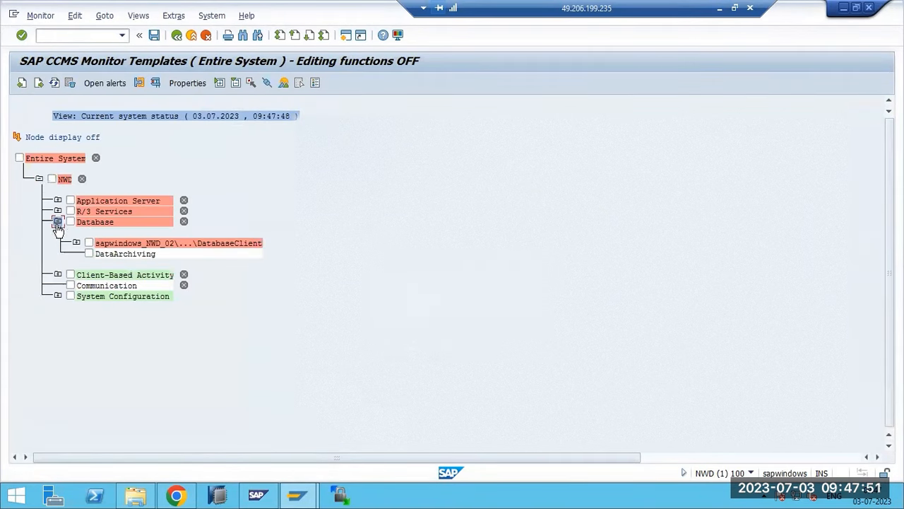
left_click(76, 242)
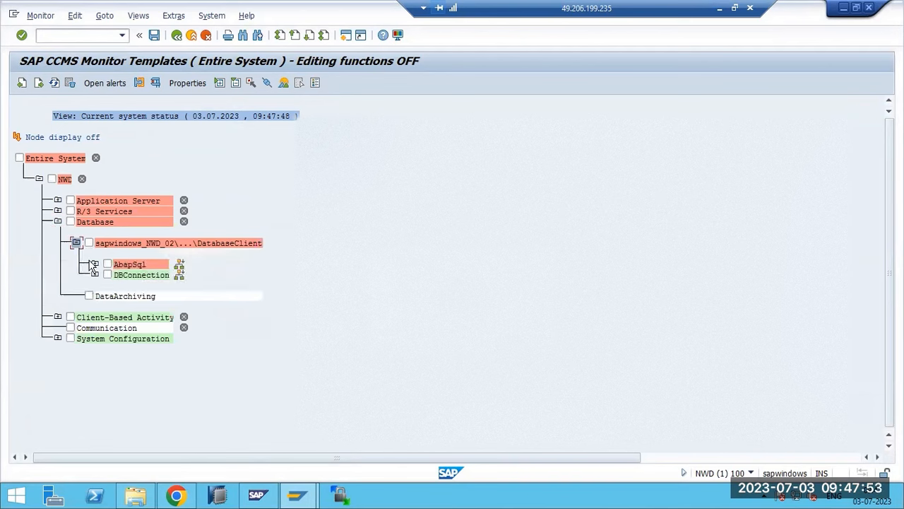
left_click(94, 263)
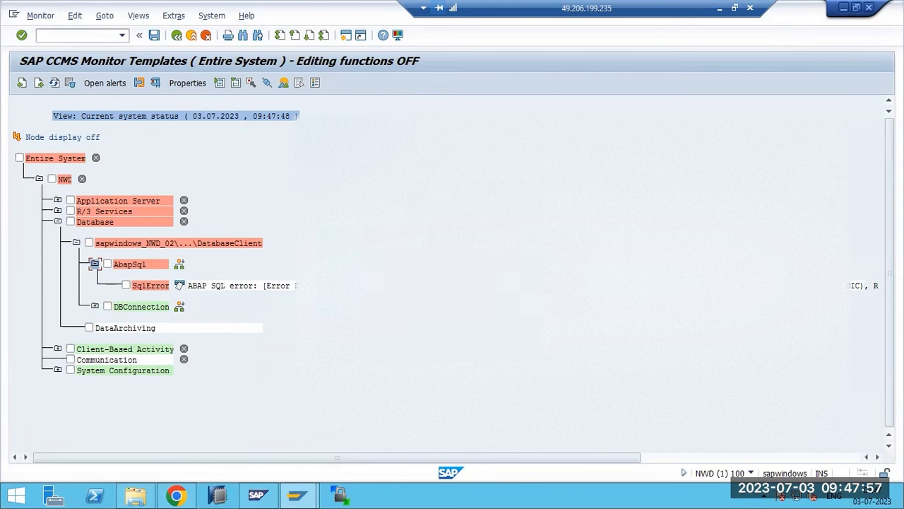
Examine the Memory values under Application Server, sapwindows_NWD_02, OperatingSystem, and go back to SAP Easy Access
left_click(58, 202)
left_click(76, 222)
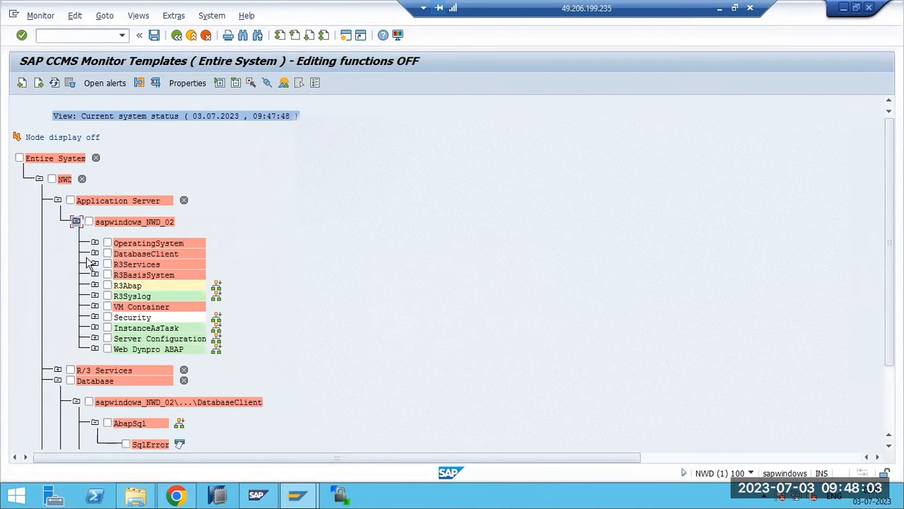
left_click(95, 244)
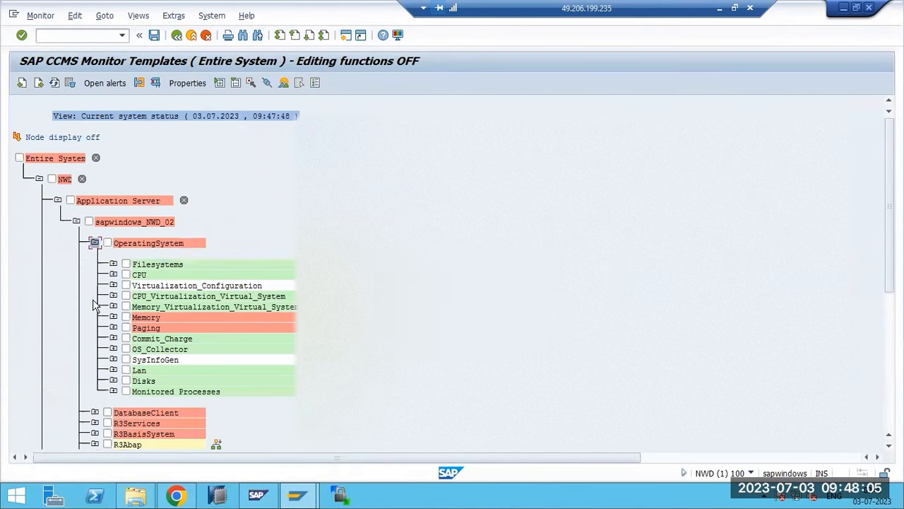
left_click(113, 317)
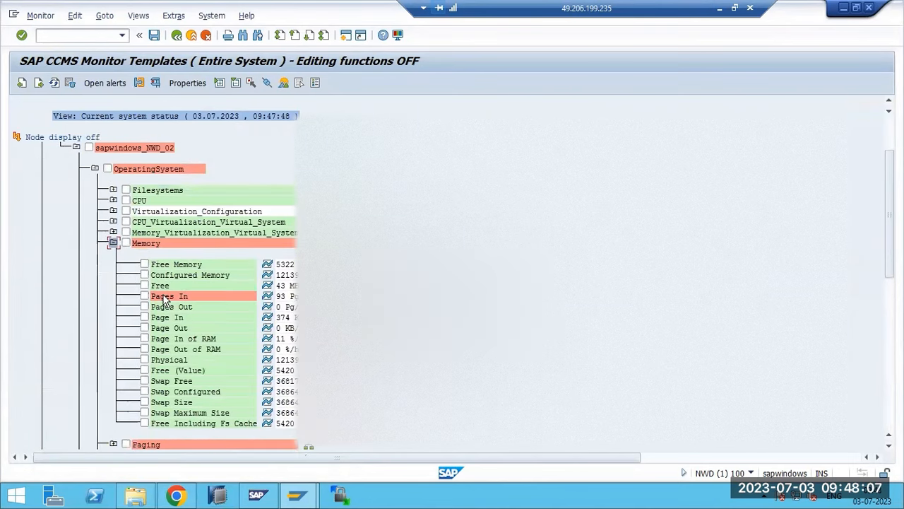
scroll(145, 420, "down", 2)
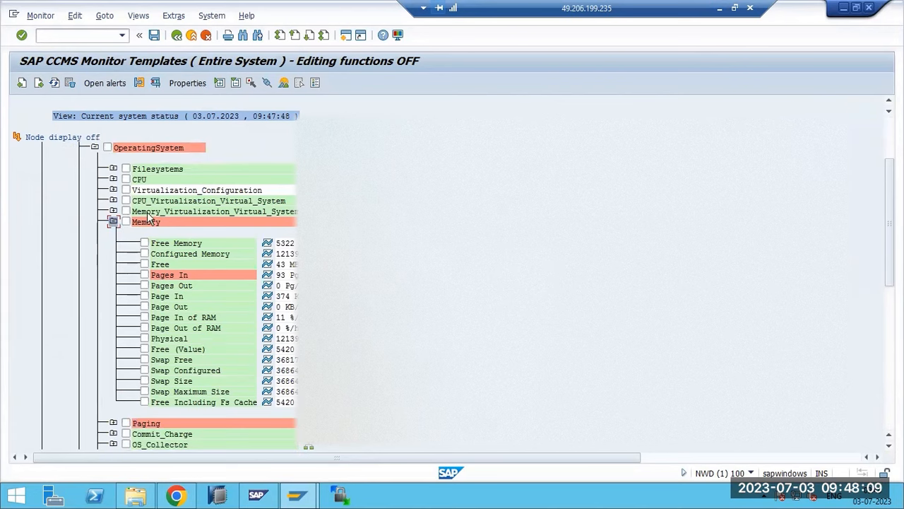
key("F3")
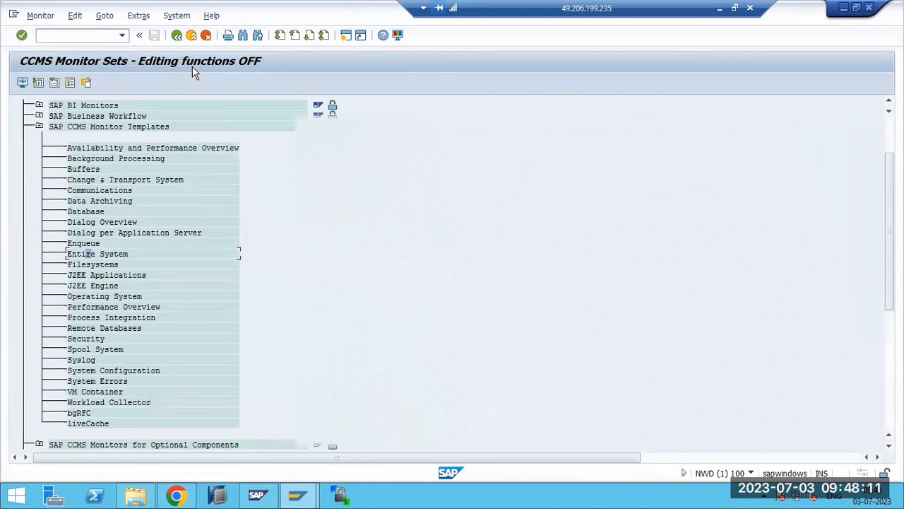
key("F3")
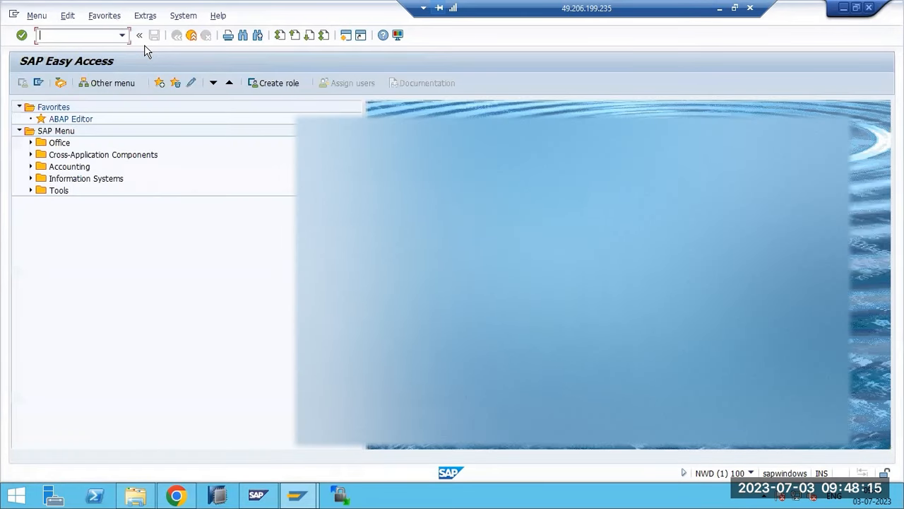
Run ST22, view today's ABAP runtime errors for all clients, and return to the selection screen
type("st22")
key("Return")
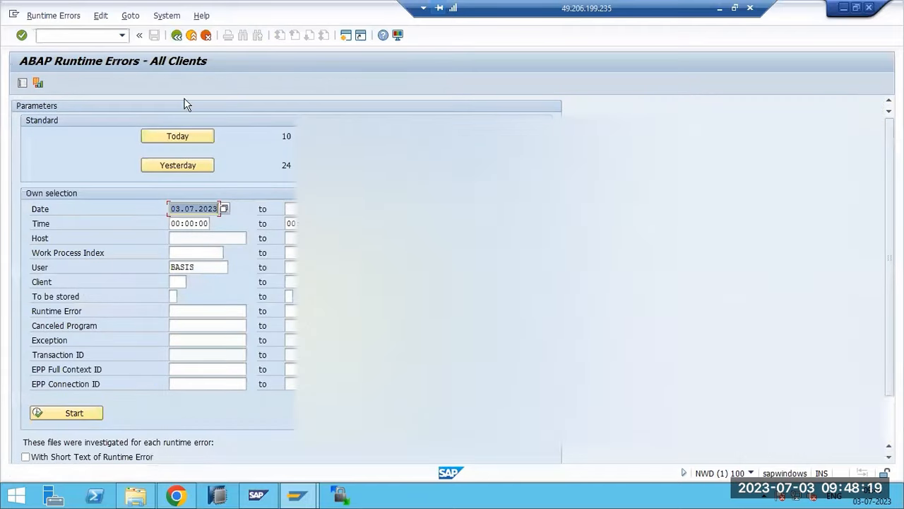
left_click(185, 141)
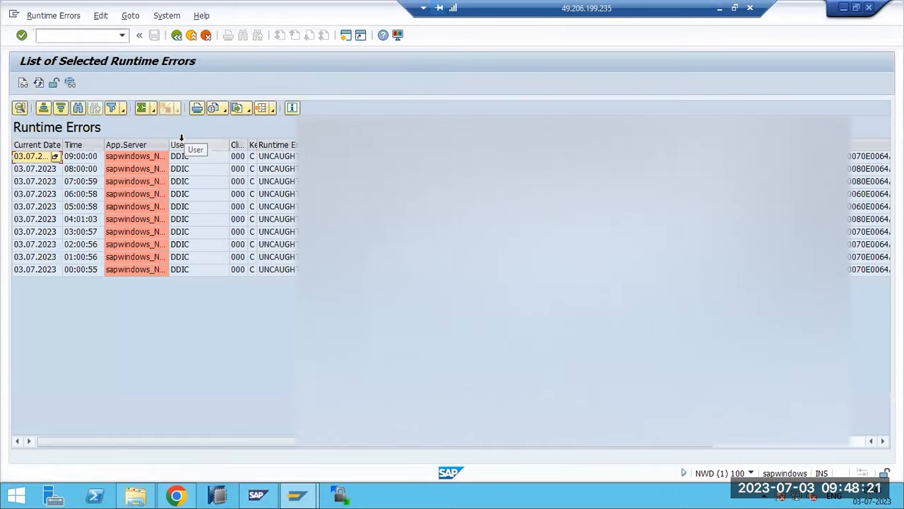
key("F3")
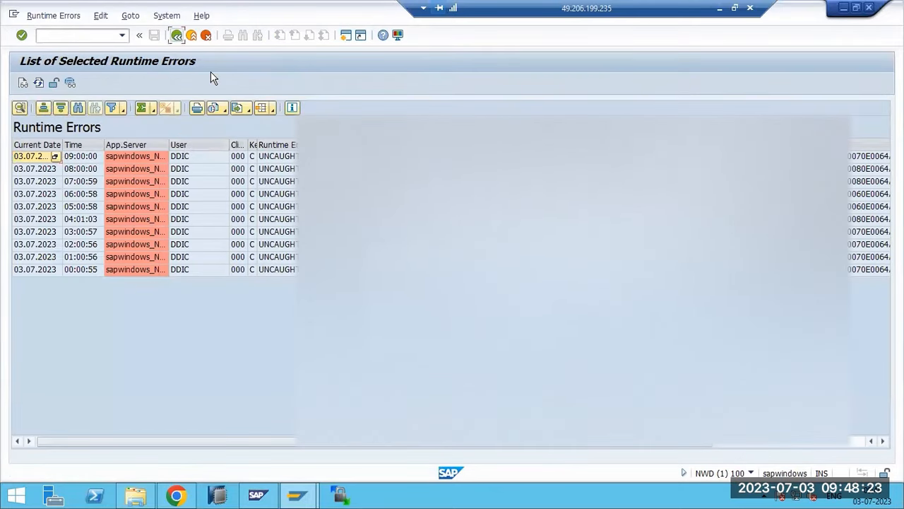
Try to run /nstms from the runtime errors selection, and return to SAP Easy Access
left_click(79, 33)
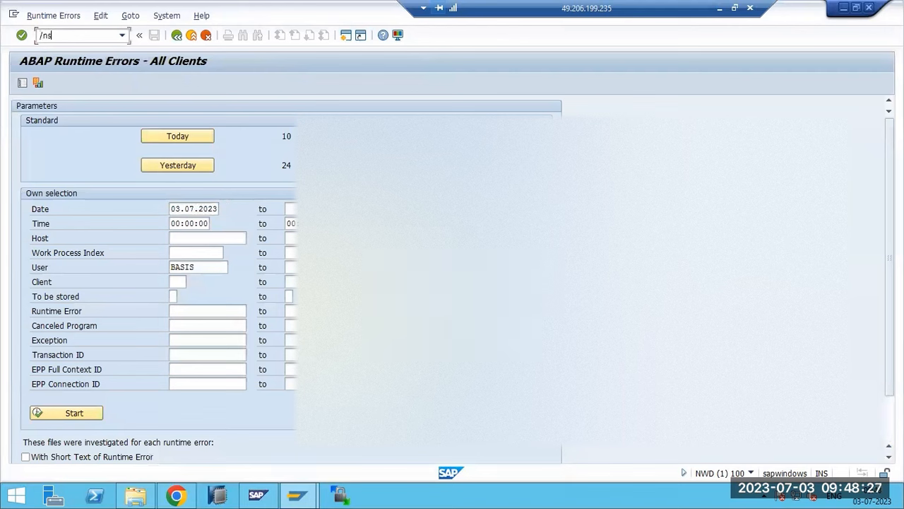
type("/nstms")
key("Return")
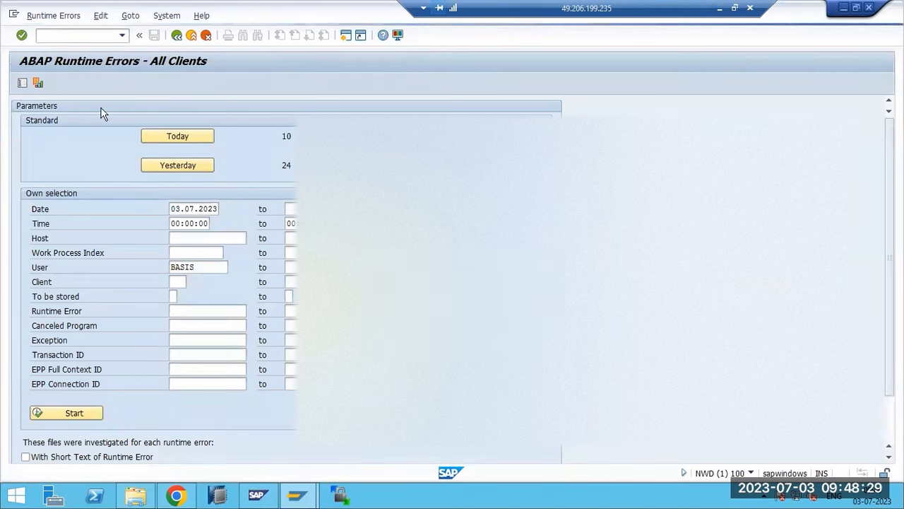
key("F3")
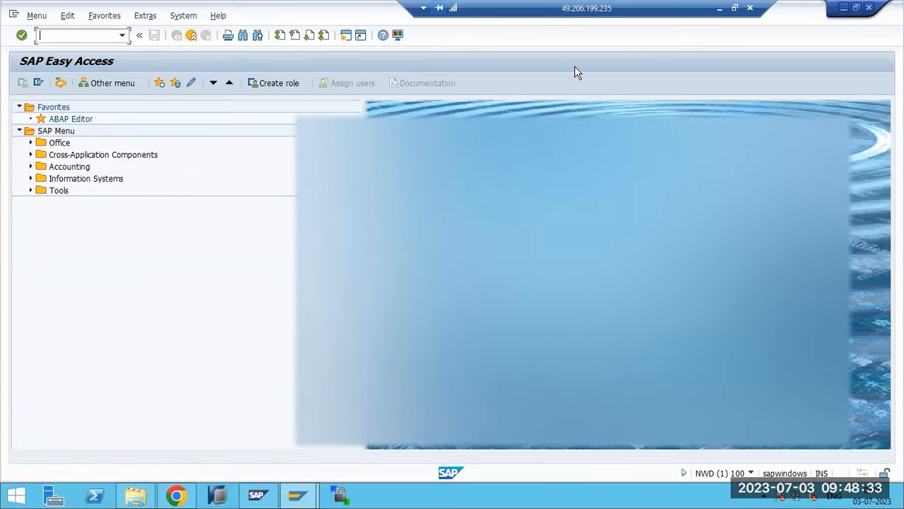
Minimize the remote session and delete all the SAP LICENSE notes from the Paint text box
left_click_drag(681, 10, 593, 10)
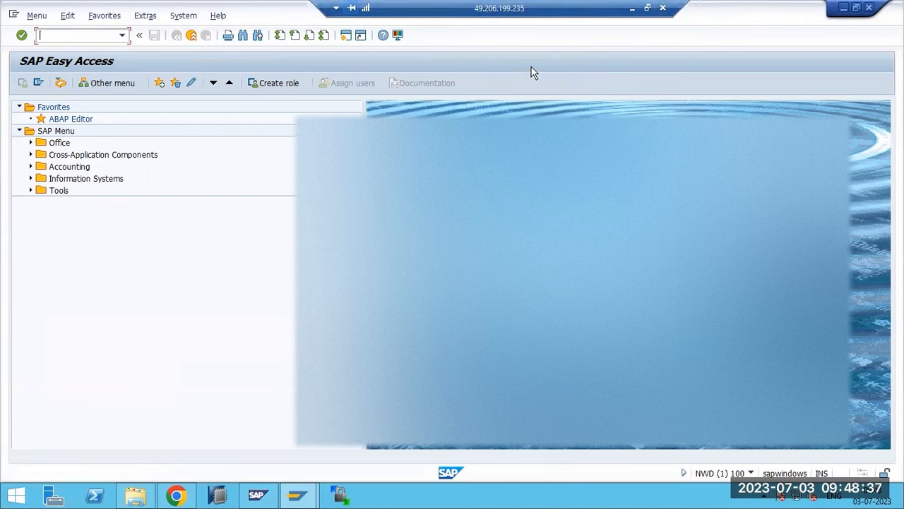
left_click(632, 9)
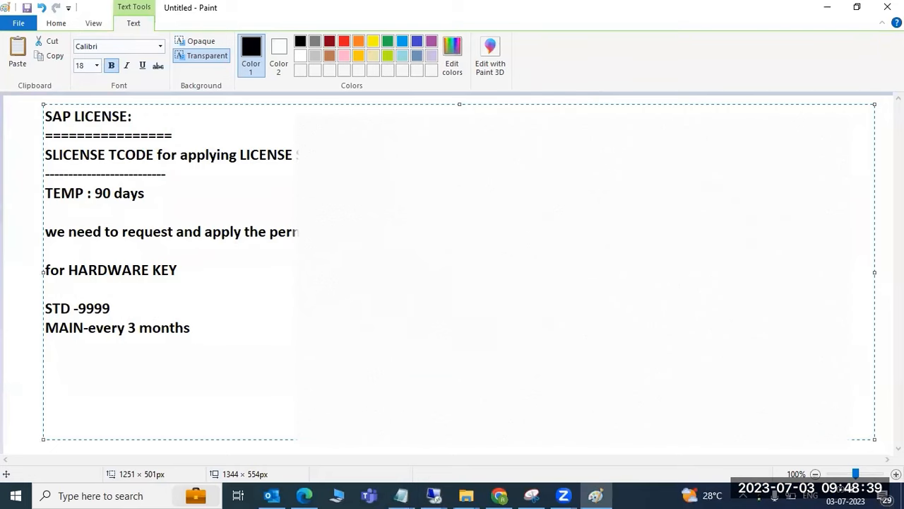
mouse_move(225, 346)
left_mouse_down()
mouse_move(111, 293)
mouse_move(48, 134)
mouse_move(51, 120)
left_mouse_up()
key("Delete")
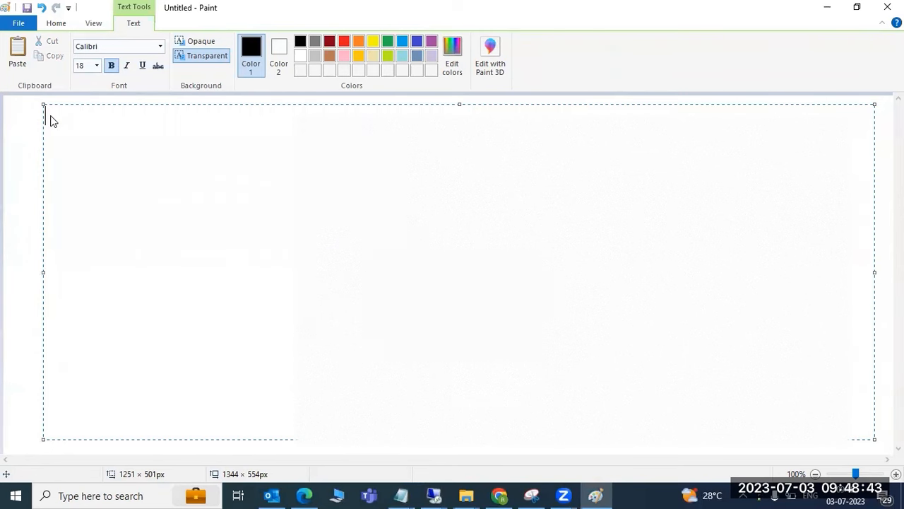
Write the notes SPAM, SAINT, SNOTE and SAP UPGRADE USING SUM TOOL on separate lines in the text box
type("SPAM")
key("Return")
type("SAINT")
key("Return")
type("SNOTE ")
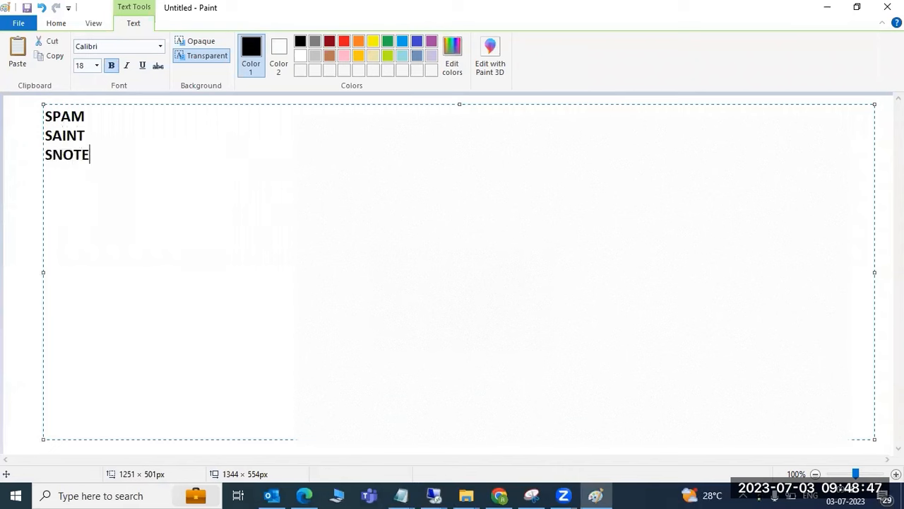
type("SAP UPGRADE USI")
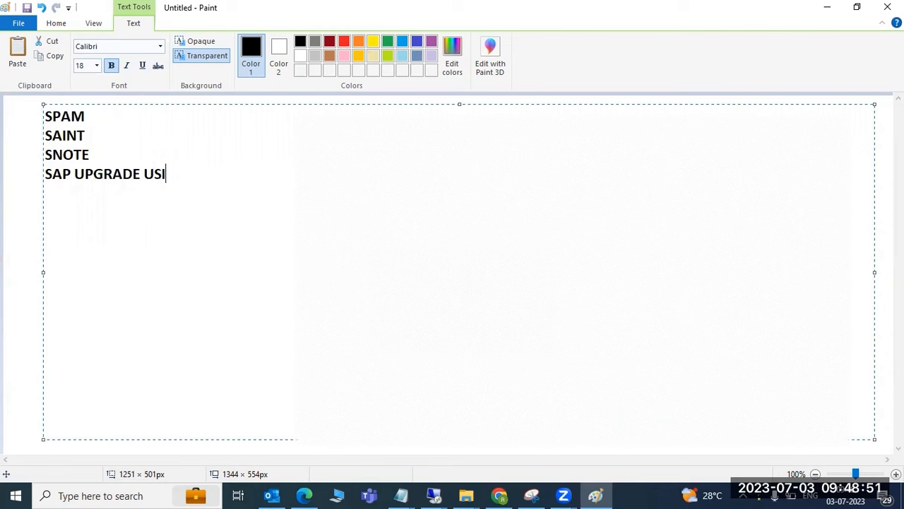
type("NG SUM TOO")
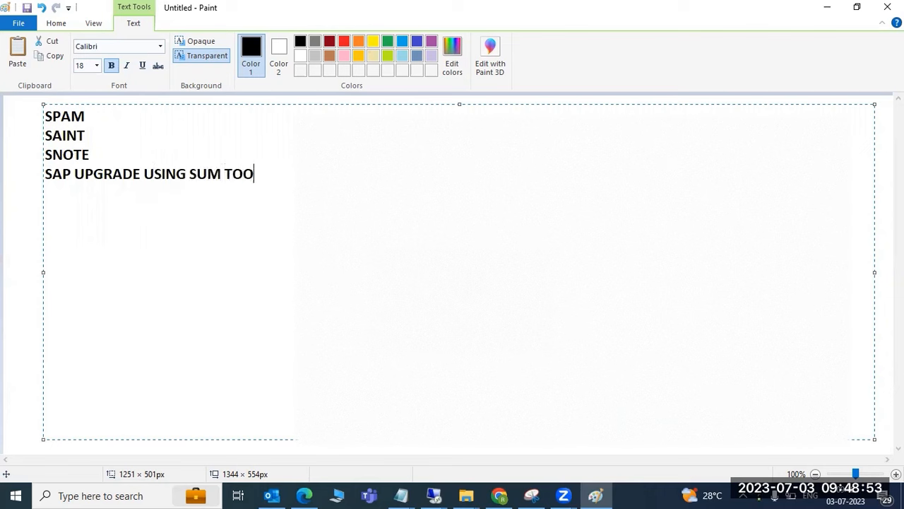
Highlight the SUM tool upgrade line, the SPAM, SAINT and SNOTE lines, and the whole topic list in the notes
left_click_drag(62, 174, 209, 189)
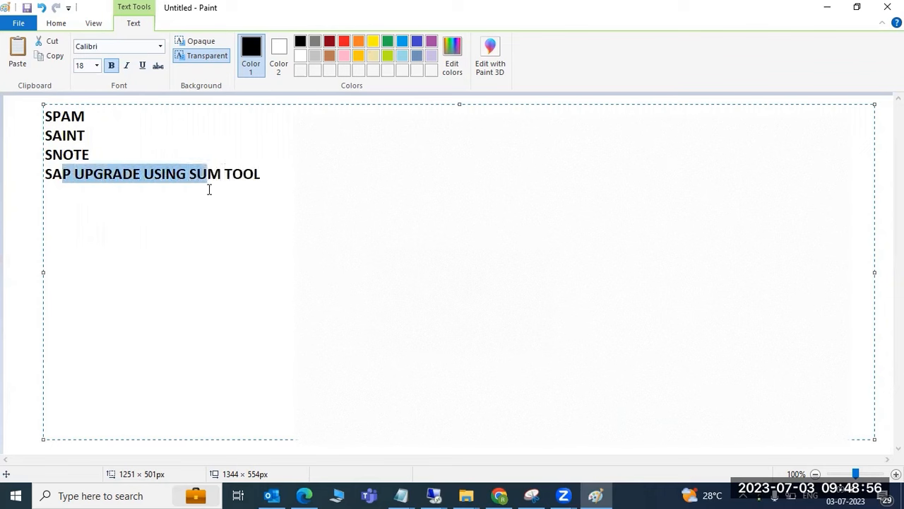
left_click(93, 154)
left_click_drag(93, 154, 45, 113)
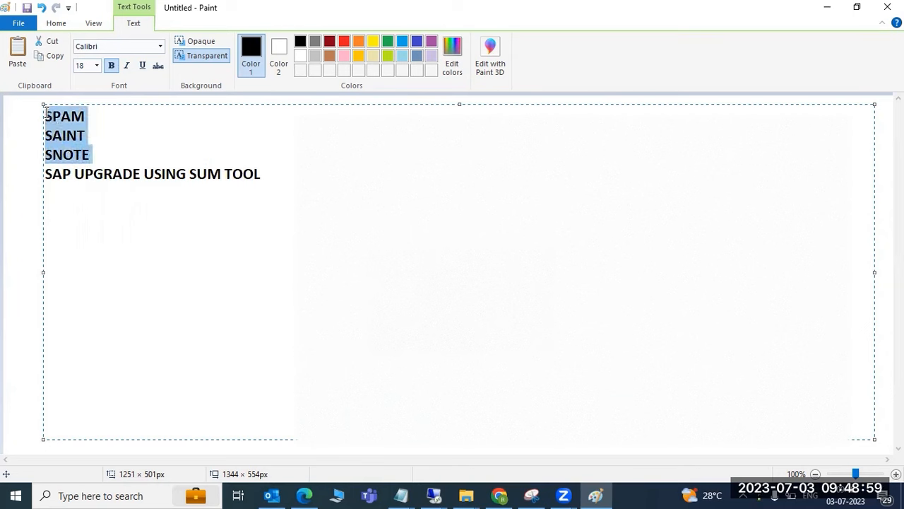
left_click(65, 138)
left_click_drag(82, 154, 37, 101)
left_click(92, 155)
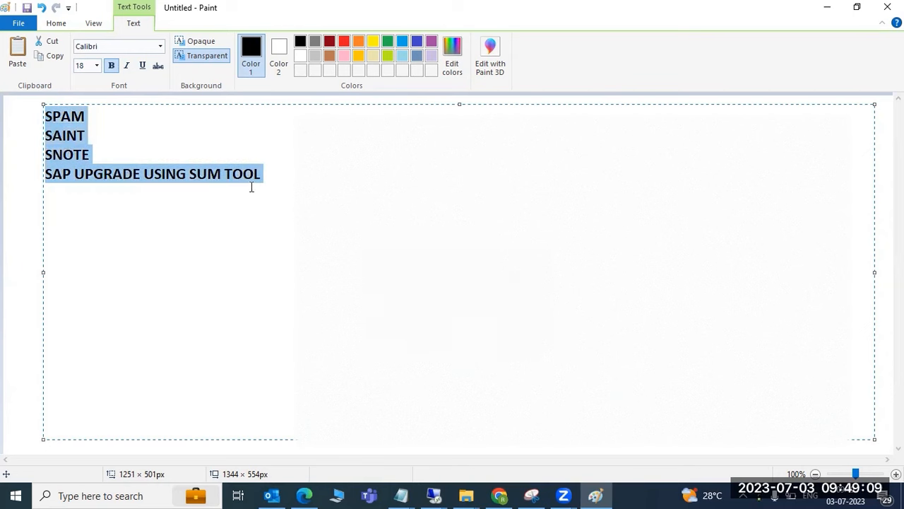
left_click_drag(262, 178, 43, 113)
left_click(279, 174)
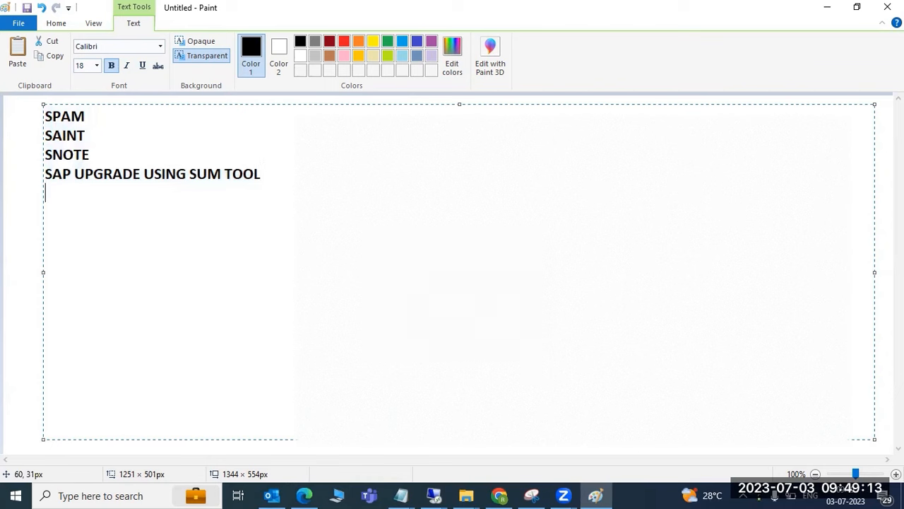
type("DB")
key("BackSpace")
key("BackSpace")
key("BackSpace")
key("BackSpace")
key("BackSpace")
Review the topic list by highlighting the SNOTE and SAINT entries individually and finally all four lines
left_click_drag(62, 116, 263, 182)
left_click(264, 181)
left_click_drag(96, 156, 42, 155)
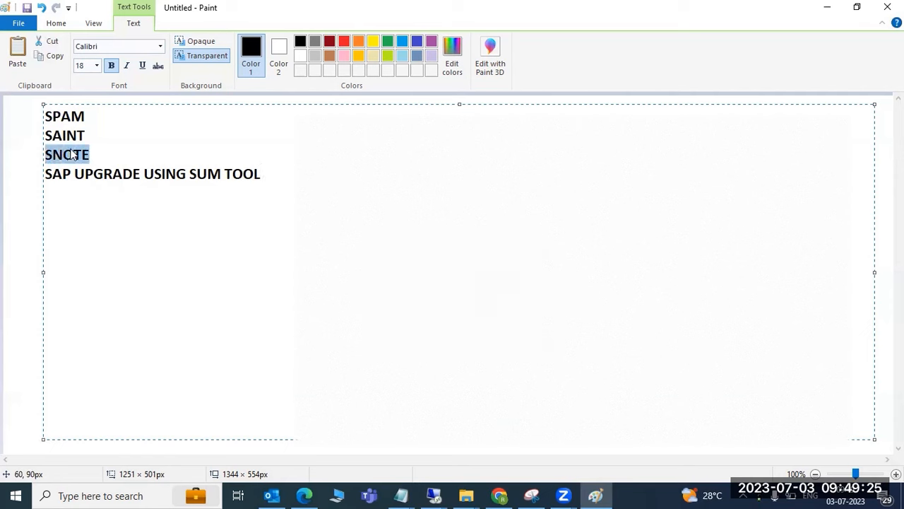
left_click(107, 138)
left_click_drag(106, 138, 63, 137)
left_click(107, 117)
left_click(280, 169)
left_click_drag(281, 170, 33, 120)
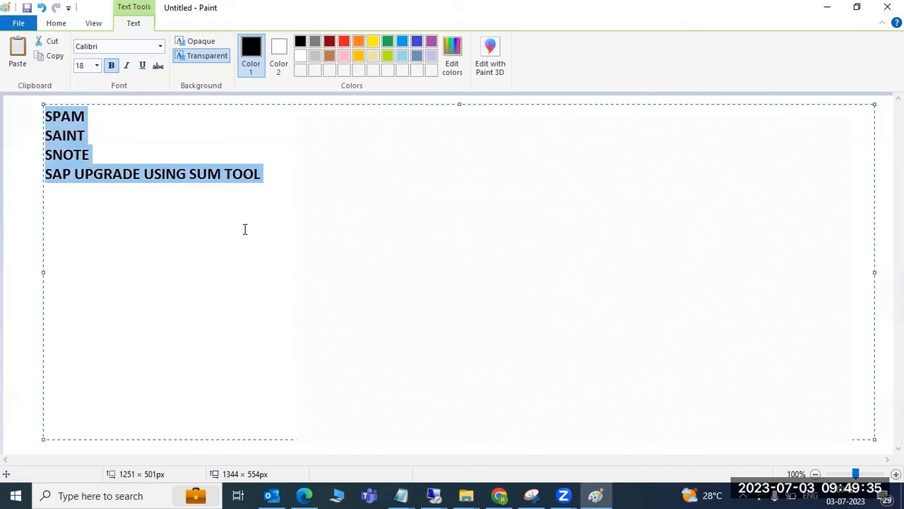
Switch back to the remote desktop session and exit NWD's SAP Easy Access
left_click(434, 495)
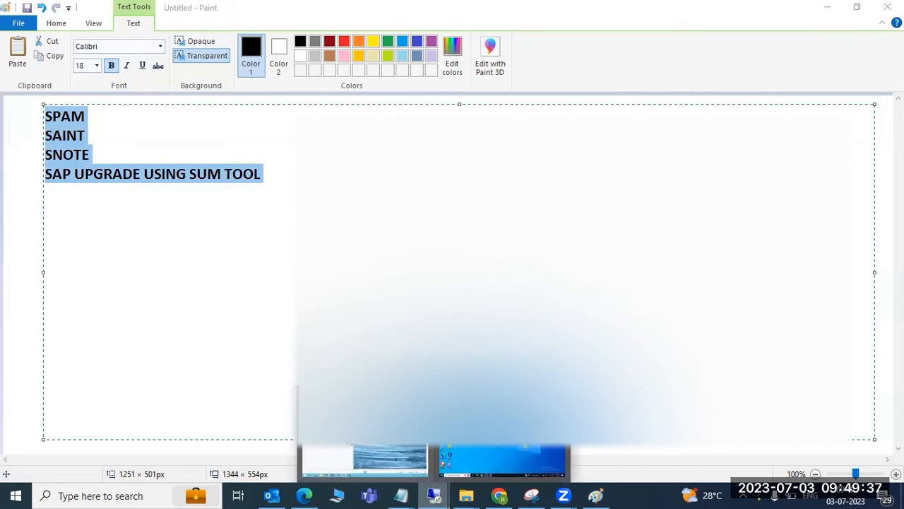
left_click(351, 453)
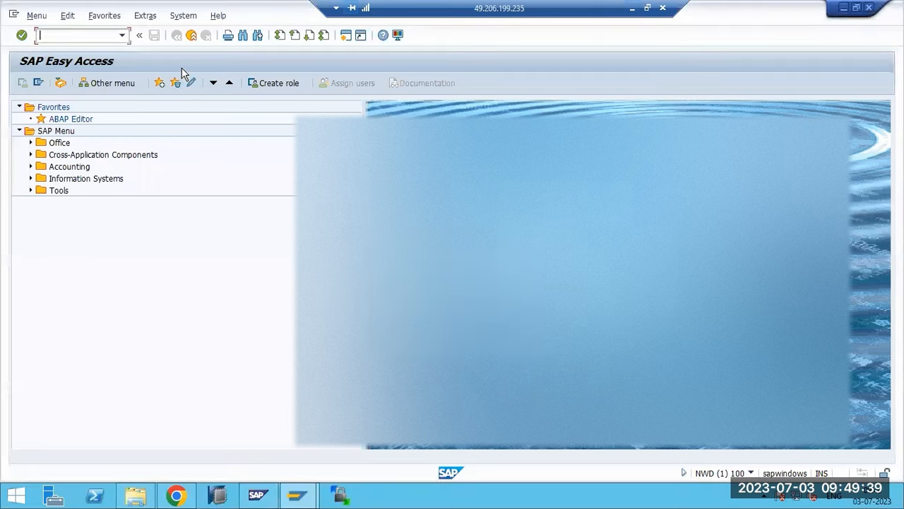
left_click(191, 35)
left_click(185, 245)
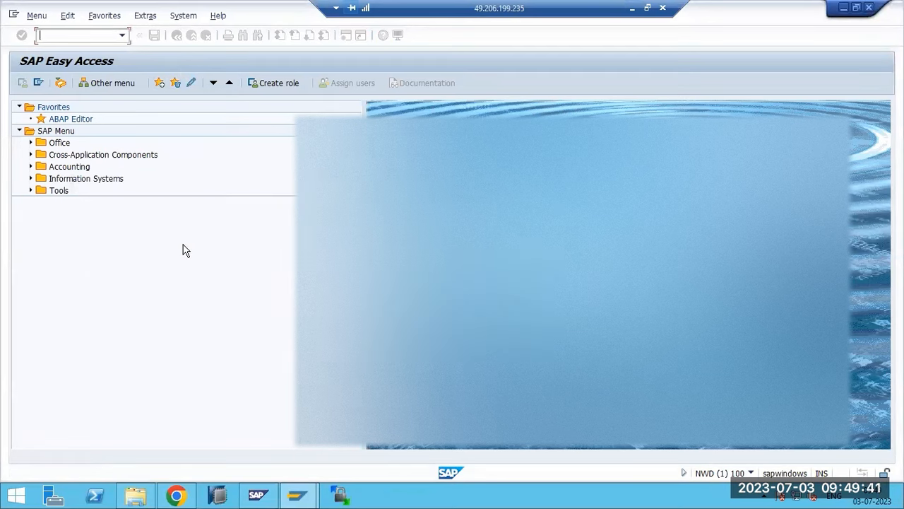